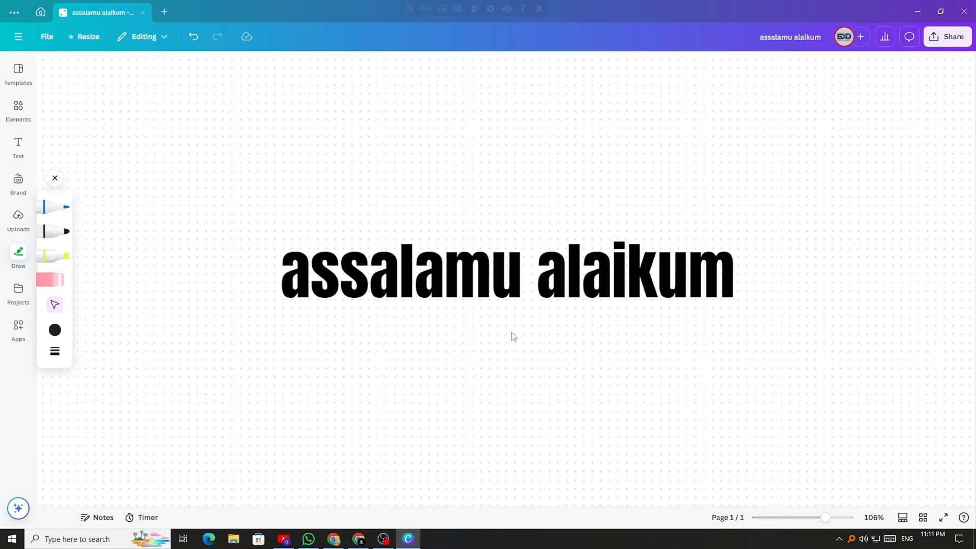
Delete the 'assalamu alaikum' heading and pick the black marker in Draw
left_click(504, 298)
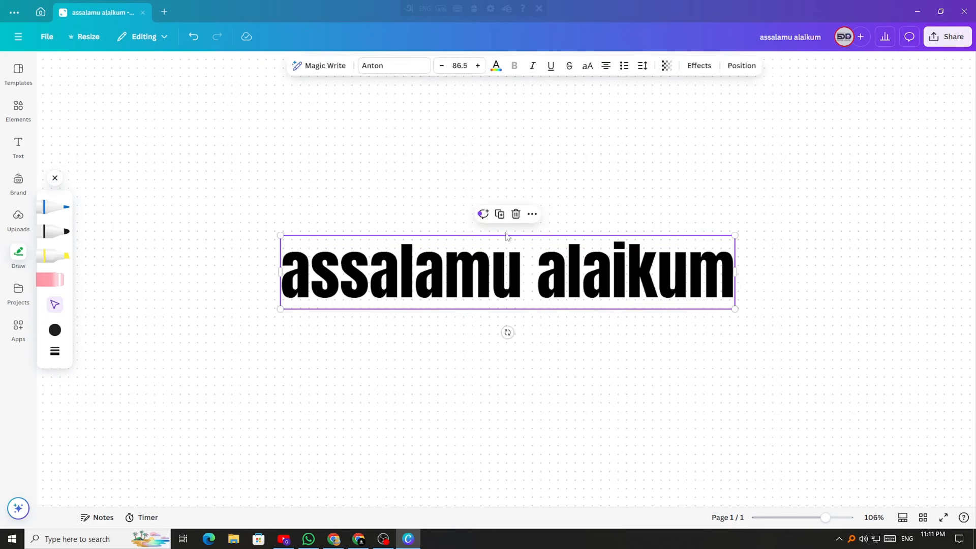
left_click(516, 214)
left_click(53, 231)
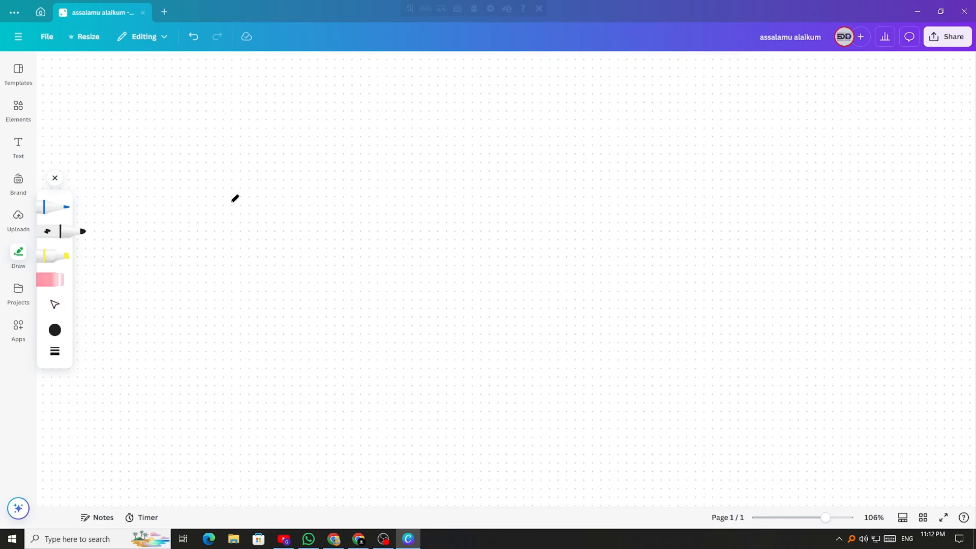
Handwrite the word 'SeO' on the whiteboard
left_click_drag(231, 199, 248, 203)
mouse_move(355, 199)
left_mouse_down()
mouse_move(328, 206)
mouse_move(326, 264)
left_mouse_up()
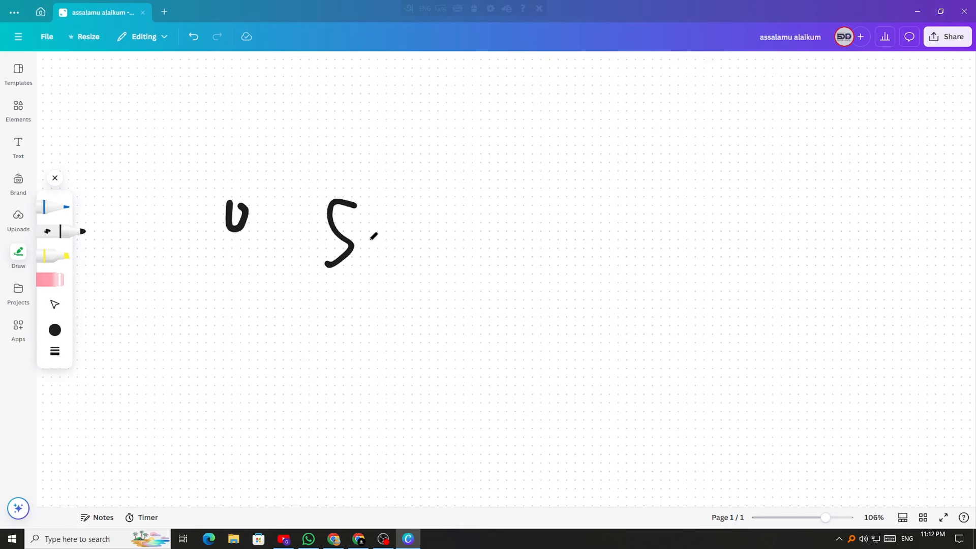
mouse_move(363, 235)
left_mouse_down()
mouse_move(378, 261)
mouse_move(411, 268)
left_mouse_up()
mouse_move(423, 199)
left_mouse_down()
mouse_move(411, 230)
mouse_move(430, 204)
left_mouse_up()
left_click_drag(475, 226, 589, 218)
Add an arrow, a checkmark and a long underline, then select the small stroke at left
mouse_move(577, 202)
left_mouse_down()
mouse_move(592, 216)
mouse_move(581, 234)
left_mouse_up()
left_click_drag(617, 206, 689, 167)
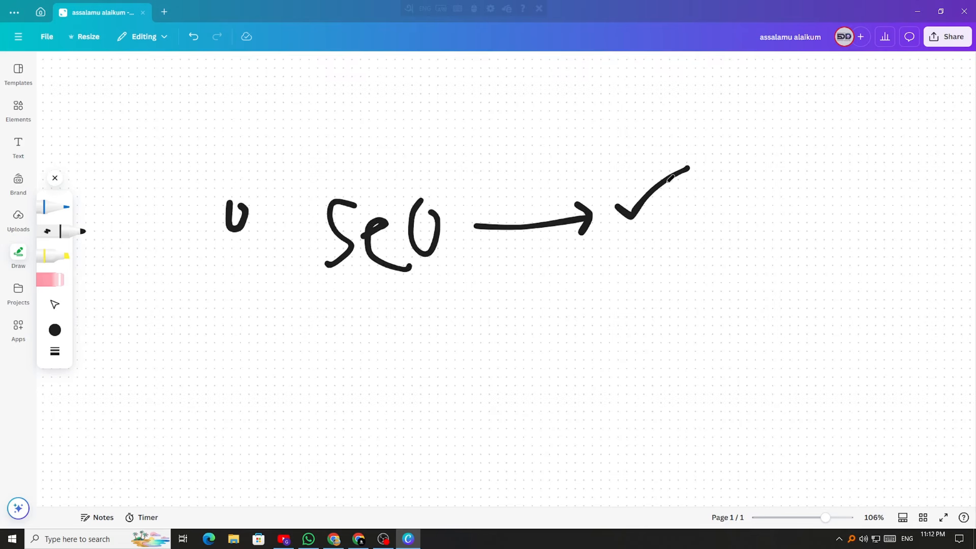
left_click_drag(281, 310, 738, 296)
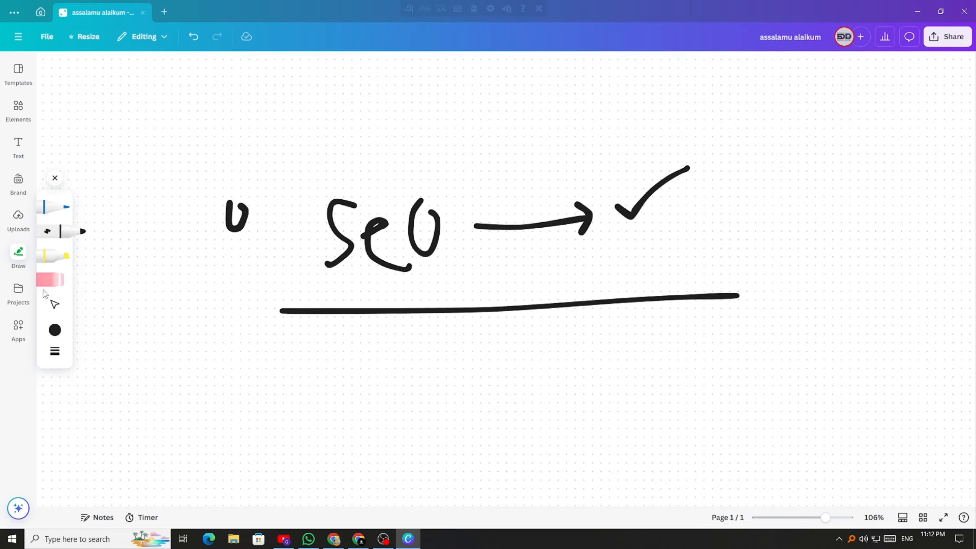
left_click(58, 311)
left_click(242, 219)
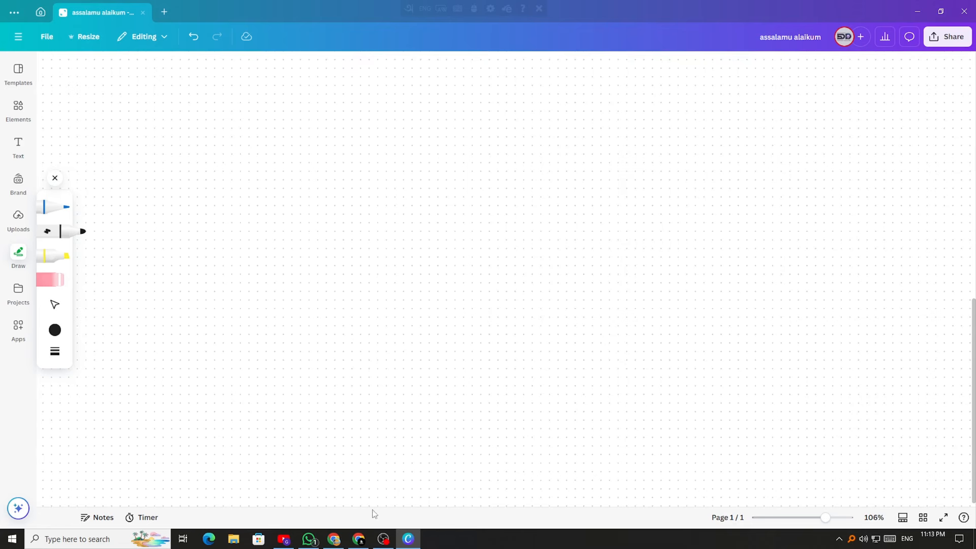
Switch to Chrome and open the YouTube Studio channel dashboard
left_click(358, 538)
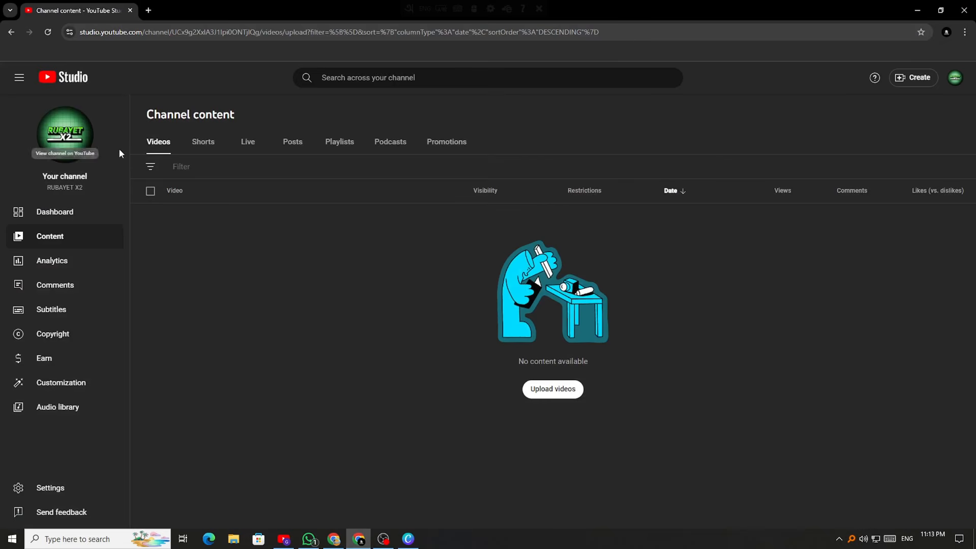
left_click(69, 211)
scroll(480, 307, "down", 5)
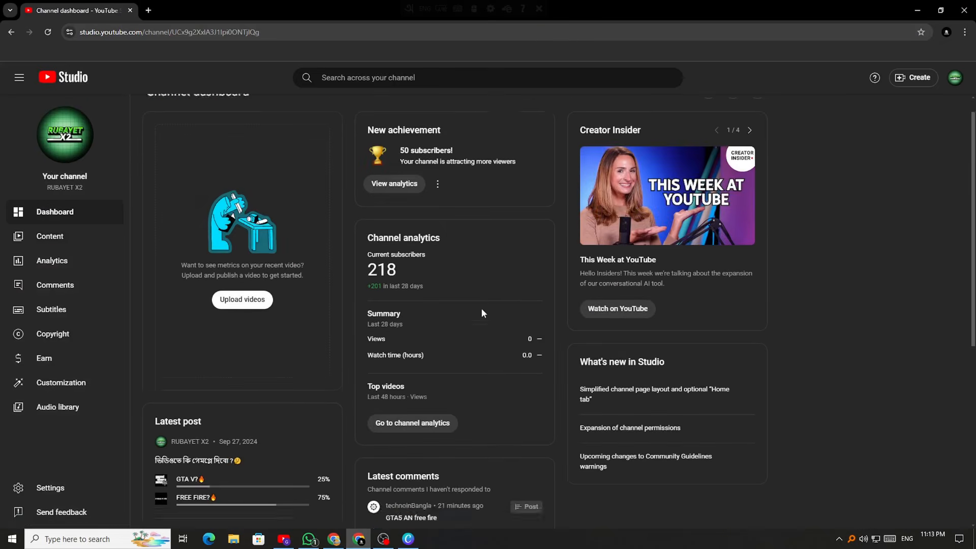
scroll(484, 308, "up", 5)
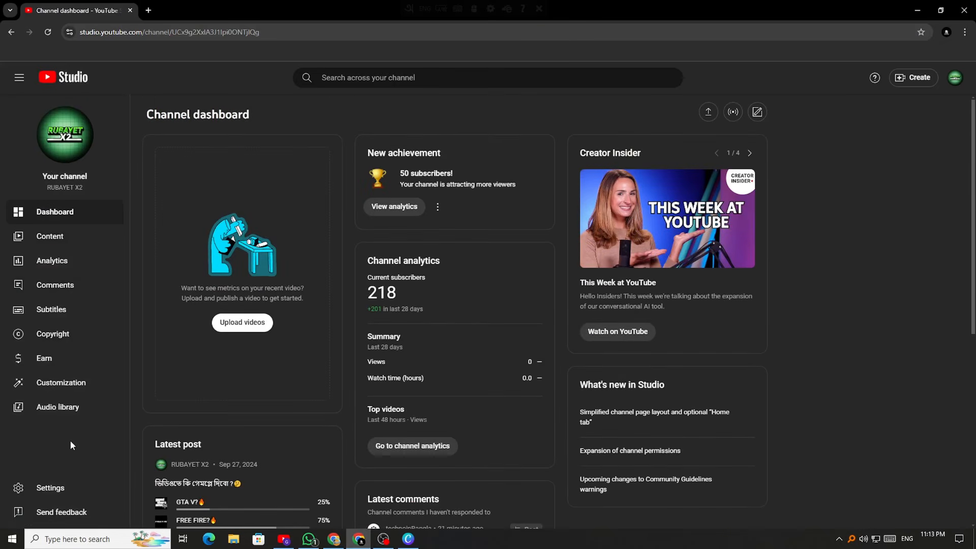
View the Switch account list from the avatar menu, then close it
left_click(955, 77)
left_click(878, 181)
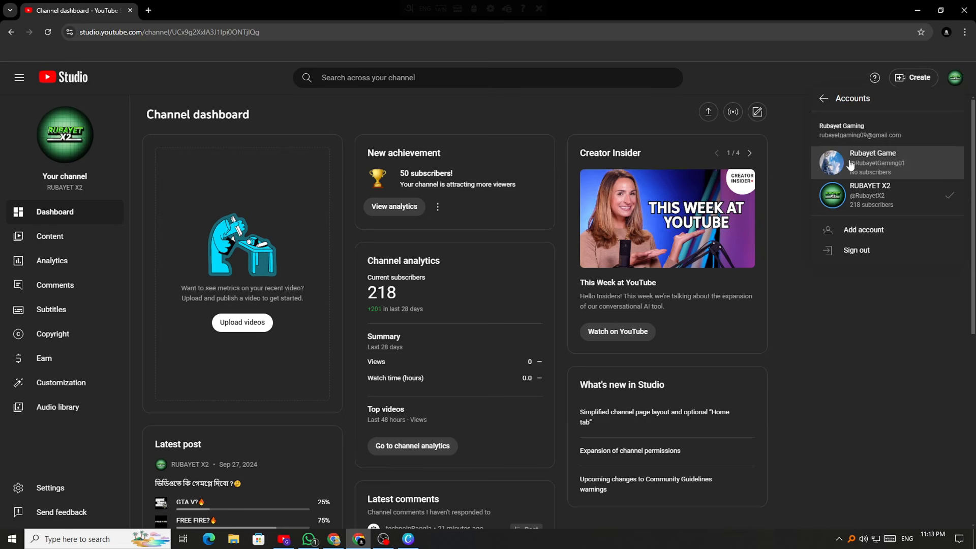
left_click(801, 145)
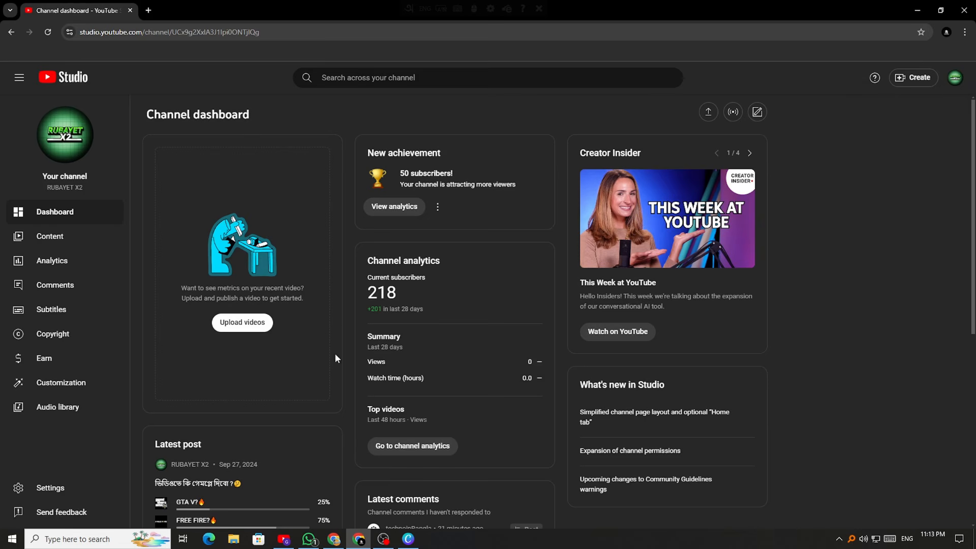
scroll(281, 443, "down", 4)
scroll(285, 452, "up", 4)
left_click(148, 10)
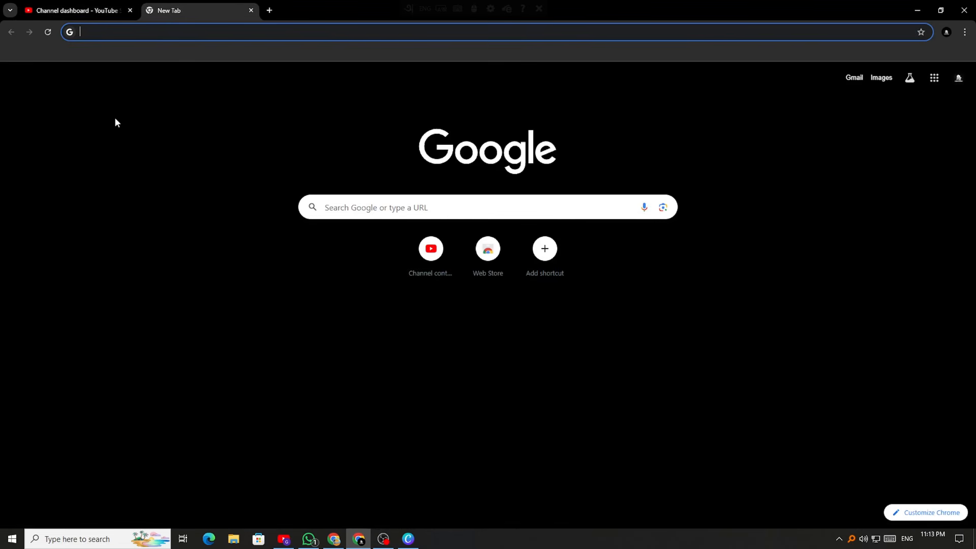
type("stud")
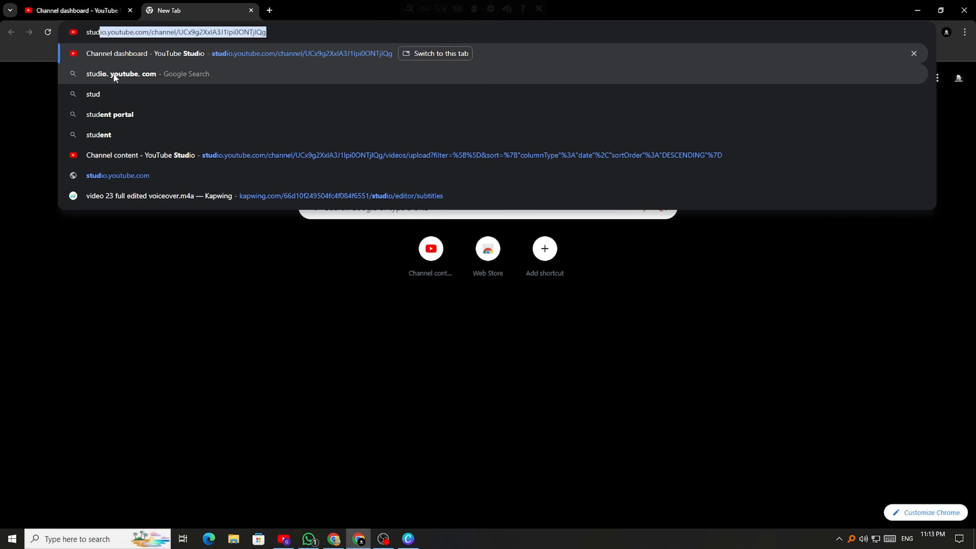
left_click(251, 10)
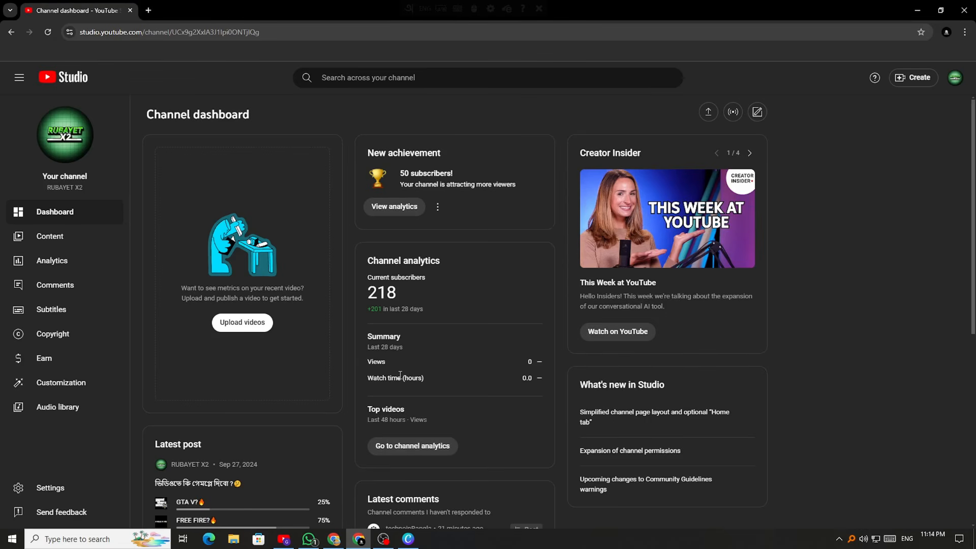
Deselect the subscriber count and scroll through the dashboard
left_click(410, 295)
scroll(450, 302, "down", 3)
scroll(447, 391, "up", 2)
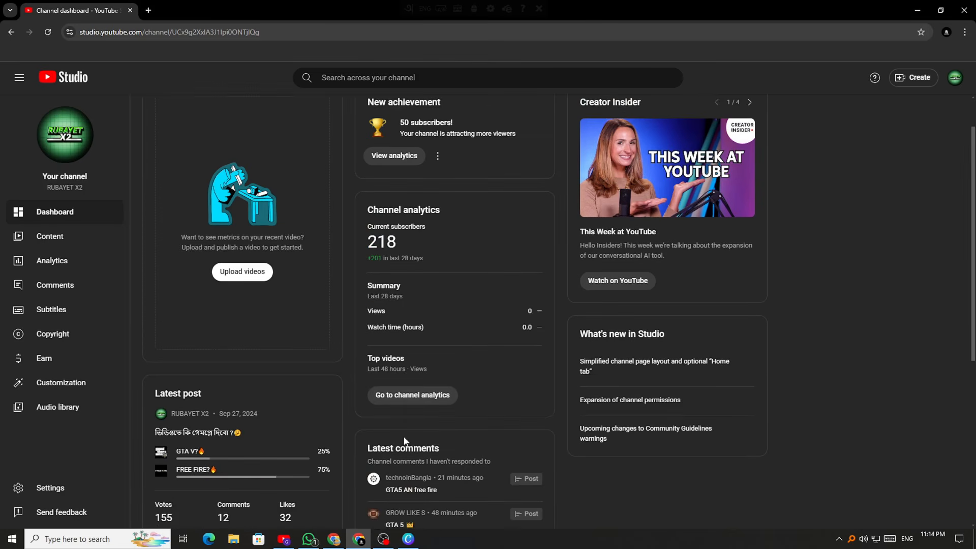
scroll(427, 411, "down", 4)
scroll(413, 429, "up", 5)
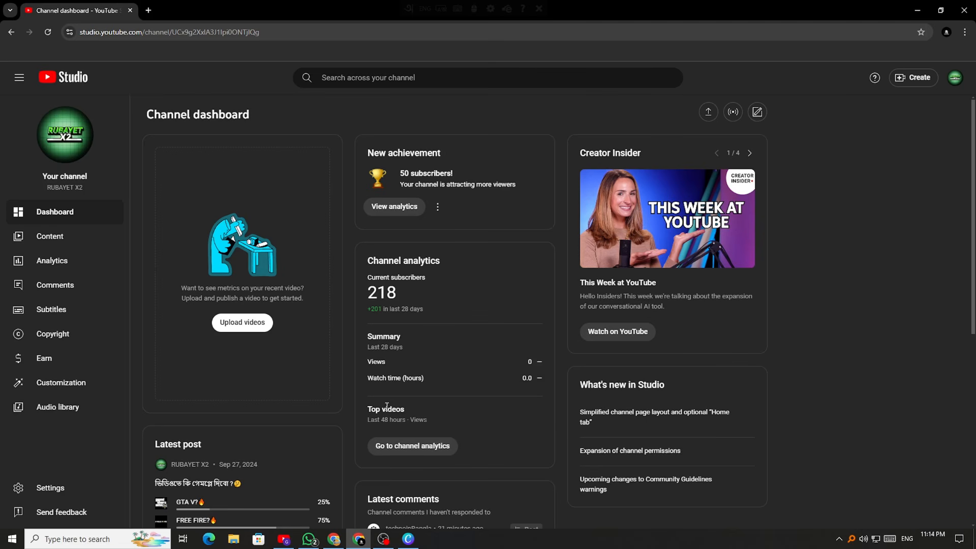
Open and close the account menu, then collapse and re-expand the sidebar
left_click(954, 77)
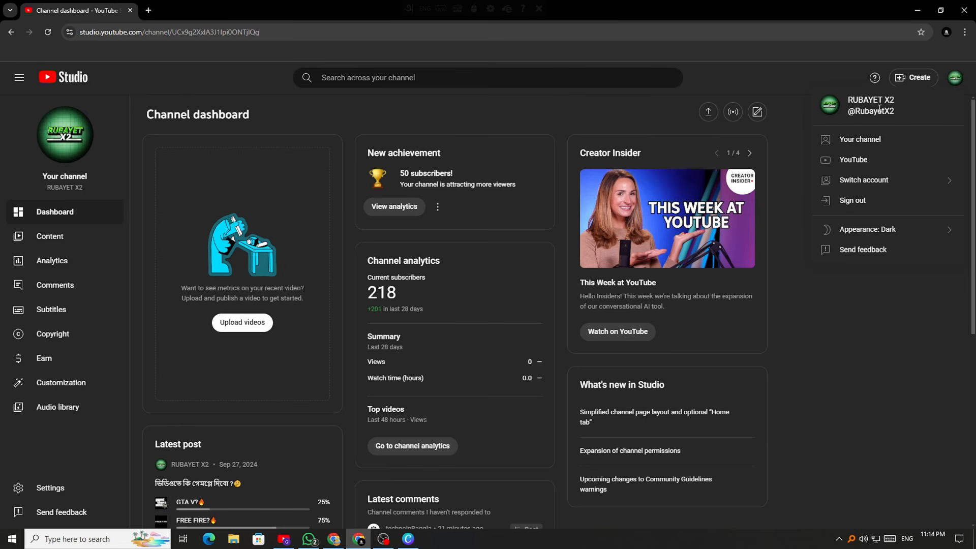
left_click(954, 78)
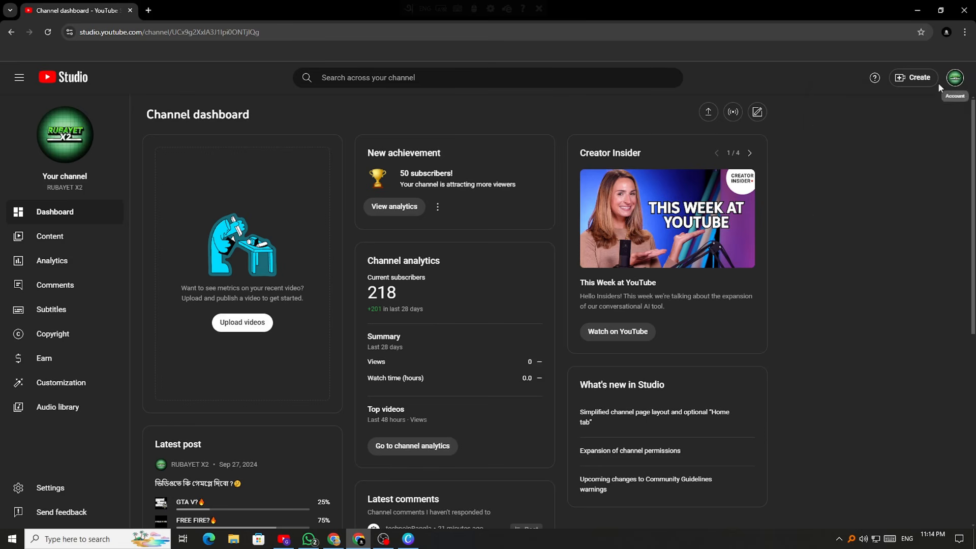
left_click(19, 79)
left_click(19, 79)
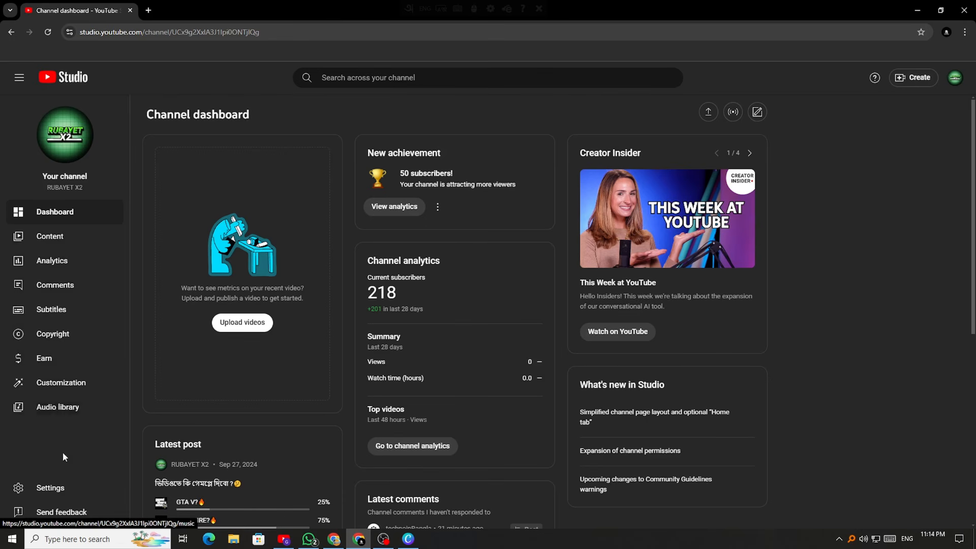
scroll(397, 377, "down", 3)
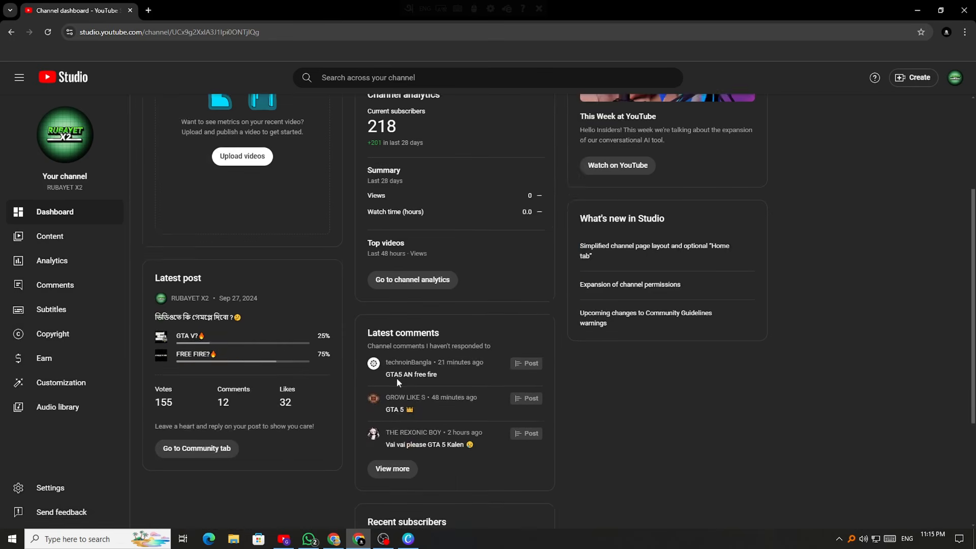
scroll(397, 377, "down", 3)
scroll(198, 346, "up", 7)
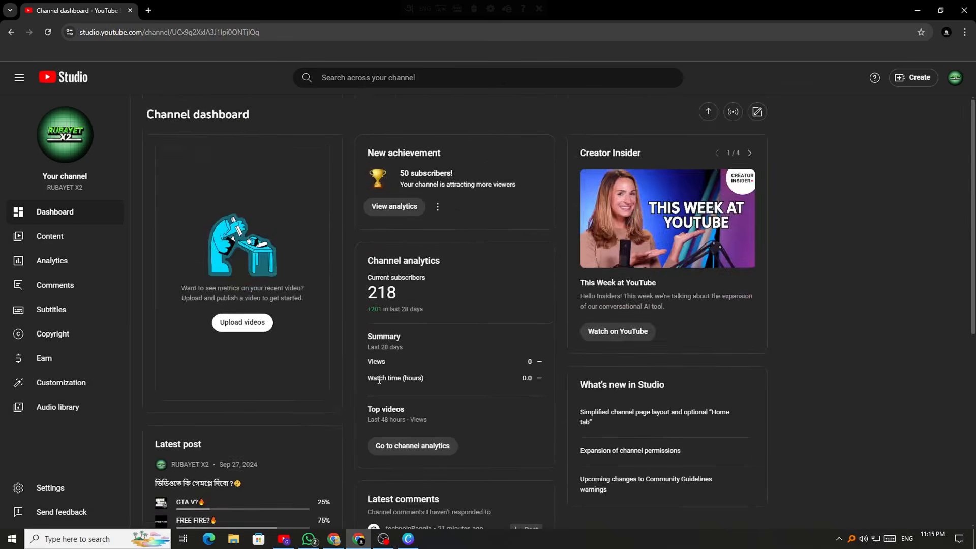
scroll(379, 380, "down", 6)
scroll(382, 371, "up", 6)
left_click(74, 386)
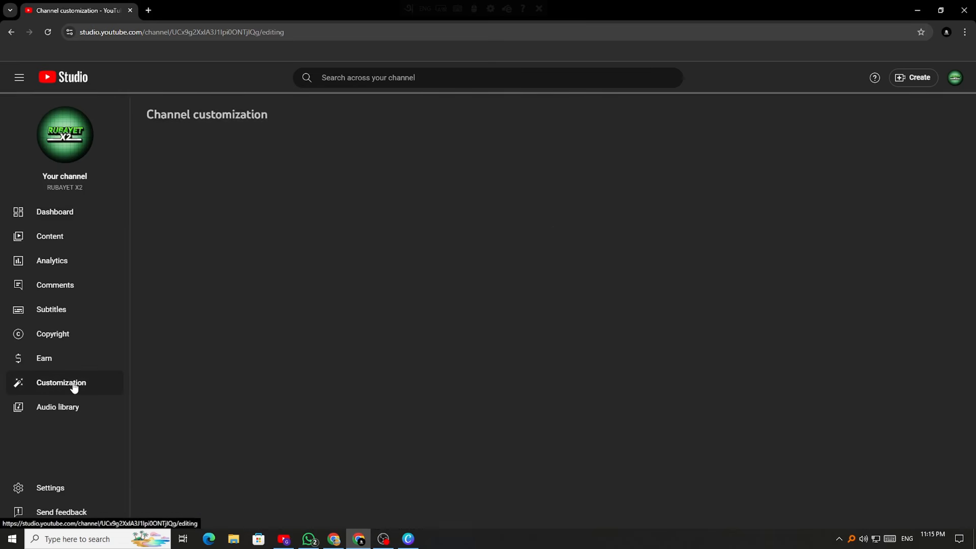
left_click(236, 227)
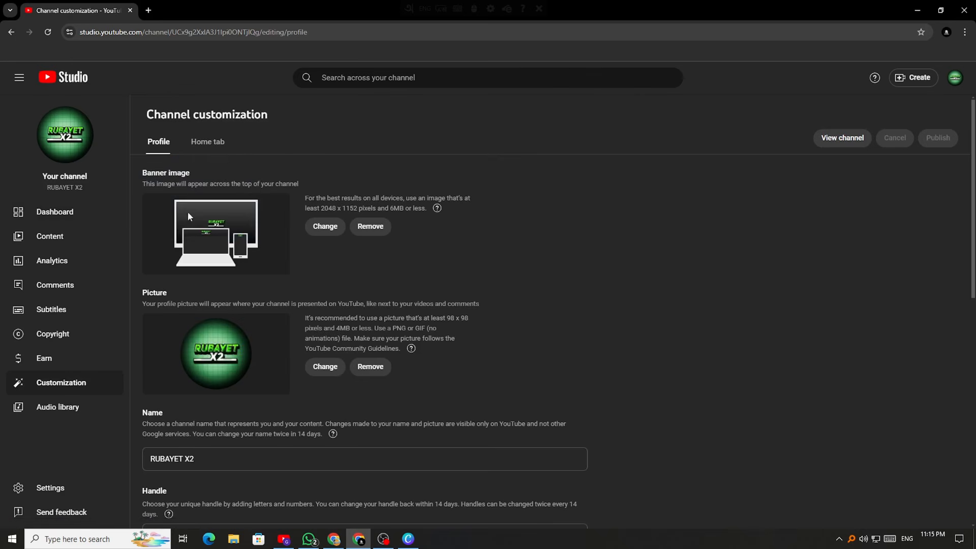
scroll(264, 291, "down", 2)
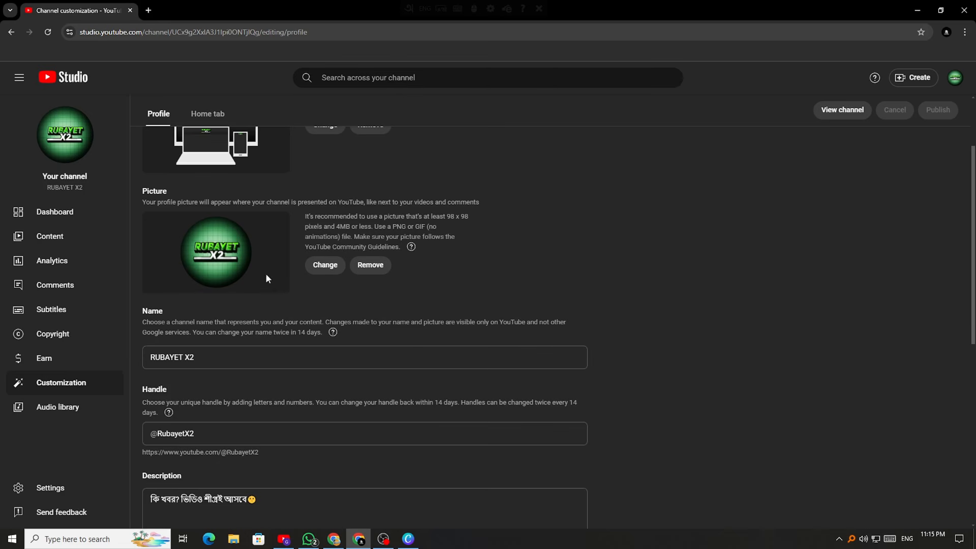
scroll(266, 273, "up", 2)
scroll(398, 378, "down", 2)
mouse_move(334, 333)
scroll(212, 264, "up", 1)
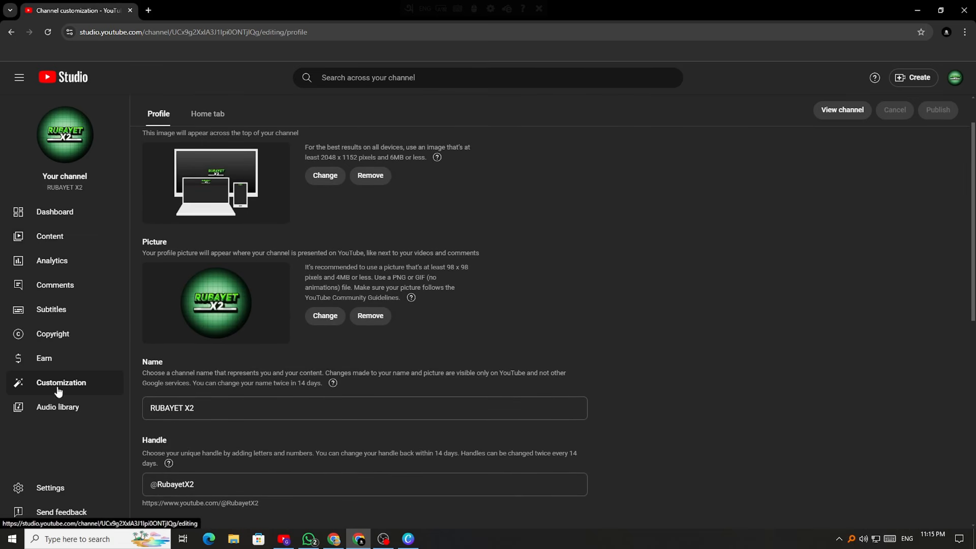
scroll(583, 270, "up", 1)
left_click(964, 32)
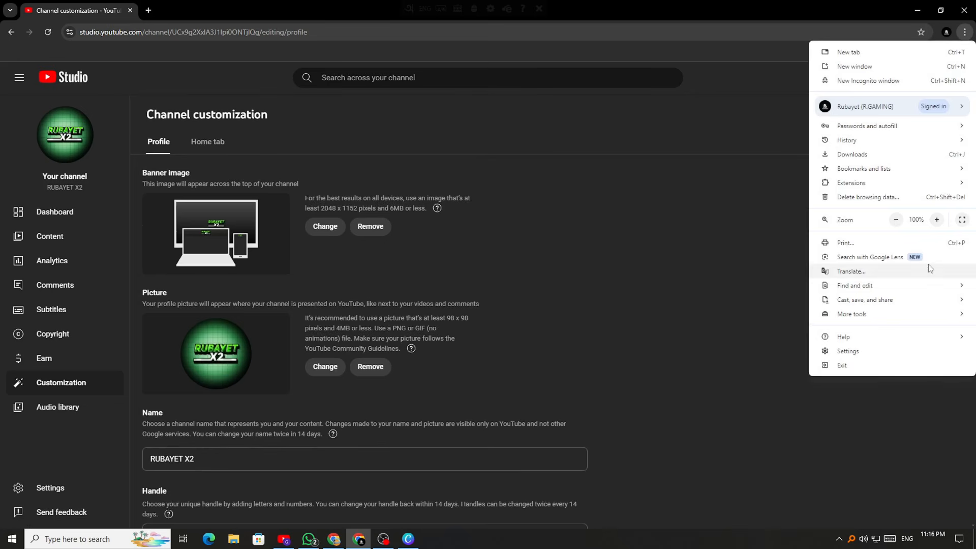
left_click(636, 230)
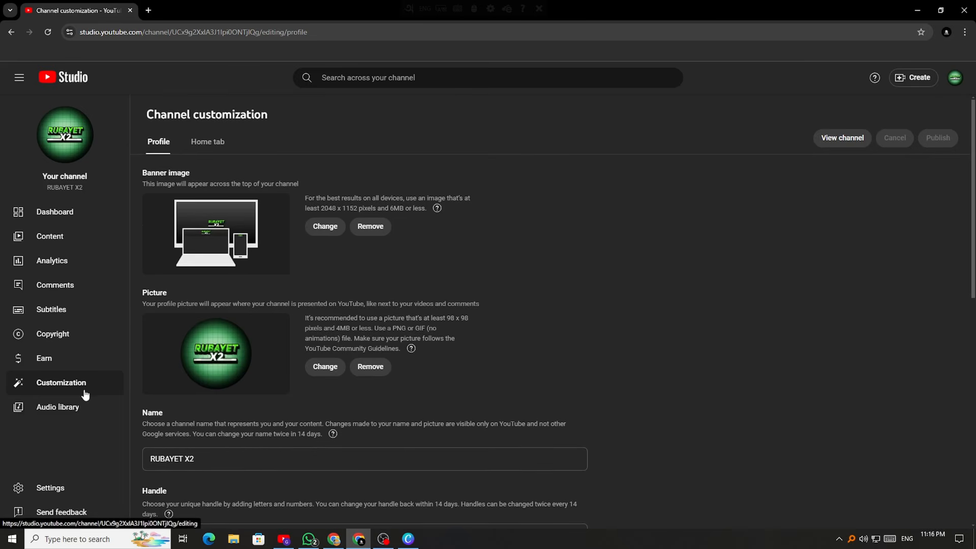
scroll(229, 333, "down", 2)
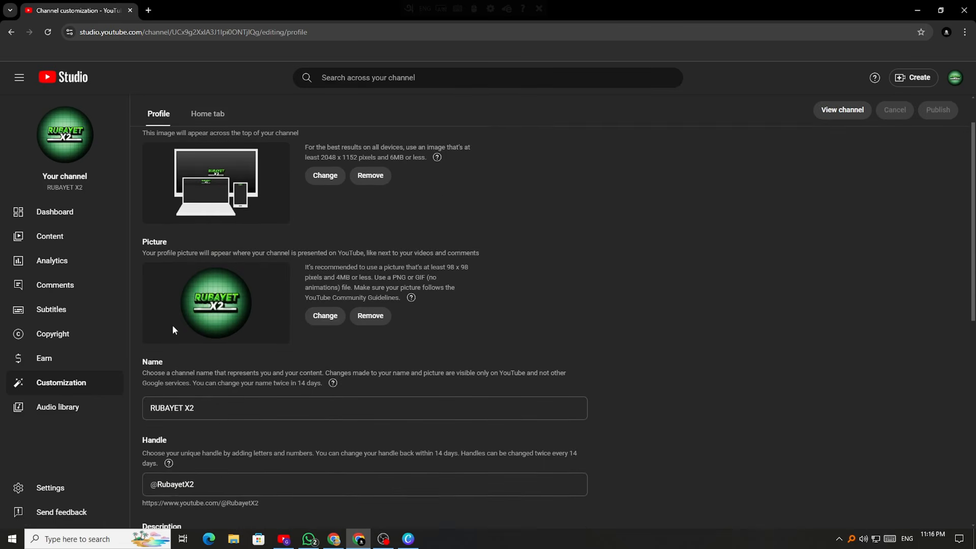
scroll(268, 321, "up", 2)
scroll(320, 271, "down", 5)
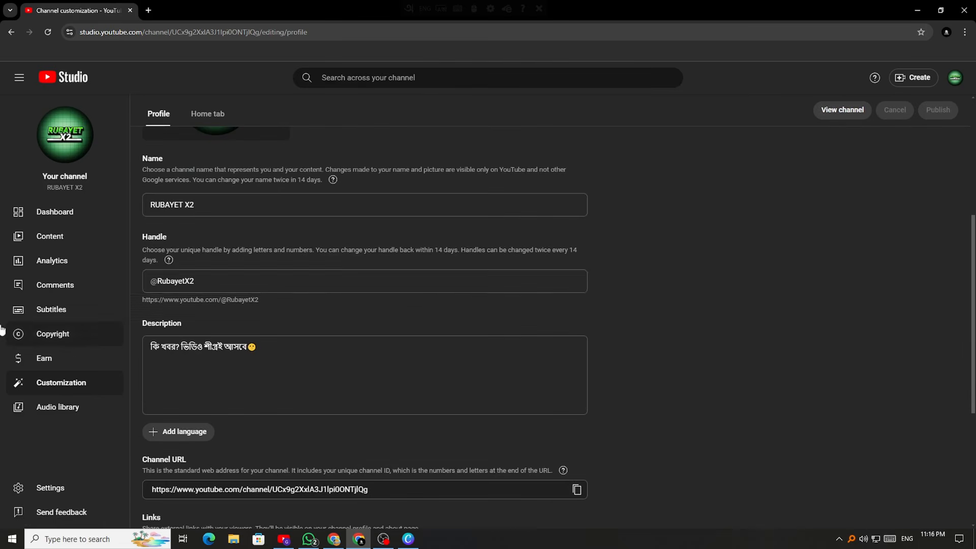
scroll(247, 246, "up", 1)
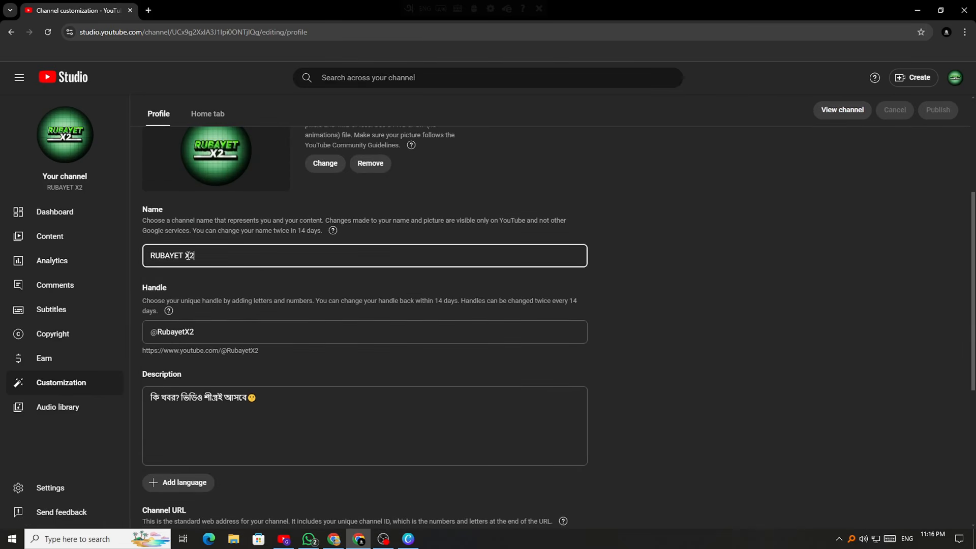
scroll(224, 267, "down", 2)
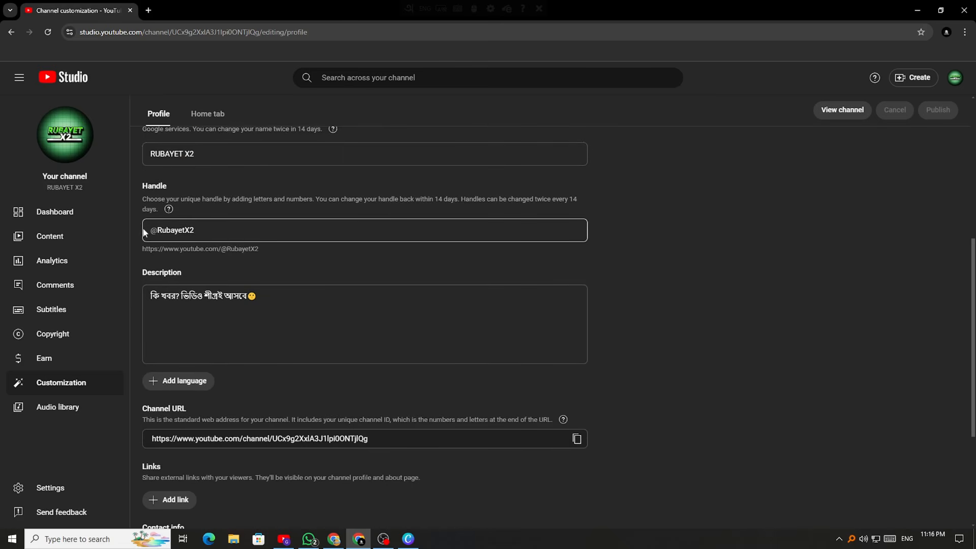
left_click(200, 228)
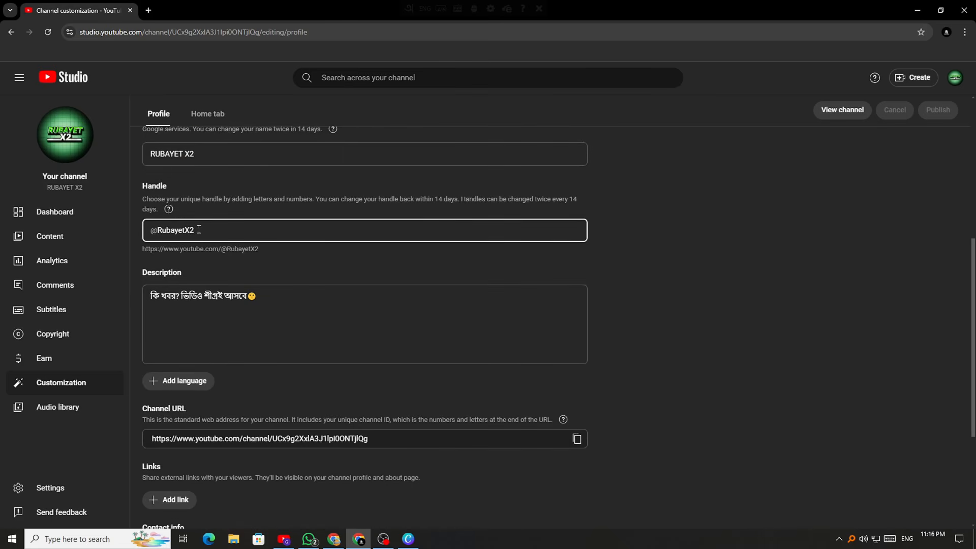
left_click(207, 259)
scroll(192, 289, "down", 1)
scroll(231, 295, "up", 4)
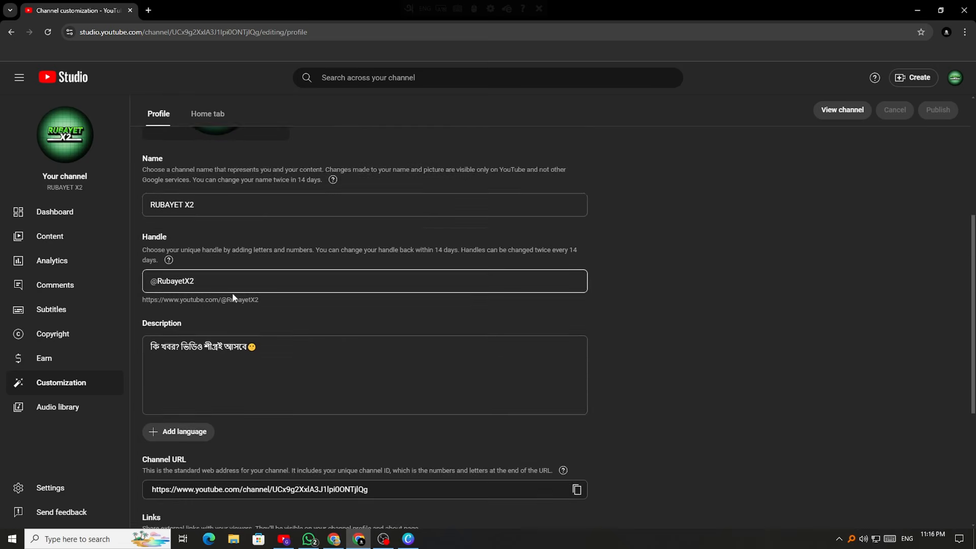
left_click(187, 380)
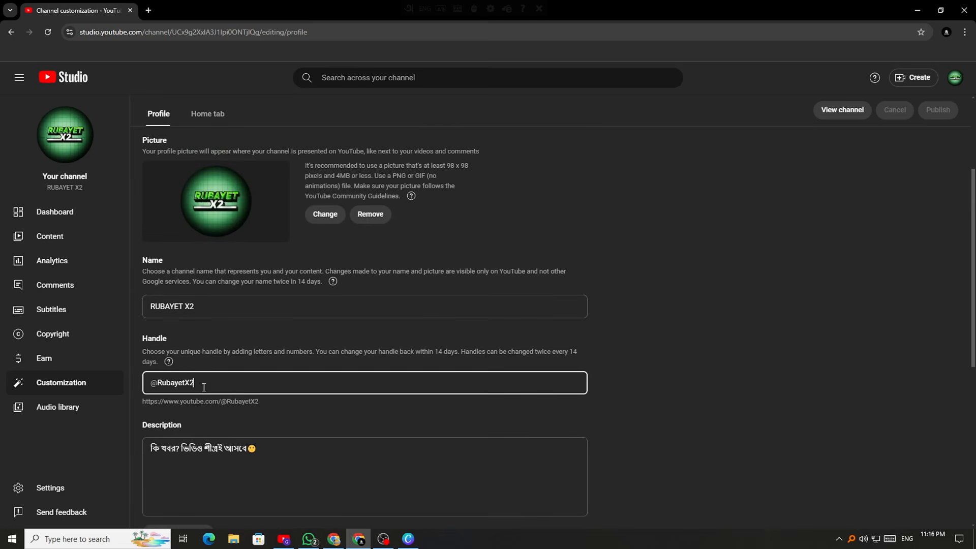
left_click(212, 347)
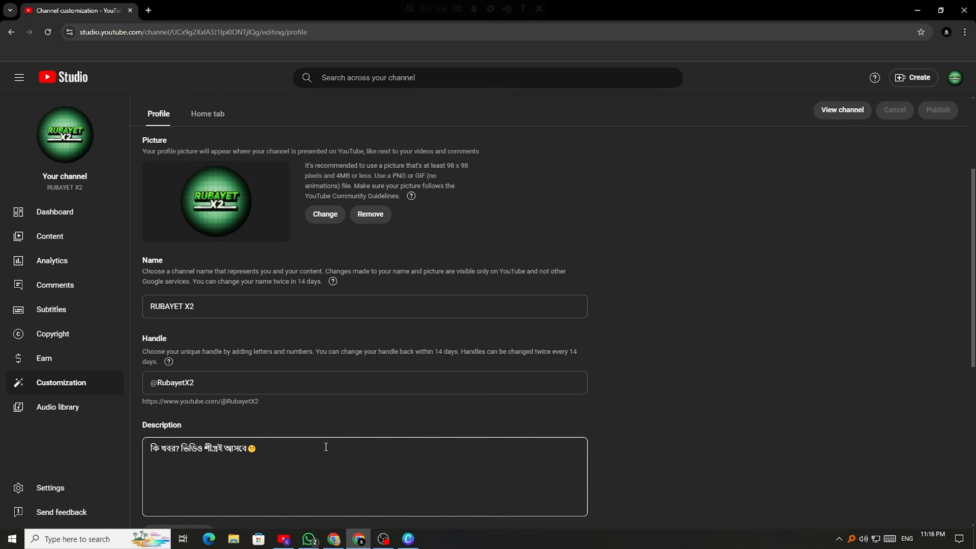
Back in Canva, handwrite 'Simple' and draw a box around it
left_click(408, 539)
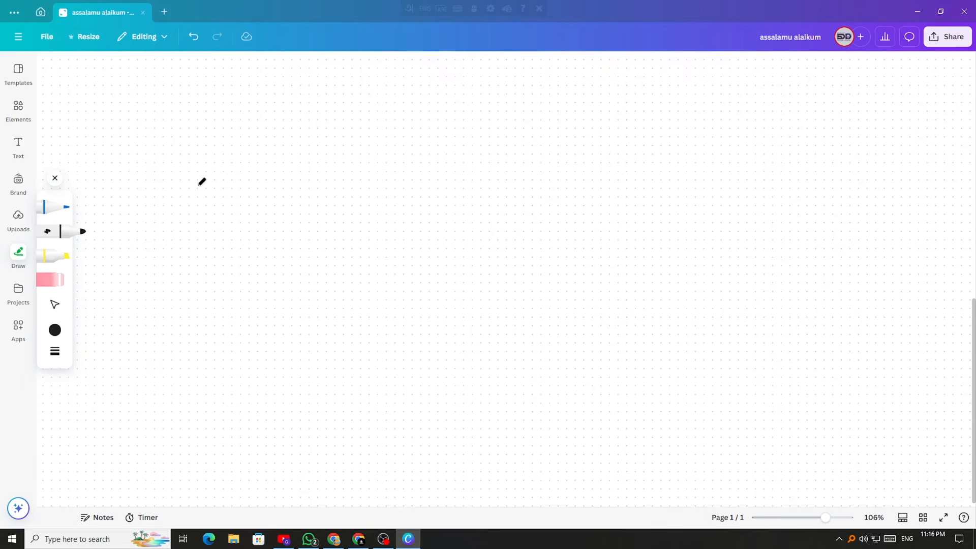
mouse_move(184, 146)
left_mouse_down()
mouse_move(182, 175)
mouse_move(234, 167)
mouse_move(251, 199)
left_mouse_up()
left_click(212, 145)
left_click_drag(252, 153, 262, 176)
mouse_move(277, 135)
left_mouse_down()
mouse_move(277, 179)
mouse_move(311, 175)
left_mouse_up()
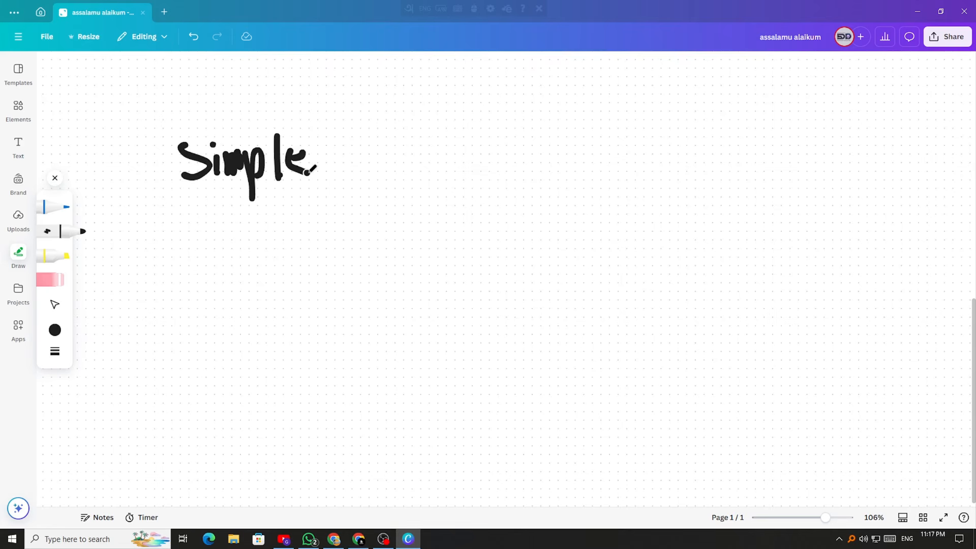
mouse_move(159, 198)
left_mouse_down()
mouse_move(221, 198)
mouse_move(320, 131)
mouse_move(148, 131)
mouse_move(159, 197)
left_mouse_up()
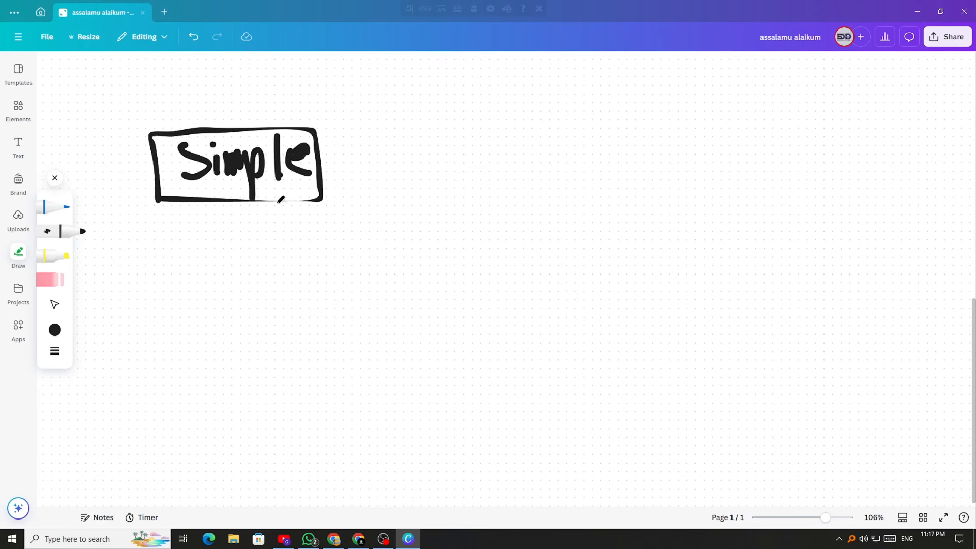
Draw a downward arrow to a handwritten, boxed 'Uniqe'
mouse_move(241, 199)
left_mouse_down()
mouse_move(242, 285)
mouse_move(264, 262)
left_mouse_up()
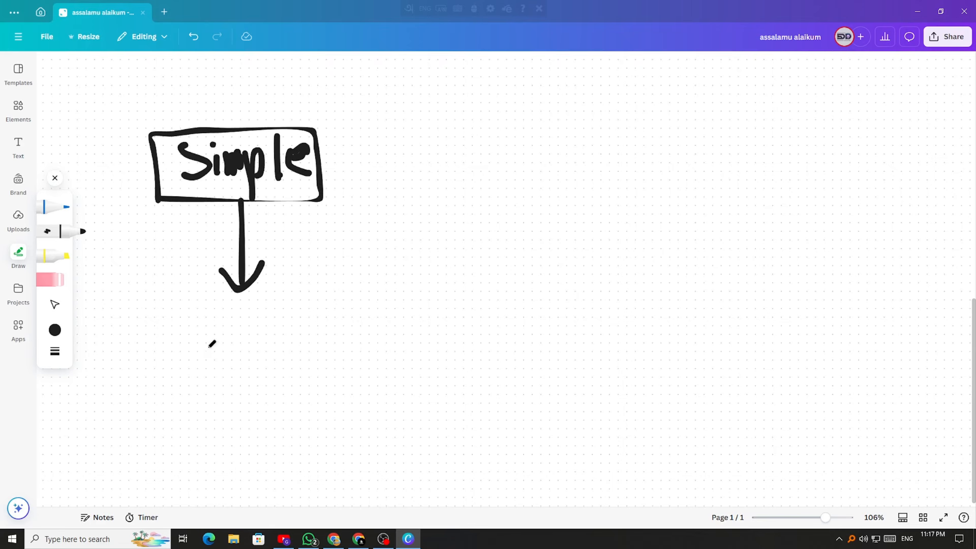
mouse_move(158, 331)
left_mouse_down()
mouse_move(201, 337)
mouse_move(212, 358)
mouse_move(253, 356)
mouse_move(269, 371)
mouse_move(280, 417)
mouse_move(295, 402)
left_mouse_up()
left_click(245, 333)
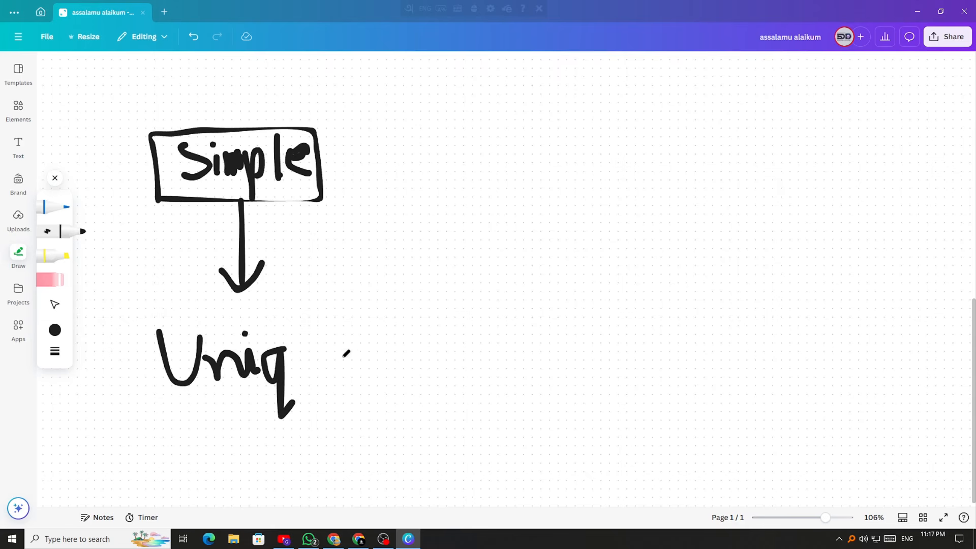
mouse_move(299, 359)
left_mouse_down()
mouse_move(307, 342)
mouse_move(329, 362)
left_mouse_up()
mouse_move(110, 314)
left_mouse_down()
mouse_move(402, 315)
mouse_move(382, 396)
mouse_move(108, 324)
left_mouse_up()
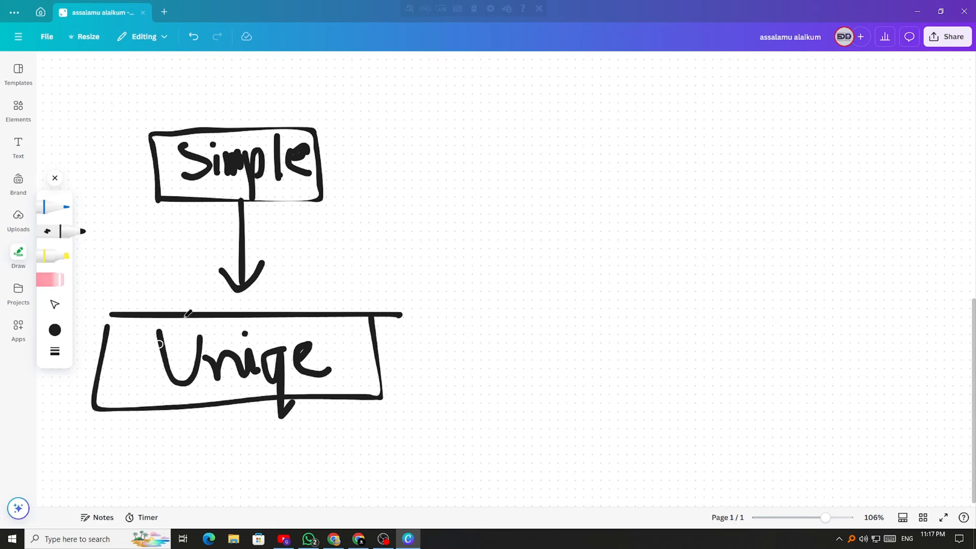
Draw an arrow to a boxed 'L B' with an upward arrow
mouse_move(408, 354)
left_mouse_down()
mouse_move(540, 350)
mouse_move(540, 339)
mouse_move(519, 375)
left_mouse_up()
mouse_move(559, 307)
left_mouse_down()
mouse_move(563, 367)
mouse_move(589, 370)
left_mouse_up()
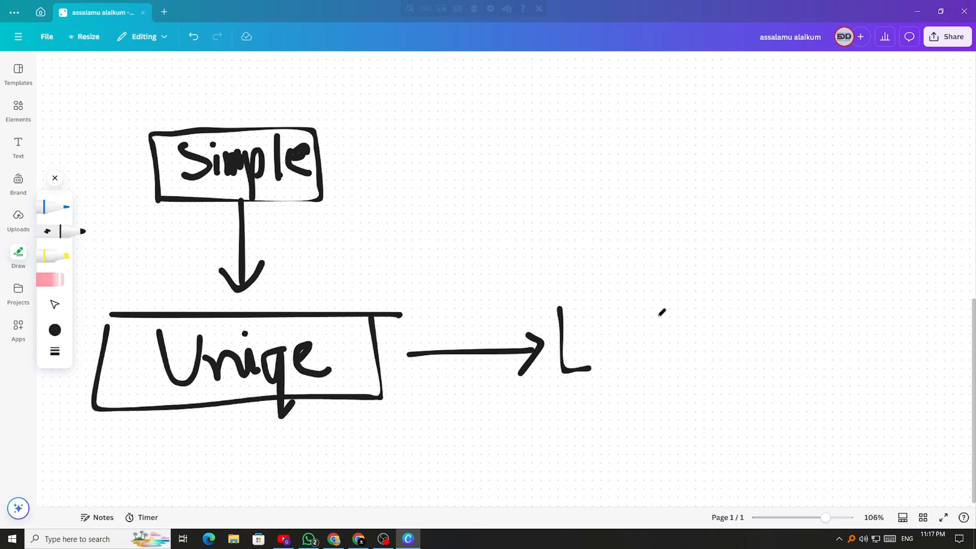
mouse_move(656, 309)
left_mouse_down()
mouse_move(666, 379)
mouse_move(713, 350)
mouse_move(669, 377)
left_mouse_up()
mouse_move(554, 297)
left_mouse_down()
mouse_move(553, 382)
mouse_move(670, 350)
mouse_move(713, 302)
mouse_move(676, 392)
left_mouse_up()
mouse_move(628, 308)
left_mouse_down()
mouse_move(629, 222)
mouse_move(637, 238)
left_mouse_up()
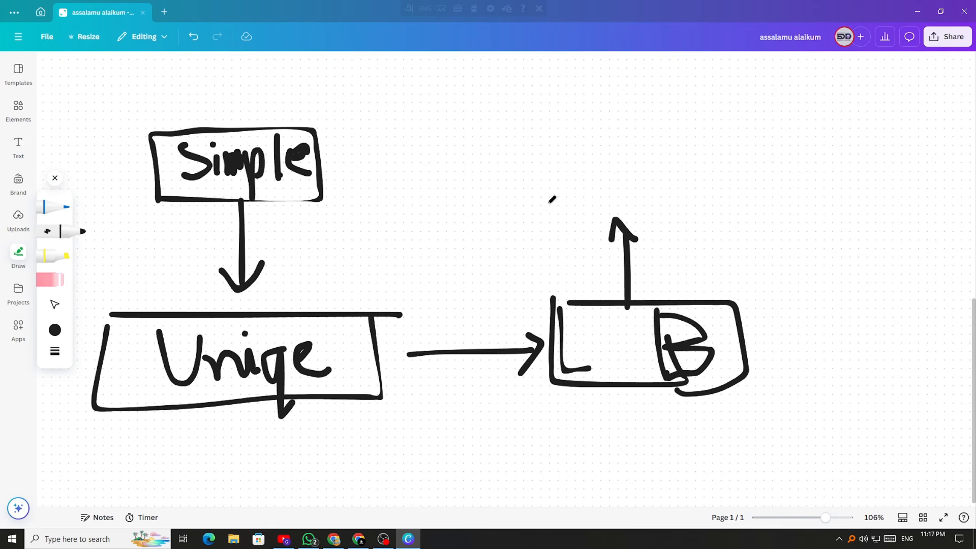
Return to the Studio profile page and place the caret in the channel description
left_click(359, 539)
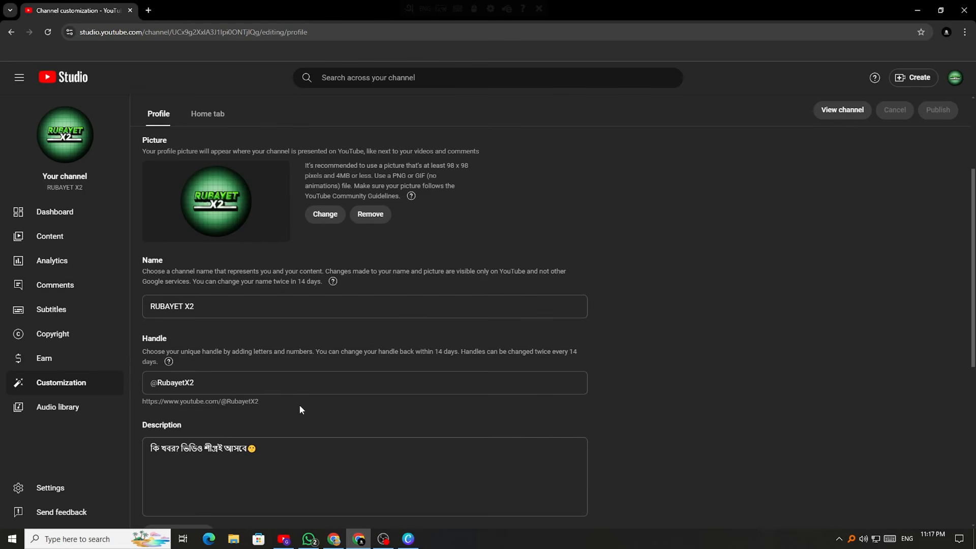
scroll(299, 404, "down", 3)
scroll(258, 414, "down", 3)
scroll(304, 399, "up", 5)
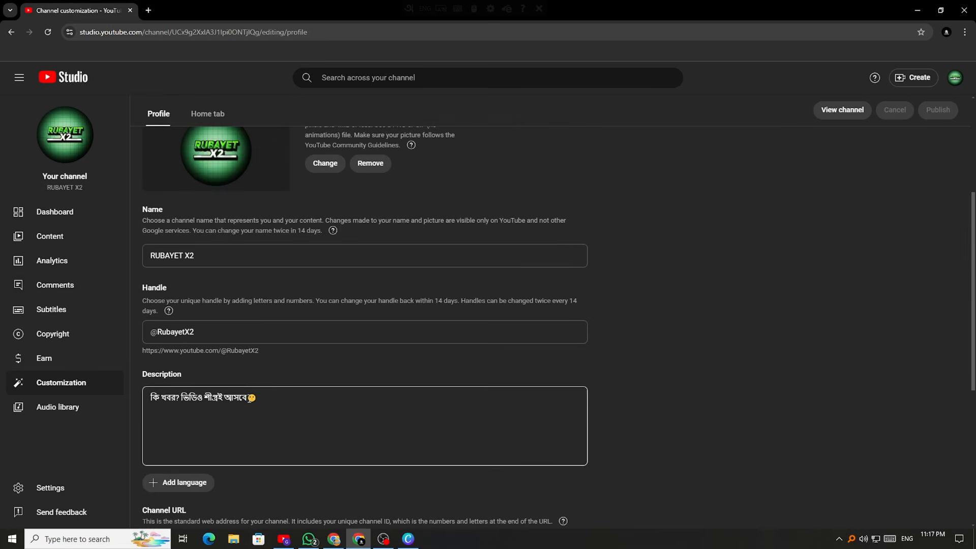
left_click(304, 399)
scroll(279, 405, "down", 3)
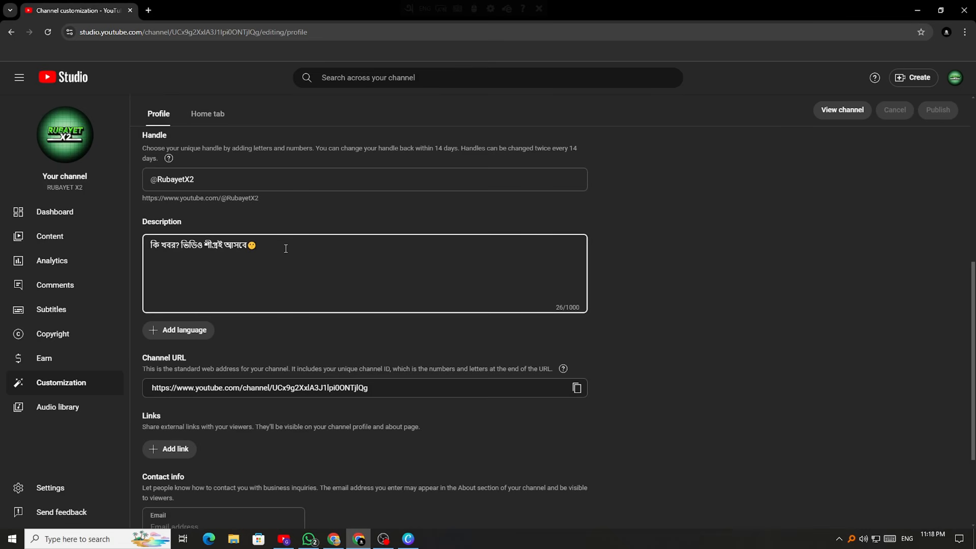
Append a sponsorship line with a contact e-mail, delete it, then erase test hashtags
left_click_drag(151, 244, 261, 244)
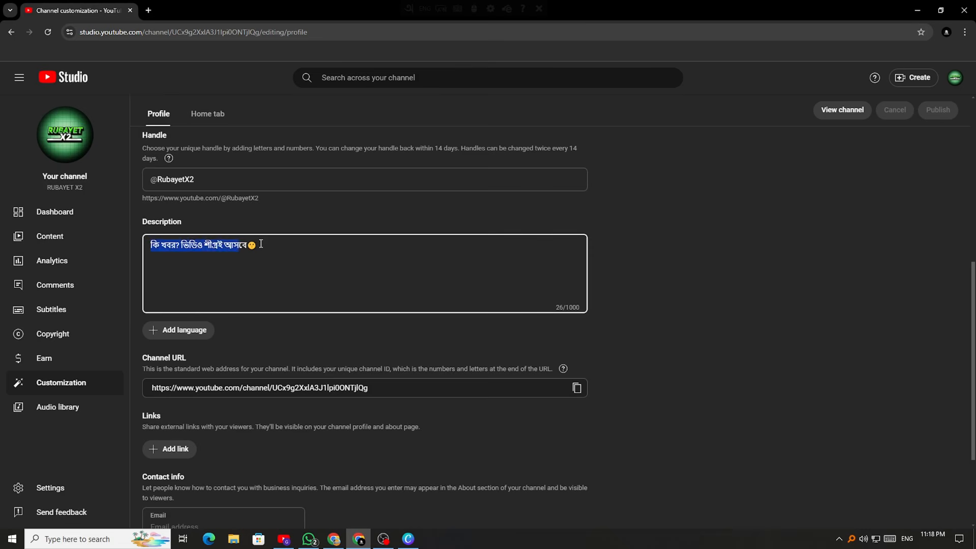
left_click(261, 244)
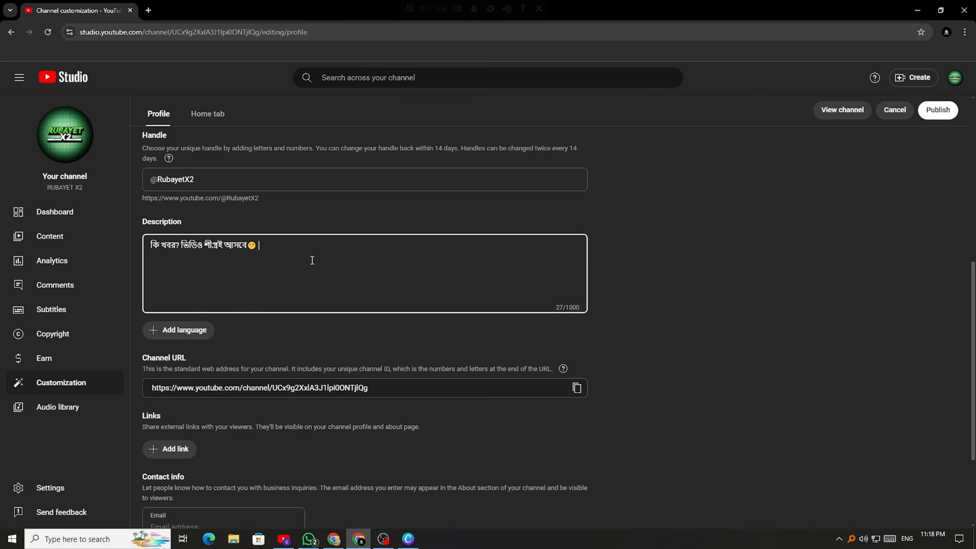
type("for spons")
key("BackSpace")
key("BackSpace")
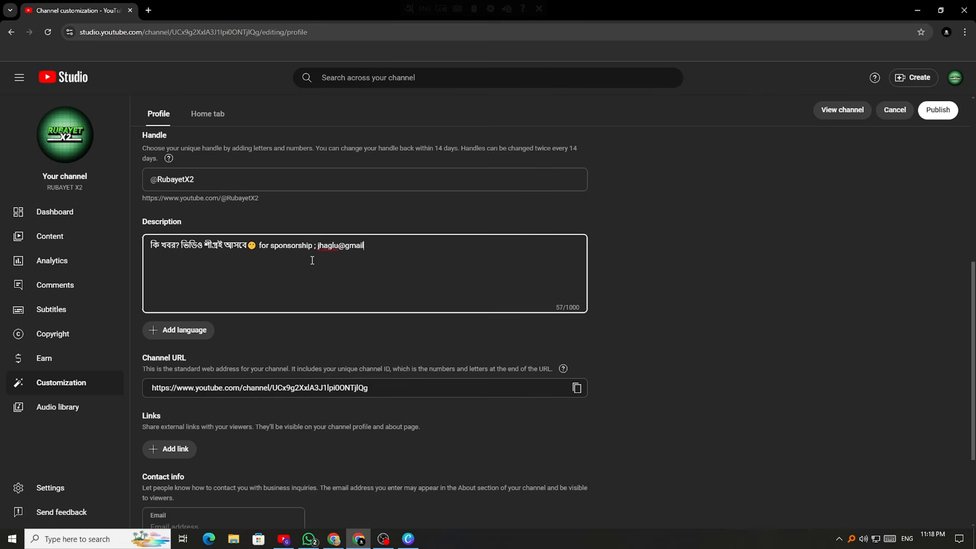
left_click_drag(392, 250, 258, 248)
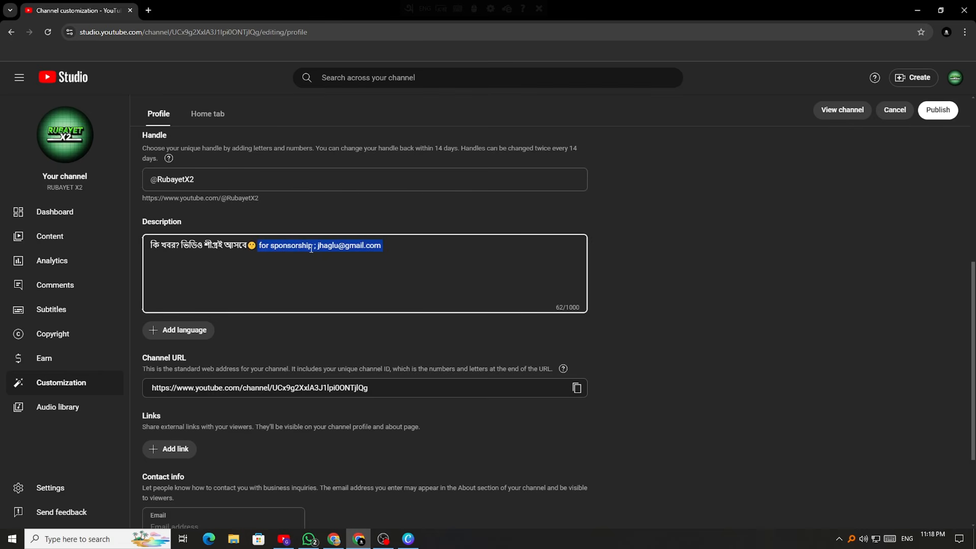
key("BackSpace")
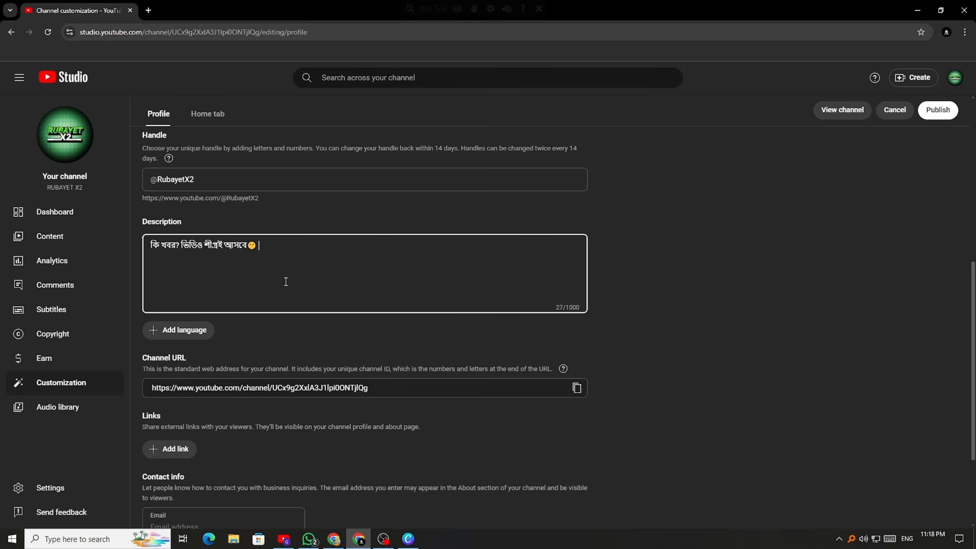
type("#vfdjo weiojf #iod")
key("BackSpace")
key("BackSpace")
key("BackSpace")
key("BackSpace")
key("BackSpace")
key("BackSpace")
key("BackSpace")
key("BackSpace")
key("BackSpace")
key("BackSpace")
key("BackSpace")
key("BackSpace")
Select parts of the description text, leaving it unchanged
scroll(162, 249, "up", 1)
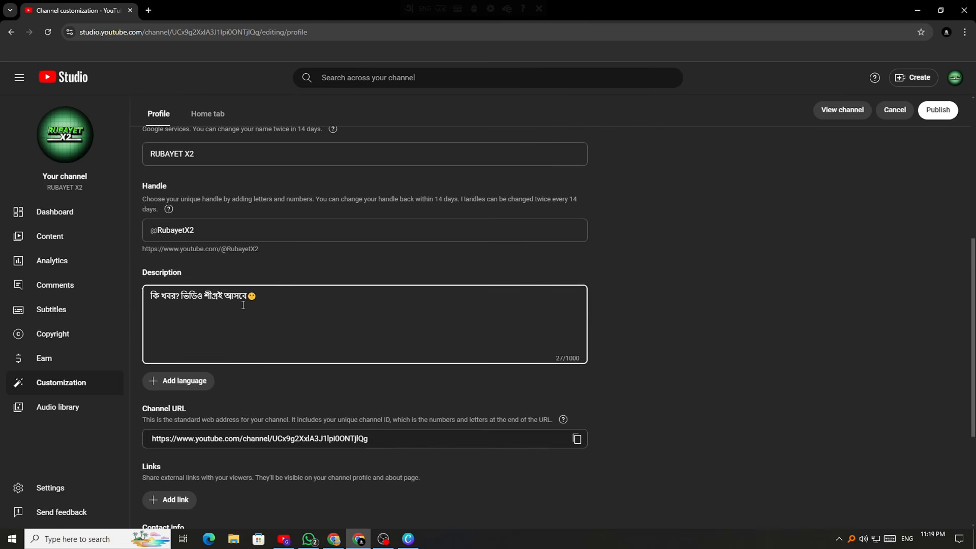
left_click_drag(243, 305, 156, 307)
left_click(160, 305)
left_click_drag(264, 299, 159, 300)
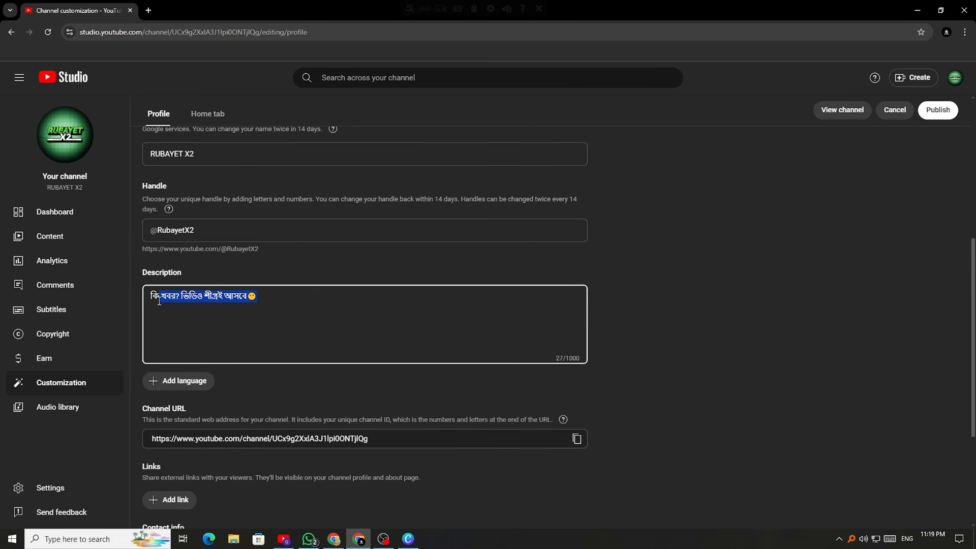
left_click(290, 317)
scroll(348, 333, "down", 2)
scroll(375, 429, "up", 4)
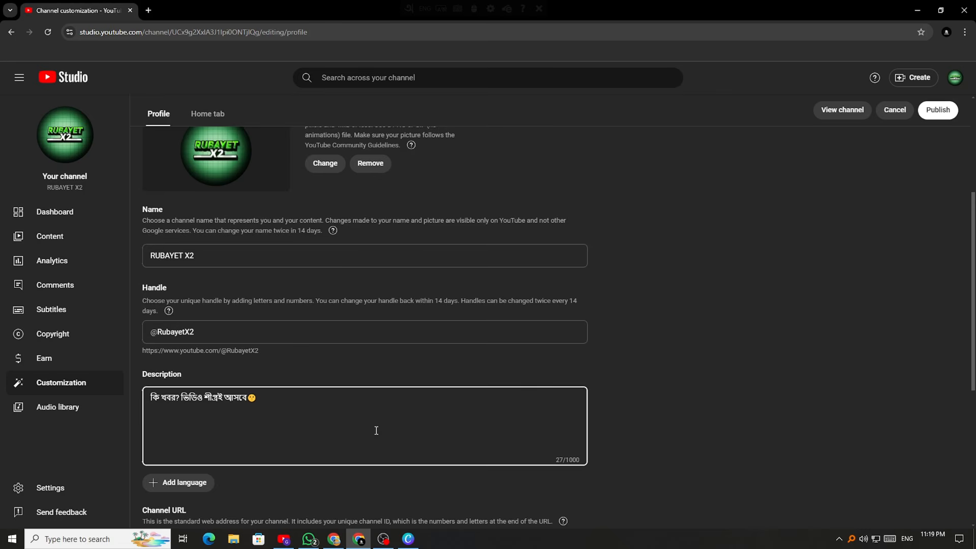
Scroll down to Channel URL and copy the URL to the clipboard
scroll(376, 431, "down", 4)
scroll(375, 431, "up", 8)
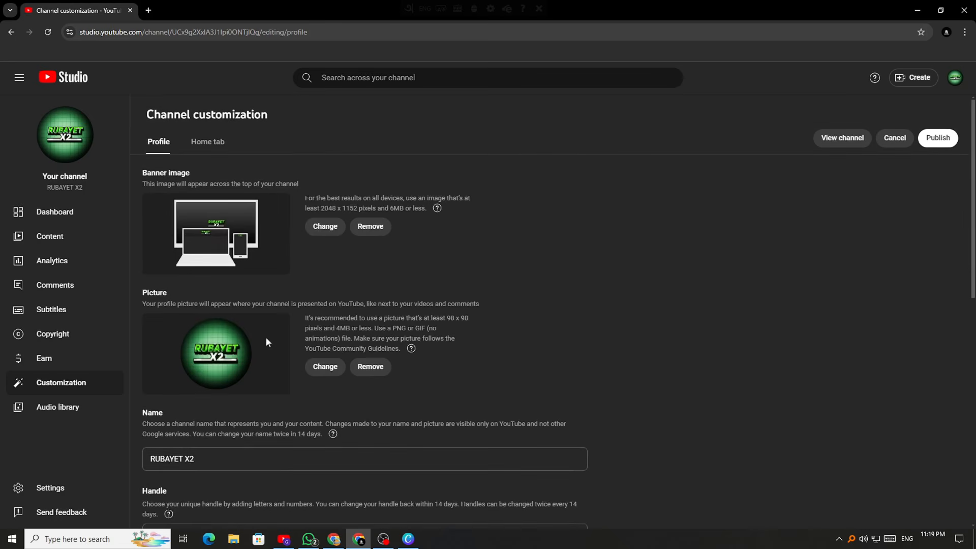
scroll(425, 272, "down", 6)
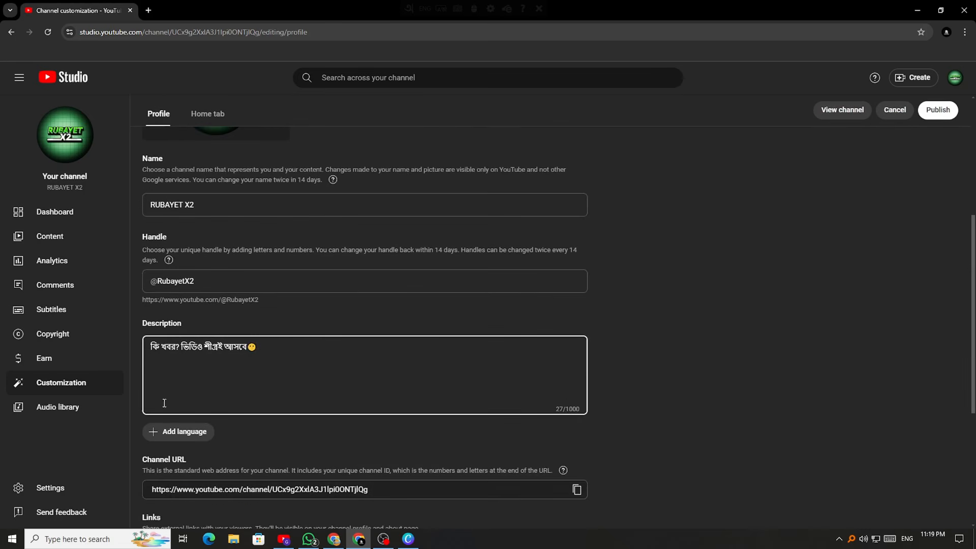
scroll(504, 300, "down", 5)
left_click(426, 306)
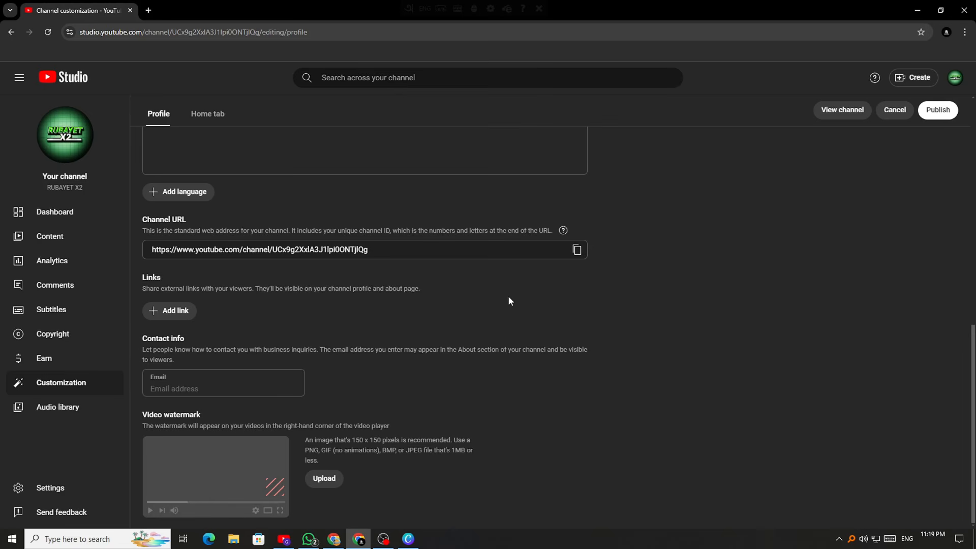
left_click(577, 249)
Search YouTube for 'grow with content'
left_click(282, 542)
left_click(389, 29)
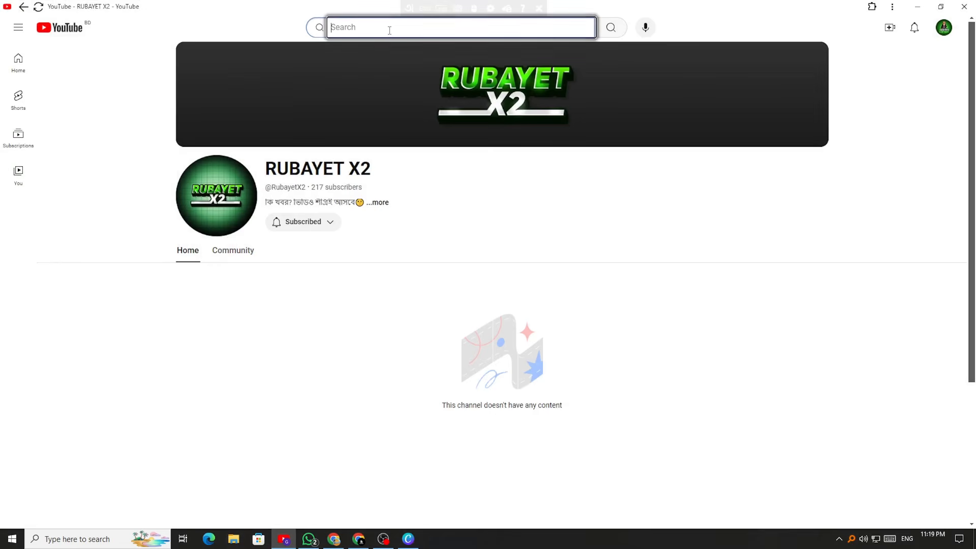
type("gg")
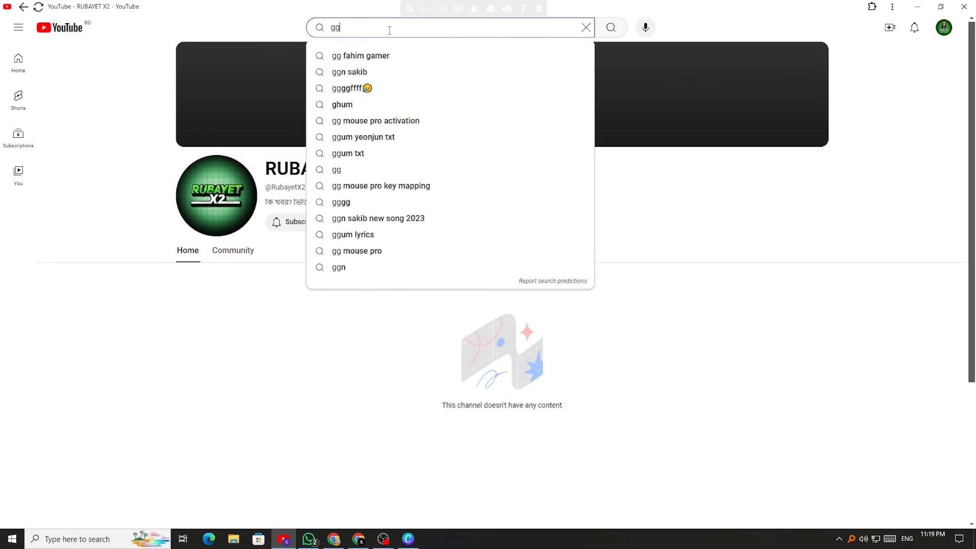
key("BackSpace")
type("row wi")
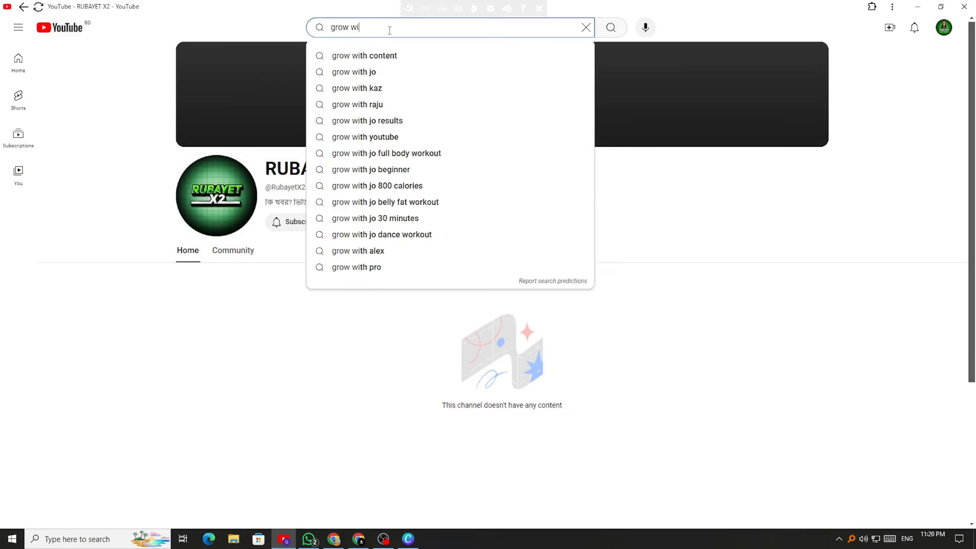
left_click(380, 54)
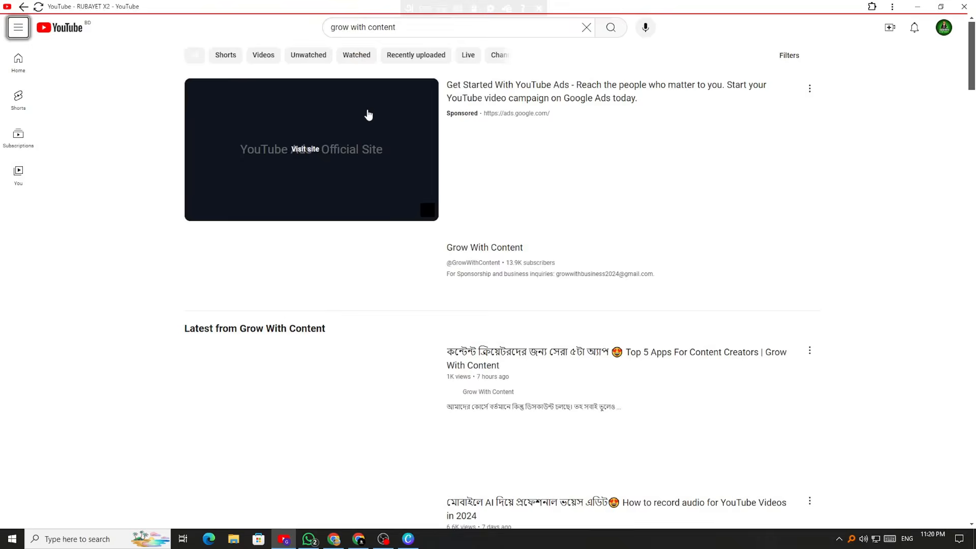
Open the Grow With Content channel's About details, inspect them, close and reopen
left_click(336, 301)
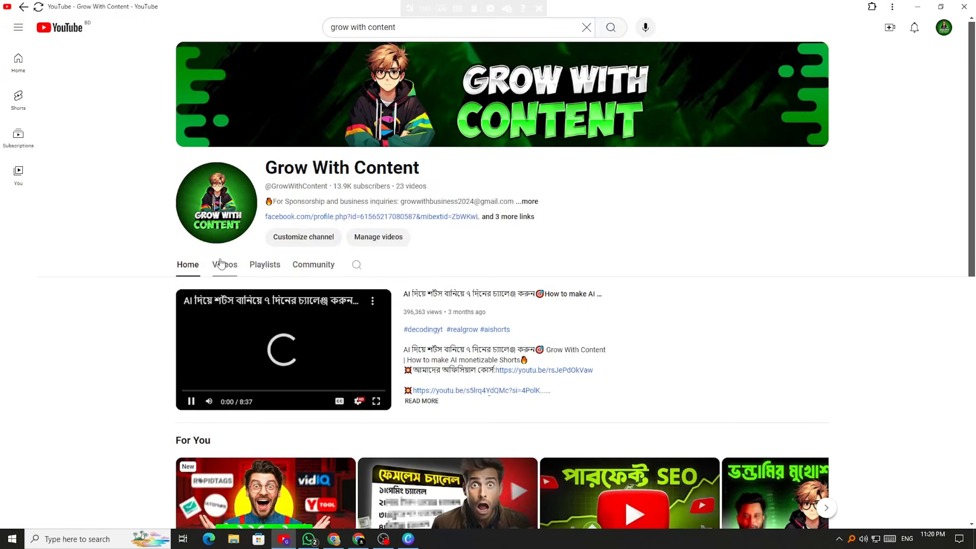
left_click(220, 263)
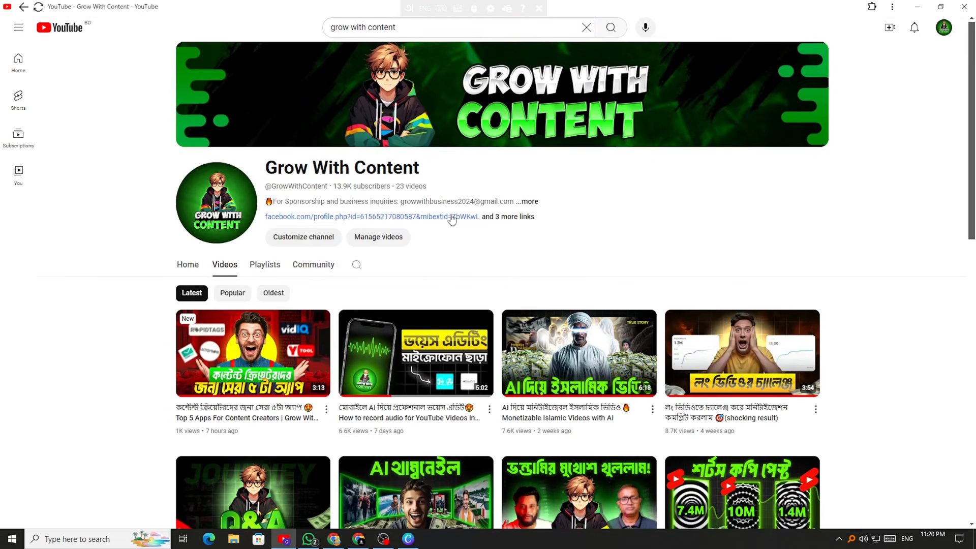
left_click(530, 202)
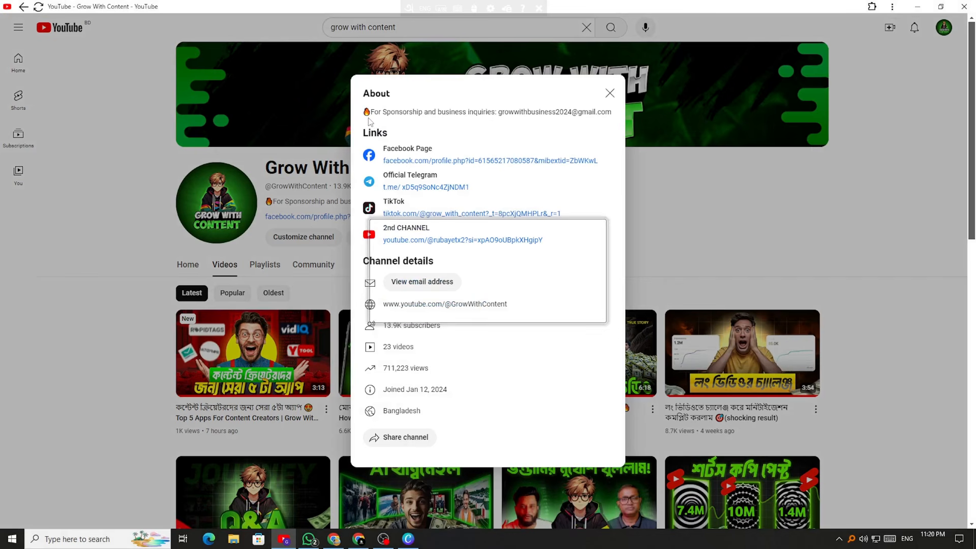
left_click_drag(368, 117, 612, 118)
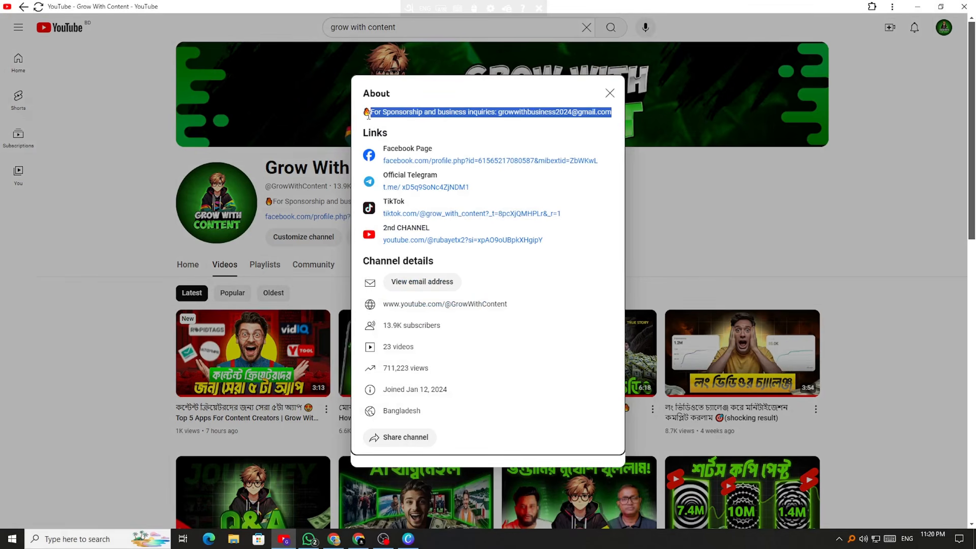
left_click(457, 124)
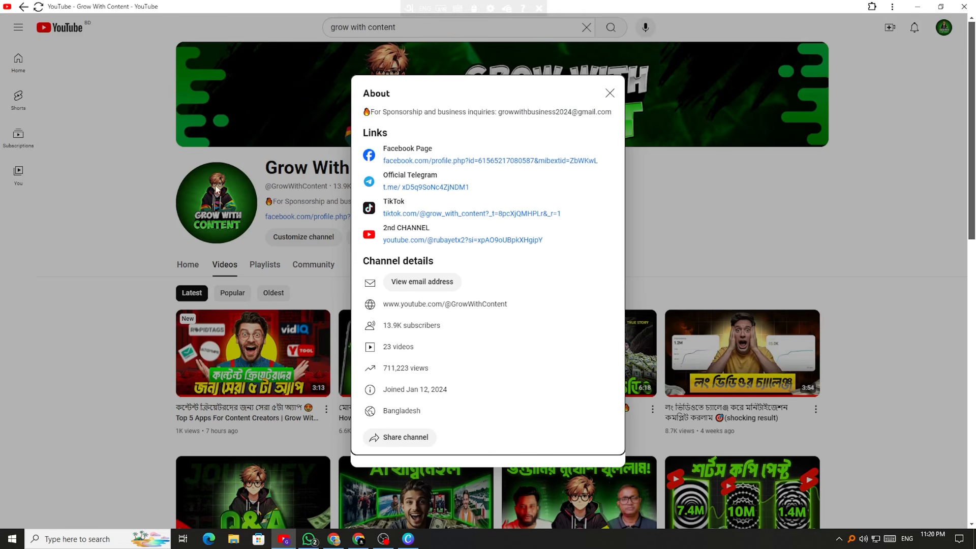
left_click(304, 187)
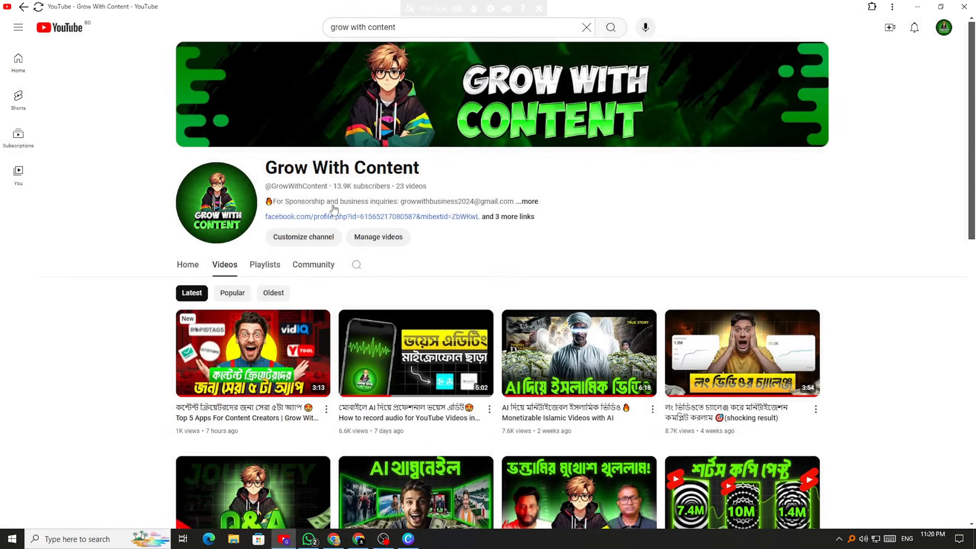
left_click(389, 203)
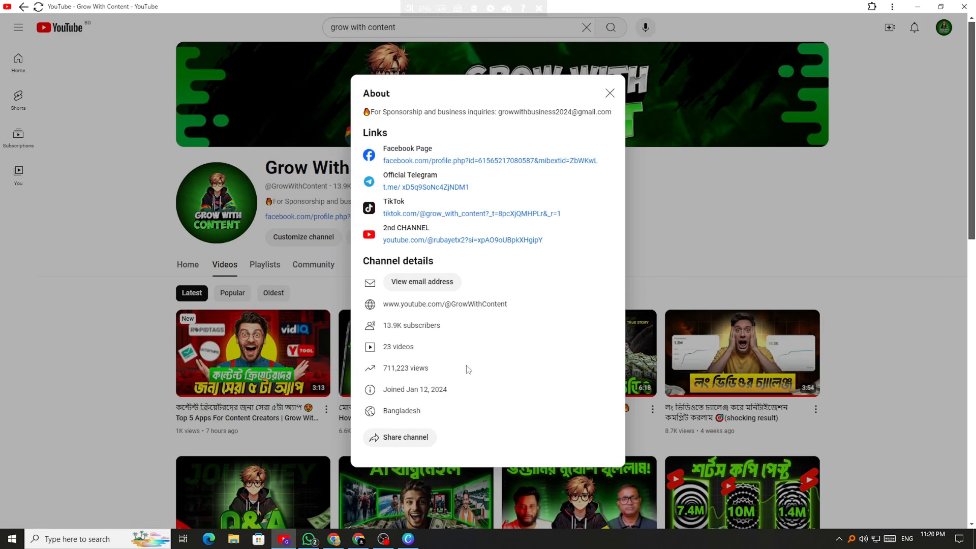
left_click(358, 538)
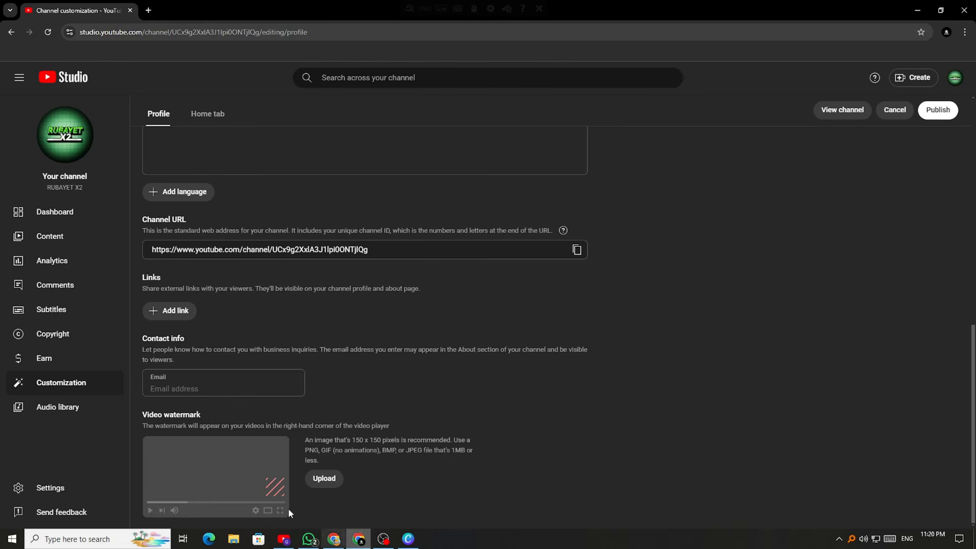
scroll(252, 344, "down", 2)
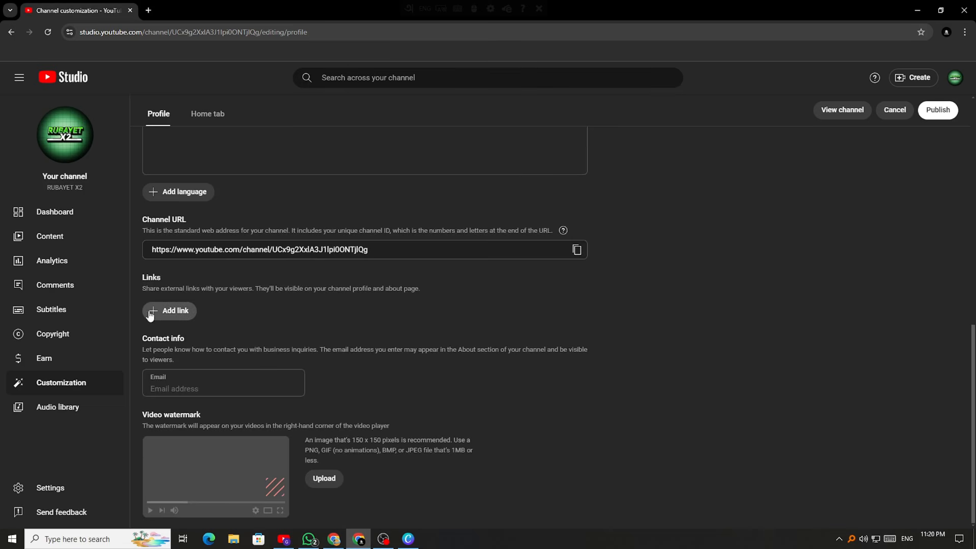
left_click(159, 312)
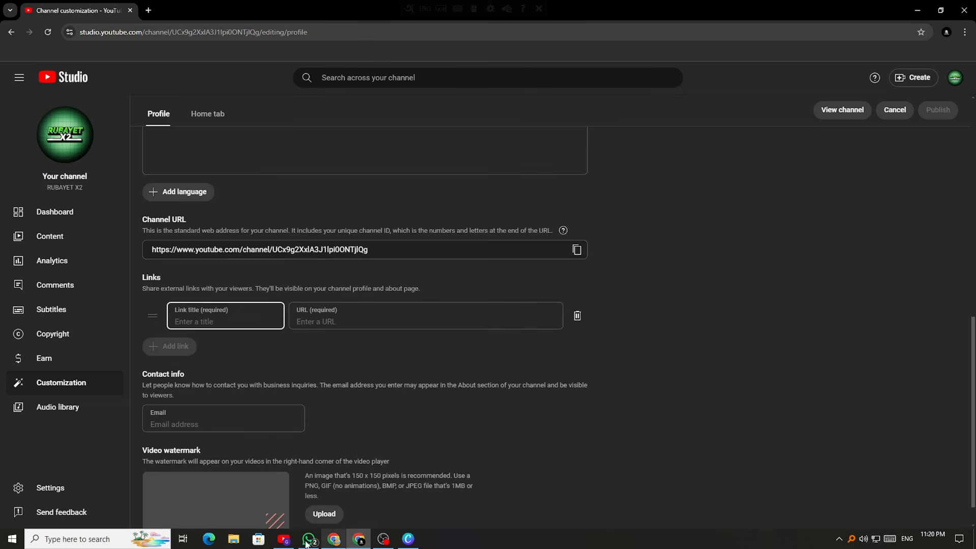
left_click(283, 539)
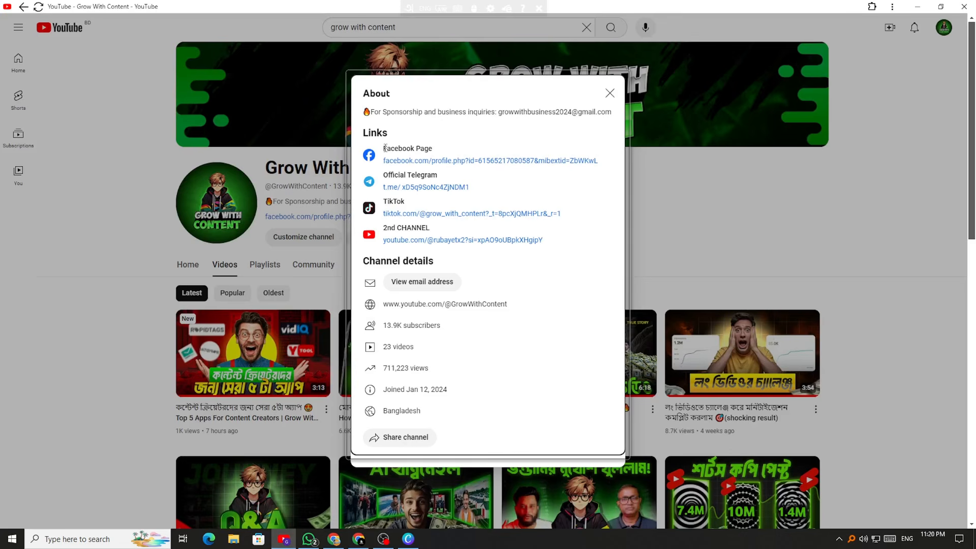
left_click_drag(385, 148, 432, 148)
right_click(432, 148)
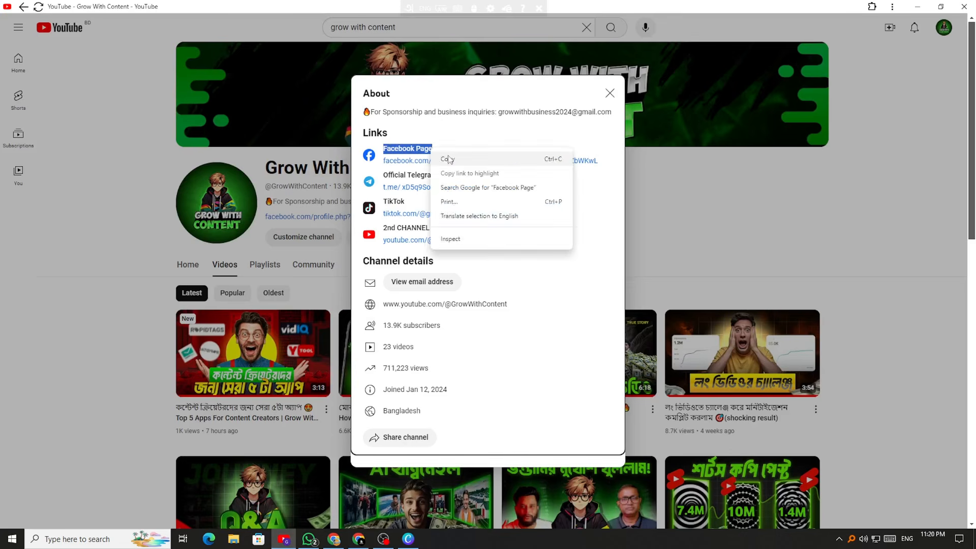
left_click(450, 158)
left_click(455, 155)
left_click(369, 540)
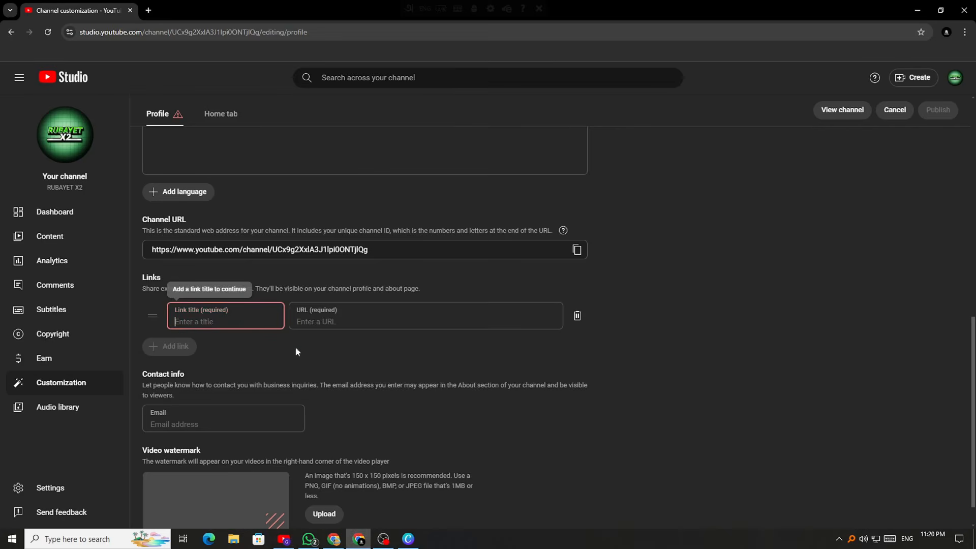
right_click(201, 319)
left_click(219, 208)
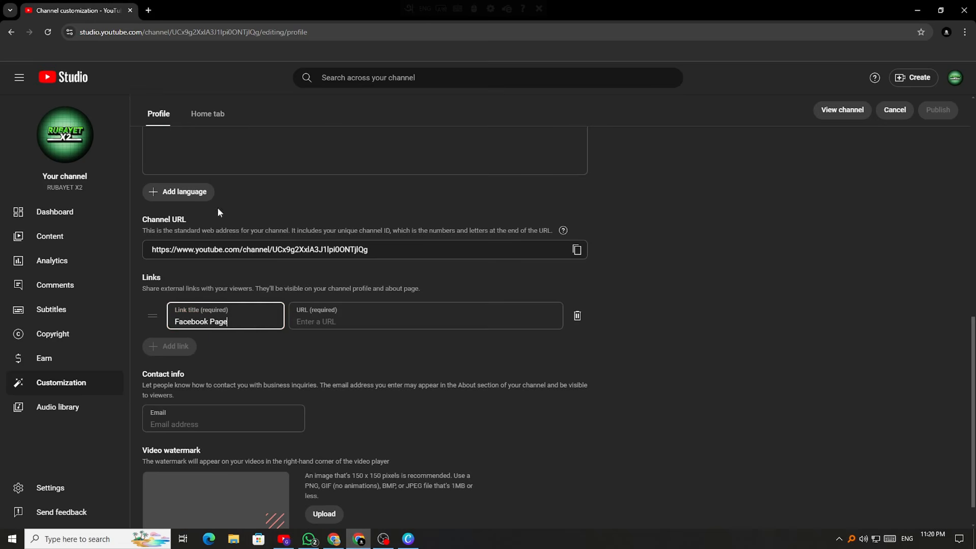
left_click(318, 318)
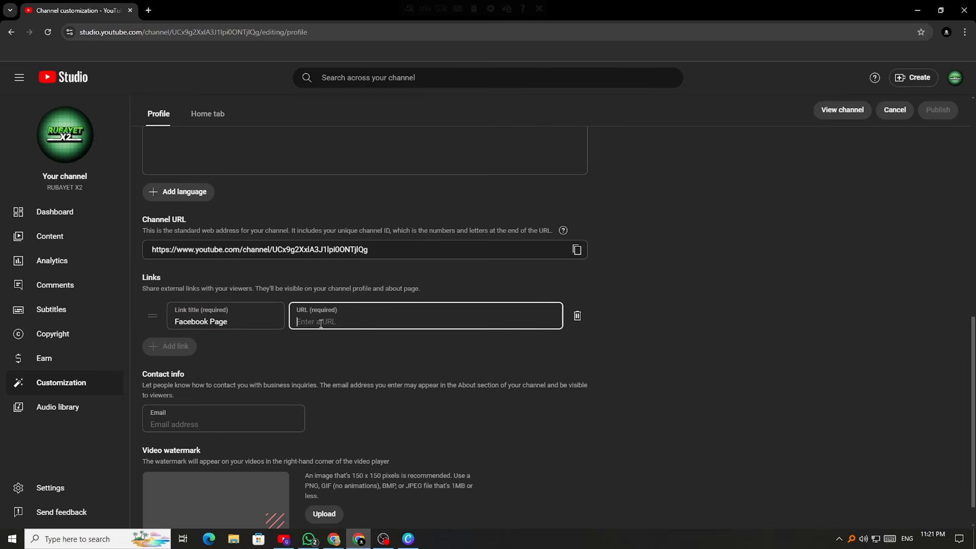
right_click(311, 320)
left_click(236, 320)
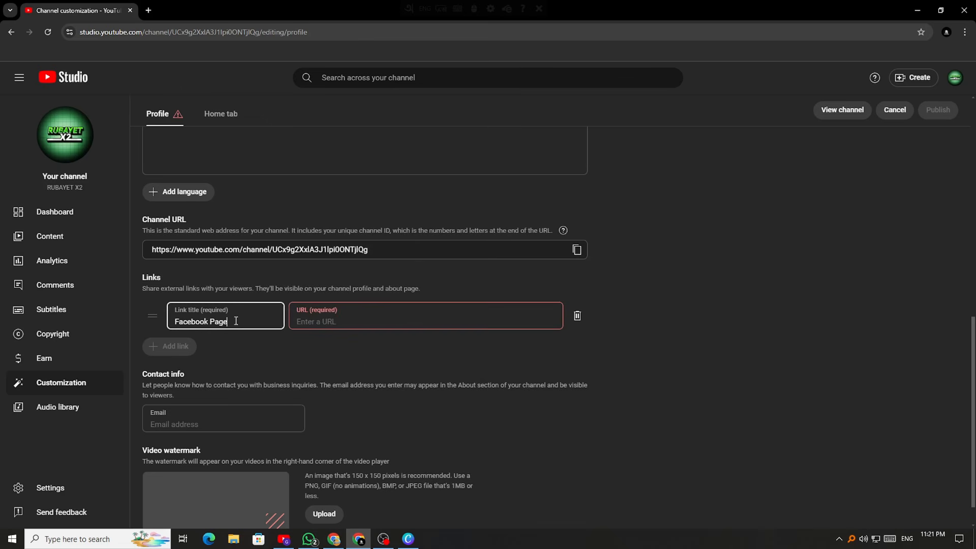
key("BackSpace")
key("BackSpace")
key("BackSpace")
key("BackSpace")
key("BackSpace")
key("BackSpace")
key("BackSpace")
key("BackSpace")
key("BackSpace")
key("BackSpace")
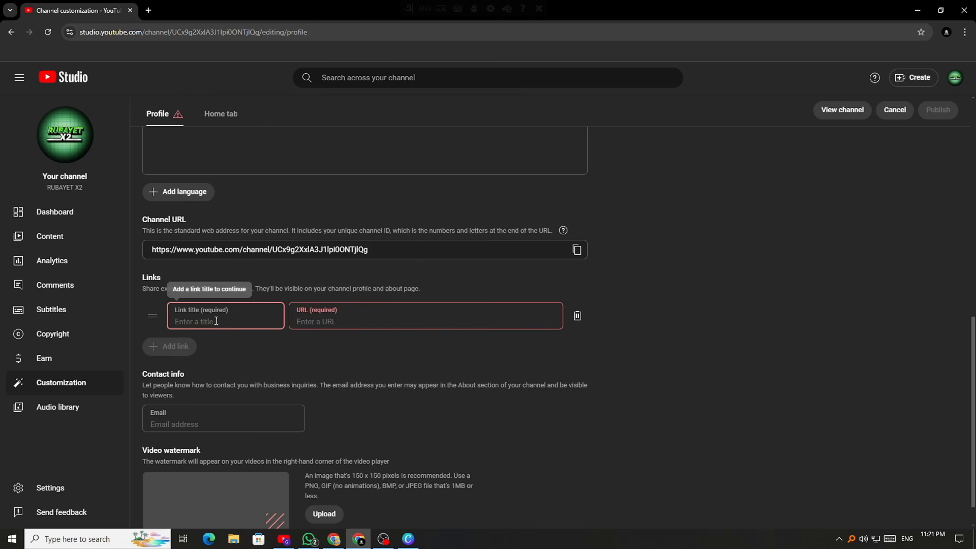
type("sdfsd")
left_click(348, 311)
type("gsdgsdfg")
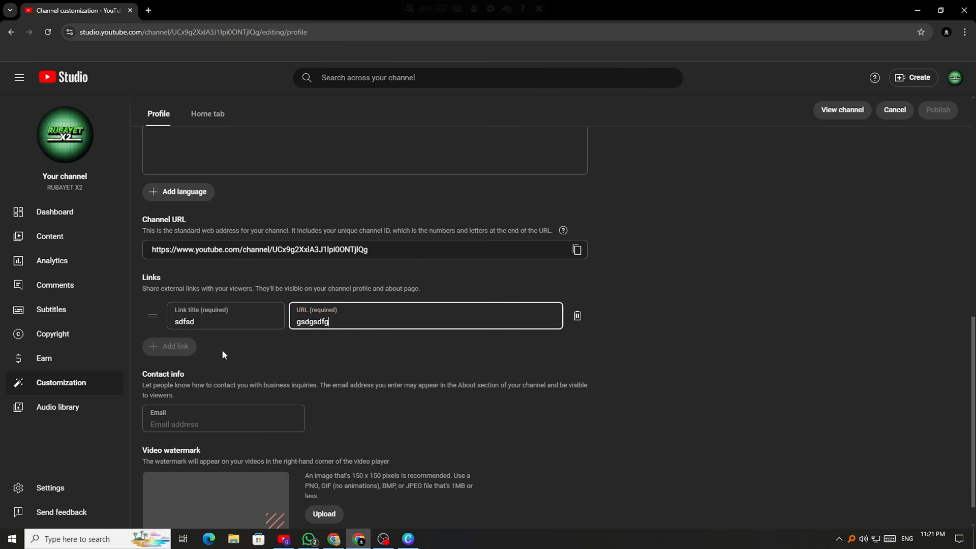
left_click(221, 351)
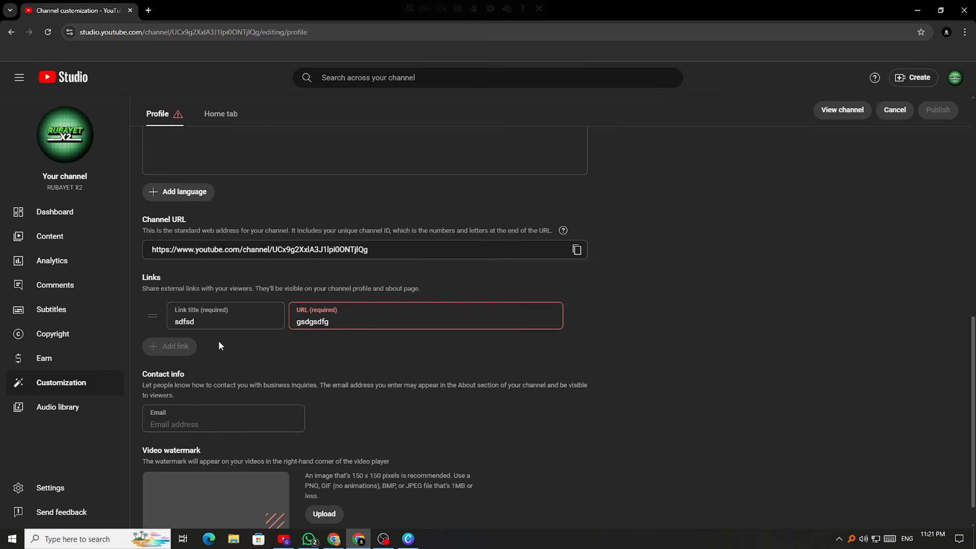
left_click(577, 319)
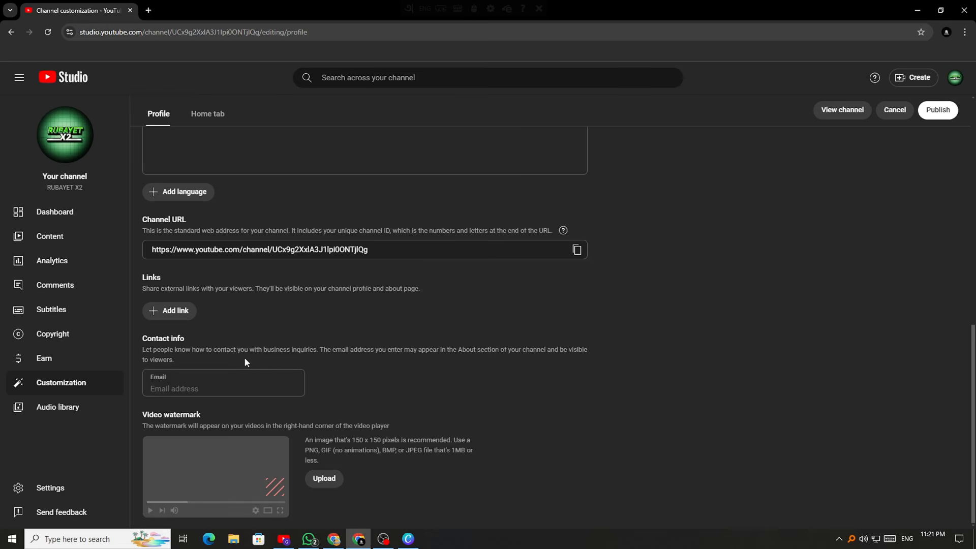
scroll(244, 356, "up", 5)
Copy the sponsorship line with the e-mail from the channel's About details
left_click(265, 360)
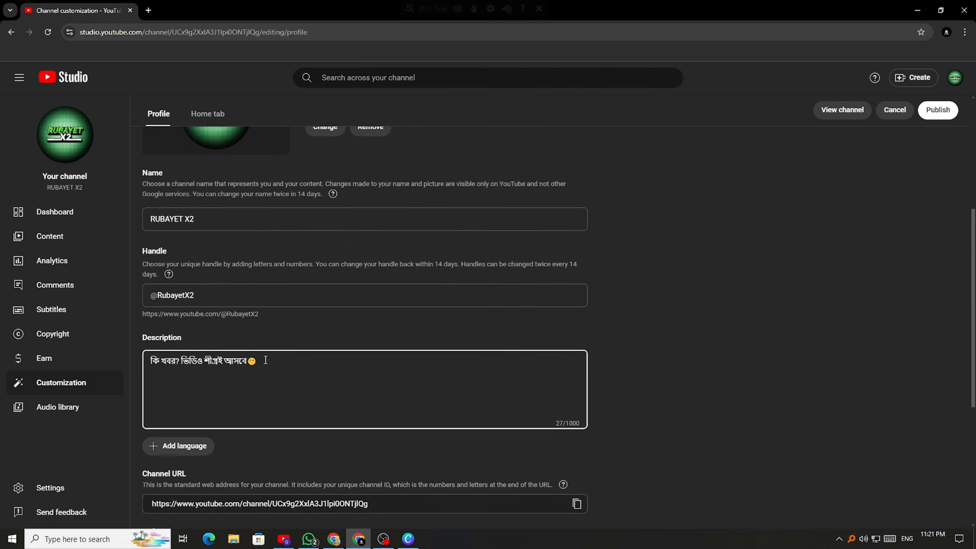
left_click(283, 539)
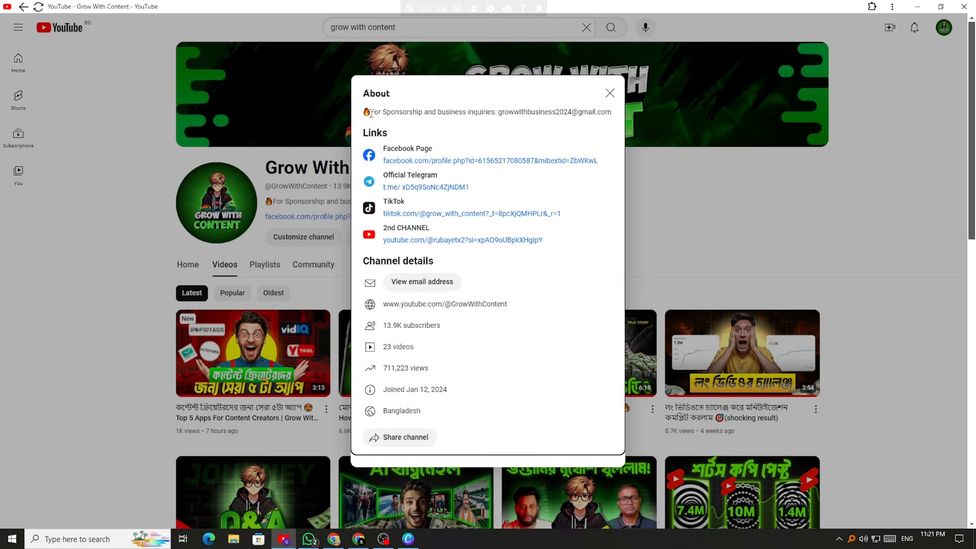
left_click_drag(371, 113, 609, 116)
right_click(607, 116)
left_click(636, 130)
left_click(562, 137)
Back in Studio, scroll to Links and add a blank link entry
left_click(359, 539)
scroll(177, 333, "down", 2)
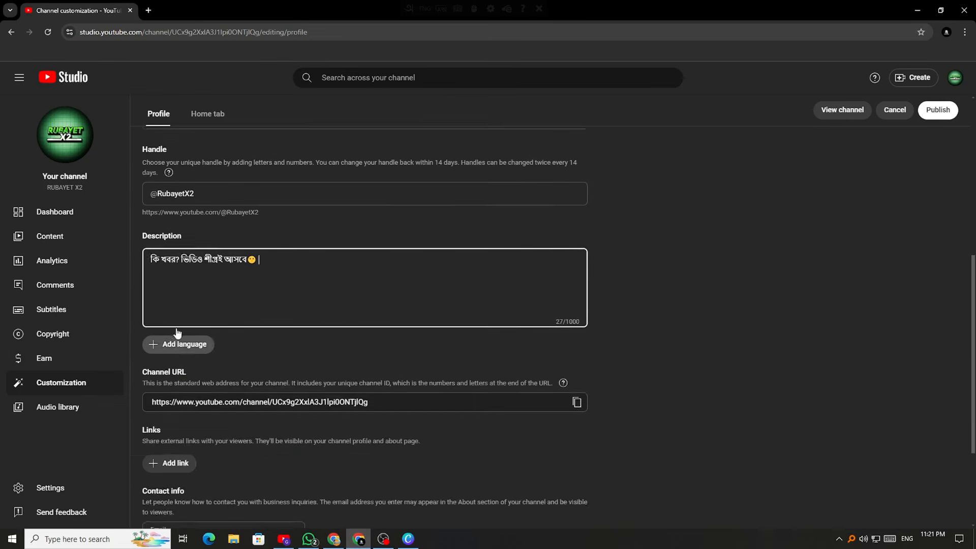
scroll(177, 332, "up", 3)
scroll(242, 282, "down", 2)
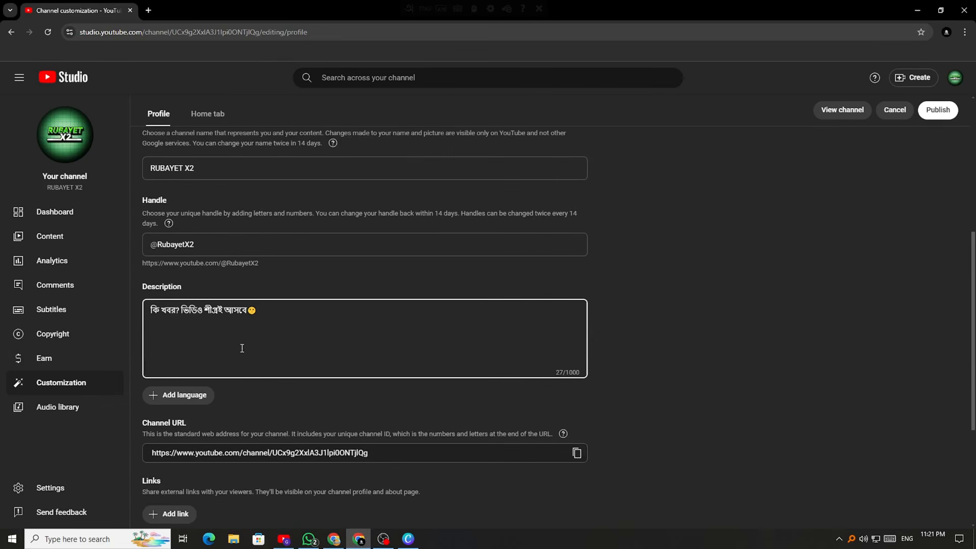
scroll(242, 349, "down", 3)
left_click(170, 361)
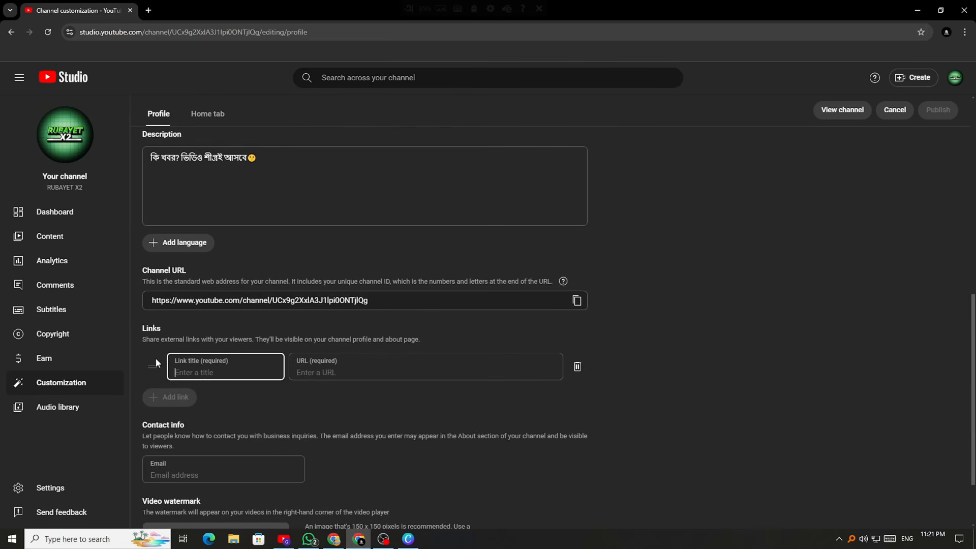
Remove the empty link entry and paste the copied sponsorship line into Email
left_click(576, 367)
right_click(164, 427)
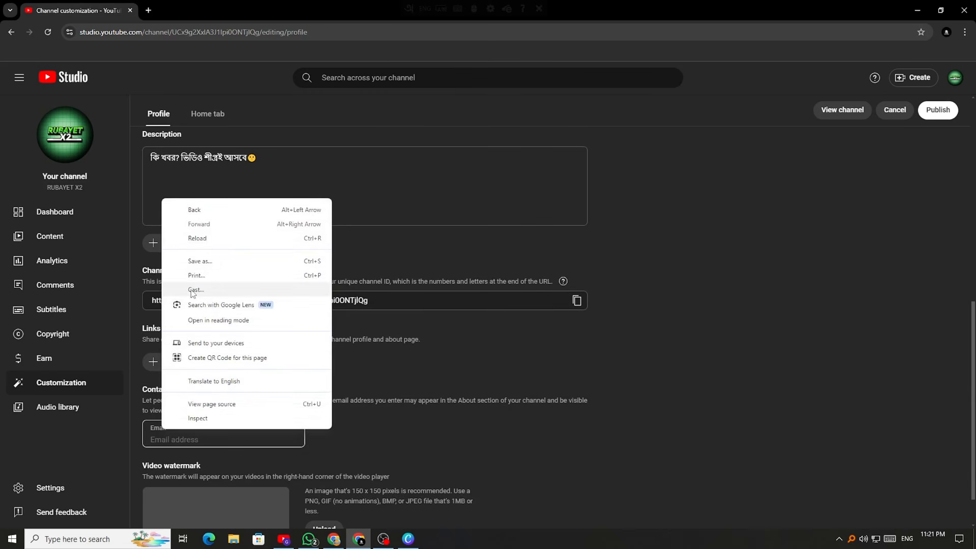
left_click(154, 438)
right_click(154, 438)
left_click(167, 325)
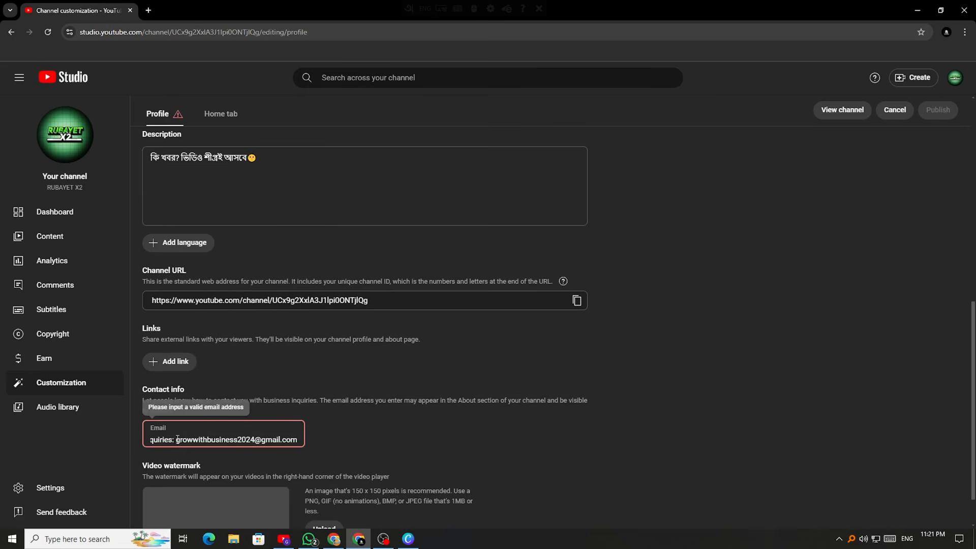
Trim the Email field to just the business address and publish the profile
key("BackSpace")
key("BackSpace")
key("BackSpace")
key("BackSpace")
key("BackSpace")
key("BackSpace")
key("BackSpace")
key("BackSpace")
key("BackSpace")
key("BackSpace")
key("BackSpace")
key("BackSpace")
key("BackSpace")
key("BackSpace")
key("BackSpace")
key("BackSpace")
key("BackSpace")
key("BackSpace")
key("BackSpace")
key("BackSpace")
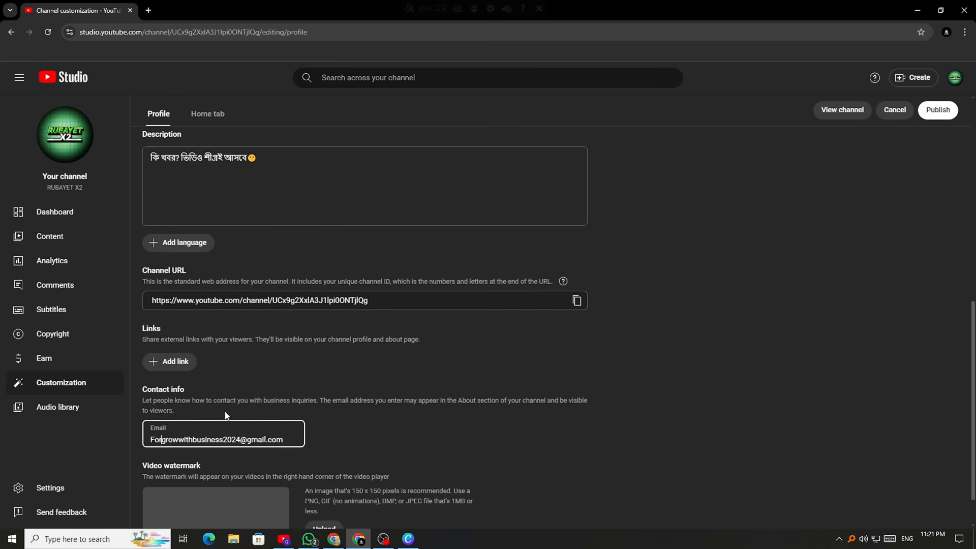
left_click(379, 421)
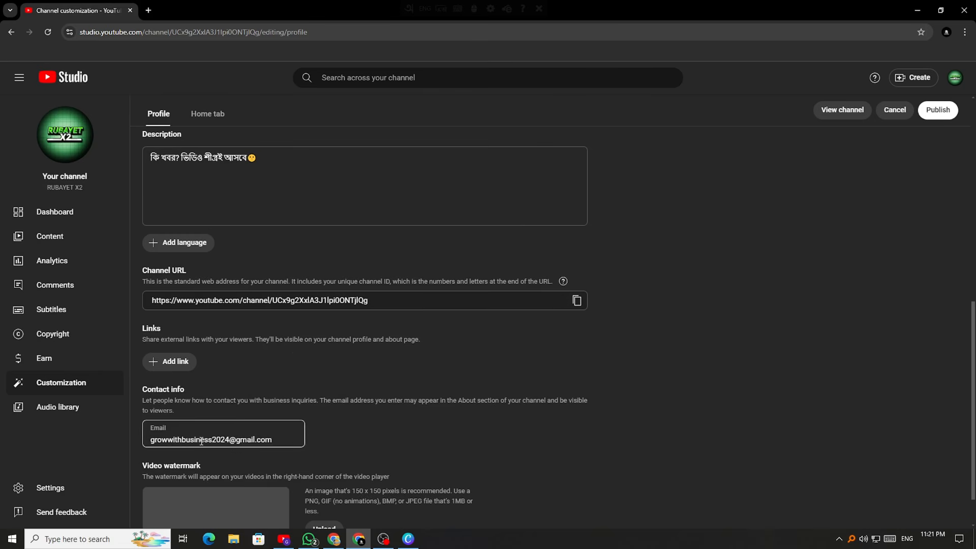
scroll(357, 438, "down", 1)
left_click(949, 117)
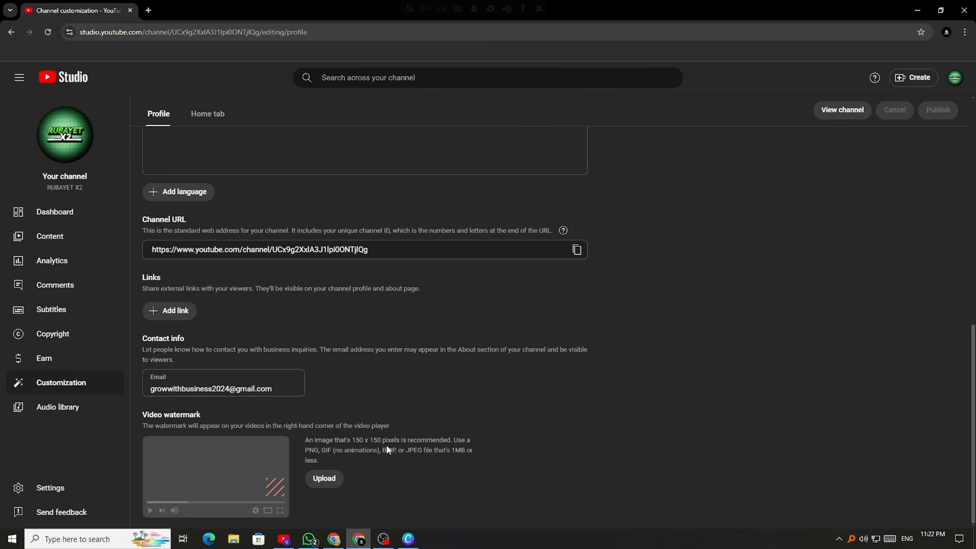
Cancel the watermark image upload and open the Home tab layout settings
left_click(323, 479)
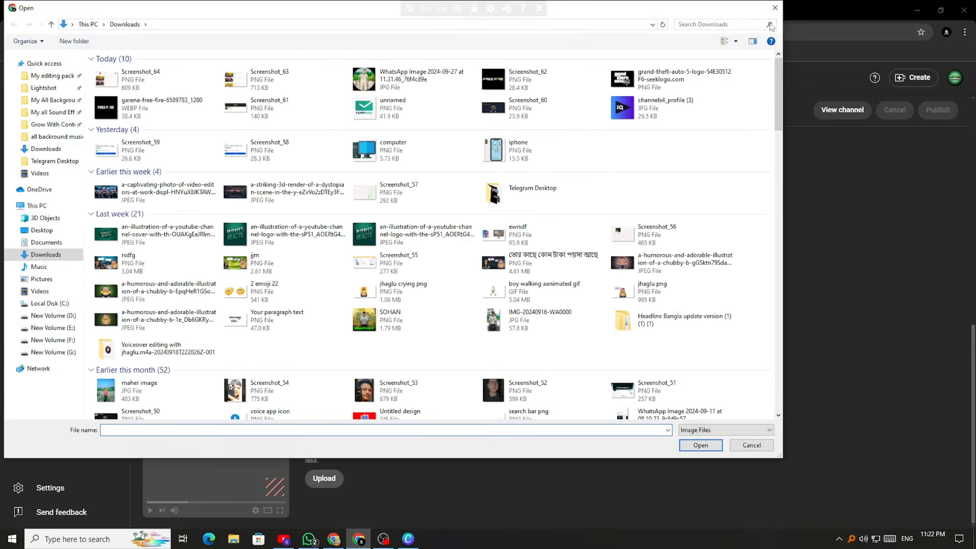
key("Escape")
scroll(363, 416, "up", 4)
scroll(362, 418, "up", 6)
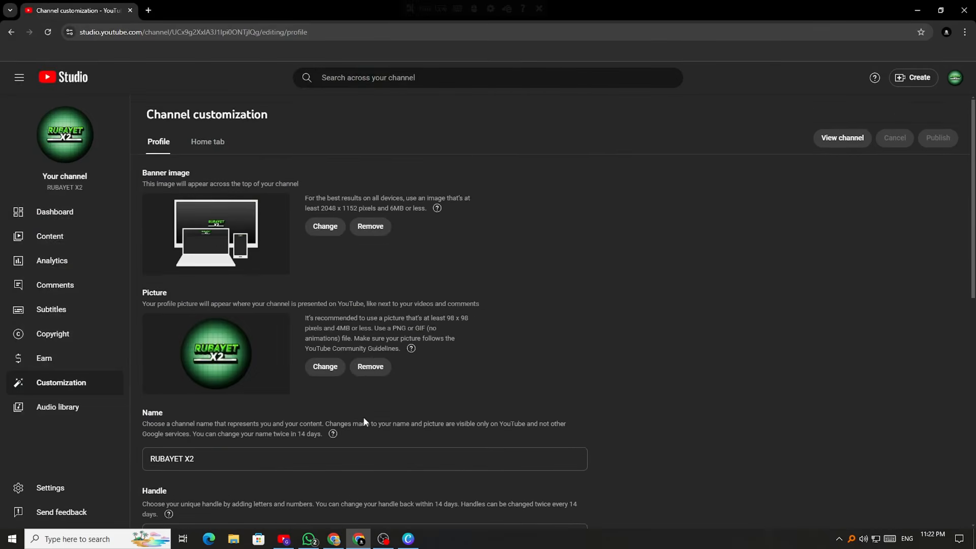
scroll(363, 417, "down", 7)
scroll(196, 402, "down", 3)
scroll(191, 406, "up", 10)
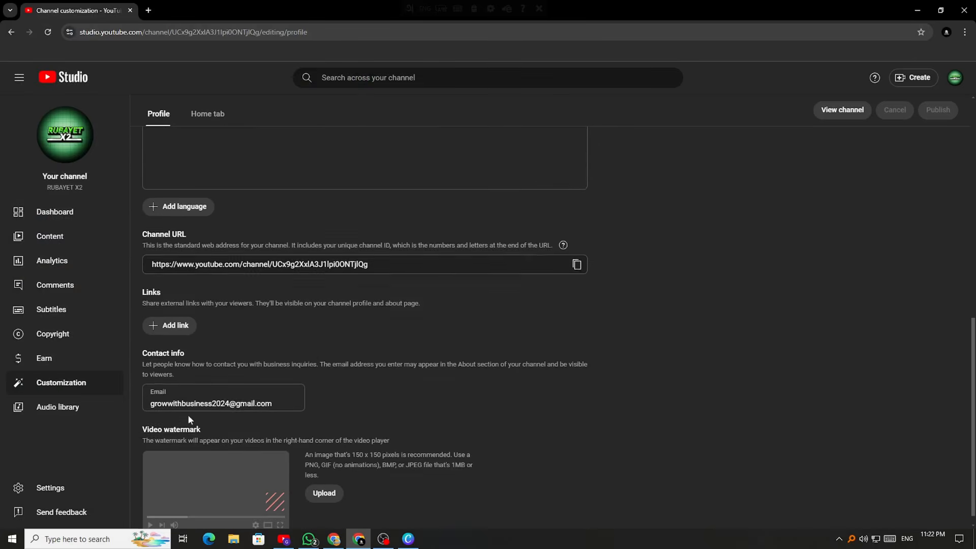
left_click(199, 142)
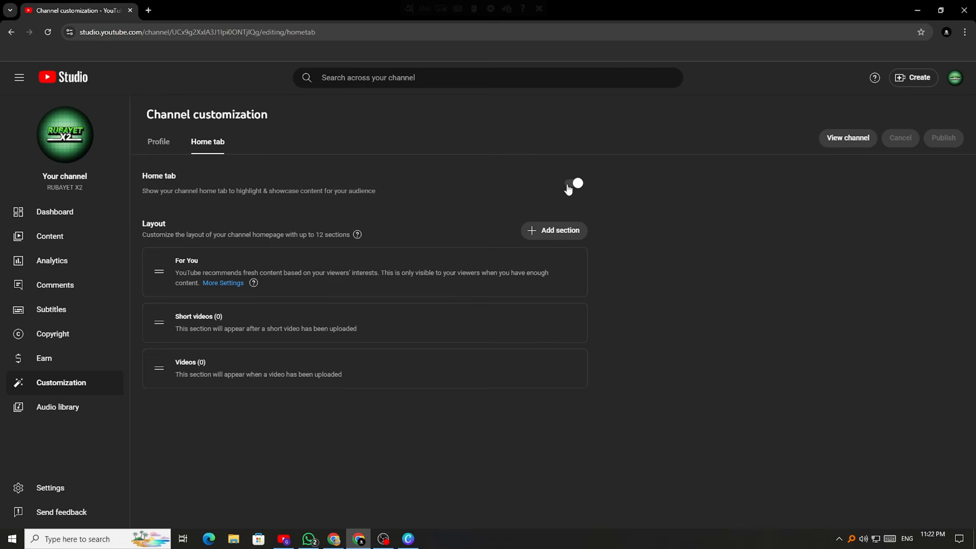
In the YouTube window, close the channel's About details and browse the Grow With Content Home page
left_click(283, 539)
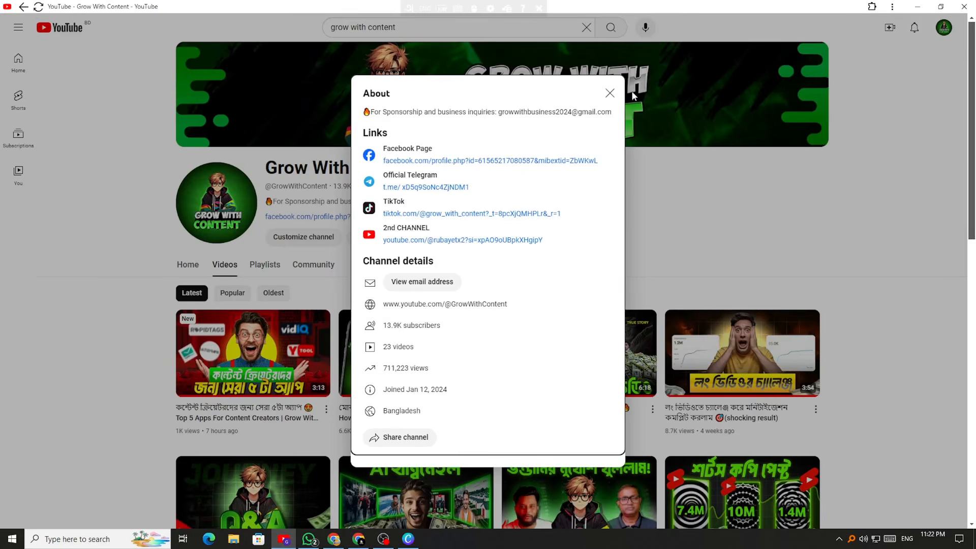
left_click(610, 93)
left_click(188, 265)
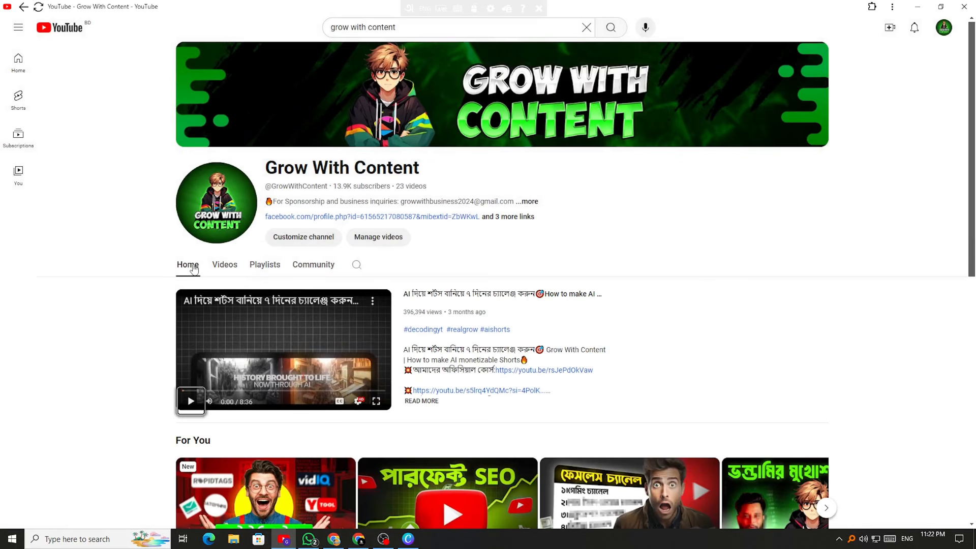
left_click(359, 539)
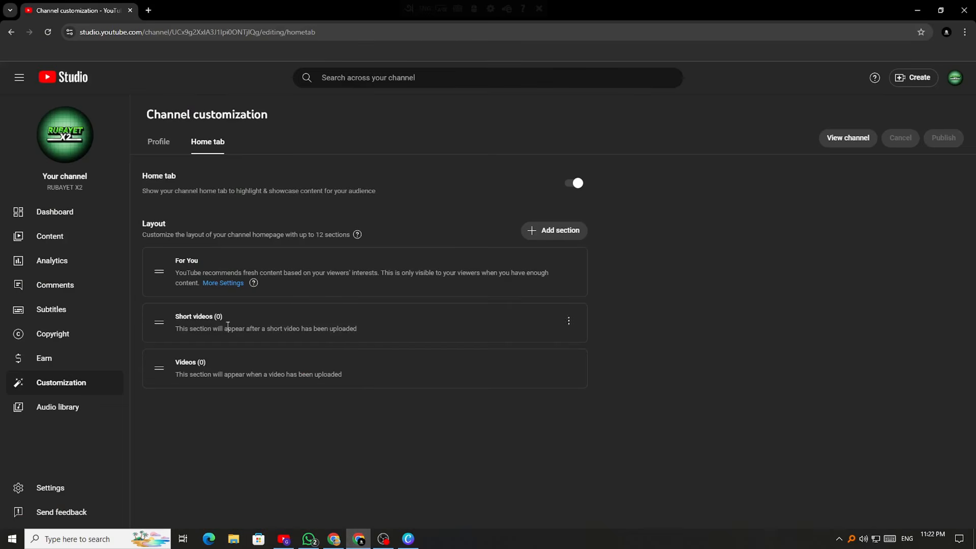
left_click(284, 539)
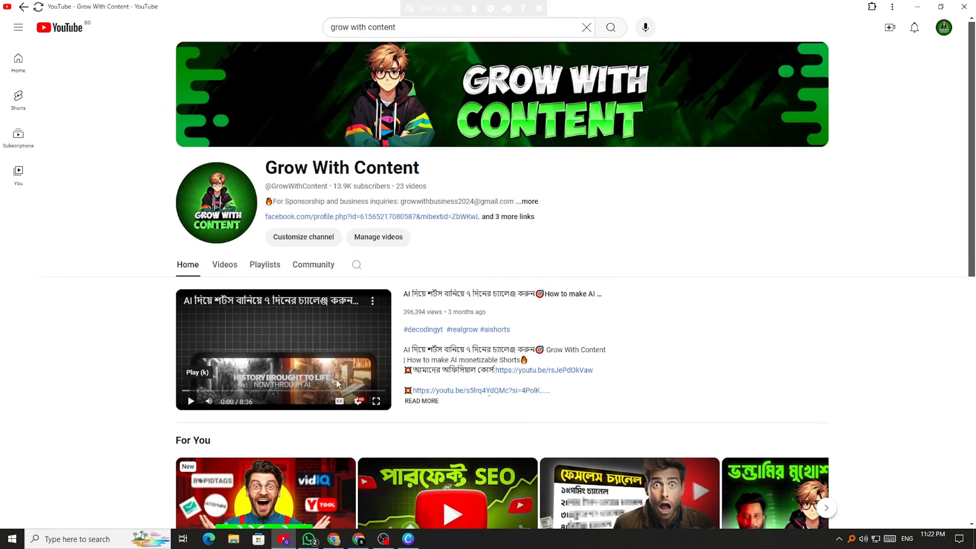
scroll(169, 181, "down", 3)
scroll(169, 181, "down", 7)
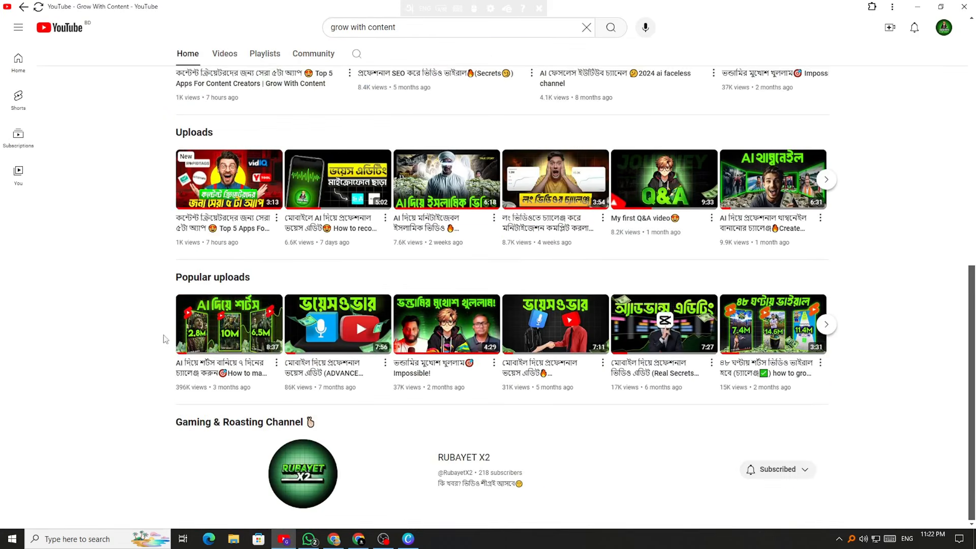
scroll(448, 472, "up", 10)
Compare Studio's Add section types, then view the channel's Videos and Playlists tabs
left_click(358, 539)
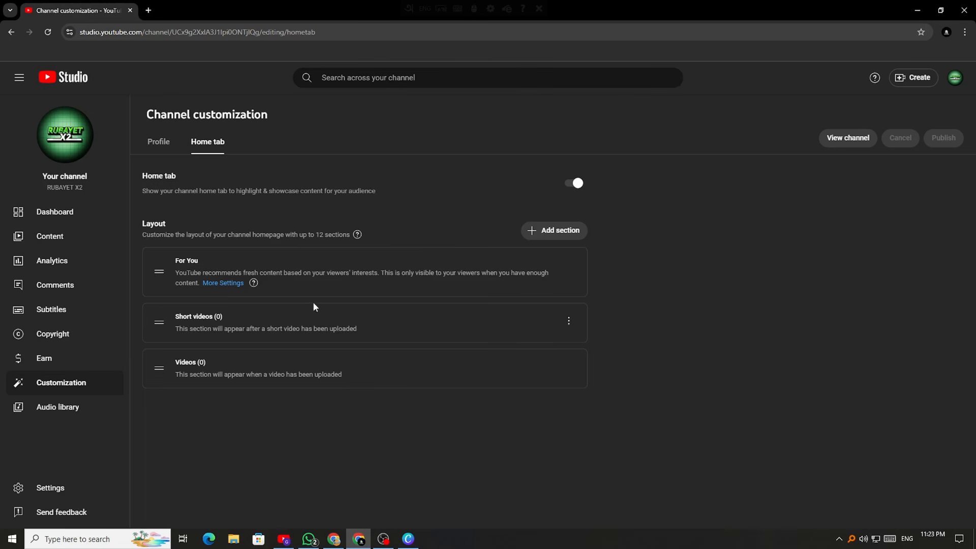
left_click(554, 230)
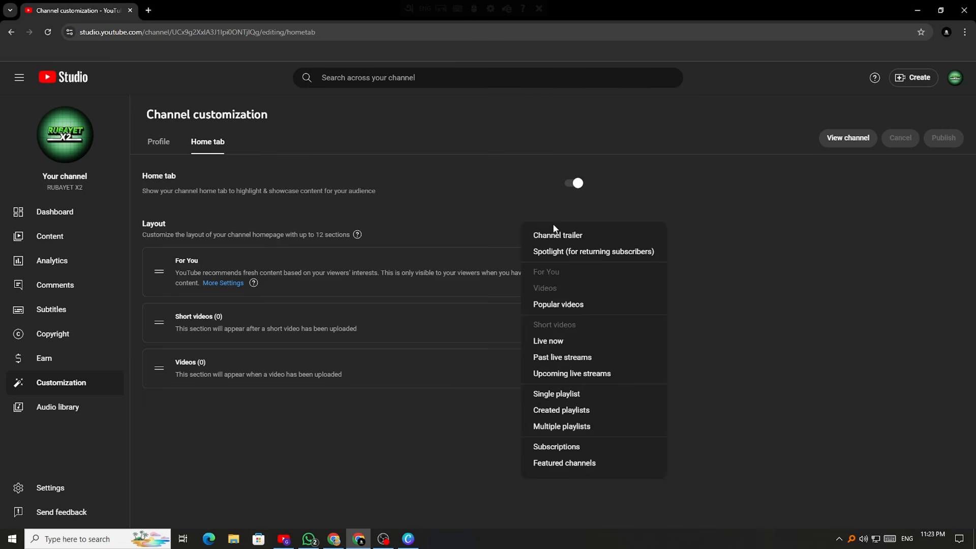
left_click(497, 228)
left_click(292, 538)
left_click(224, 265)
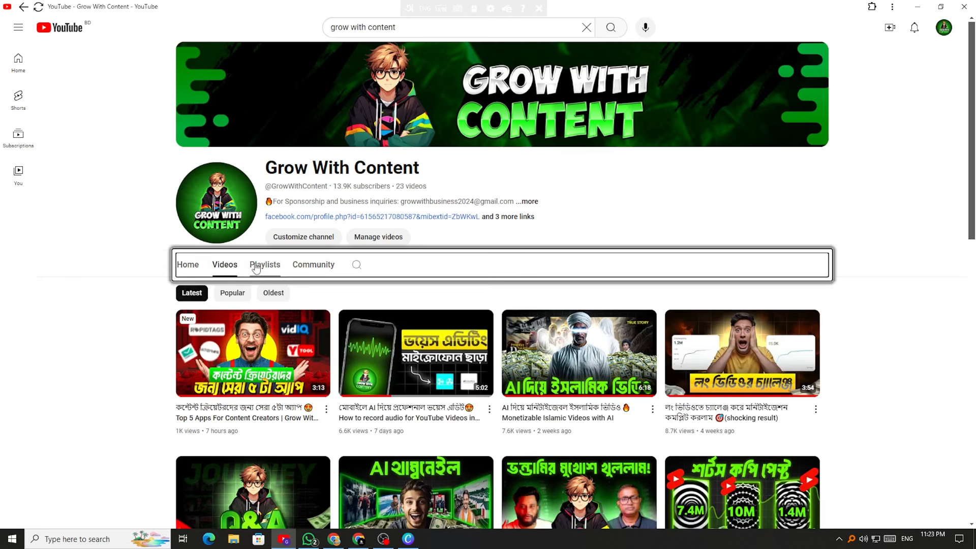
left_click(256, 266)
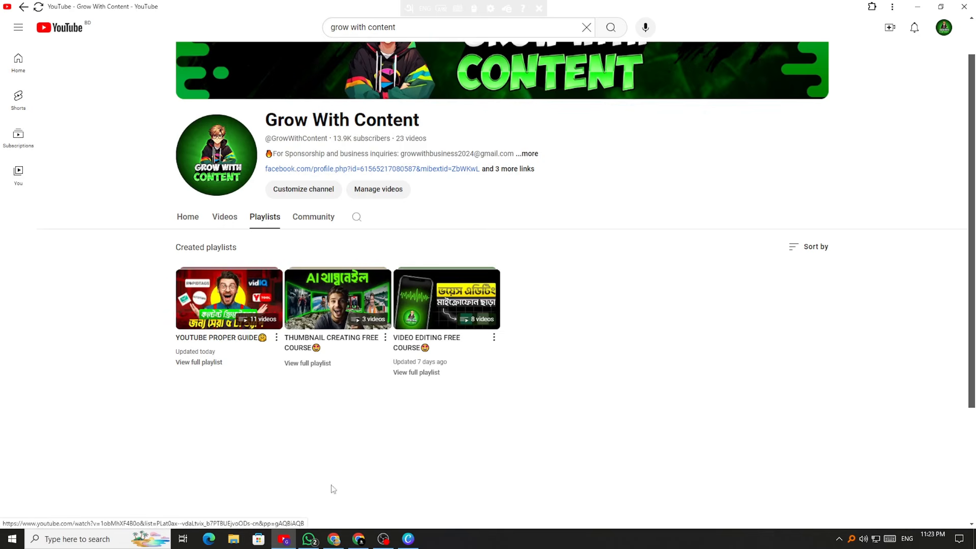
In the Canva whiteboard, sketch P with an arrow to a check mark, then an arrow to three checks
left_click(358, 539)
left_click(408, 538)
scroll(549, 367, "down", 6)
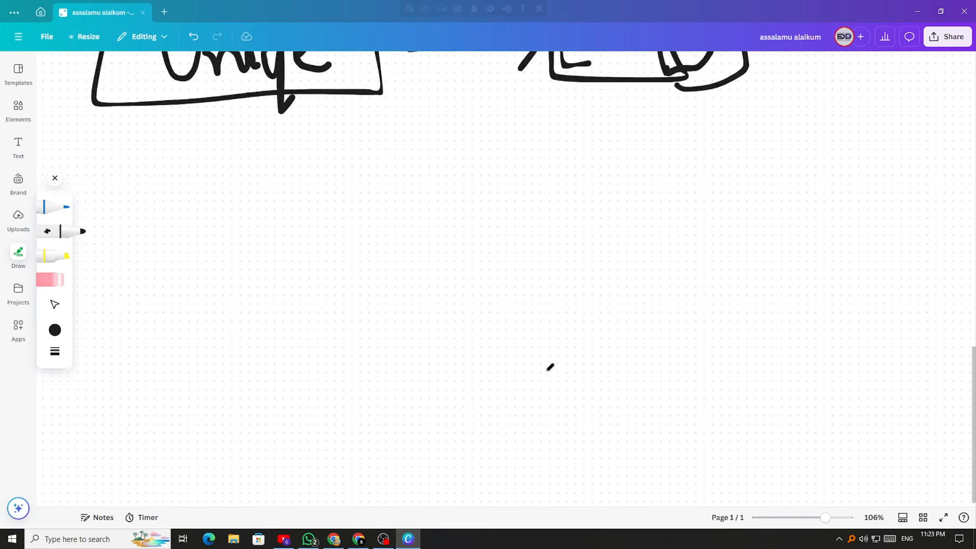
mouse_move(216, 219)
left_mouse_down()
mouse_move(322, 235)
mouse_move(308, 255)
left_mouse_up()
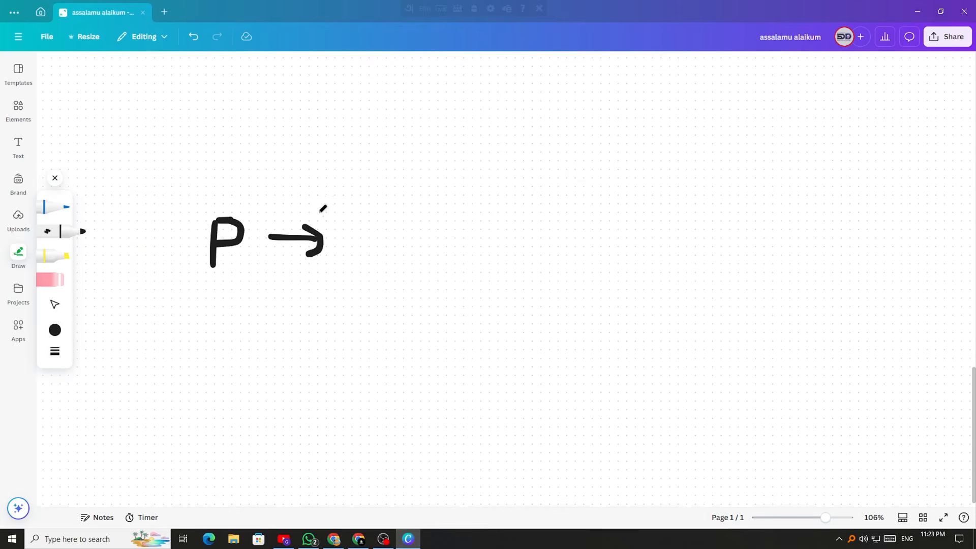
mouse_move(322, 206)
left_mouse_down()
mouse_move(349, 246)
mouse_move(458, 166)
left_mouse_up()
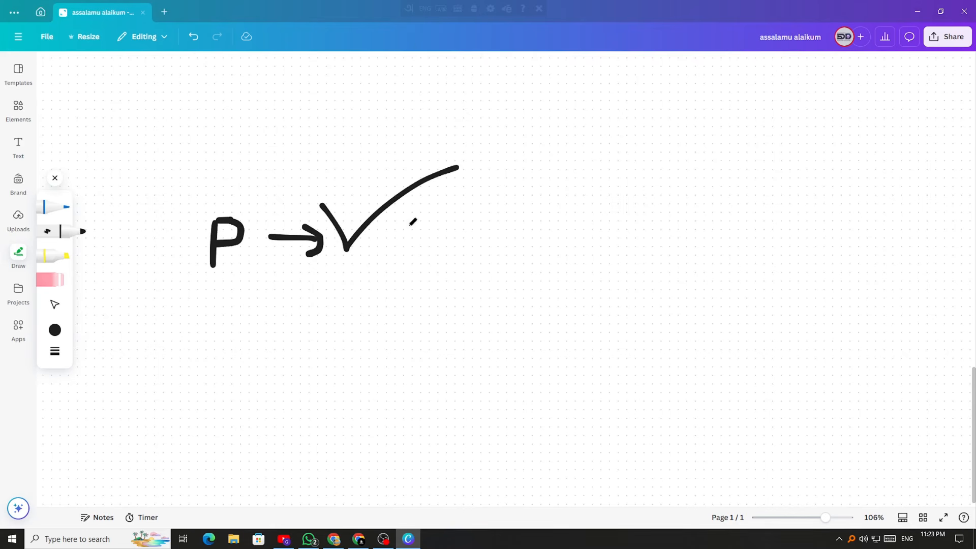
mouse_move(406, 226)
left_mouse_down()
mouse_move(509, 222)
mouse_move(491, 244)
left_mouse_up()
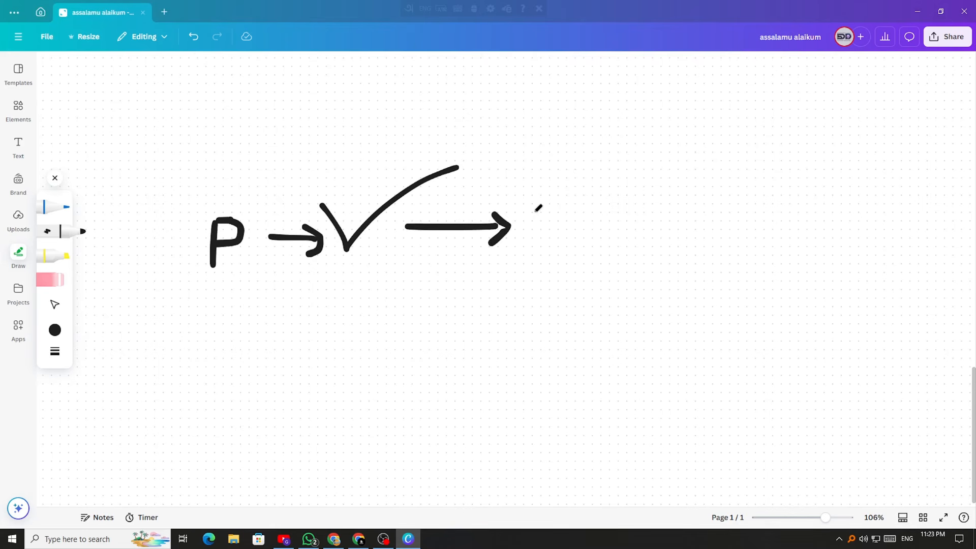
mouse_move(534, 209)
left_mouse_down()
mouse_move(609, 176)
mouse_move(667, 165)
left_mouse_up()
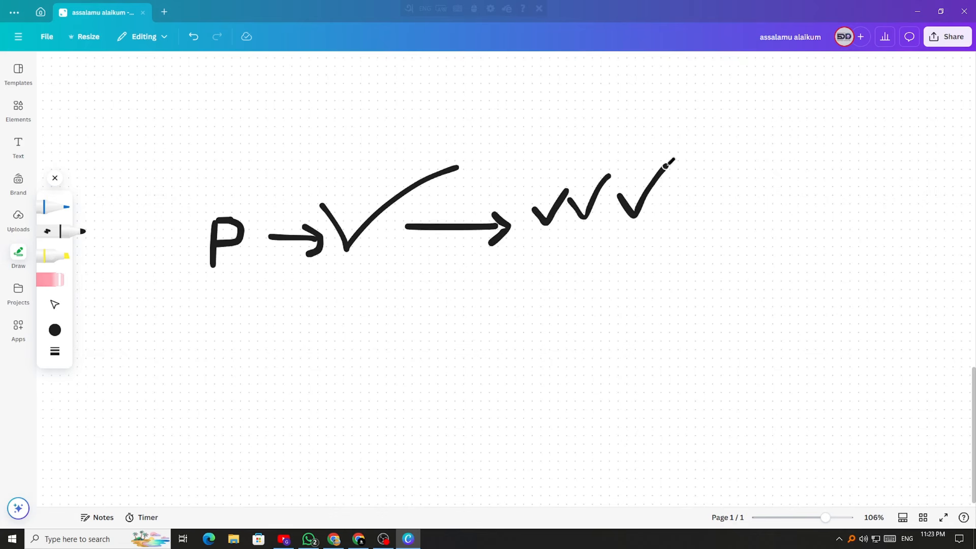
Box the three checks, add curved arrows and a downward arrow, then return to Studio
mouse_move(518, 168)
left_mouse_down()
mouse_move(523, 184)
mouse_move(676, 243)
mouse_move(534, 155)
mouse_move(518, 166)
left_mouse_up()
mouse_move(220, 184)
left_mouse_down()
mouse_move(244, 144)
mouse_move(325, 161)
mouse_move(329, 176)
left_mouse_up()
left_click_drag(345, 136, 330, 175)
mouse_move(349, 175)
left_mouse_down()
mouse_move(356, 163)
mouse_move(522, 153)
mouse_move(522, 166)
mouse_move(536, 131)
left_mouse_up()
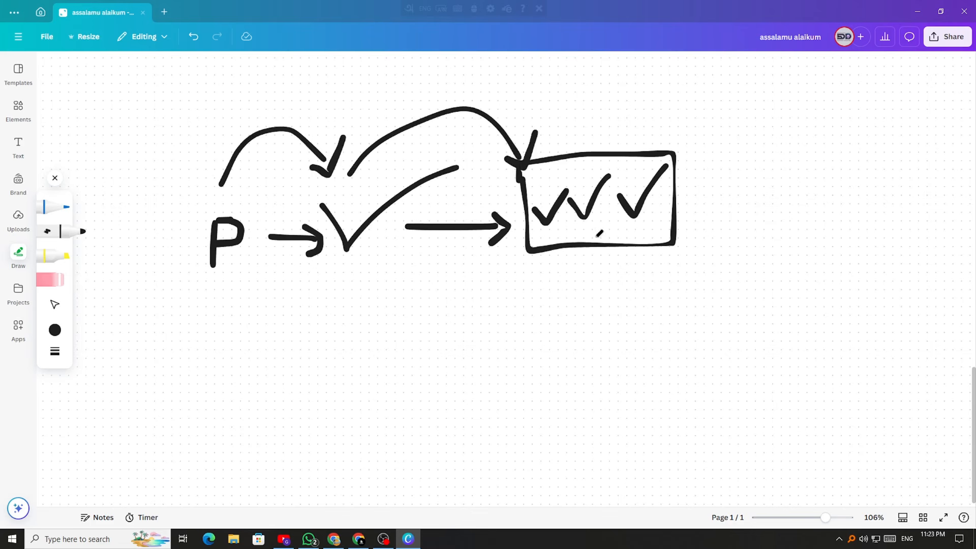
mouse_move(575, 260)
left_mouse_down()
mouse_move(575, 357)
mouse_move(590, 337)
left_mouse_up()
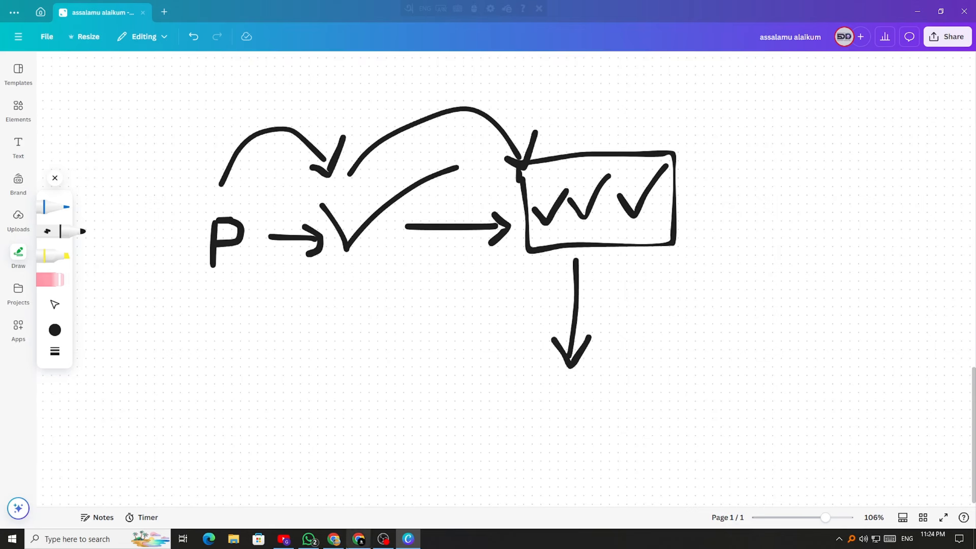
left_click(359, 539)
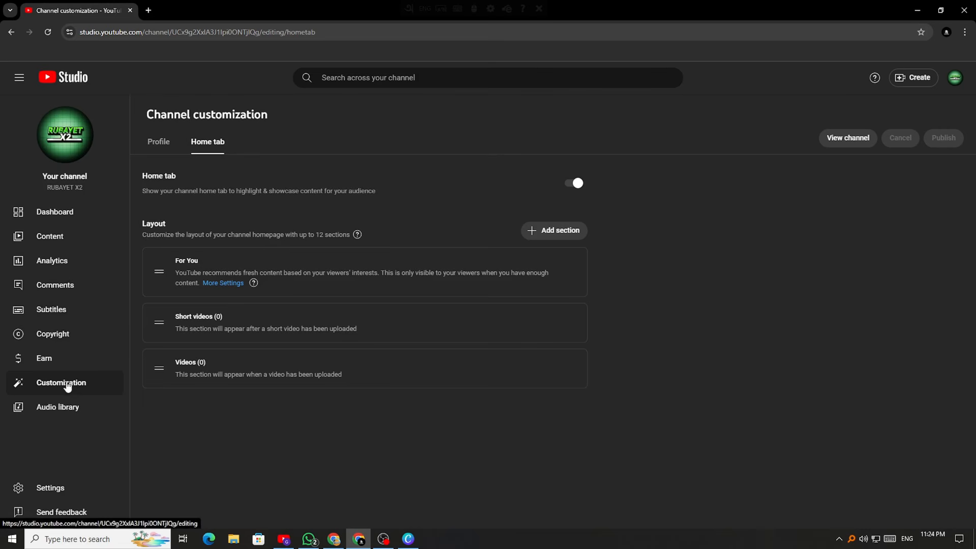
On the Channel dashboard, browse the Creator Insider carousel, then open and close a Create post tab
left_click(44, 210)
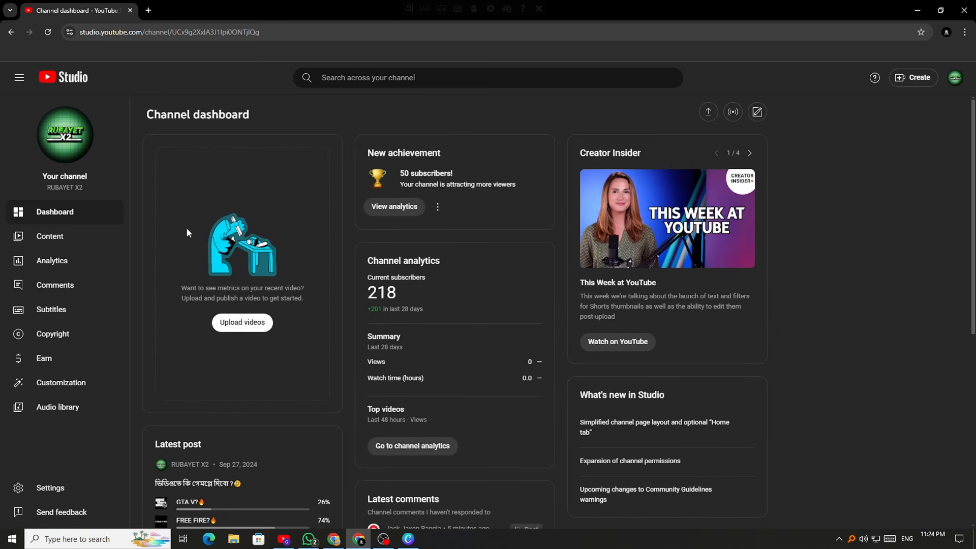
scroll(324, 275, "down", 4)
scroll(445, 328, "up", 4)
left_click(746, 152)
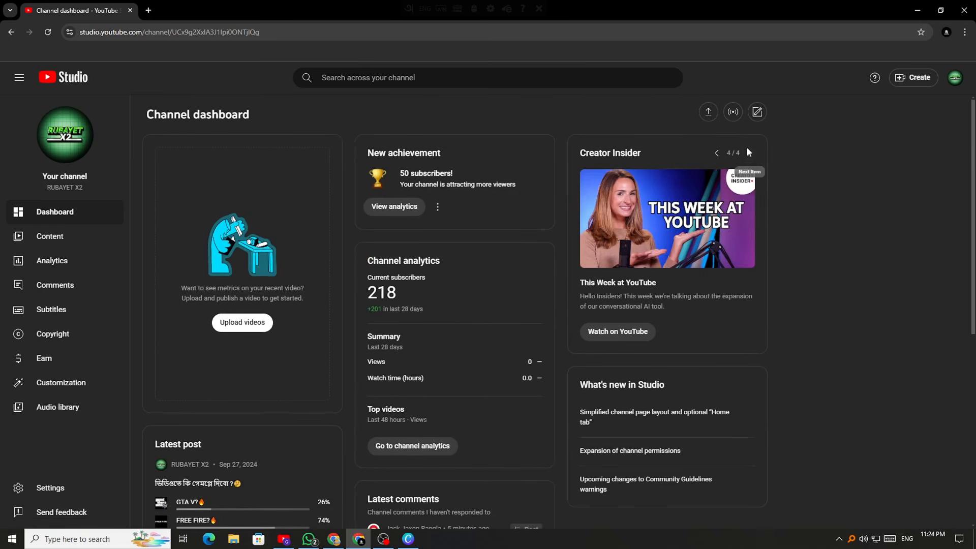
left_click(718, 152)
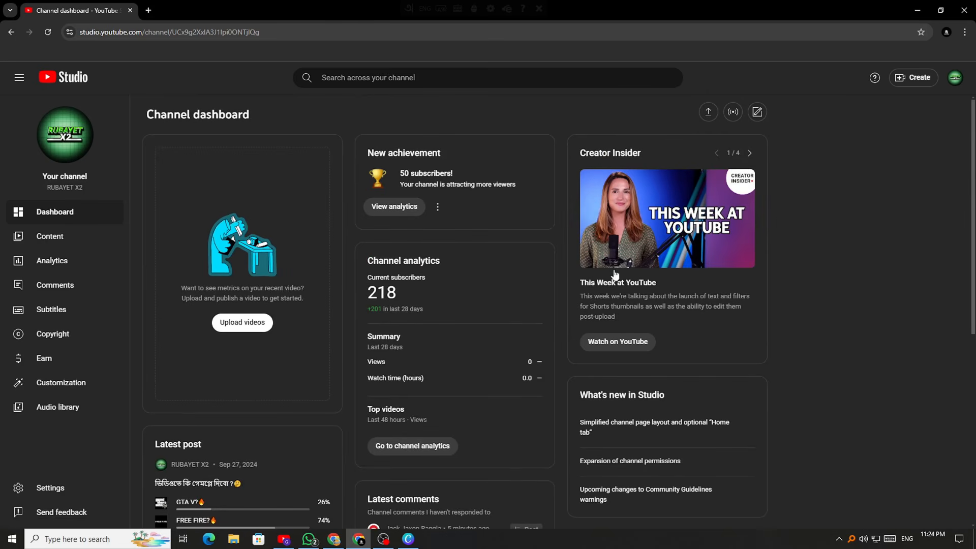
left_click(757, 113)
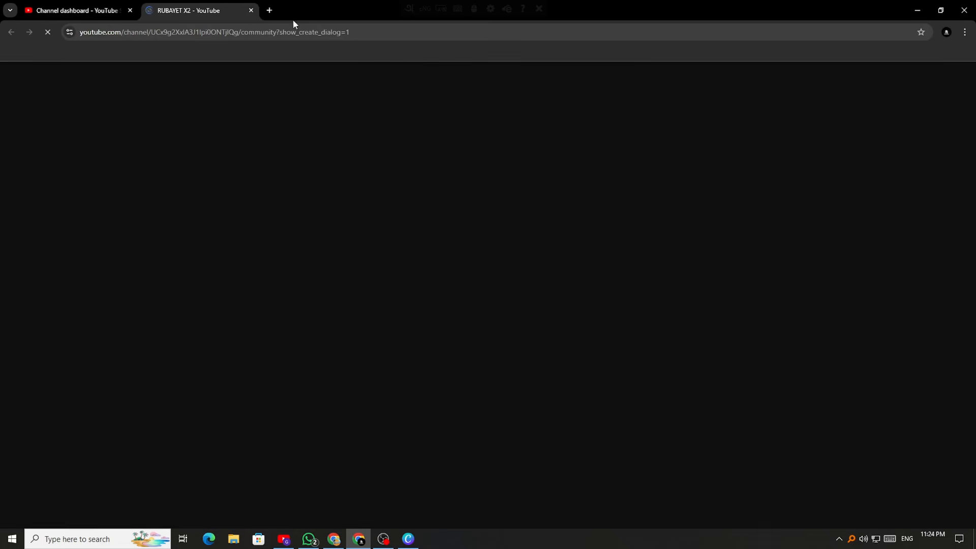
left_click(249, 11)
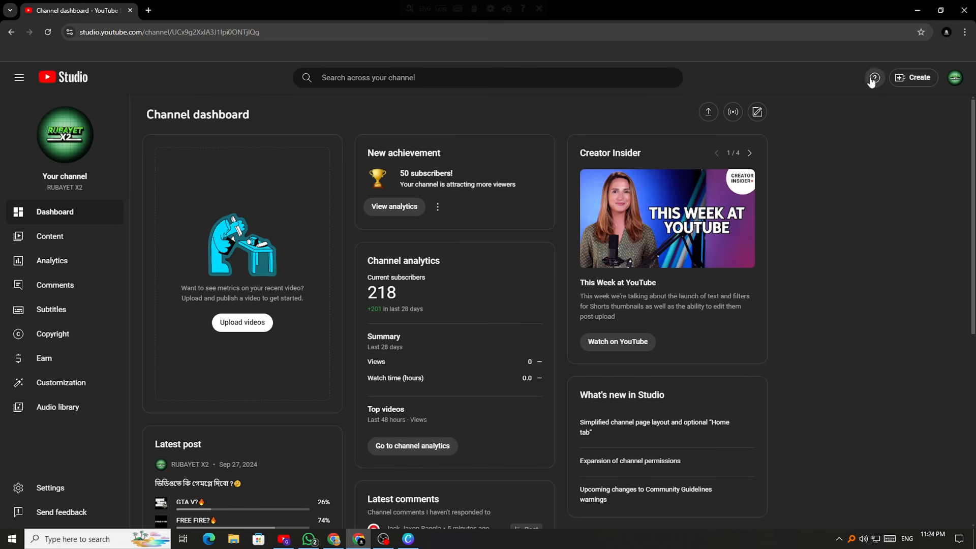
left_click(921, 74)
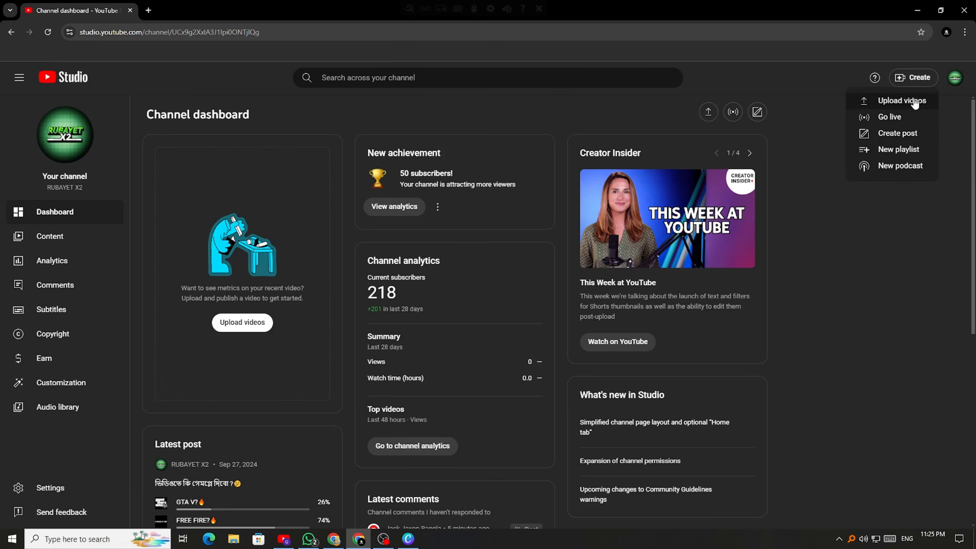
left_click(823, 104)
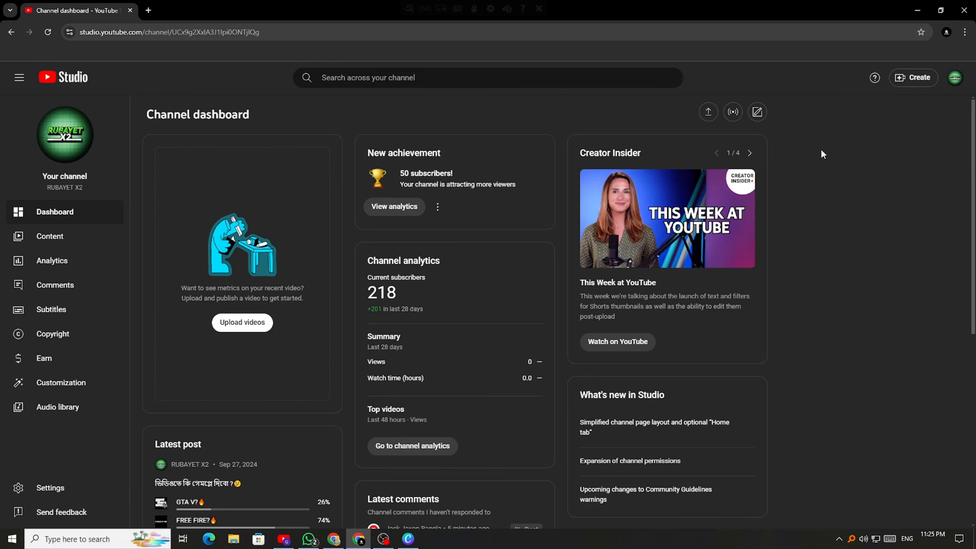
scroll(467, 363, "down", 7)
scroll(478, 356, "up", 7)
left_click(900, 77)
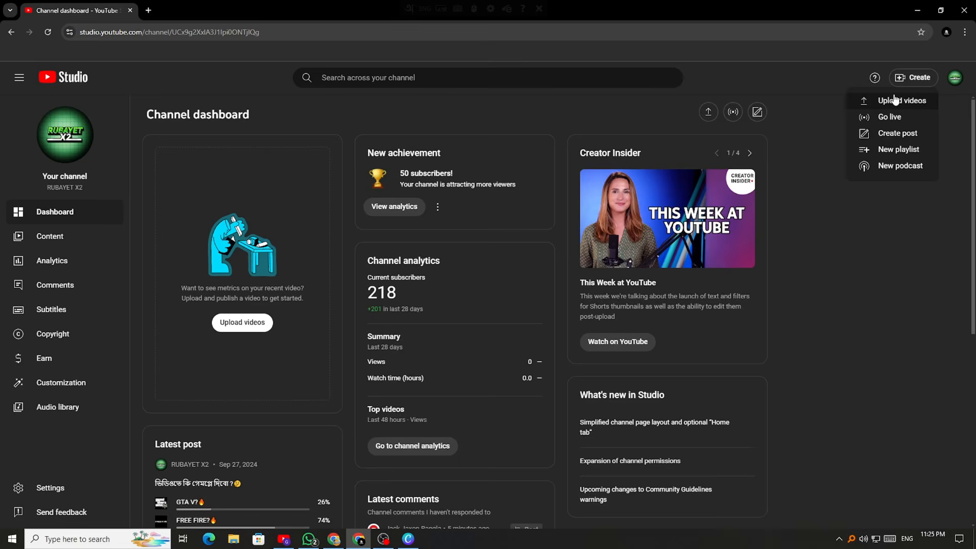
left_click(892, 100)
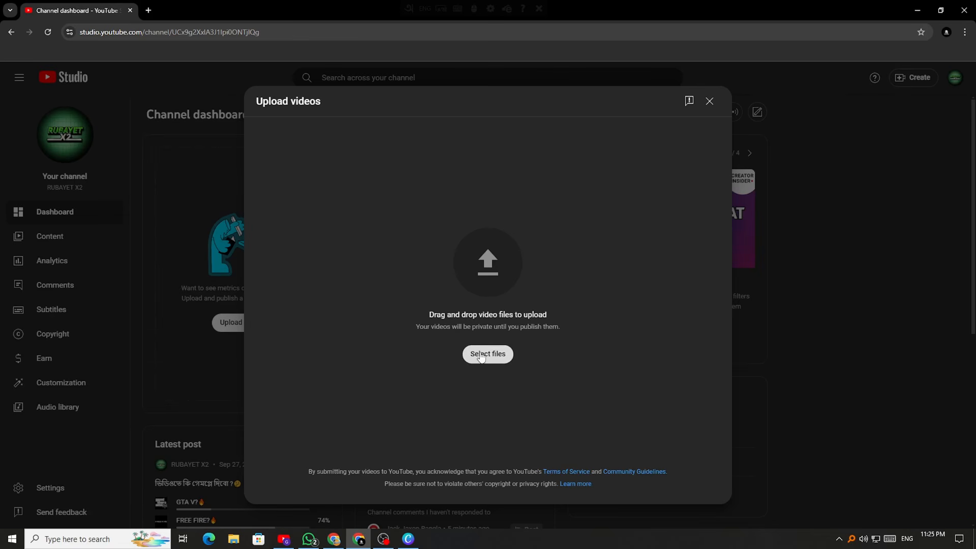
left_click(709, 101)
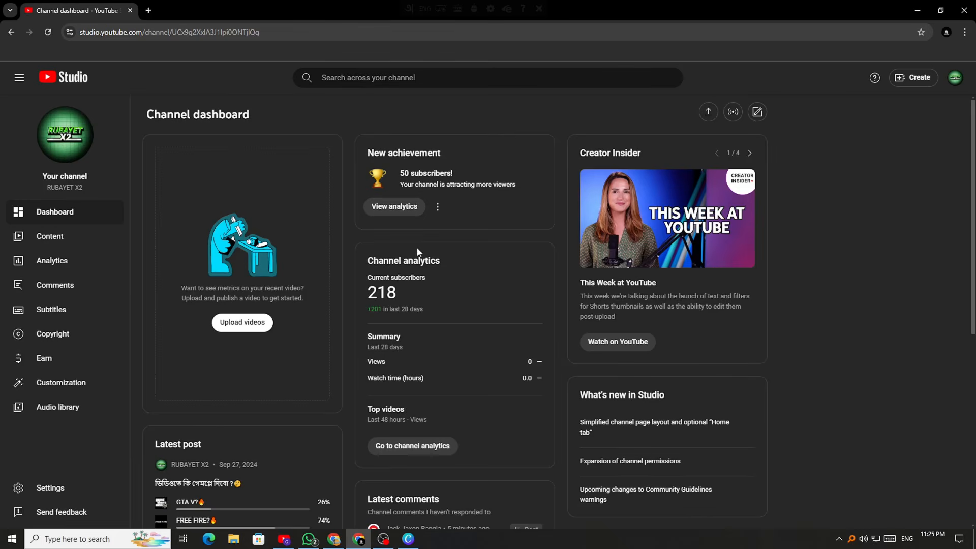
scroll(235, 383, "down", 5)
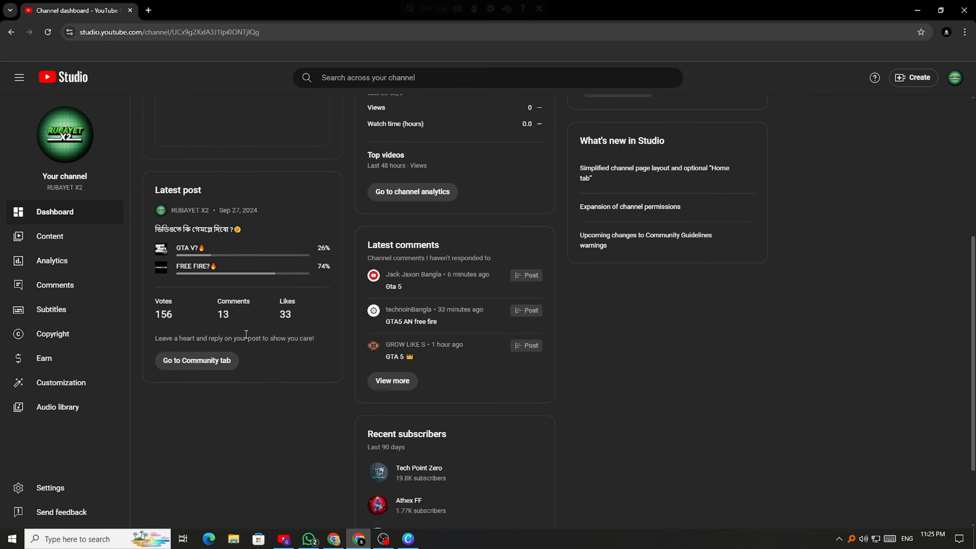
scroll(246, 334, "up", 5)
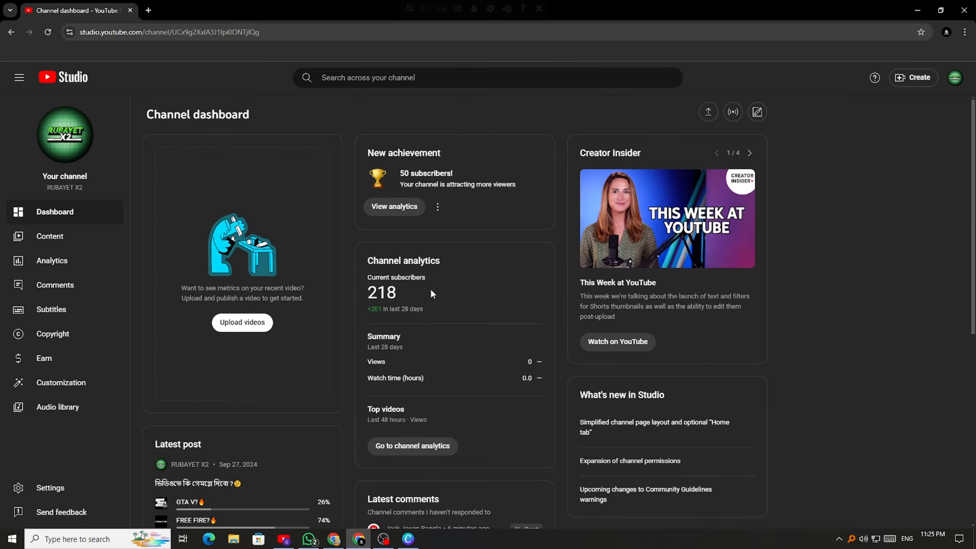
scroll(430, 288, "down", 5)
scroll(518, 410, "down", 2)
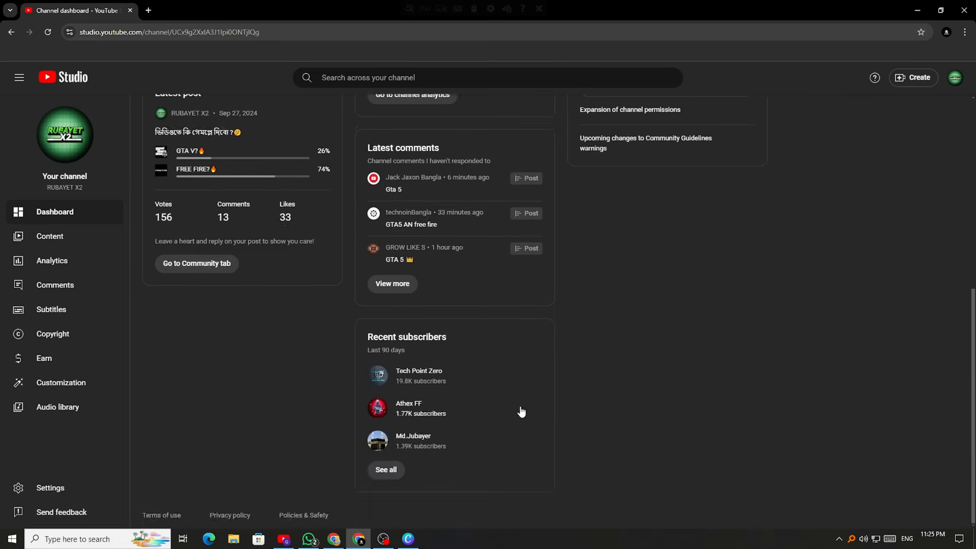
scroll(519, 409, "up", 7)
Open Channel content and look through its Shorts, Live and Posts tabs
left_click(58, 240)
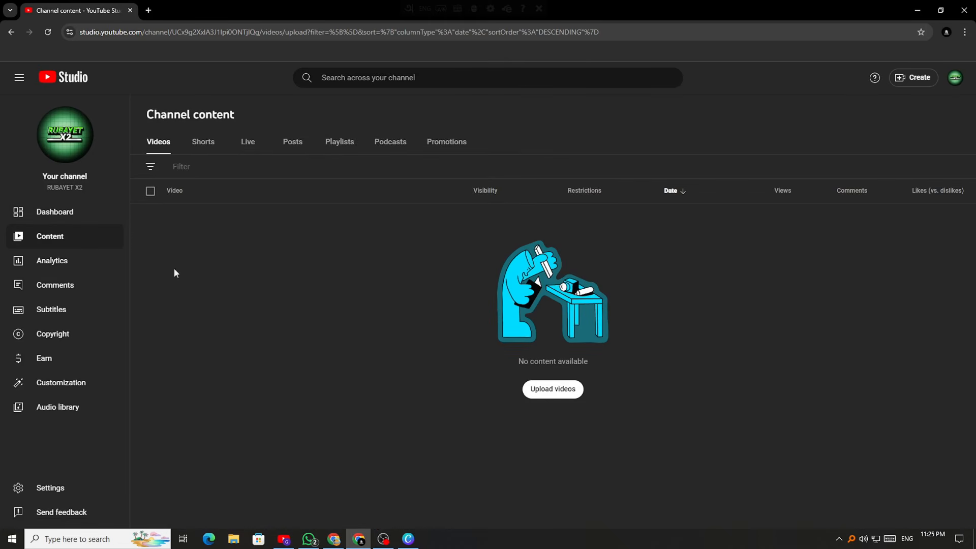
left_click(203, 142)
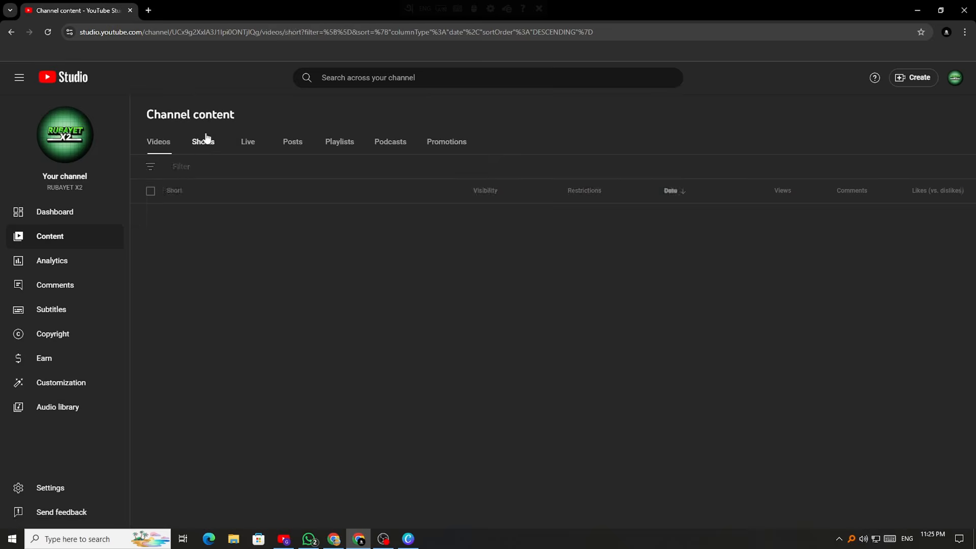
left_click(249, 141)
left_click(287, 145)
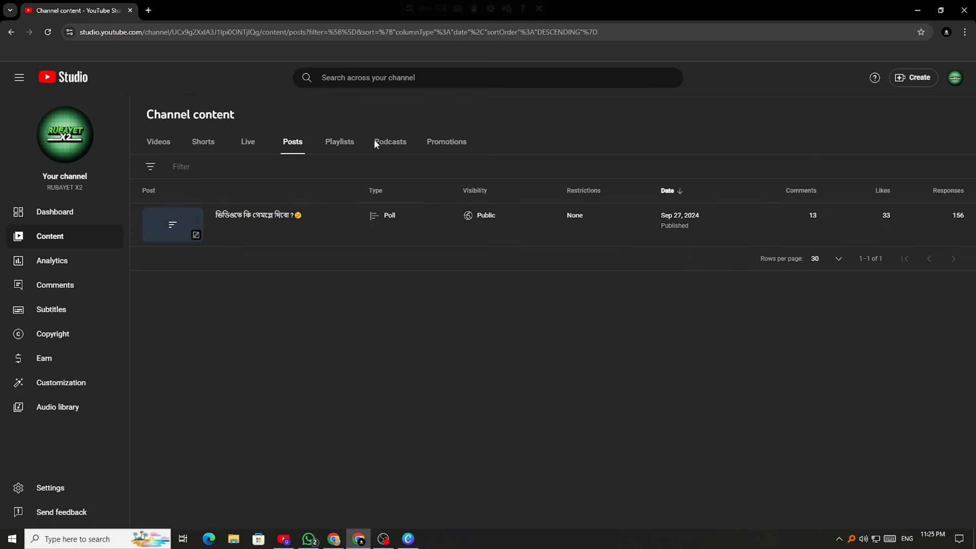
Check the Playlists, Promotions and Videos listings, then open Channel analytics
left_click(335, 144)
left_click(430, 138)
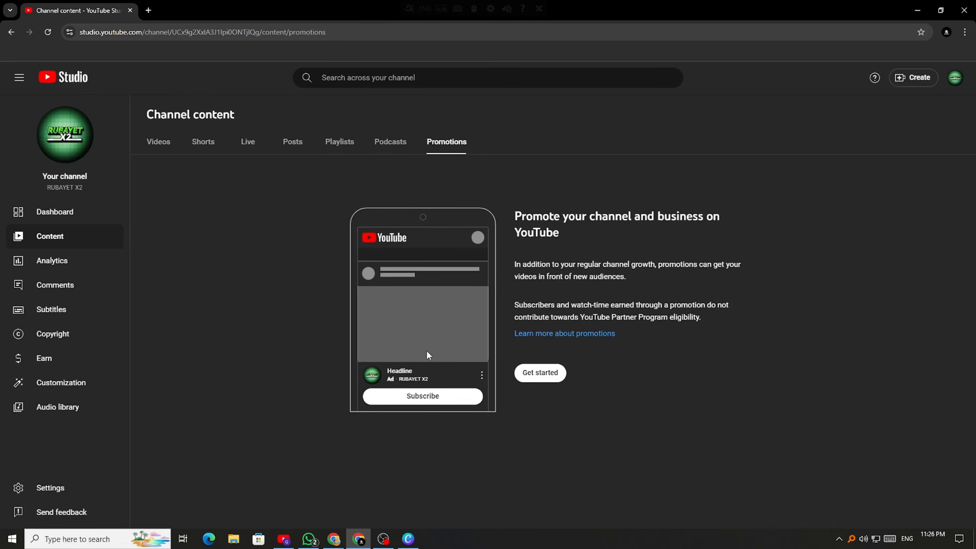
left_click(160, 146)
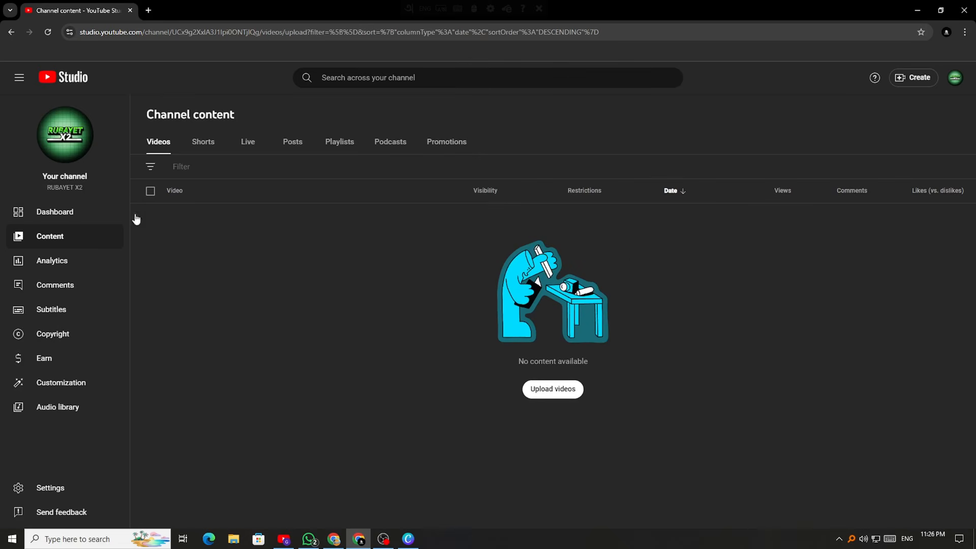
left_click(45, 262)
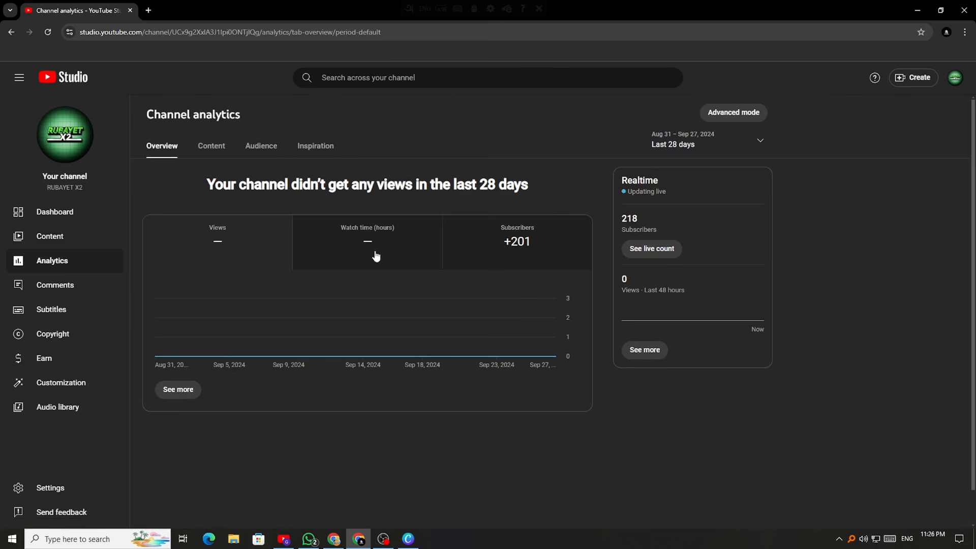
left_click(486, 247)
left_click(344, 241)
left_click(512, 240)
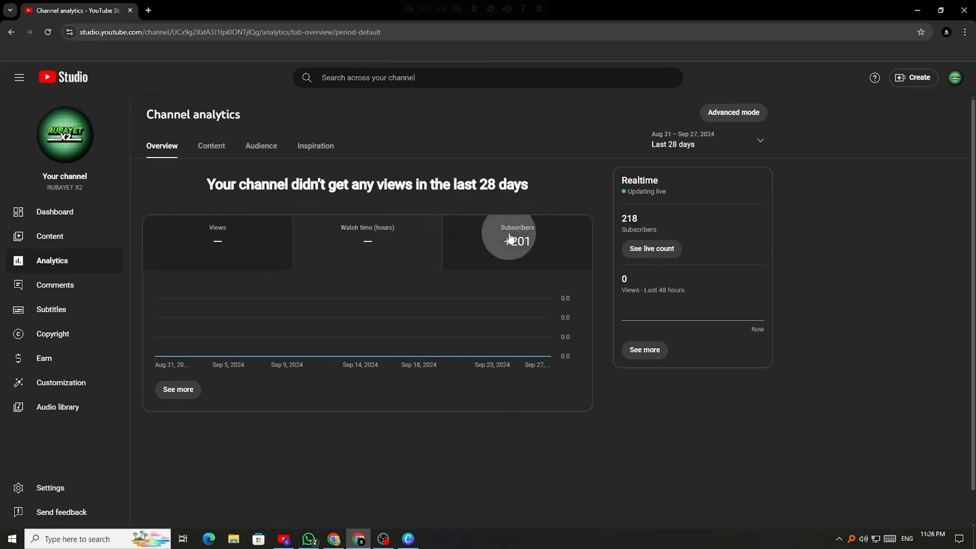
left_click(273, 246)
left_click(484, 240)
left_click(279, 245)
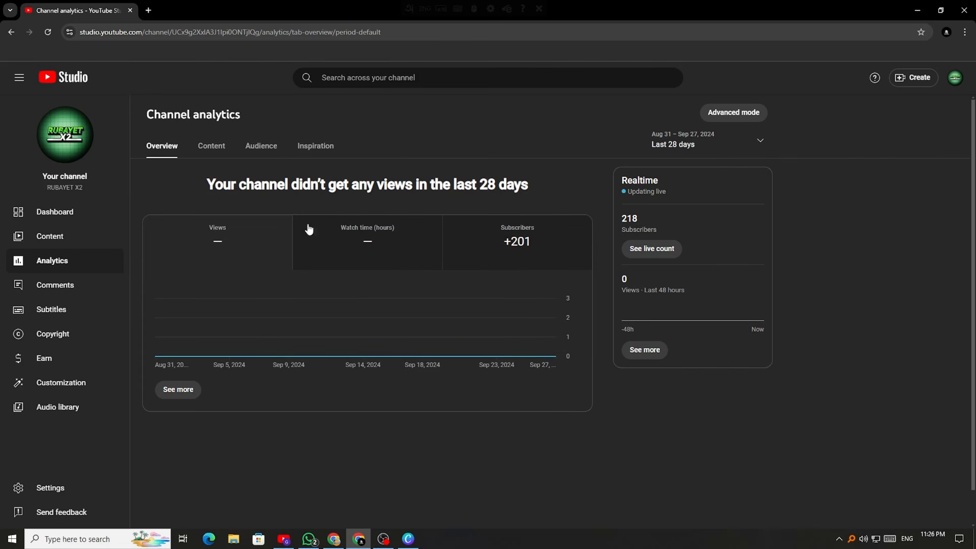
left_click(221, 148)
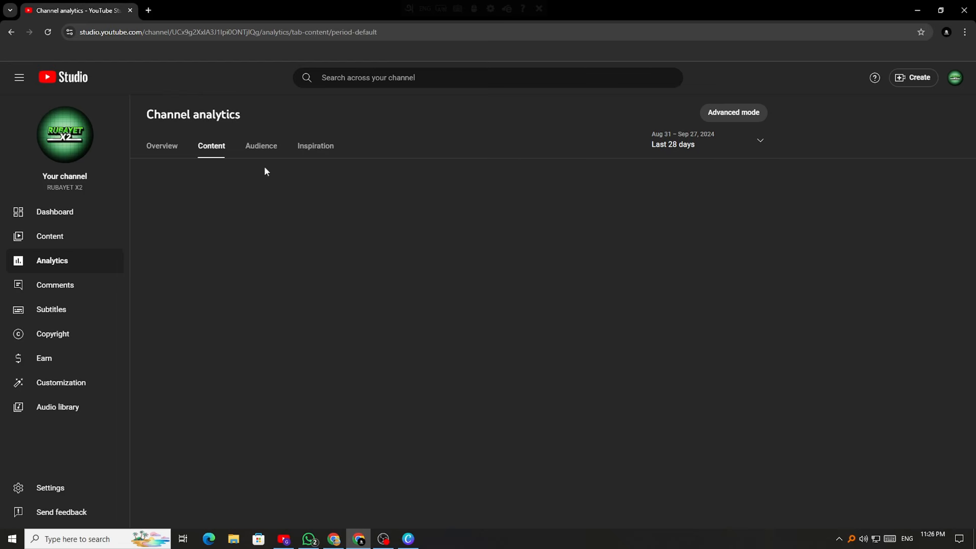
left_click(261, 146)
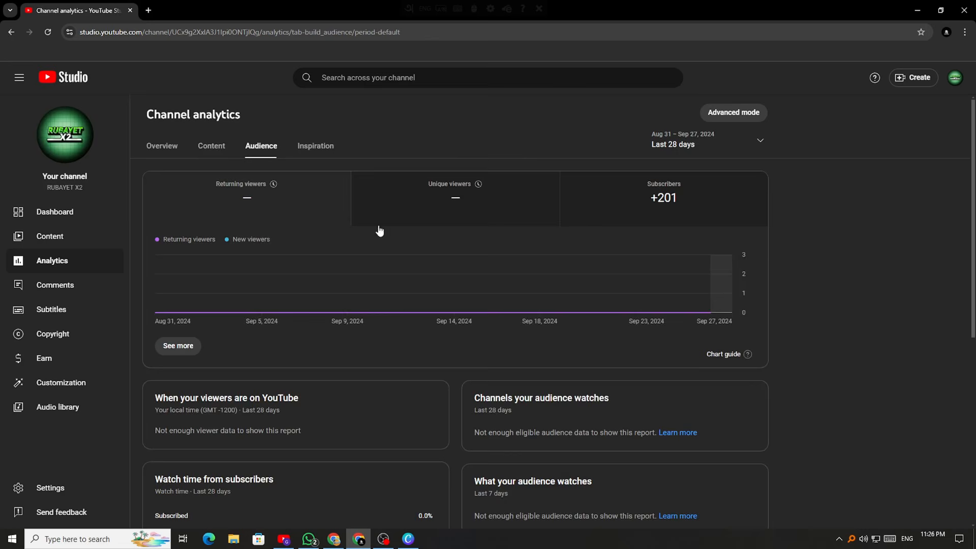
scroll(407, 264, "down", 5)
scroll(428, 304, "up", 4)
scroll(428, 320, "up", 2)
scroll(491, 328, "down", 6)
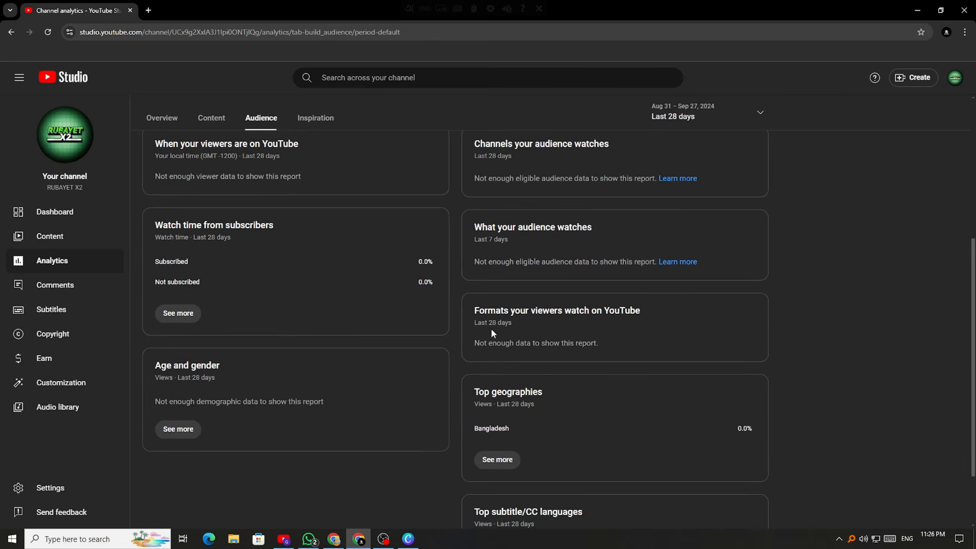
scroll(355, 306, "up", 6)
scroll(413, 259, "down", 5)
scroll(175, 322, "up", 5)
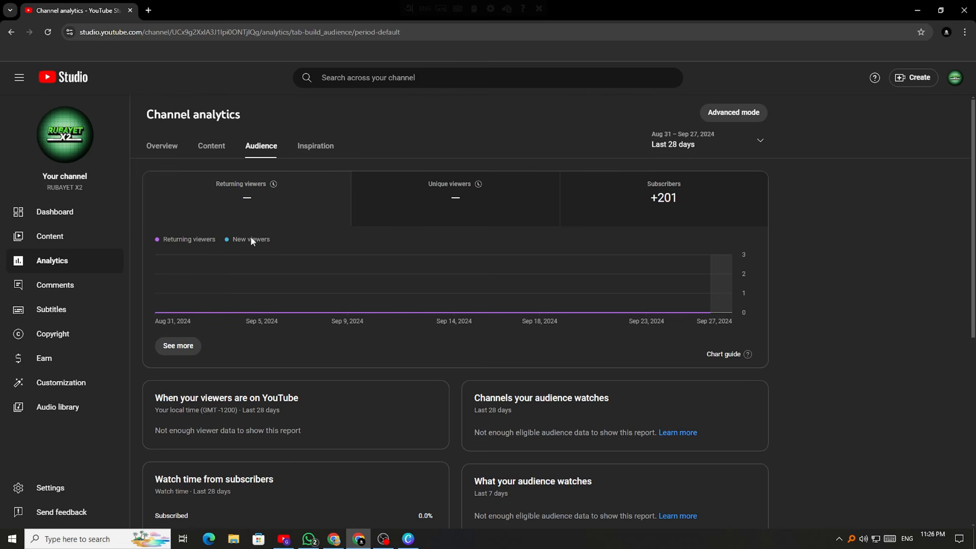
left_click(331, 150)
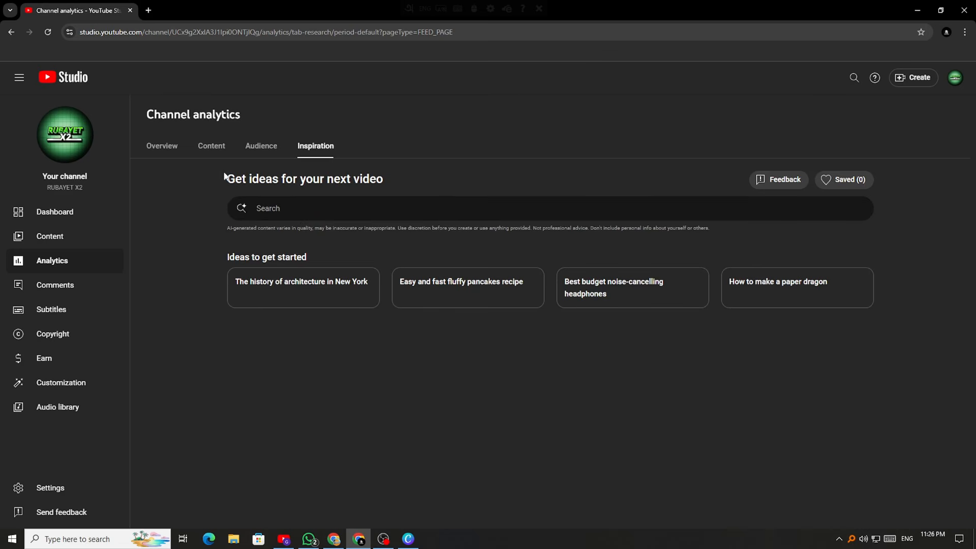
left_click(162, 146)
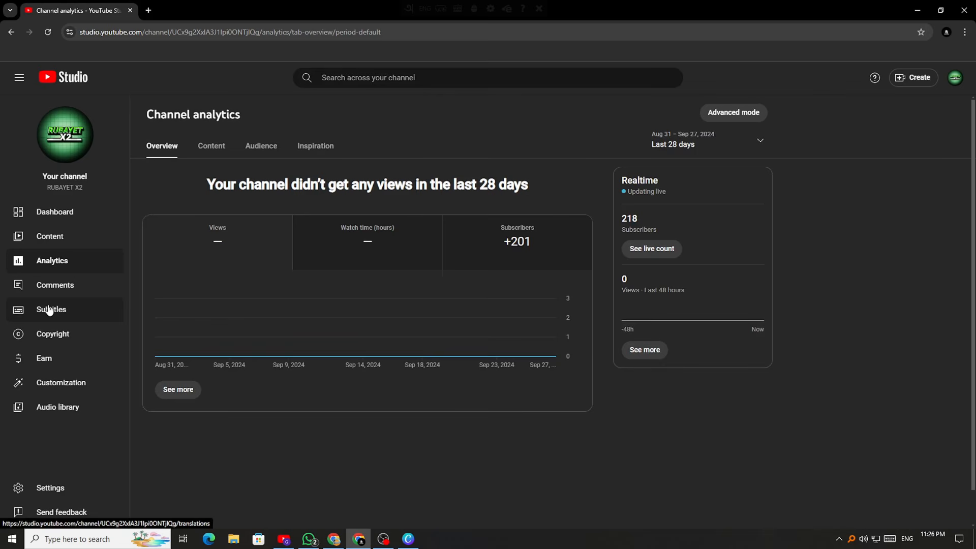
Scroll through the unanswered comments in Comments, then go to the Subtitles page
left_click(66, 287)
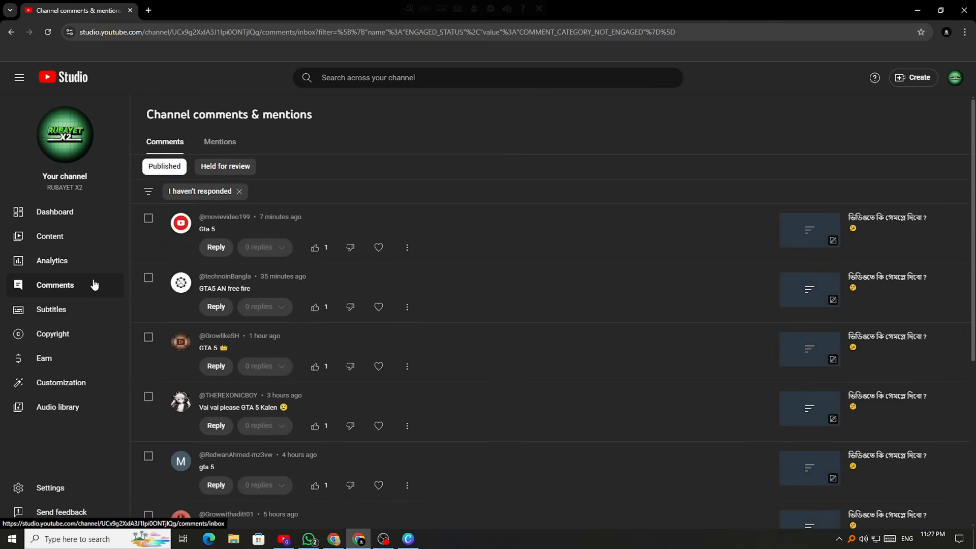
scroll(401, 331, "down", 5)
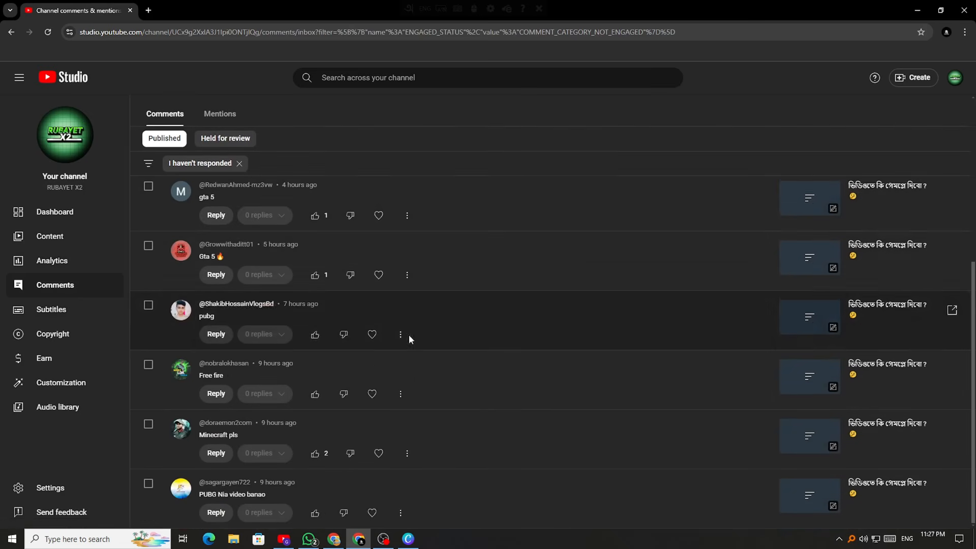
scroll(372, 366, "down", 2)
scroll(318, 409, "up", 8)
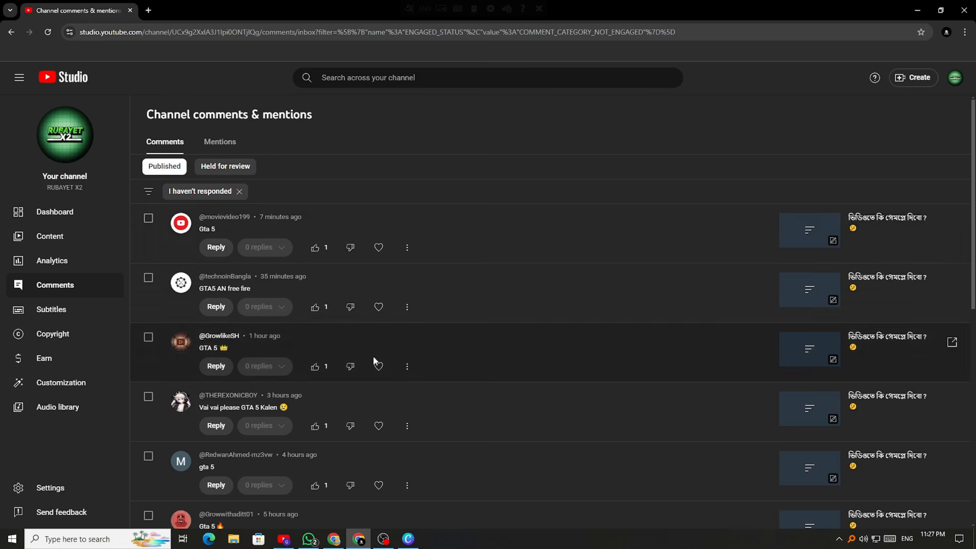
scroll(374, 361, "down", 6)
scroll(314, 391, "up", 6)
scroll(260, 347, "down", 7)
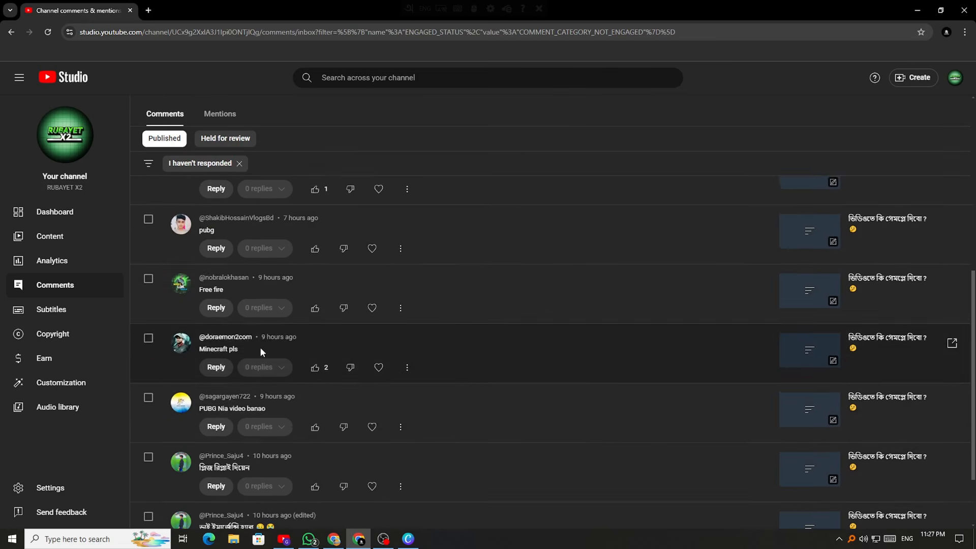
scroll(260, 347, "down", 2)
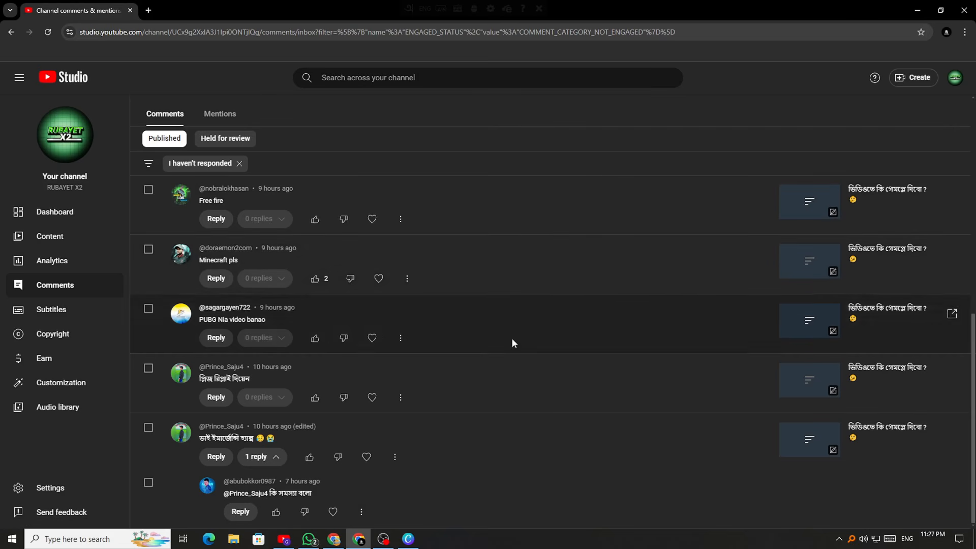
left_click(59, 310)
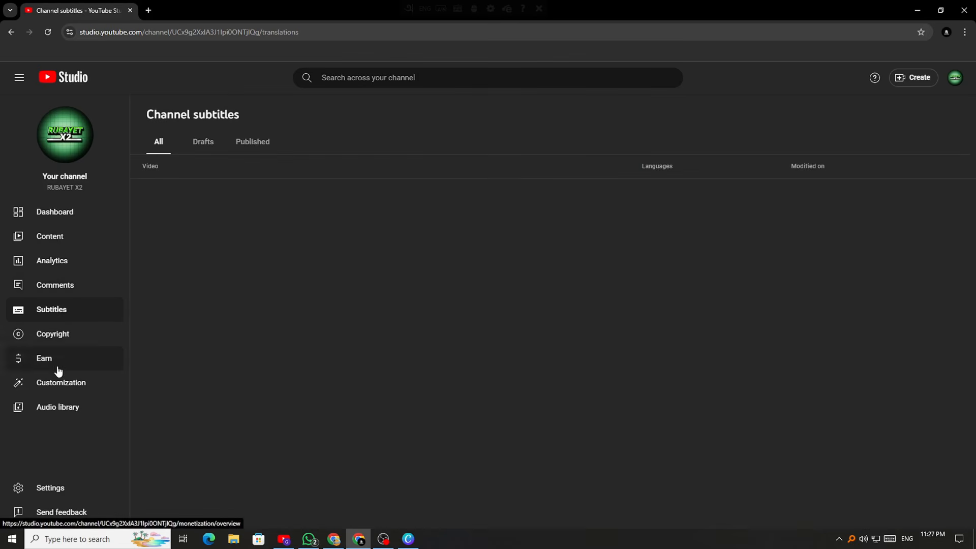
View the Copyright page's no-removal-requests message, then open the Earn overview
left_click(32, 344)
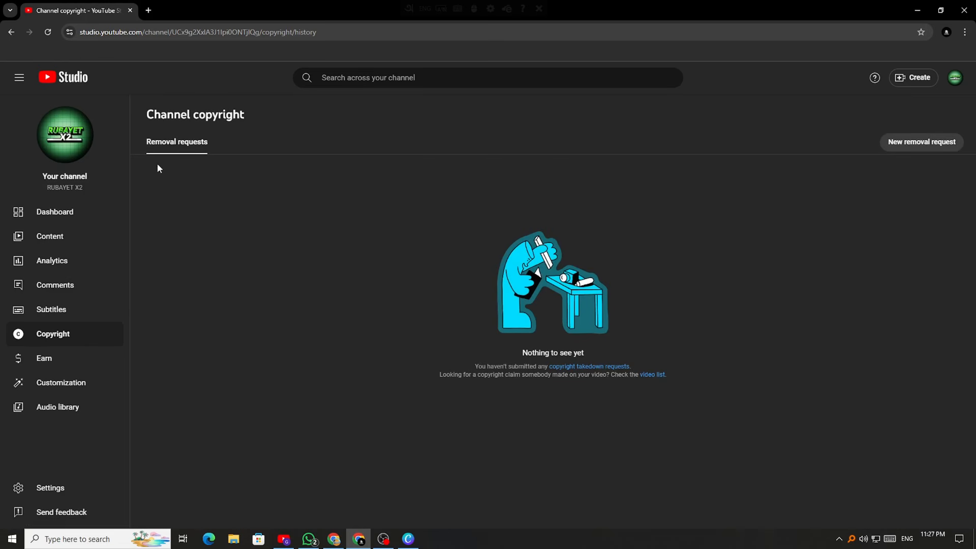
left_click_drag(157, 164, 148, 219)
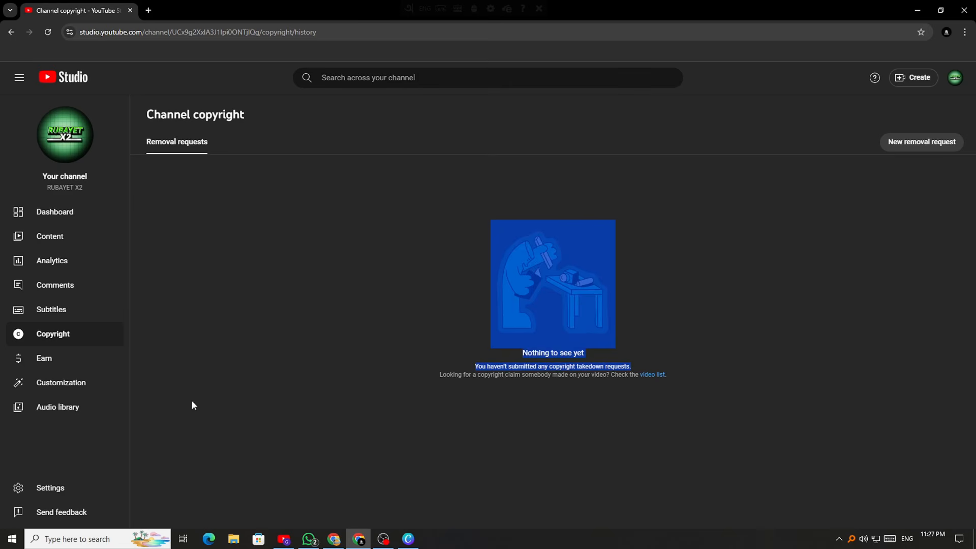
left_click(202, 267)
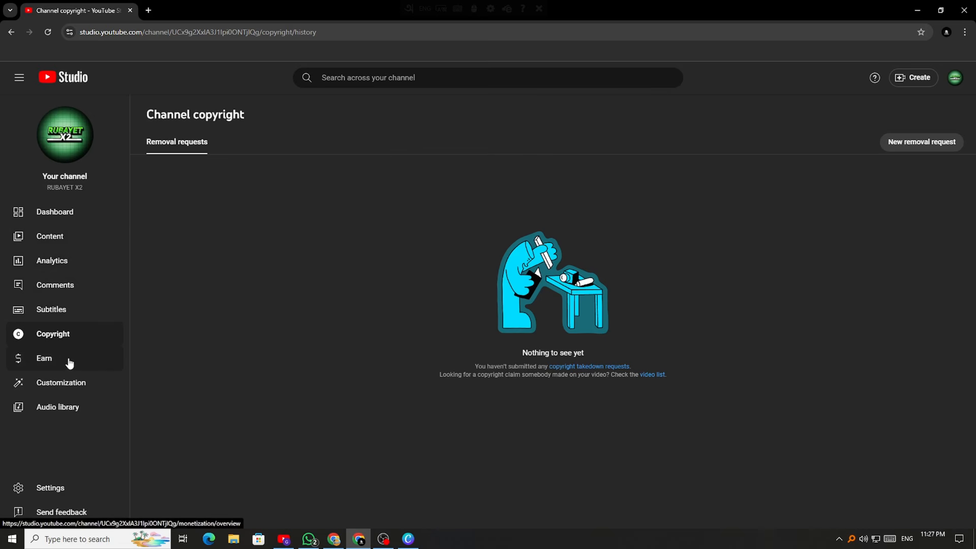
left_click(37, 360)
Scroll through the Earn page's eligibility requirements, then move to Customization's Profile tab
scroll(320, 413, "down", 2)
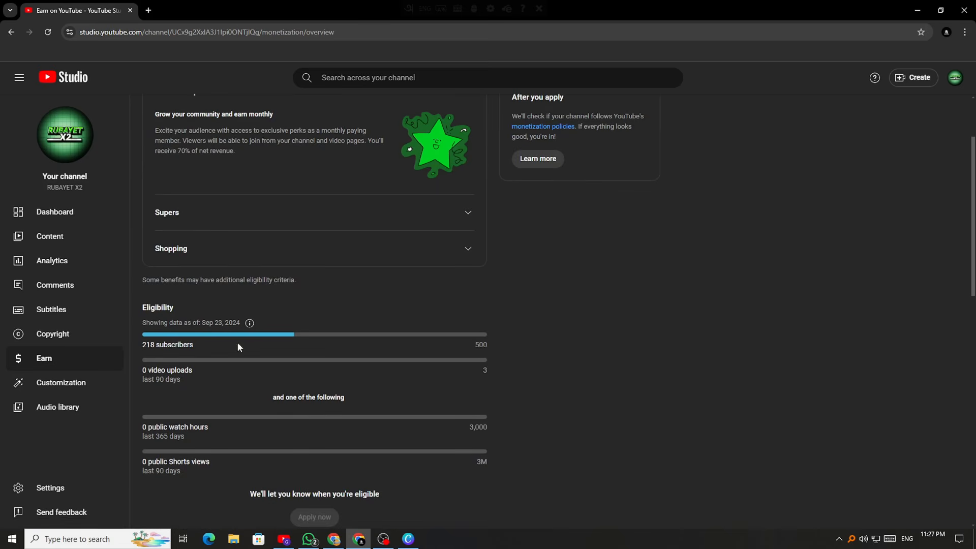
scroll(330, 340, "down", 1)
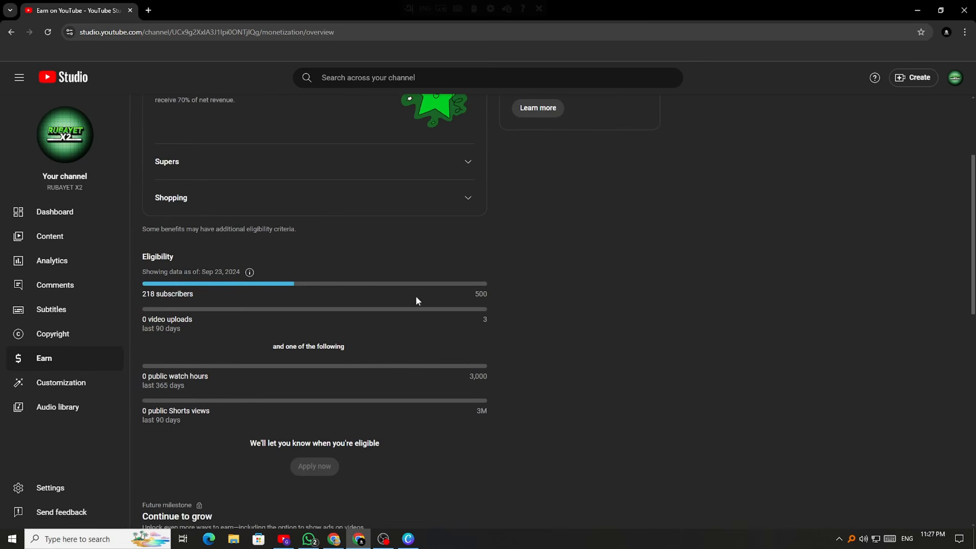
scroll(416, 300, "down", 5)
scroll(371, 320, "up", 1)
scroll(464, 317, "down", 6)
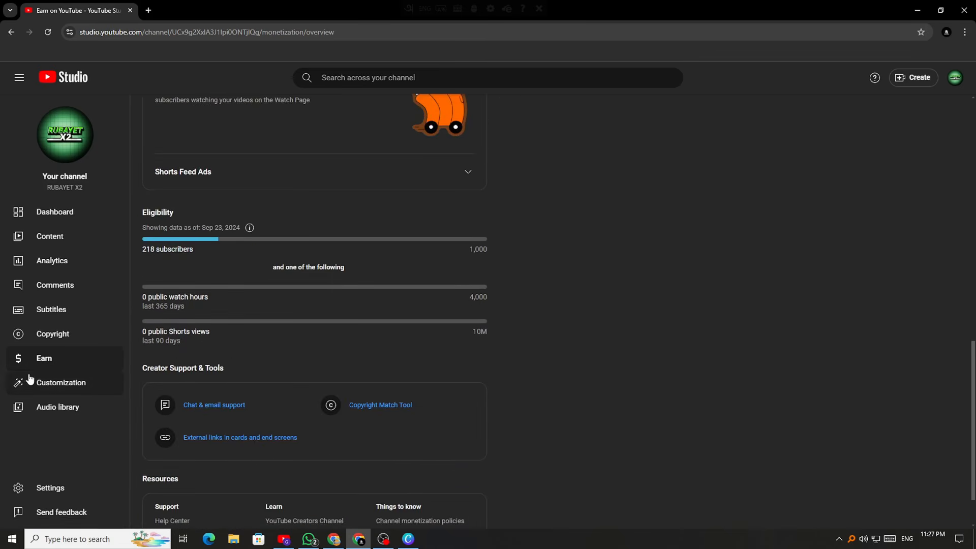
left_click(29, 379)
scroll(322, 225, "up", 8)
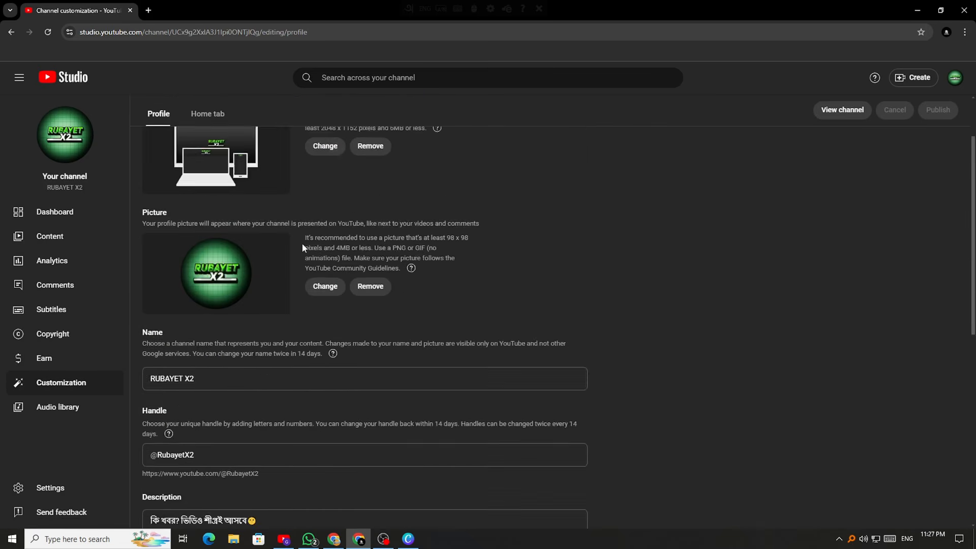
scroll(303, 247, "up", 2)
Open the Audio library and step through to dismiss its welcome tour
left_click(72, 405)
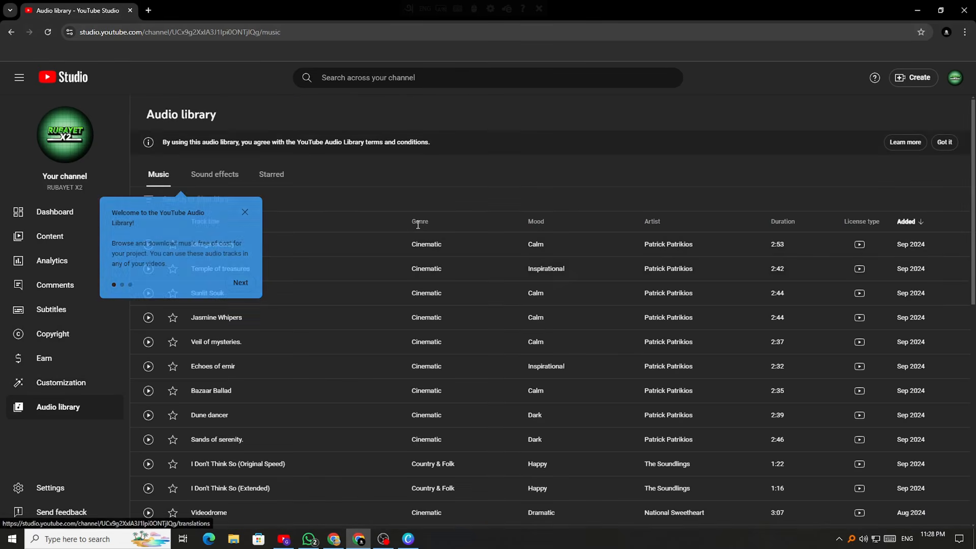
left_click(241, 283)
left_click(240, 271)
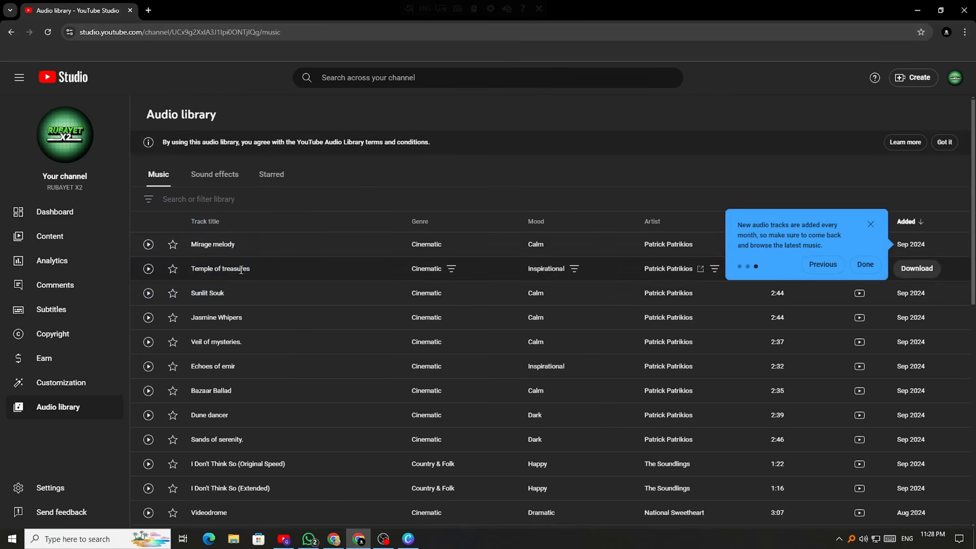
left_click(865, 264)
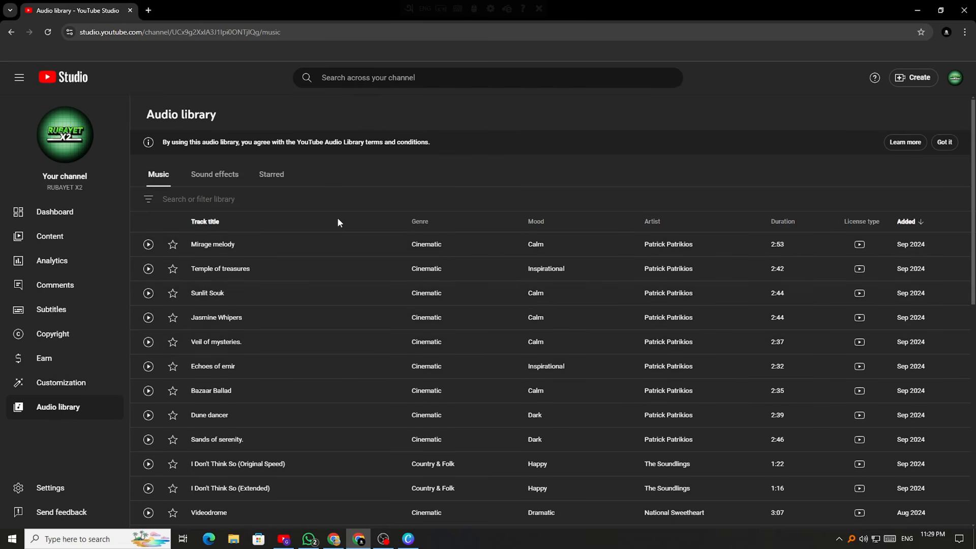
Browse the Music track list, then switch to the Sound effects list
scroll(338, 222, "down", 3)
scroll(338, 222, "up", 3)
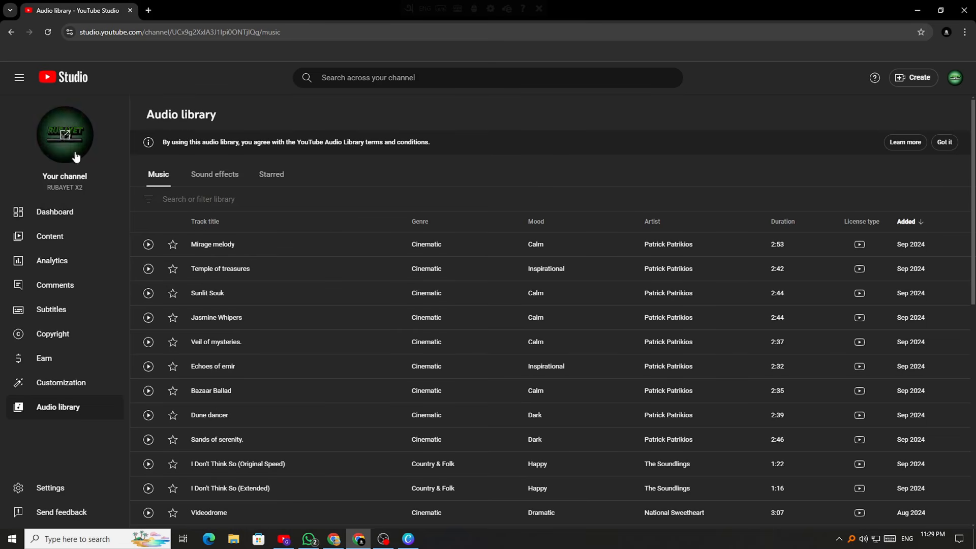
scroll(305, 318, "down", 3)
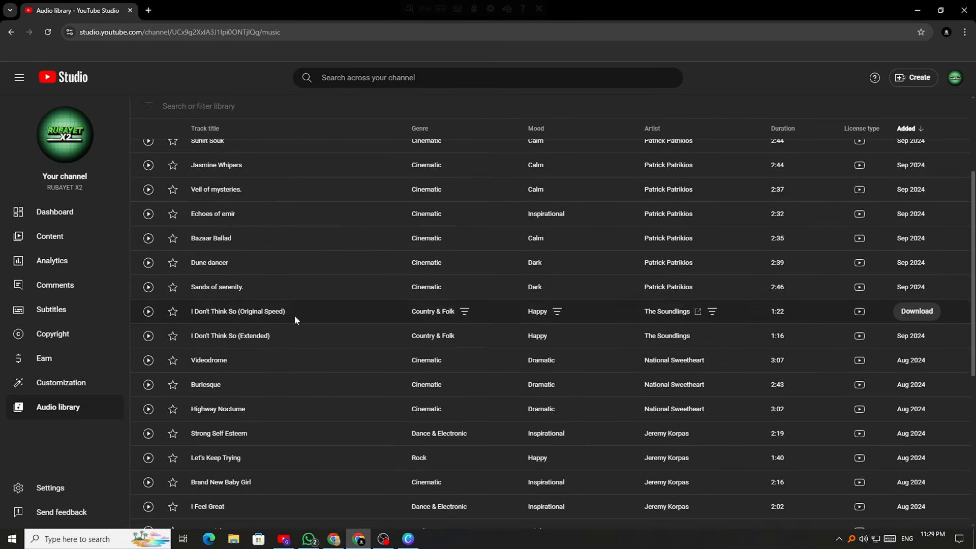
scroll(392, 378, "up", 3)
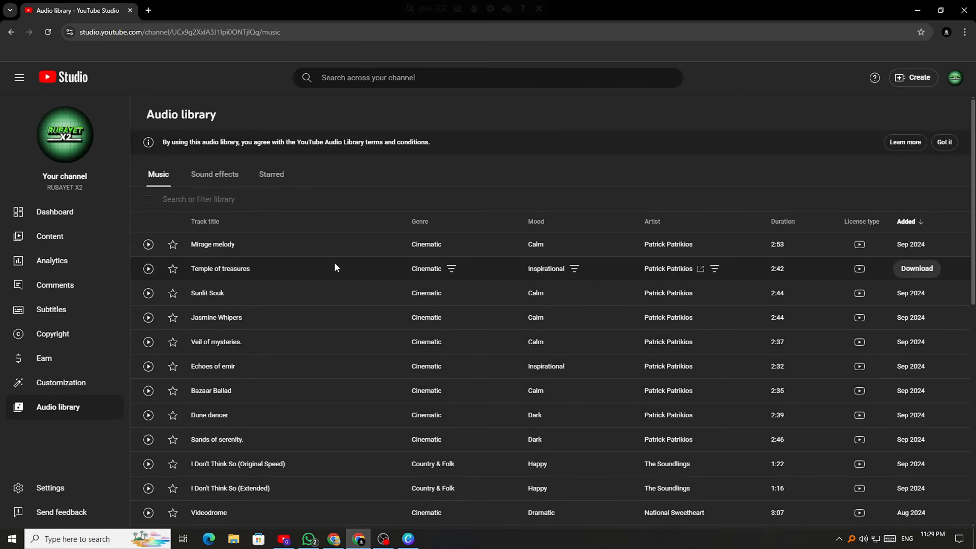
scroll(373, 293, "down", 4)
scroll(468, 385, "up", 4)
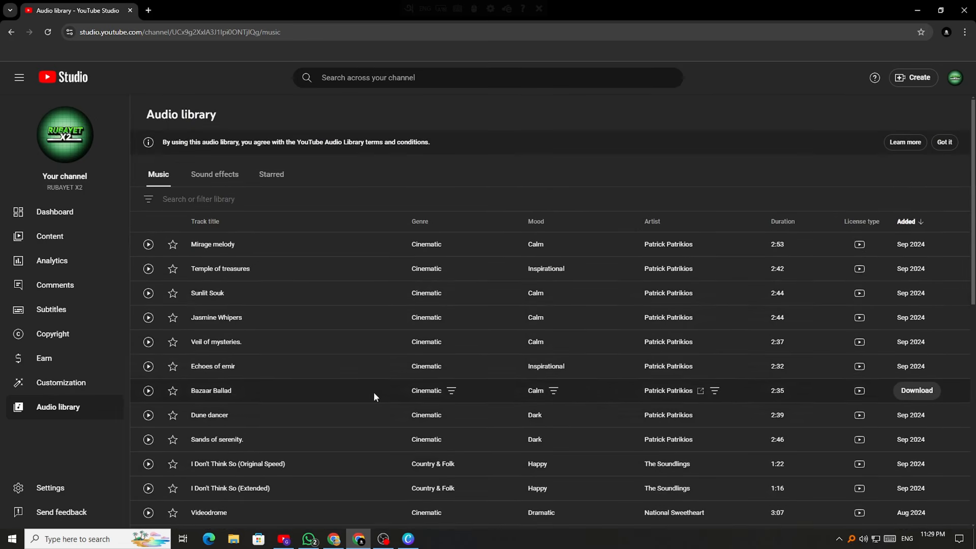
scroll(460, 343, "down", 9)
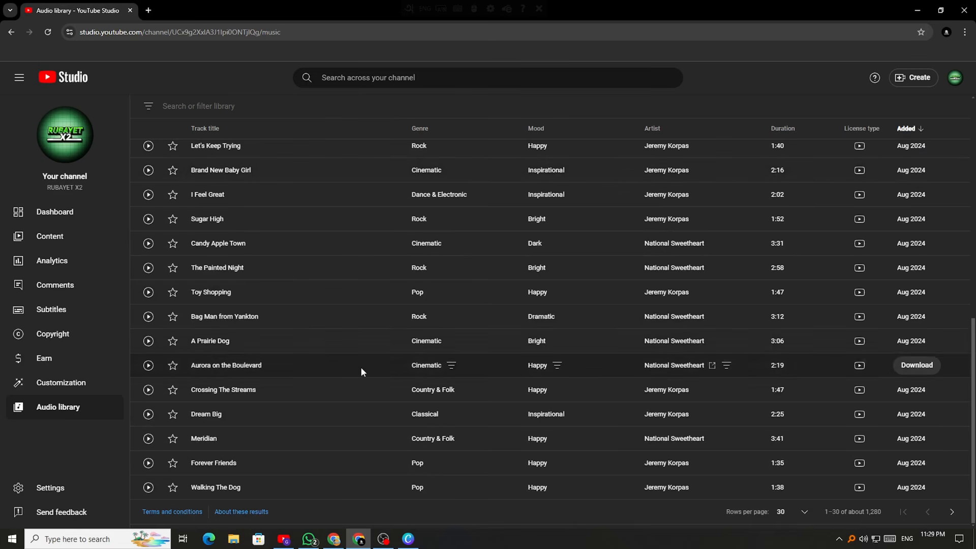
scroll(379, 435, "up", 7)
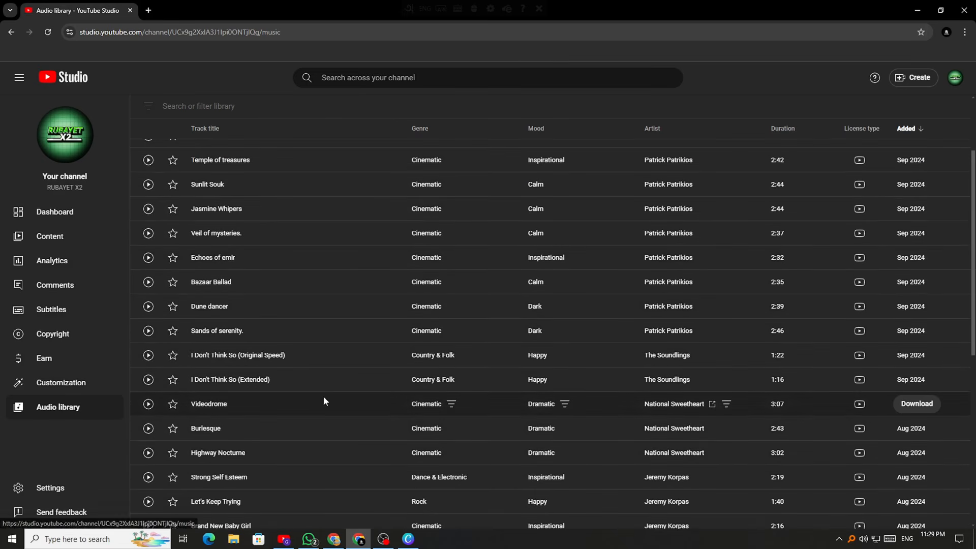
scroll(231, 195, "up", 3)
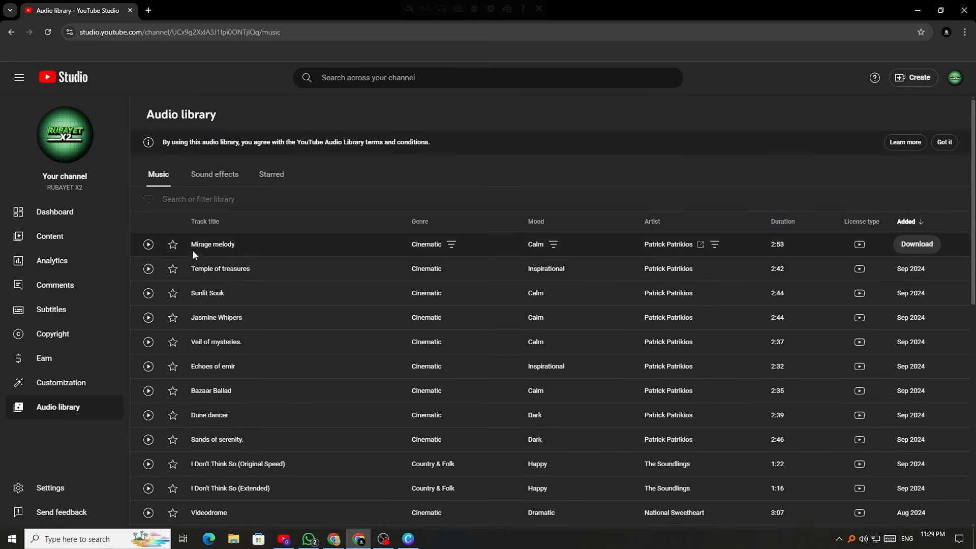
scroll(219, 249, "down", 10)
scroll(239, 284, "up", 10)
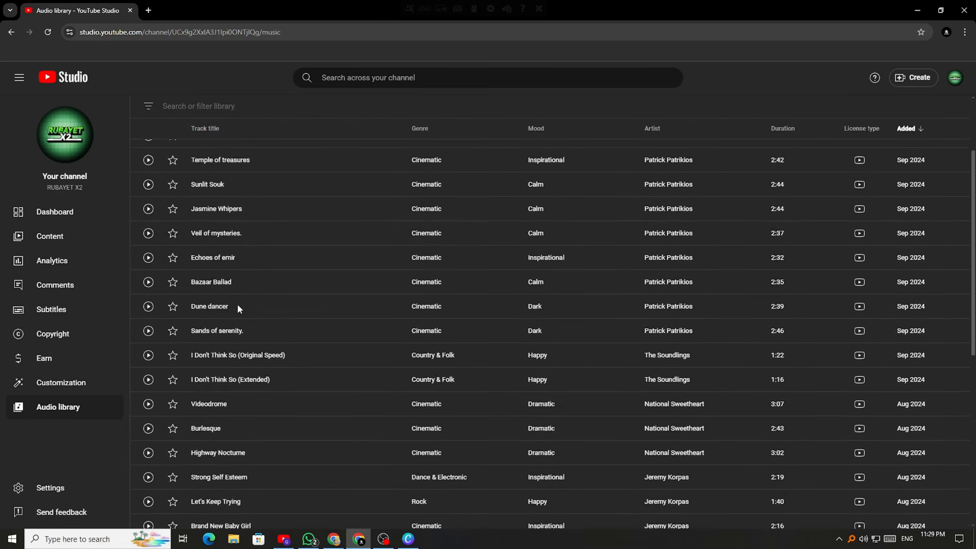
scroll(229, 262, "down", 10)
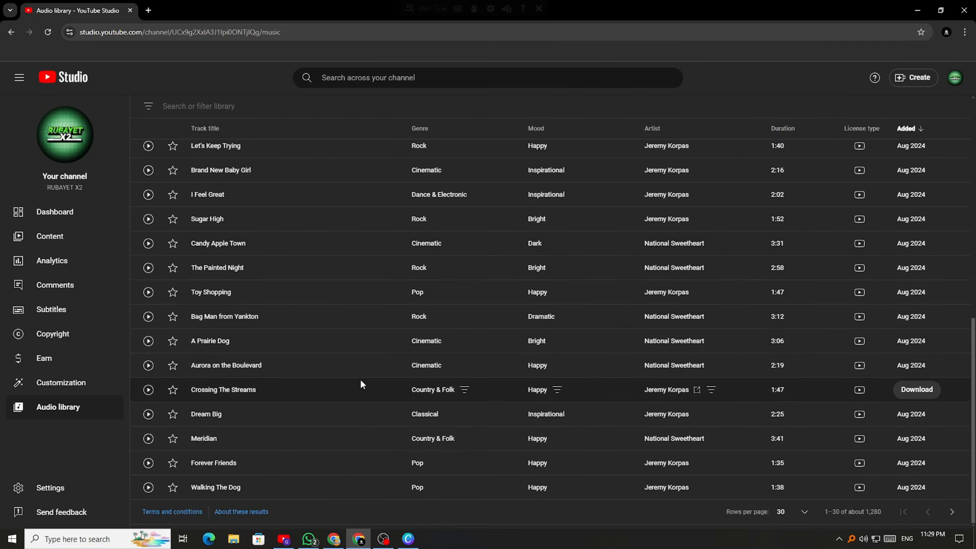
scroll(361, 385, "up", 10)
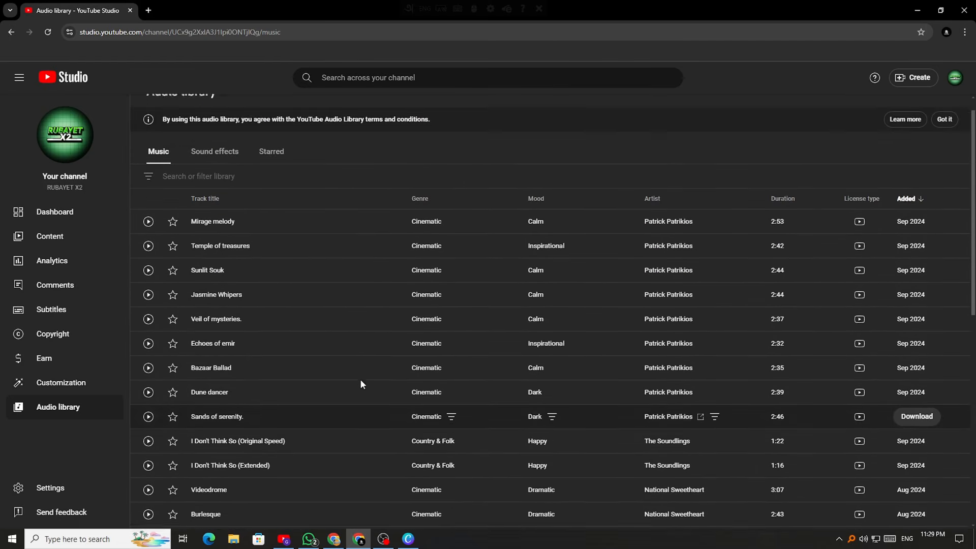
scroll(361, 385, "up", 1)
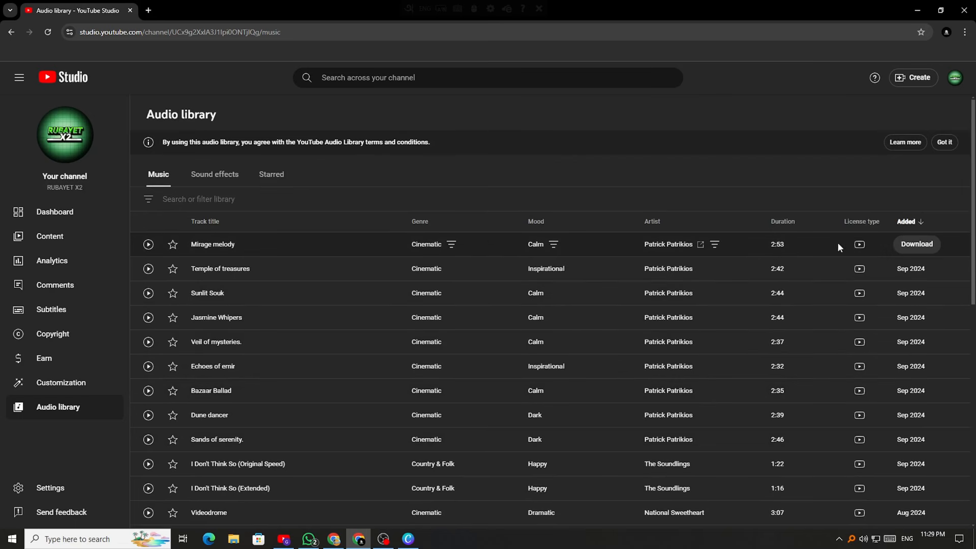
mouse_move(858, 245)
scroll(435, 253, "down", 5)
scroll(365, 261, "up", 5)
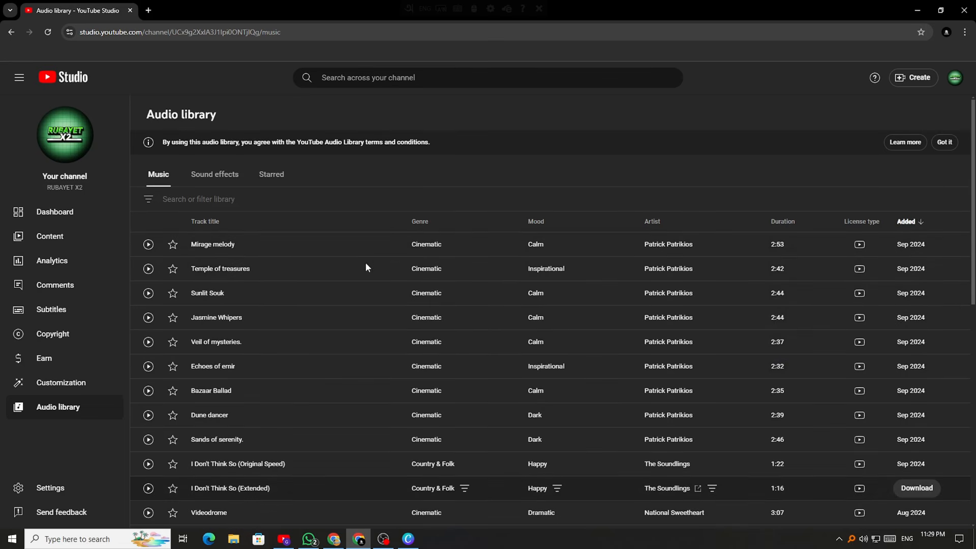
scroll(339, 283, "down", 10)
scroll(247, 274, "up", 9)
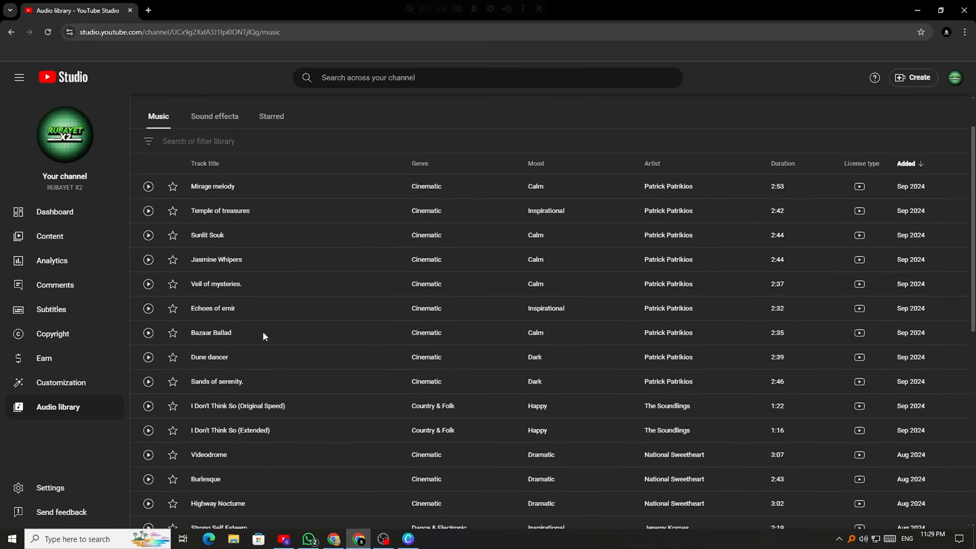
scroll(263, 335, "down", 10)
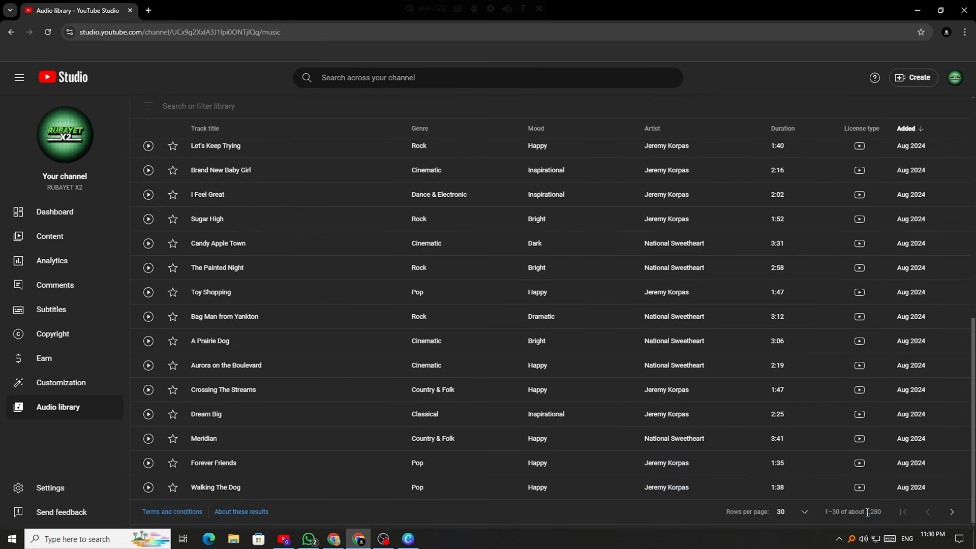
scroll(163, 365, "up", 10)
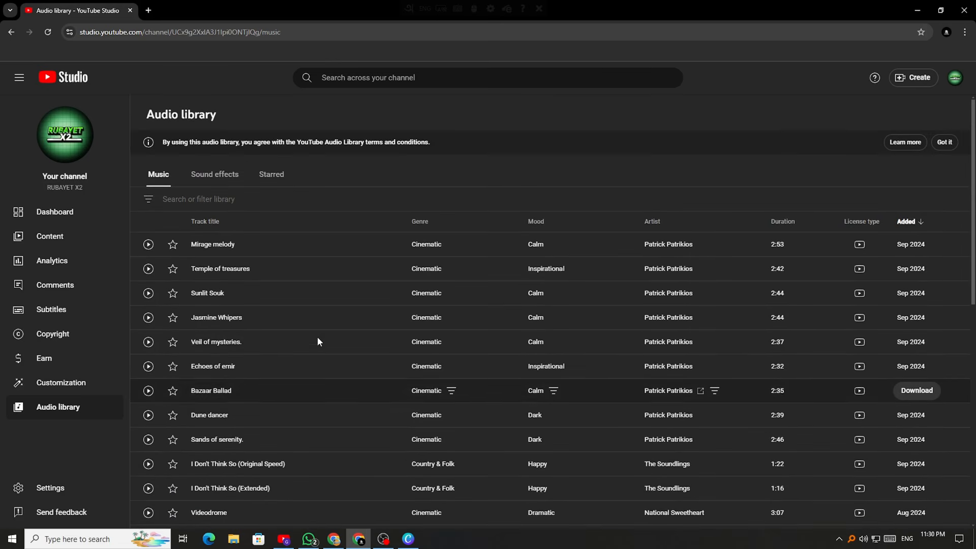
left_click(214, 177)
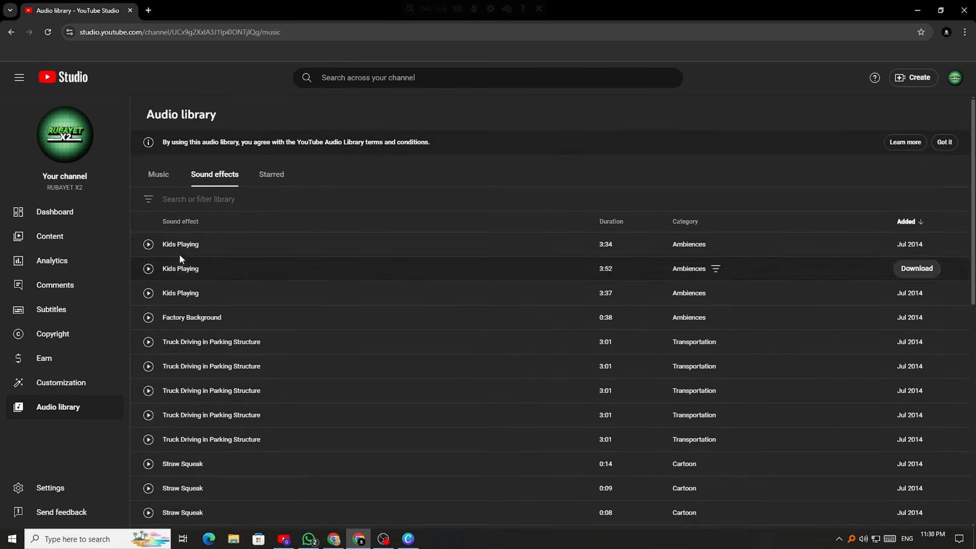
Check the empty Starred tab, then scroll the Music list topped by Mirage melody
scroll(191, 435, "down", 5)
scroll(188, 429, "up", 5)
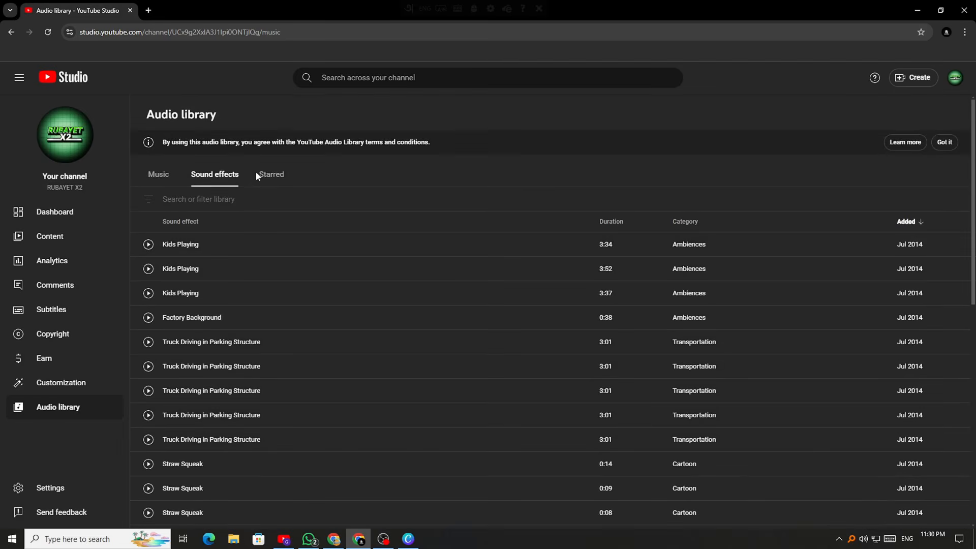
left_click(262, 177)
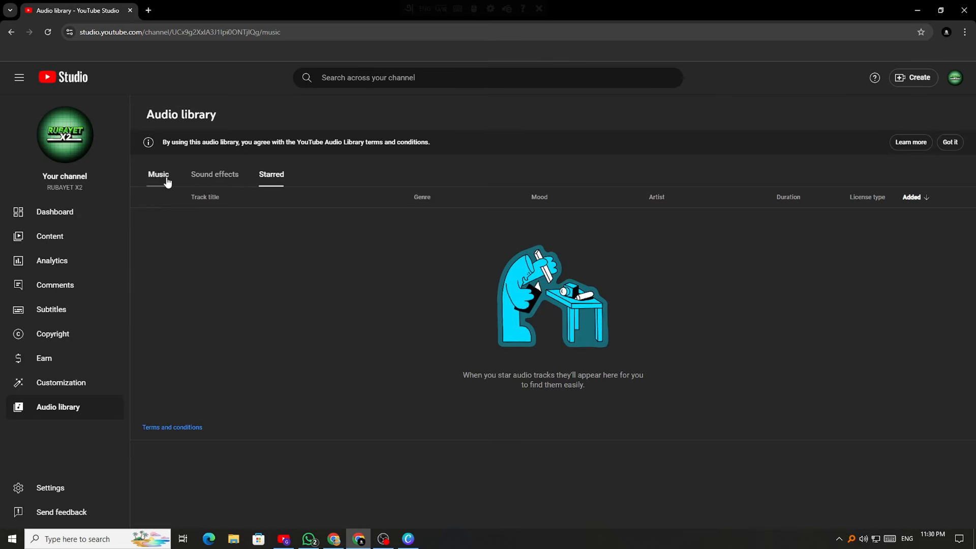
left_click(167, 181)
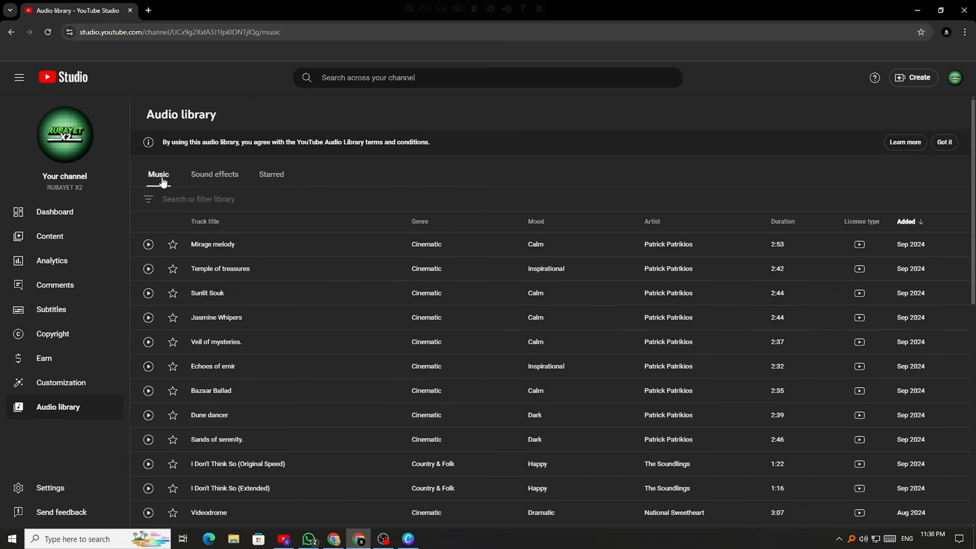
scroll(157, 303, "down", 9)
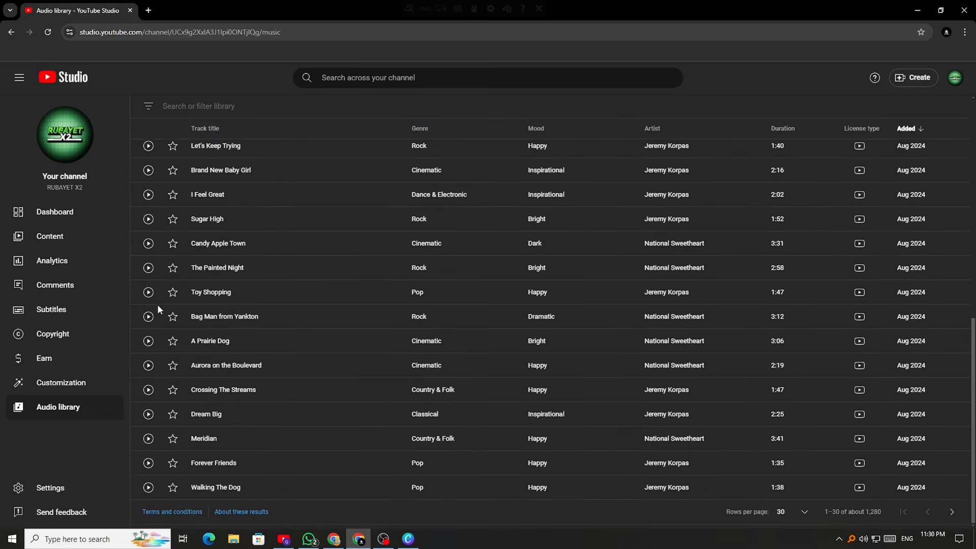
scroll(157, 304, "up", 10)
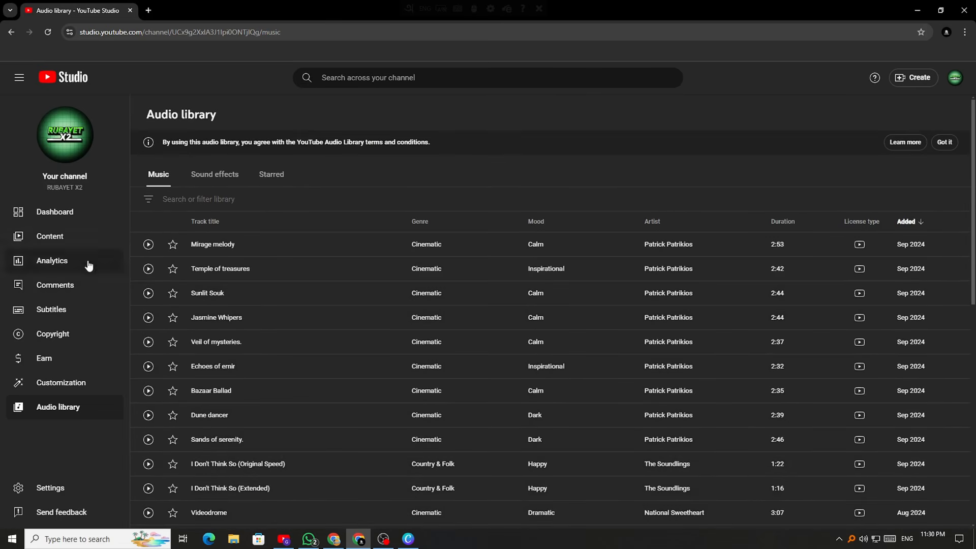
Go to the Channel dashboard, scroll its cards and highlight the 218 current subscribers
left_click(45, 222)
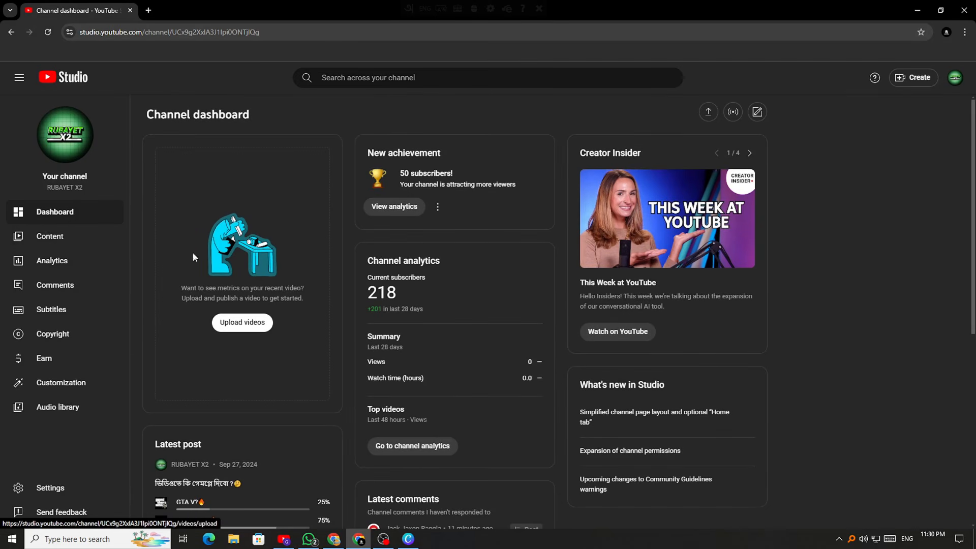
scroll(554, 389, "down", 7)
scroll(356, 404, "up", 7)
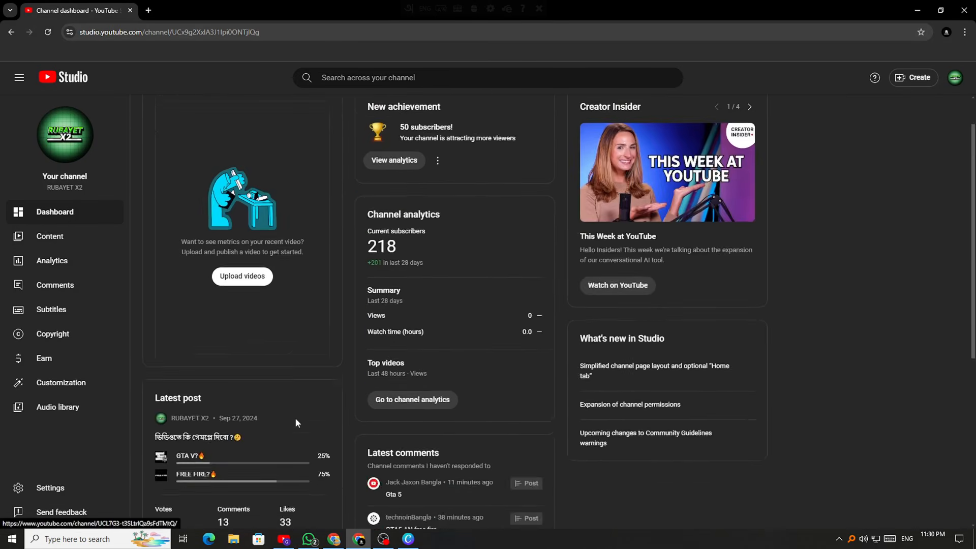
left_click_drag(375, 293, 454, 297)
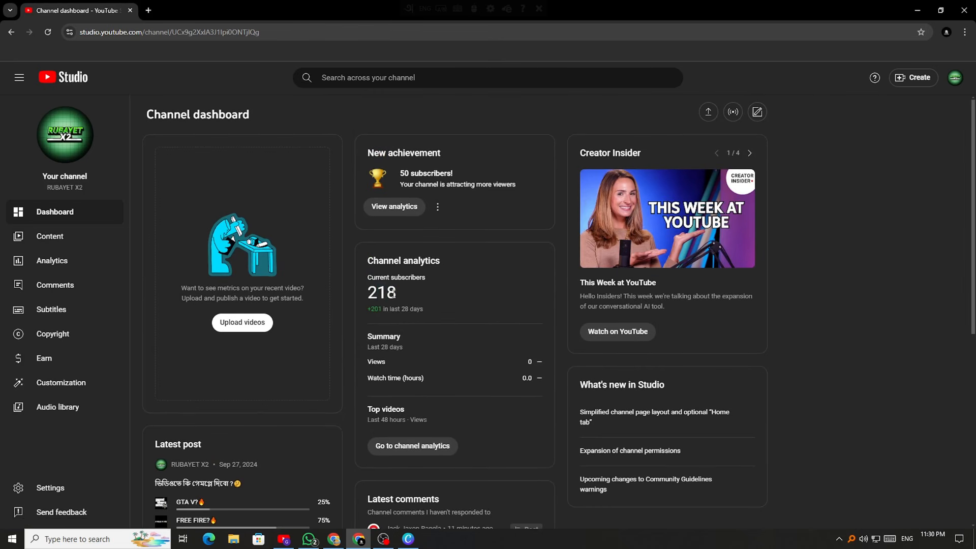
scroll(410, 293, "down", 5)
scroll(652, 306, "up", 5)
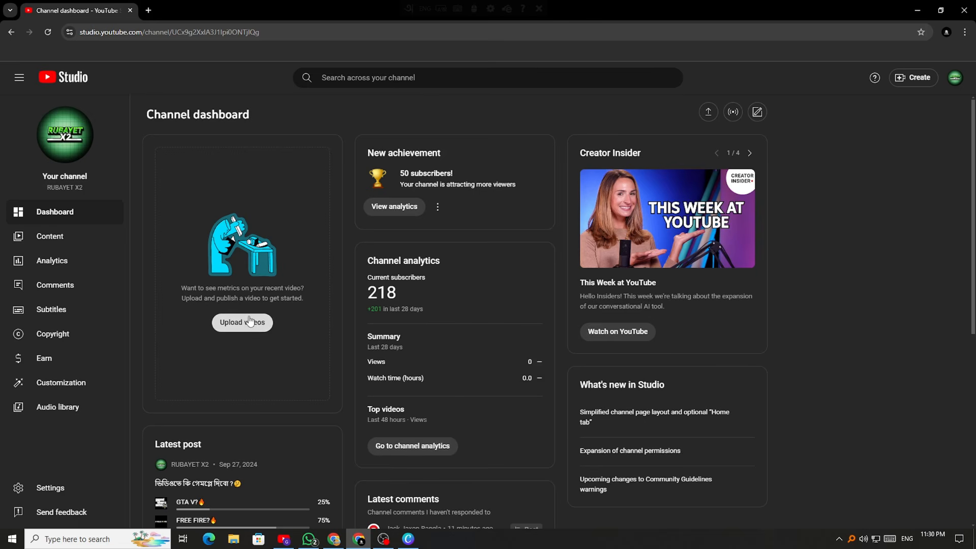
On the Canva whiteboard, draw a box crossed out with two diagonals
left_click(408, 538)
scroll(238, 284, "down", 8)
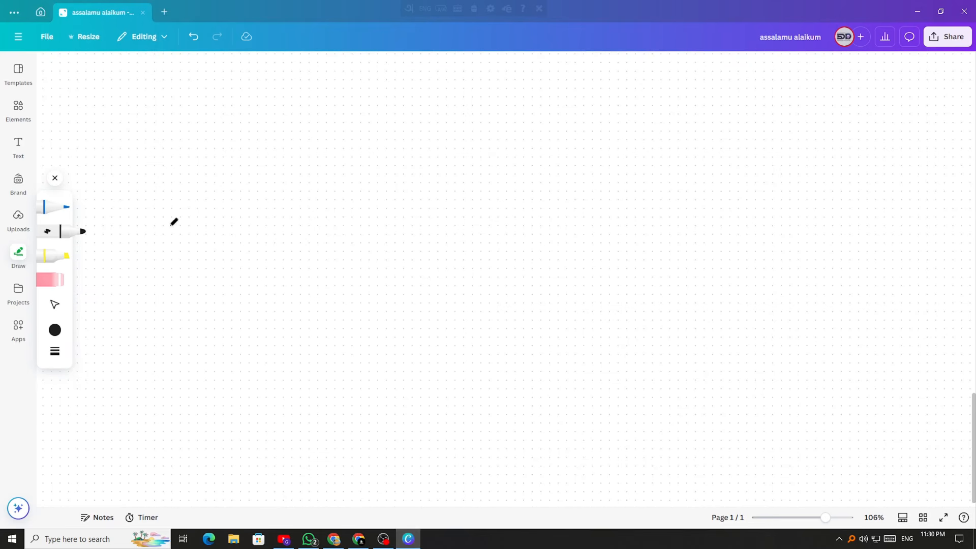
mouse_move(168, 215)
left_mouse_down()
mouse_move(168, 310)
mouse_move(257, 313)
mouse_move(253, 231)
mouse_move(179, 199)
mouse_move(167, 223)
left_mouse_up()
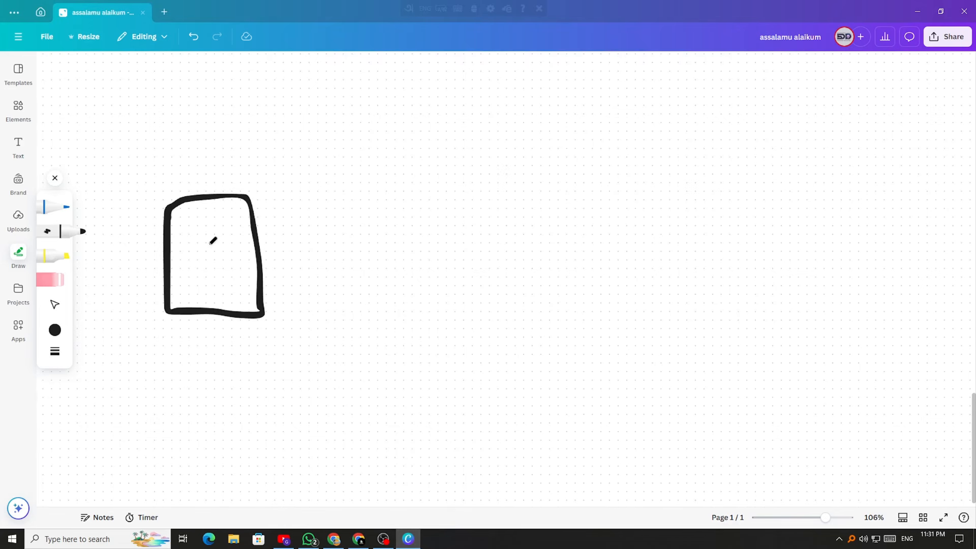
left_click_drag(180, 217, 268, 280)
left_click_drag(243, 211, 191, 305)
Write a boxed 'Qua' with a large checkmark above it, then return to YouTube
mouse_move(358, 217)
left_mouse_down()
mouse_move(381, 291)
mouse_move(358, 219)
left_mouse_up()
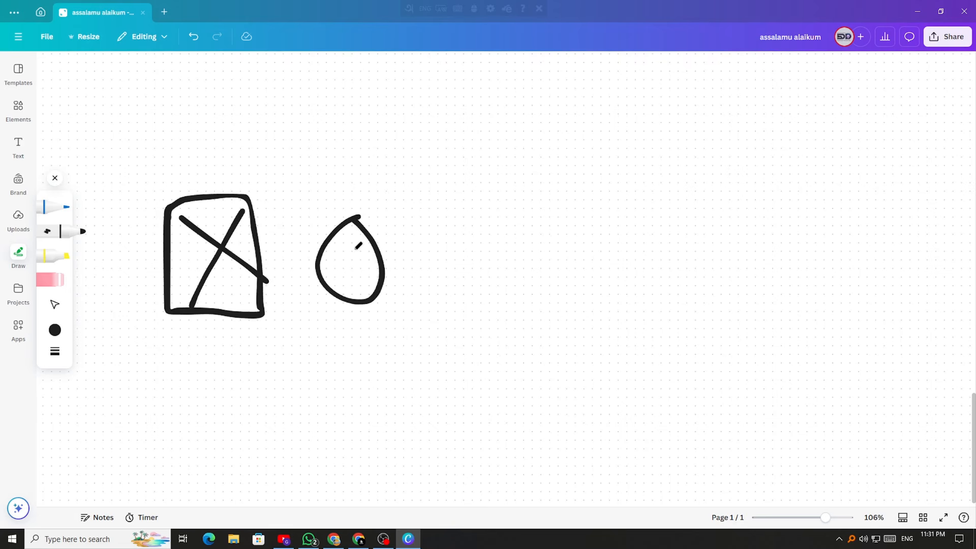
left_click_drag(351, 262, 408, 324)
left_click_drag(396, 252, 432, 272)
mouse_move(457, 238)
left_mouse_down()
mouse_move(432, 269)
mouse_move(468, 260)
left_mouse_up()
mouse_move(341, 339)
left_mouse_down()
mouse_move(494, 338)
mouse_move(298, 190)
mouse_move(320, 342)
left_mouse_up()
left_click_drag(321, 102, 545, 66)
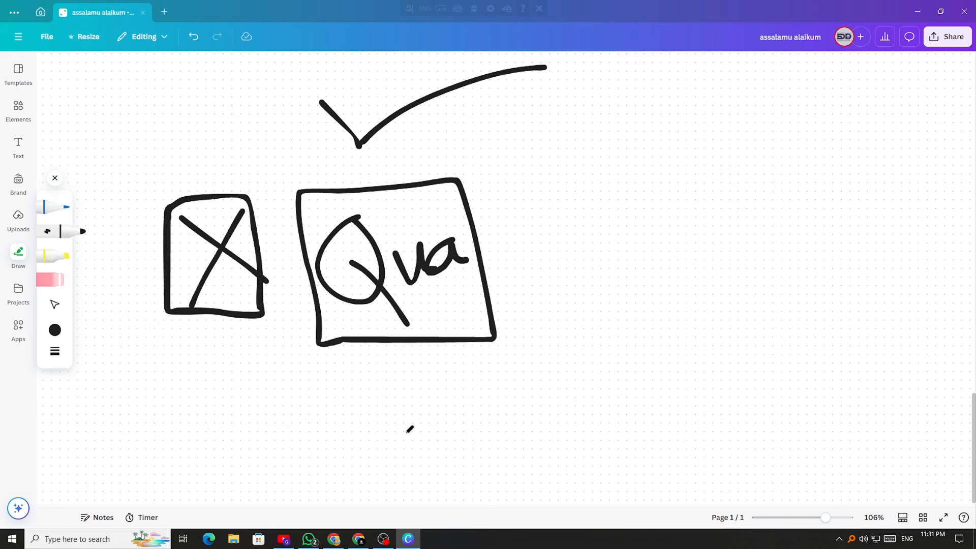
left_click(293, 545)
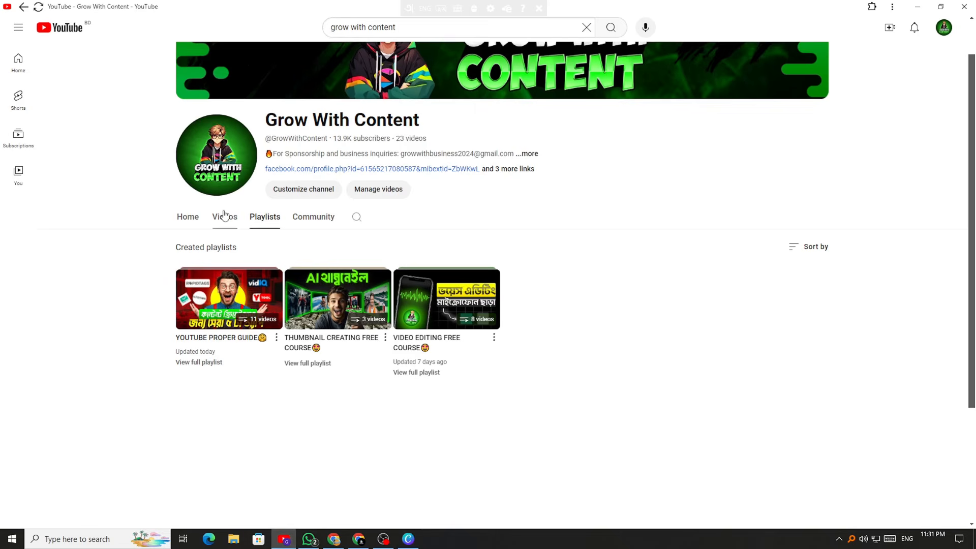
Browse the channel's Videos grid, then go back to the Canva whiteboard
left_click(220, 224)
scroll(102, 246, "down", 7)
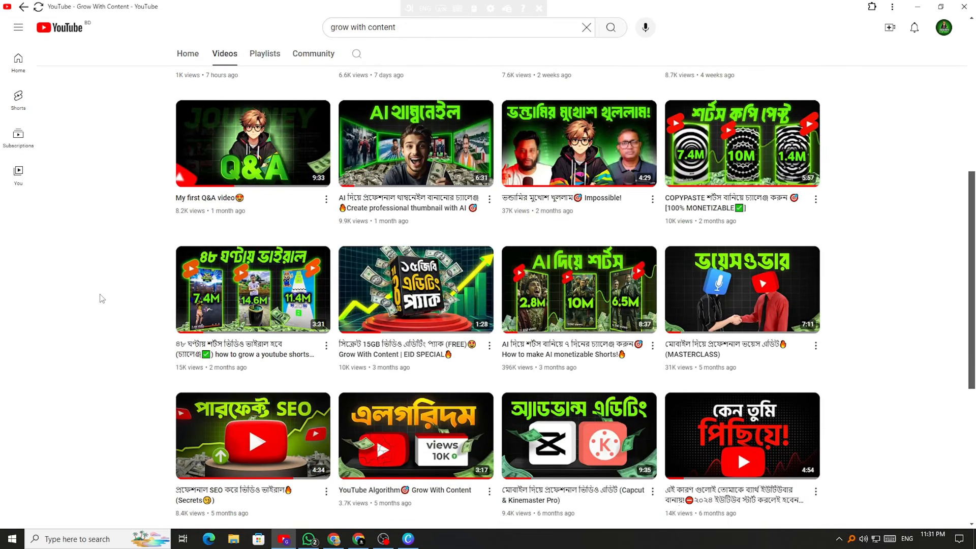
scroll(102, 298, "up", 6)
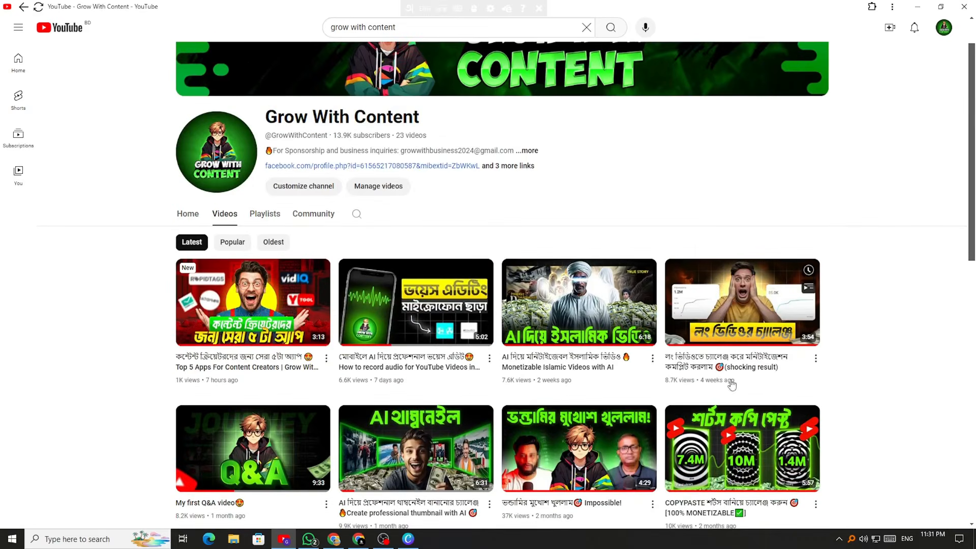
scroll(513, 297, "down", 6)
scroll(512, 297, "up", 7)
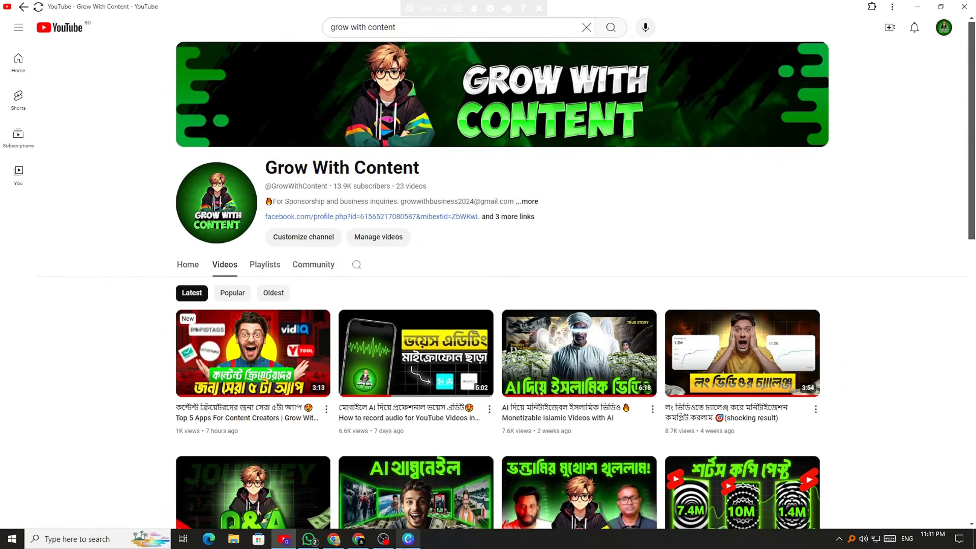
left_click(382, 486)
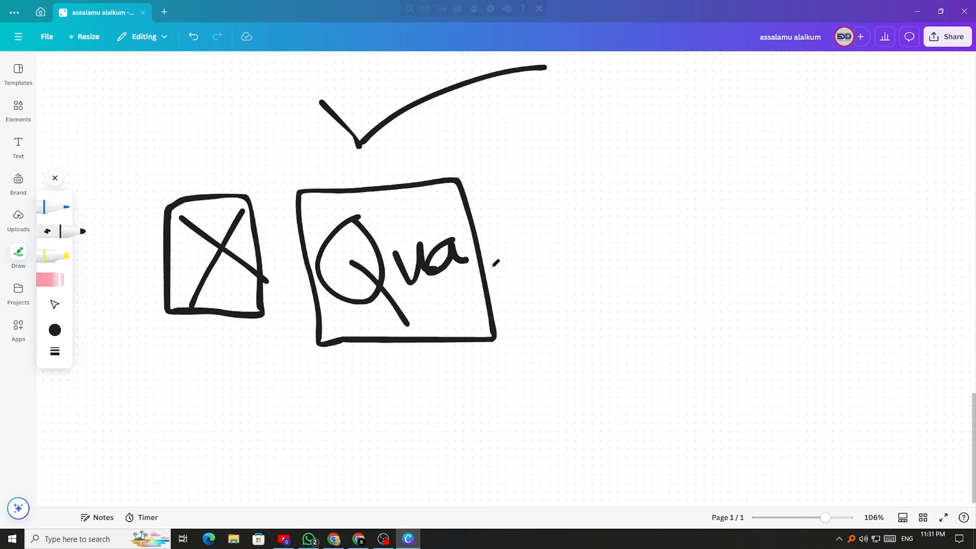
scroll(495, 262, "down", 8)
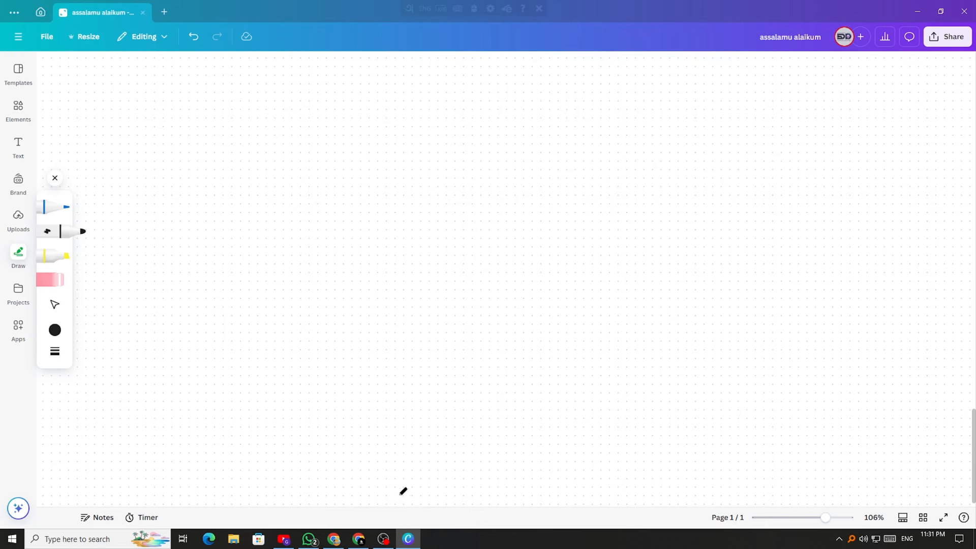
Move from the Grow With Content page to the YouTube Studio Channel dashboard window
left_click(283, 539)
scroll(133, 365, "down", 4)
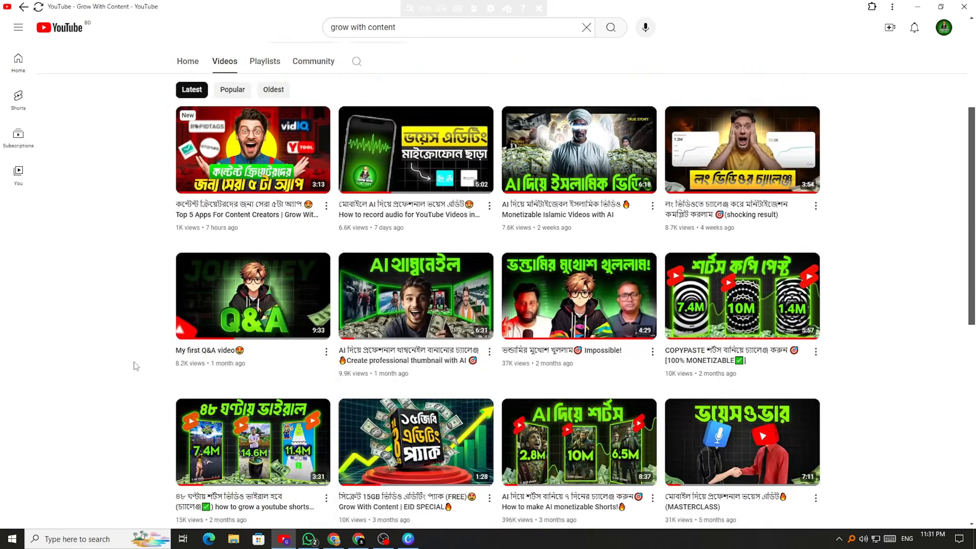
scroll(136, 366, "down", 9)
scroll(136, 366, "up", 13)
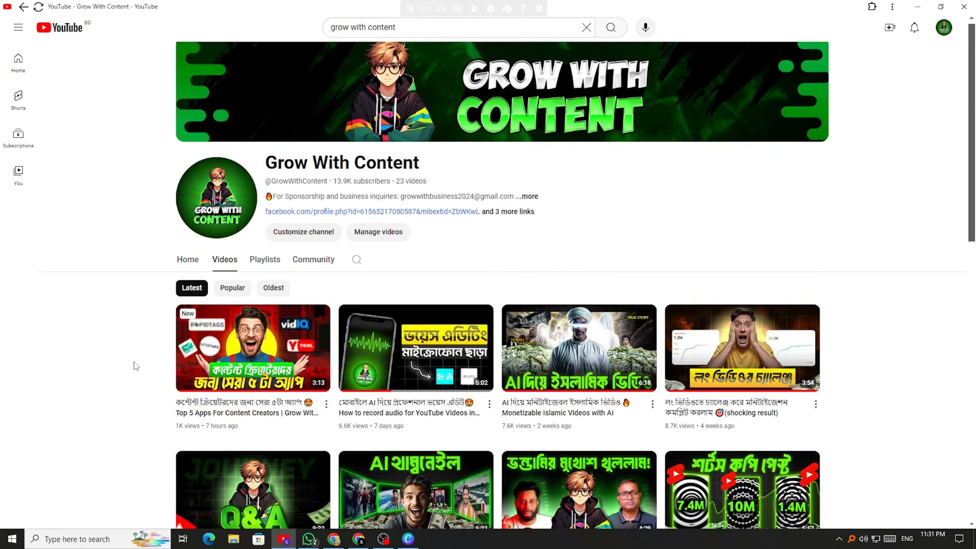
left_click(358, 539)
mouse_move(339, 541)
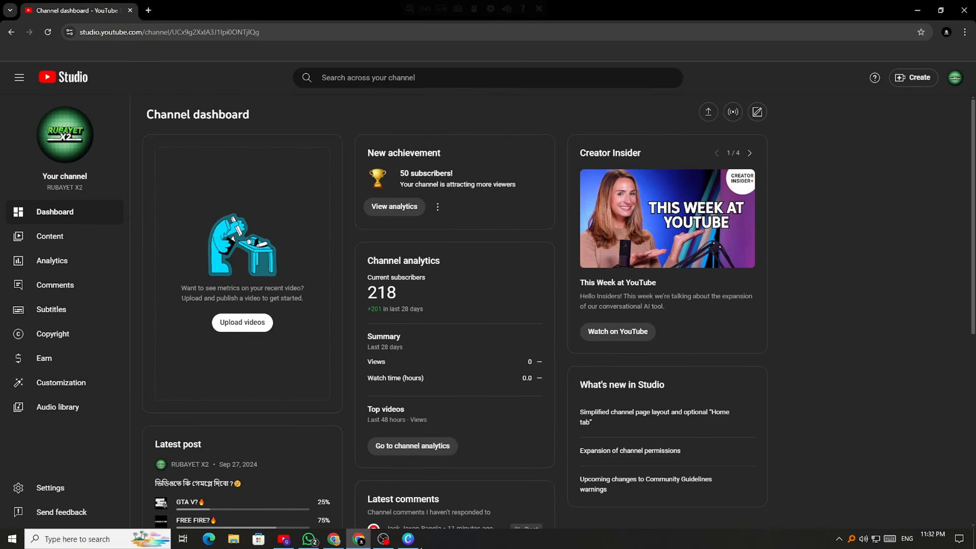
Flip to Canva and back to bring the YouTube Studio Channel dashboard forward
left_click(408, 539)
scroll(237, 303, "up", 8)
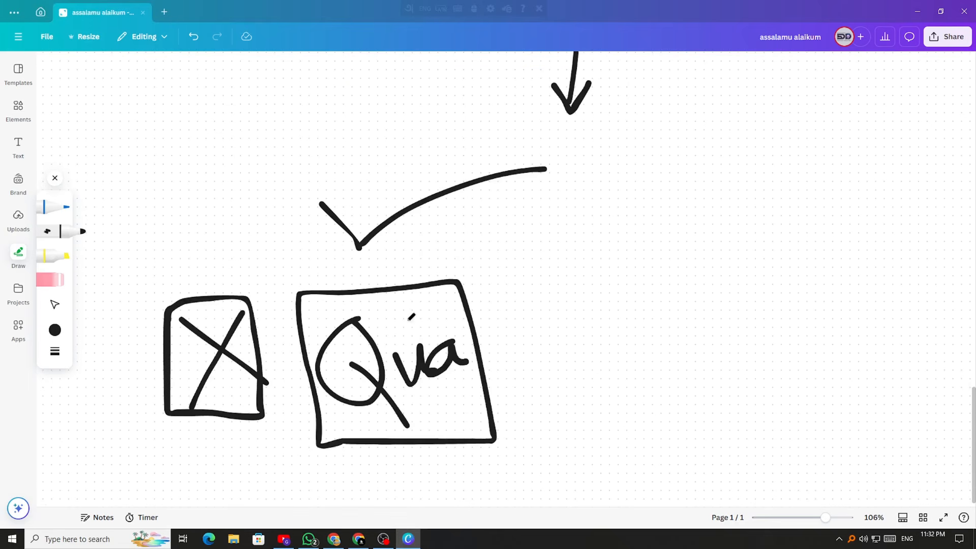
left_click(329, 546)
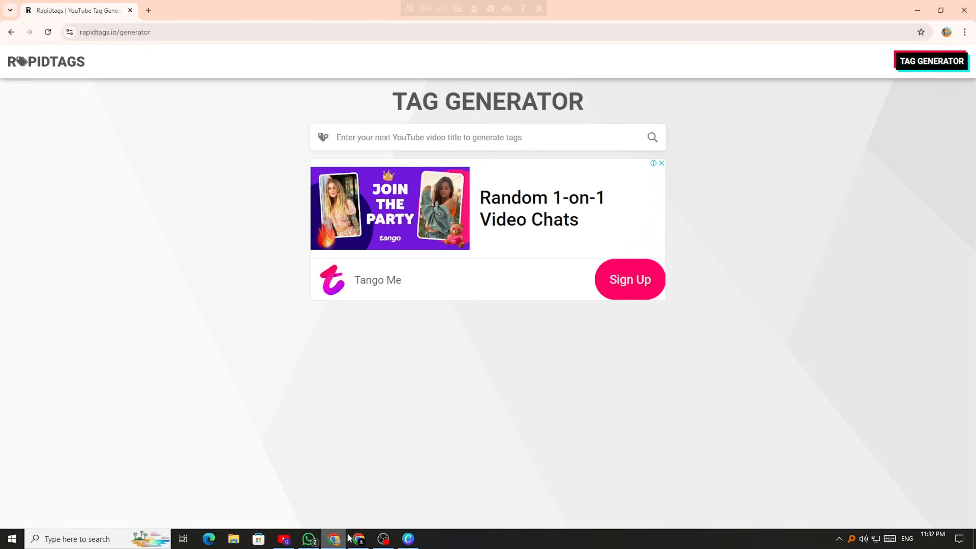
left_click(358, 539)
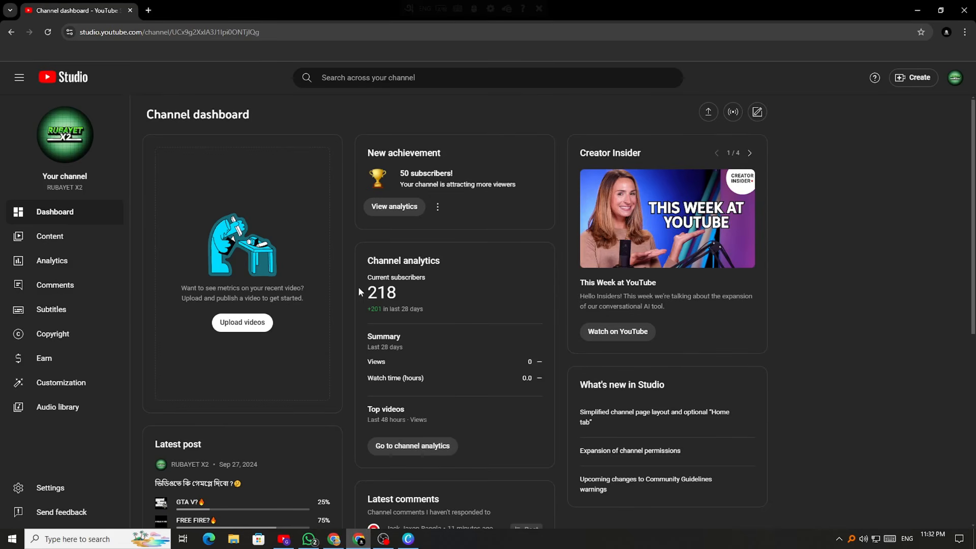
Highlight the 218 figure under Current subscribers on the dashboard
mouse_move(370, 294)
left_mouse_down()
mouse_move(388, 294)
mouse_move(368, 292)
left_mouse_up()
left_click(425, 295)
left_click_drag(397, 294, 493, 318)
left_click(372, 300)
double_click(390, 293)
left_click_drag(385, 293, 399, 323)
Switch to Canva and scroll the whiteboard to the crossed box and boxed 'Qua'
left_click(408, 538)
scroll(630, 381, "down", 3)
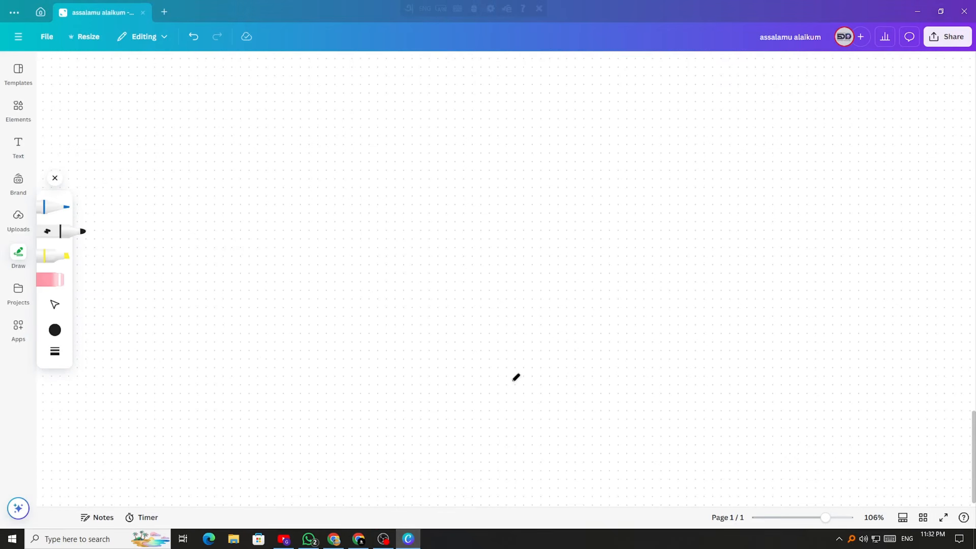
scroll(514, 378, "up", 20)
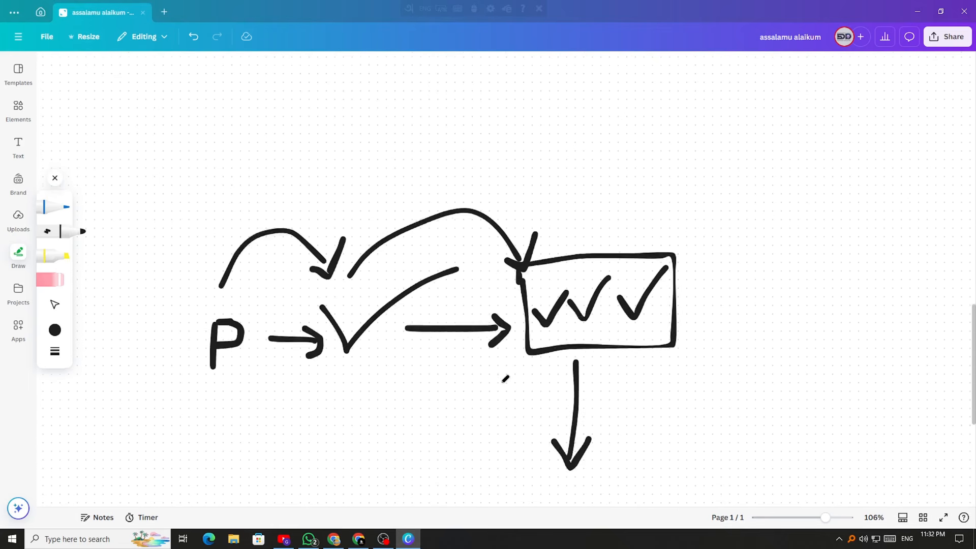
scroll(505, 378, "up", 10)
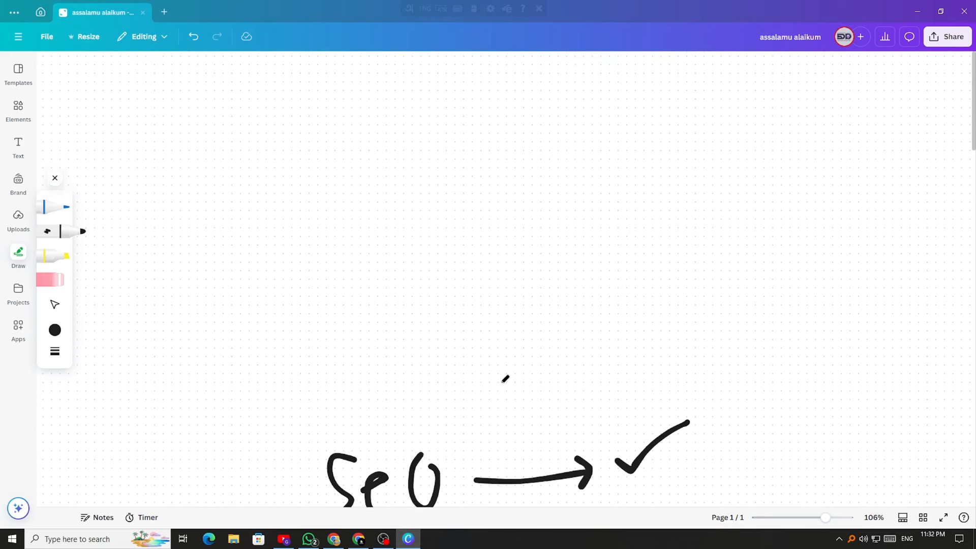
scroll(505, 379, "down", 6)
scroll(505, 379, "down", 20)
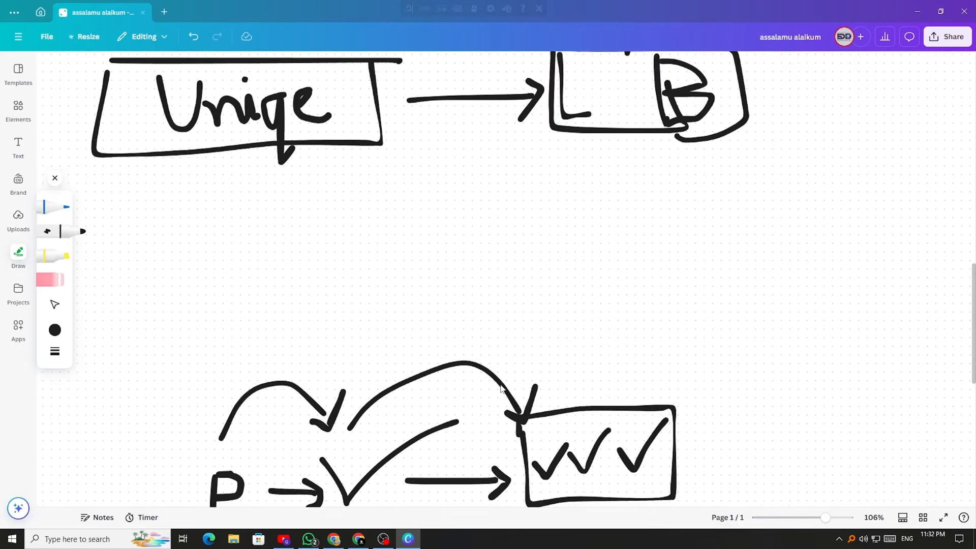
scroll(502, 388, "down", 2)
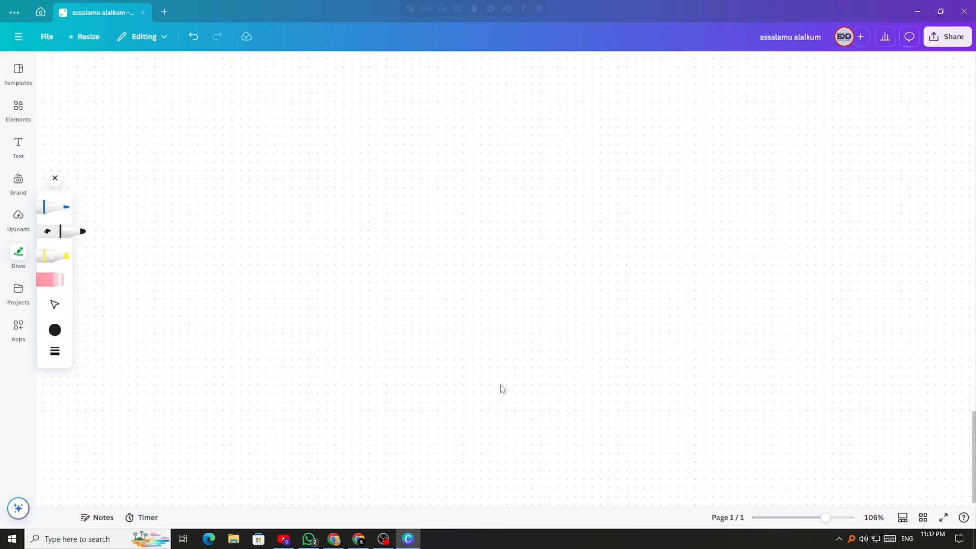
scroll(502, 389, "up", 10)
scroll(503, 388, "down", 10)
scroll(502, 389, "up", 6)
scroll(502, 389, "down", 3)
Draw an arrow leading right from the Qua box's edge
scroll(502, 389, "up", 7)
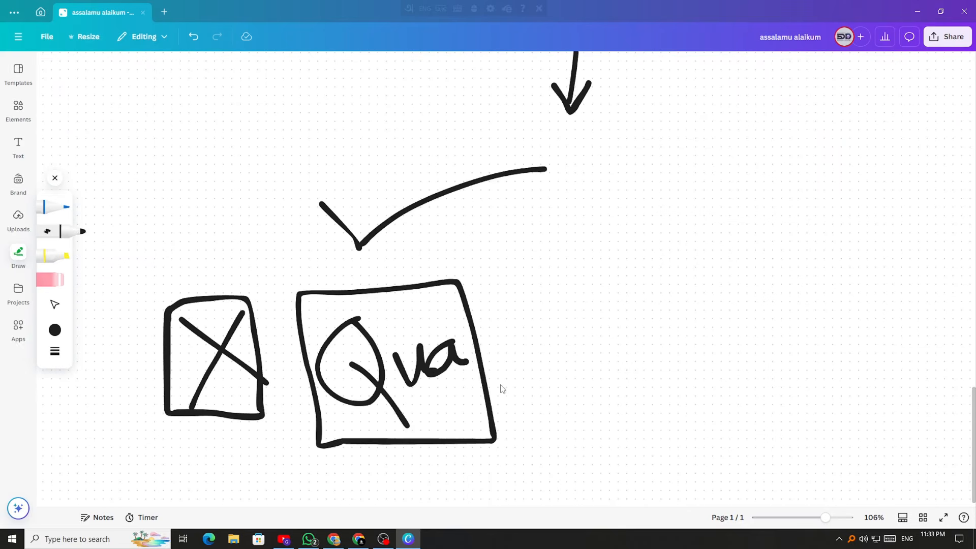
left_click_drag(483, 358, 564, 359)
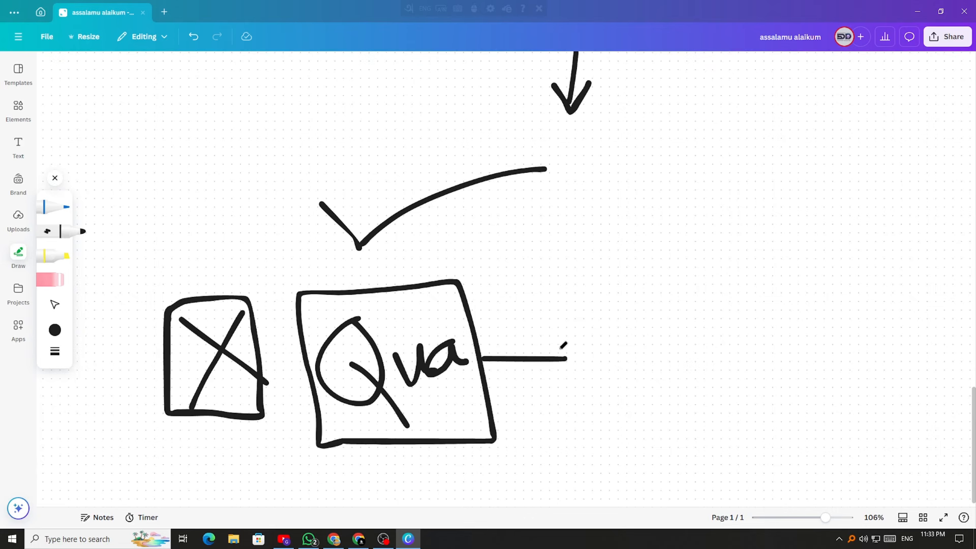
mouse_move(557, 349)
left_mouse_down()
mouse_move(571, 357)
mouse_move(565, 367)
left_mouse_up()
scroll(448, 341, "down", 3)
scroll(448, 342, "up", 3)
scroll(447, 340, "down", 8)
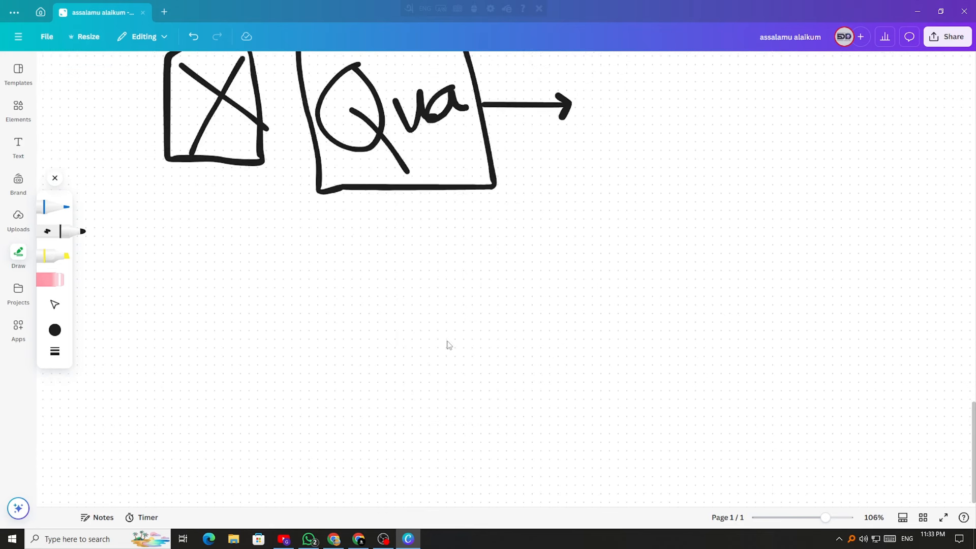
Draw a letter H with a dot on empty canvas
left_click_drag(196, 191, 186, 235)
mouse_move(224, 189)
left_mouse_down()
mouse_move(220, 226)
mouse_move(218, 208)
left_mouse_up()
left_click(229, 213)
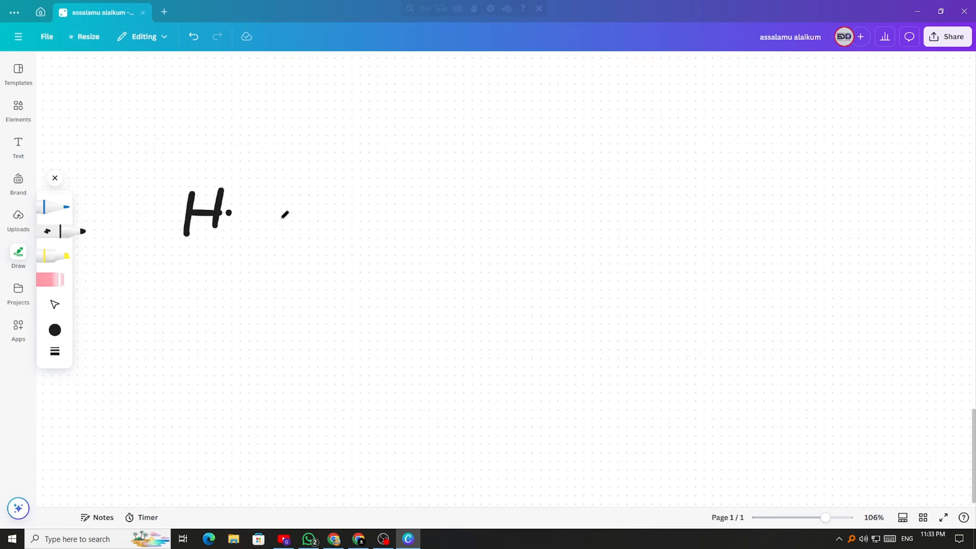
scroll(285, 215, "up", 5)
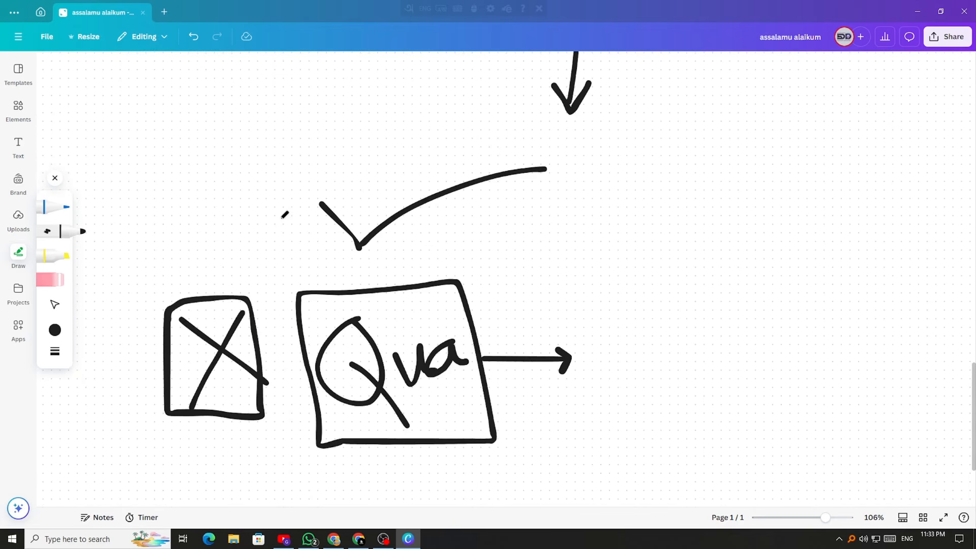
scroll(284, 214, "down", 5)
Select and delete each stroke of the H and its dot
left_click(54, 304)
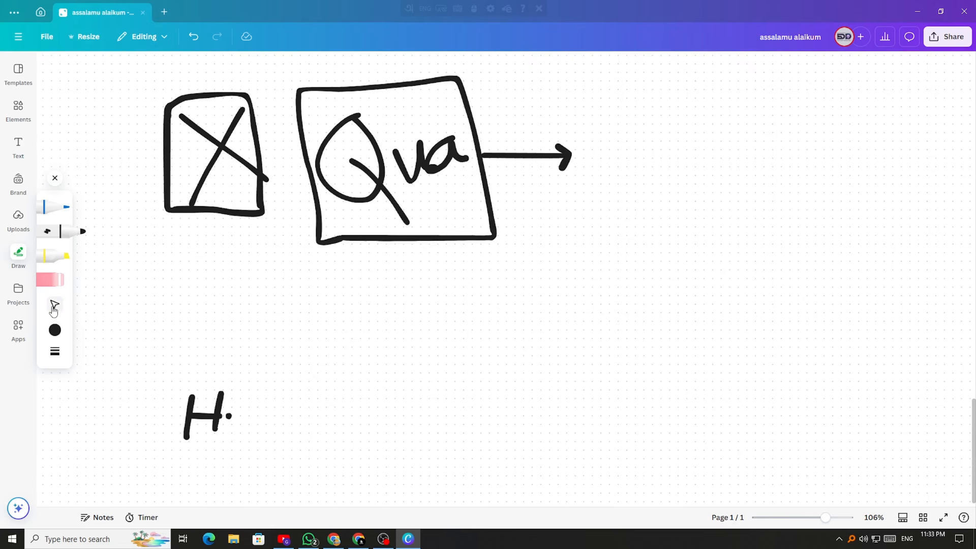
left_click(206, 415)
key("Delete")
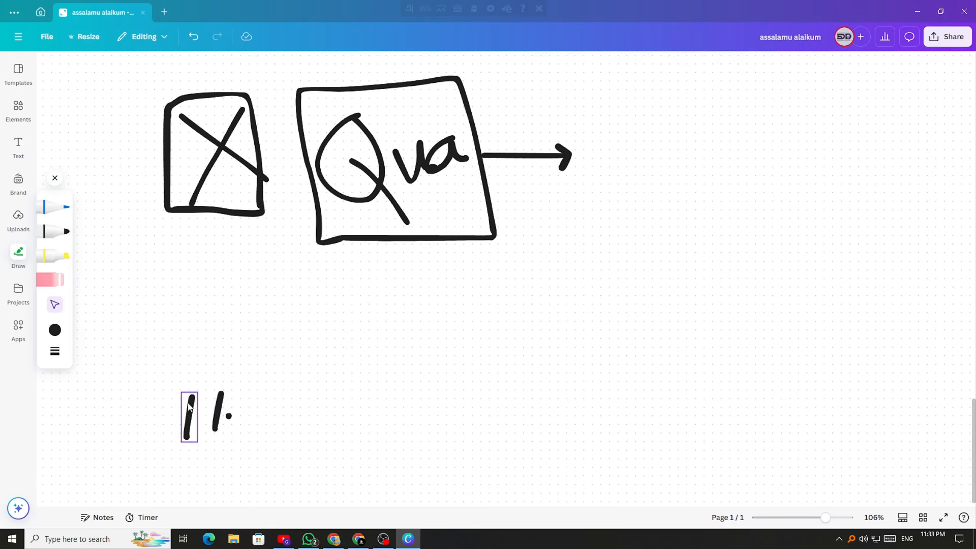
left_click(190, 410)
key("Delete")
left_click(217, 404)
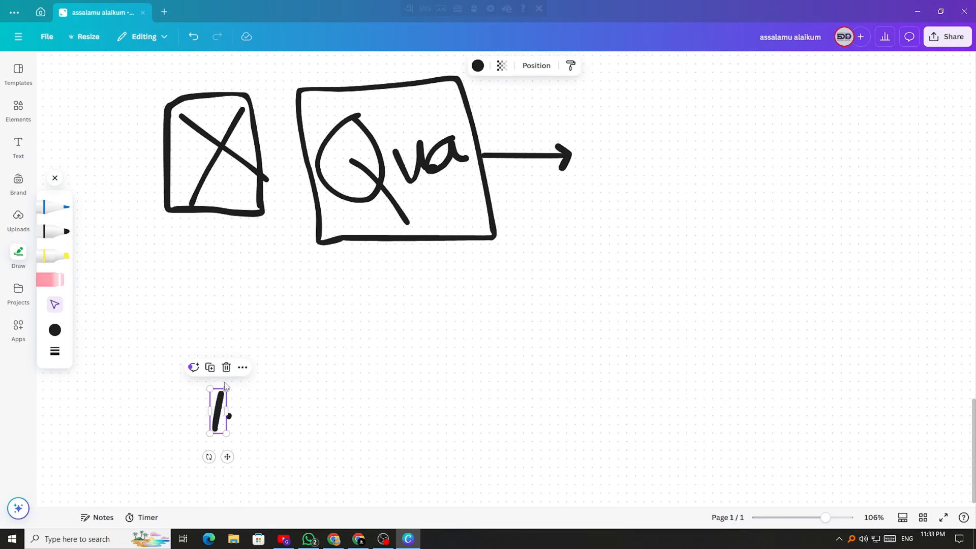
key("Delete")
left_click(228, 415)
key("Delete")
Return to the black marker and scroll around the whiteboard
left_click(55, 231)
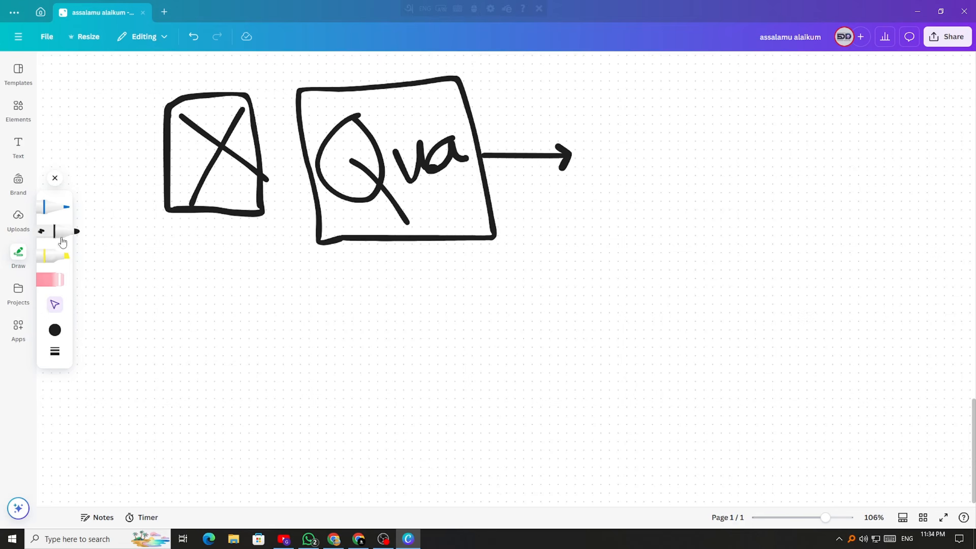
scroll(329, 342, "down", 5)
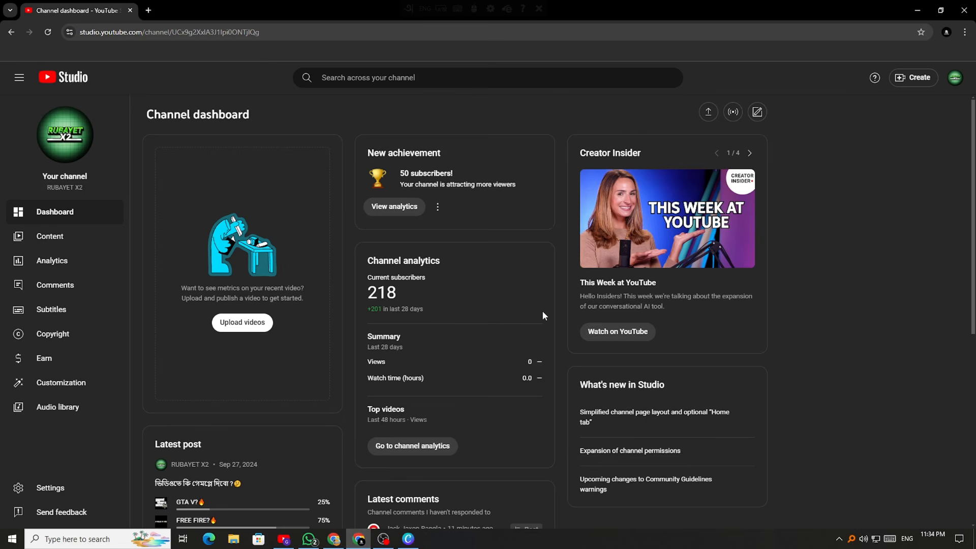
scroll(542, 310, "down", 2)
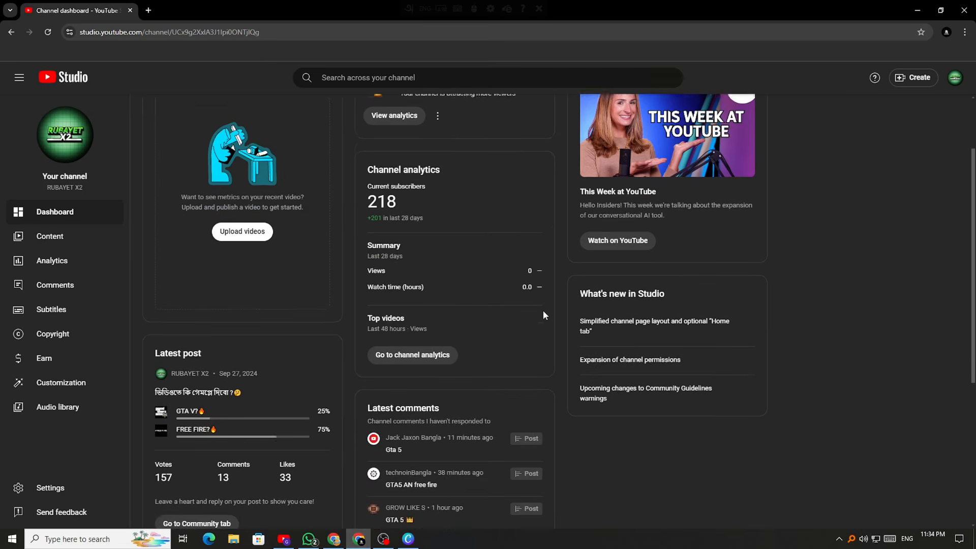
scroll(543, 310, "up", 2)
scroll(384, 309, "down", 5)
scroll(384, 308, "up", 5)
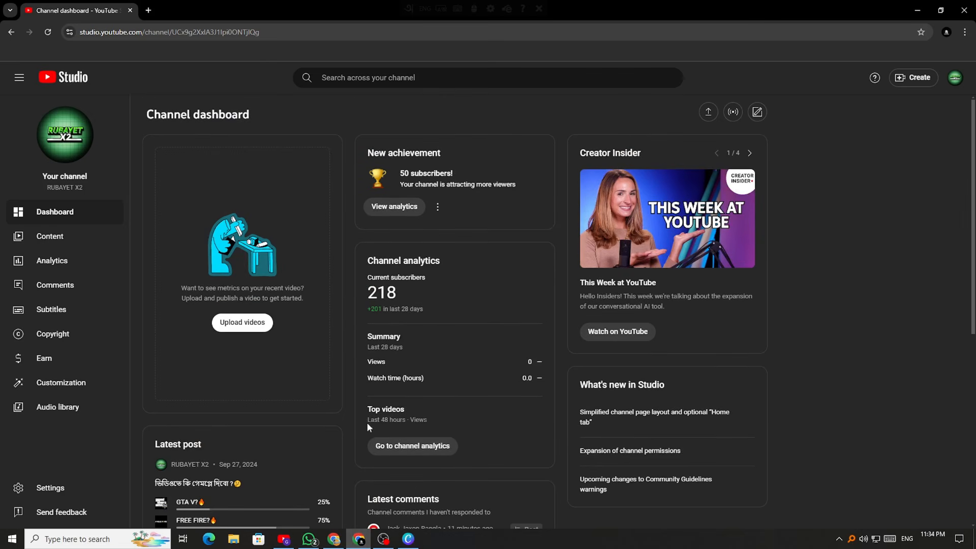
Back in Canva, handwrite 'Suc' to the right of the Qua arrow
left_click(408, 539)
scroll(509, 287, "up", 3)
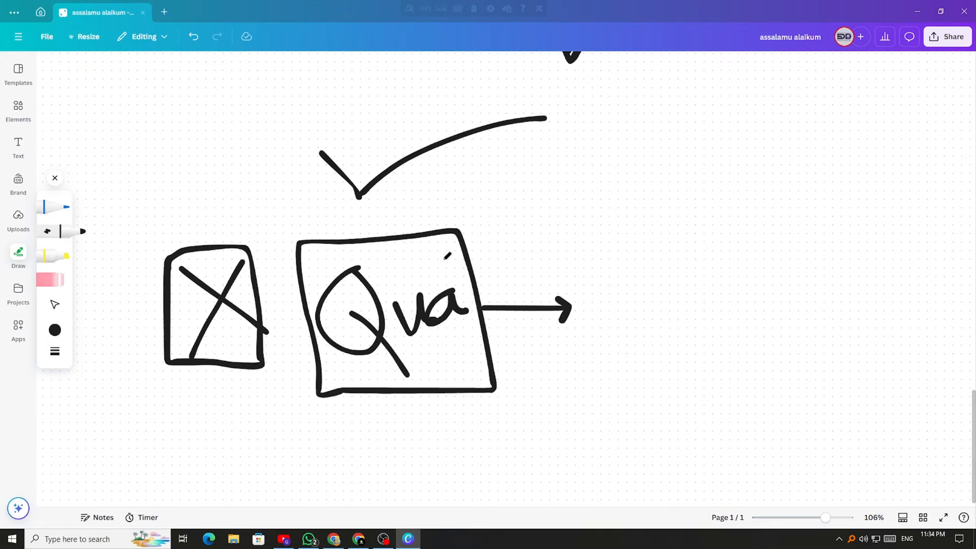
mouse_move(646, 271)
left_mouse_down()
mouse_move(653, 315)
mouse_move(599, 339)
left_mouse_up()
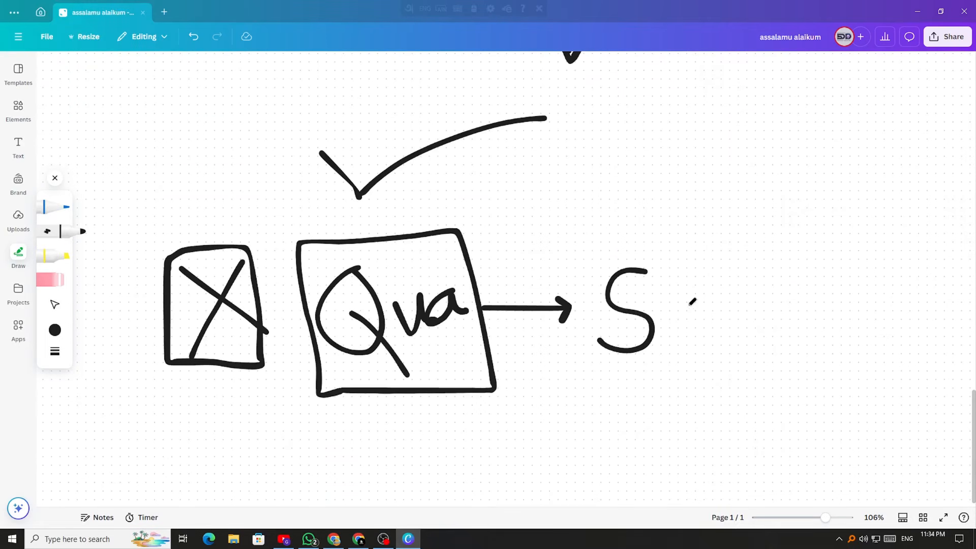
mouse_move(671, 308)
left_mouse_down()
mouse_move(701, 292)
mouse_move(706, 326)
left_mouse_up()
left_click_drag(741, 298, 753, 321)
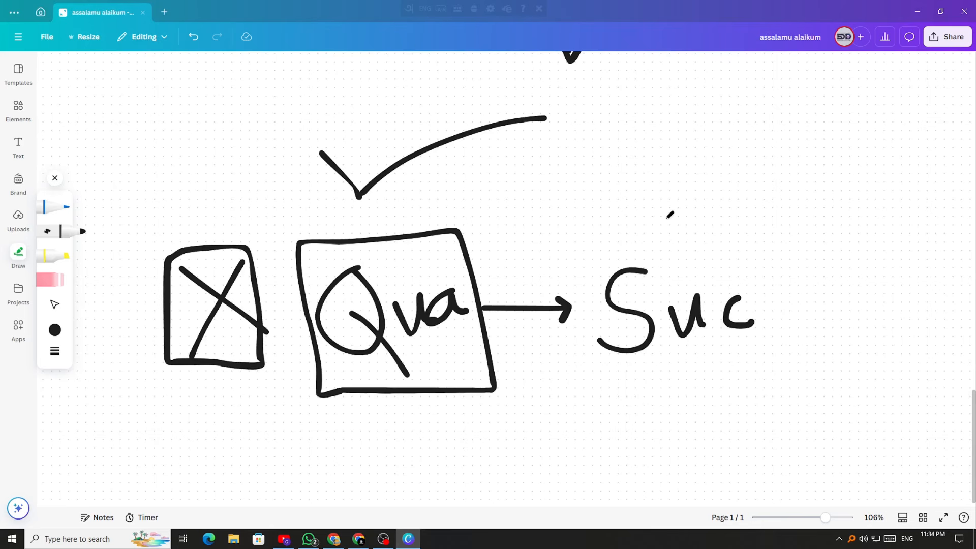
Sketch a small crowd of figures above 'Suc' and box them together
mouse_move(662, 219)
left_mouse_down()
mouse_move(714, 220)
mouse_move(670, 213)
mouse_move(697, 217)
mouse_move(666, 200)
mouse_move(714, 195)
left_mouse_up()
left_click_drag(662, 222, 725, 233)
left_click_drag(714, 192, 711, 189)
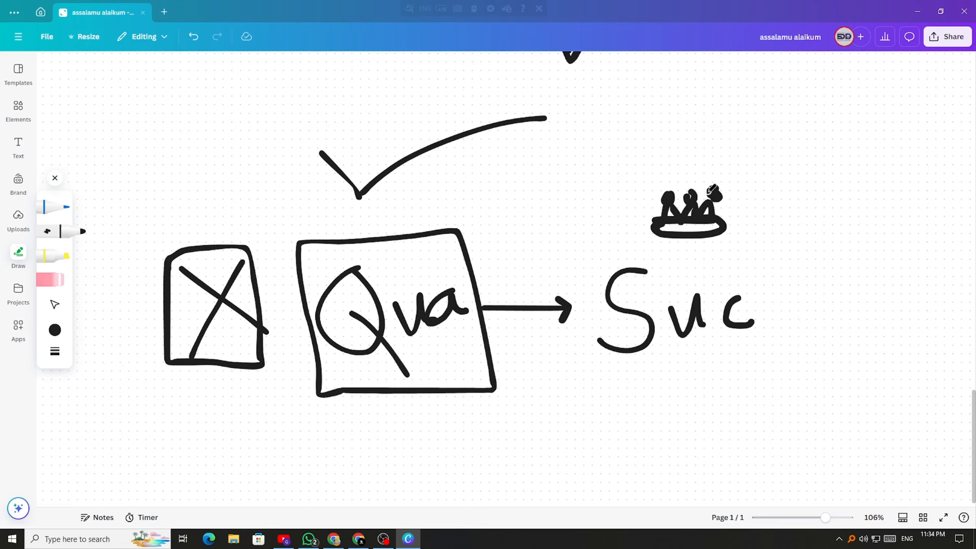
mouse_move(604, 220)
left_mouse_down()
mouse_move(862, 197)
mouse_move(578, 177)
left_mouse_up()
scroll(650, 381, "down", 4)
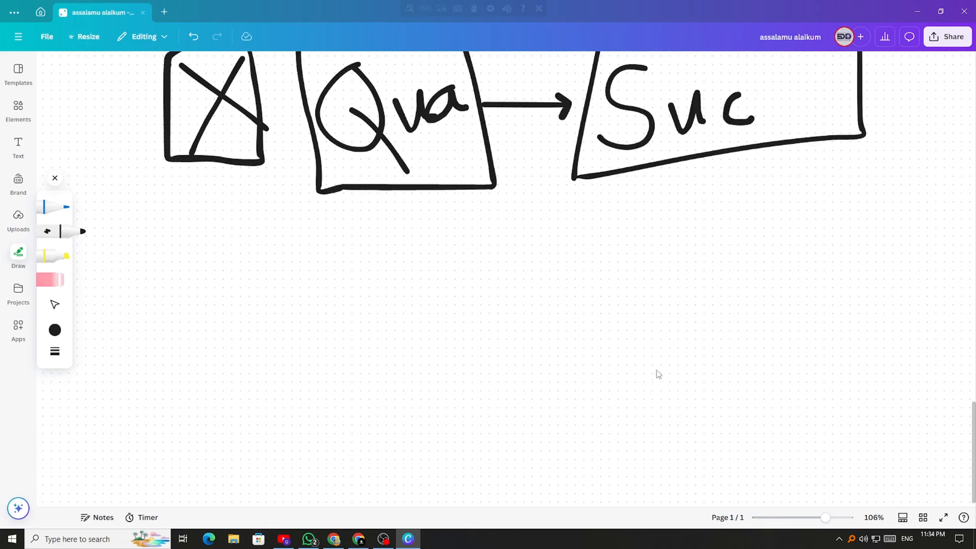
scroll(658, 369, "up", 3)
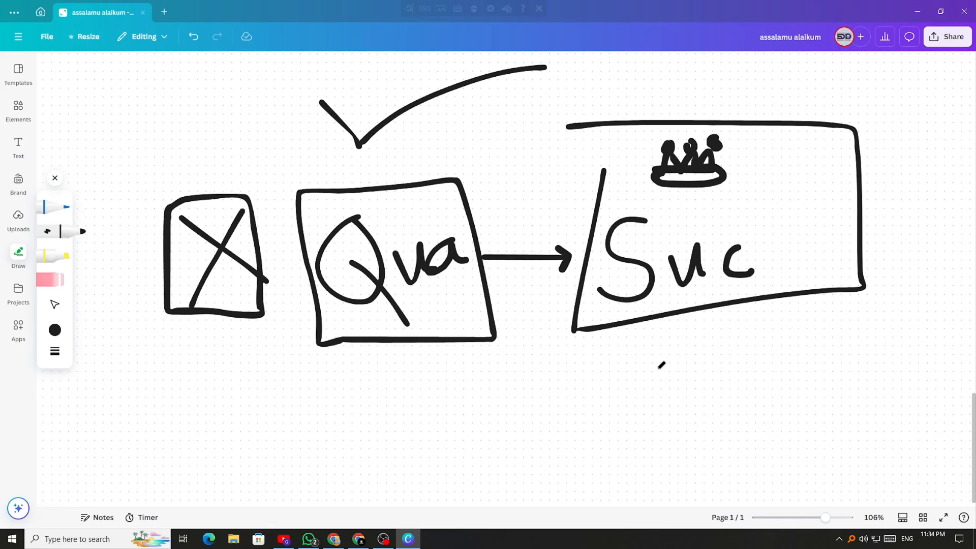
scroll(662, 365, "down", 5)
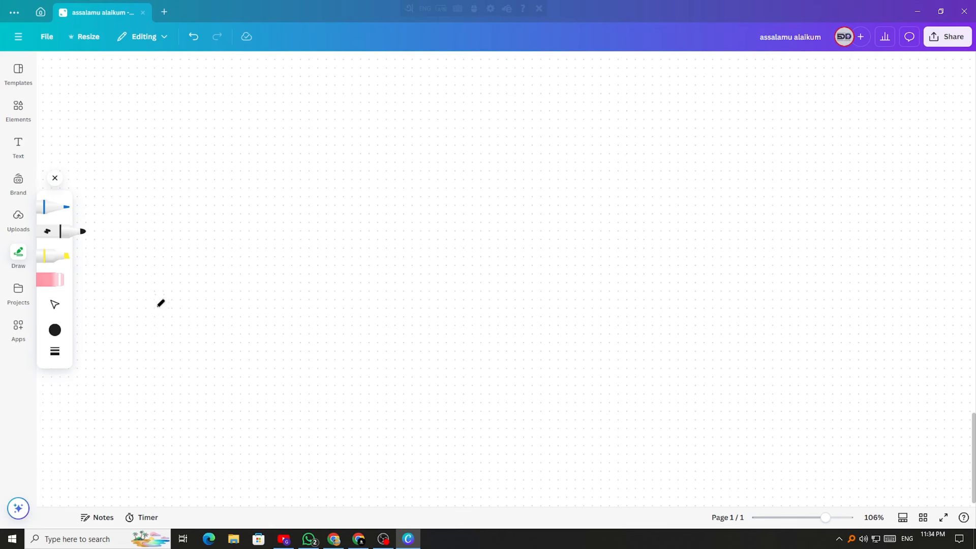
Draw a 2 arrowing to a boxed V, then a long arrow to a boxed check mark
mouse_move(163, 215)
left_mouse_down()
mouse_move(204, 264)
mouse_move(299, 233)
mouse_move(291, 248)
left_mouse_up()
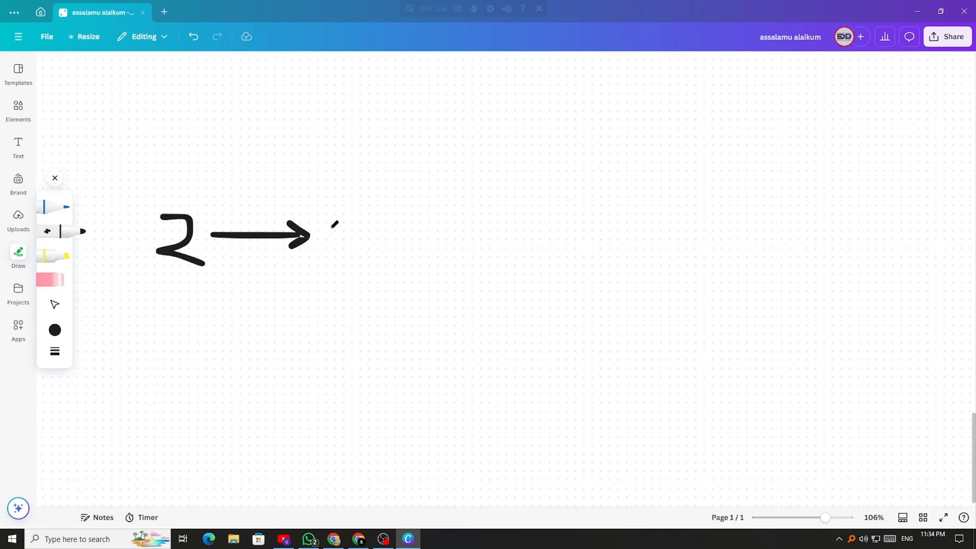
mouse_move(335, 214)
left_mouse_down()
mouse_move(336, 231)
mouse_move(392, 273)
mouse_move(327, 202)
mouse_move(366, 242)
mouse_move(387, 218)
mouse_move(581, 242)
mouse_move(563, 263)
left_mouse_up()
mouse_move(615, 218)
left_mouse_down()
mouse_move(679, 257)
mouse_move(688, 229)
mouse_move(799, 231)
mouse_move(789, 241)
left_mouse_up()
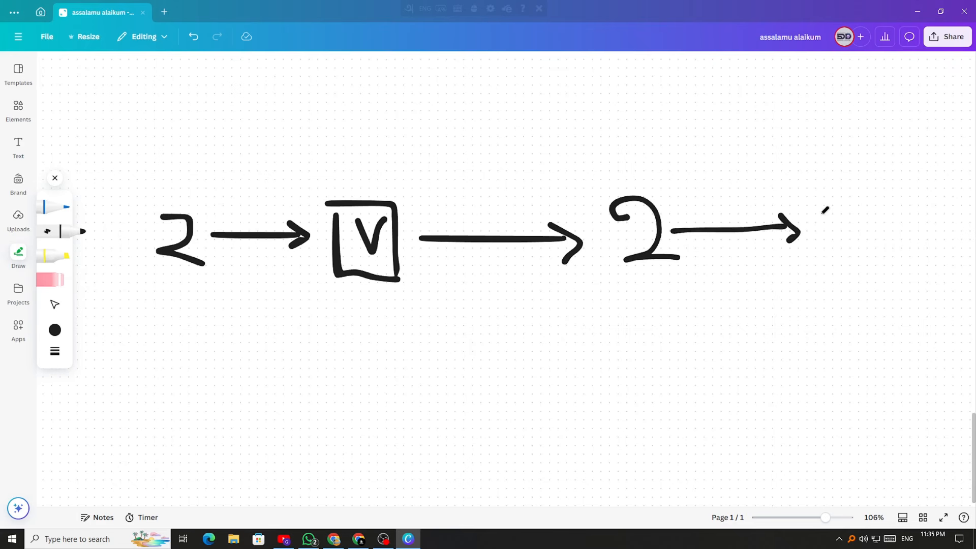
mouse_move(813, 204)
left_mouse_down()
mouse_move(813, 270)
mouse_move(813, 204)
mouse_move(841, 229)
mouse_move(868, 206)
left_mouse_up()
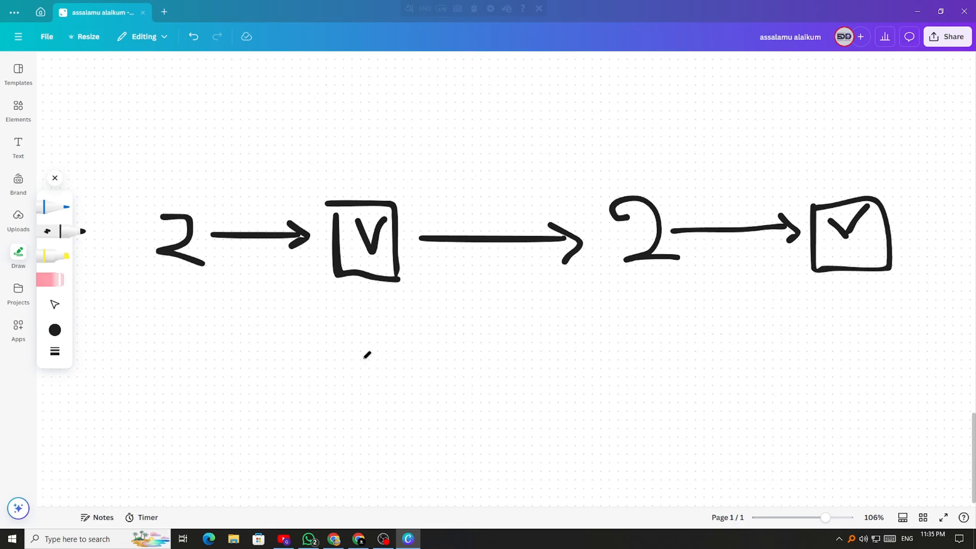
Box the left and right 2-to-tick groups and add a check mark above each
mouse_move(148, 152)
left_mouse_down()
mouse_move(336, 268)
mouse_move(412, 167)
mouse_move(108, 166)
left_mouse_up()
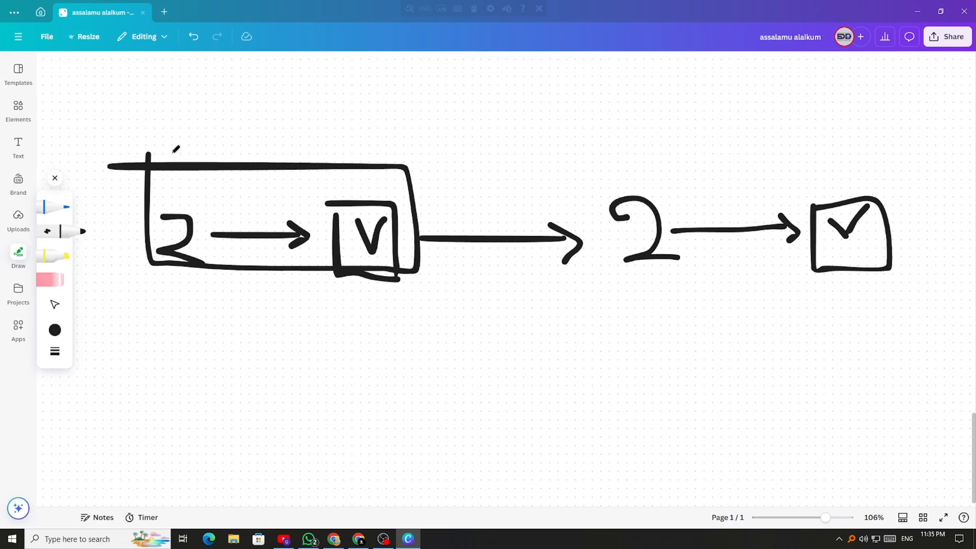
left_click_drag(163, 137, 282, 117)
mouse_move(591, 156)
left_mouse_down()
mouse_move(616, 294)
mouse_move(846, 142)
mouse_move(552, 148)
left_mouse_up()
left_click_drag(634, 111, 873, 53)
Redraw the right 2 as a 3 and add another check mark in the right box
scroll(666, 164, "up", 1)
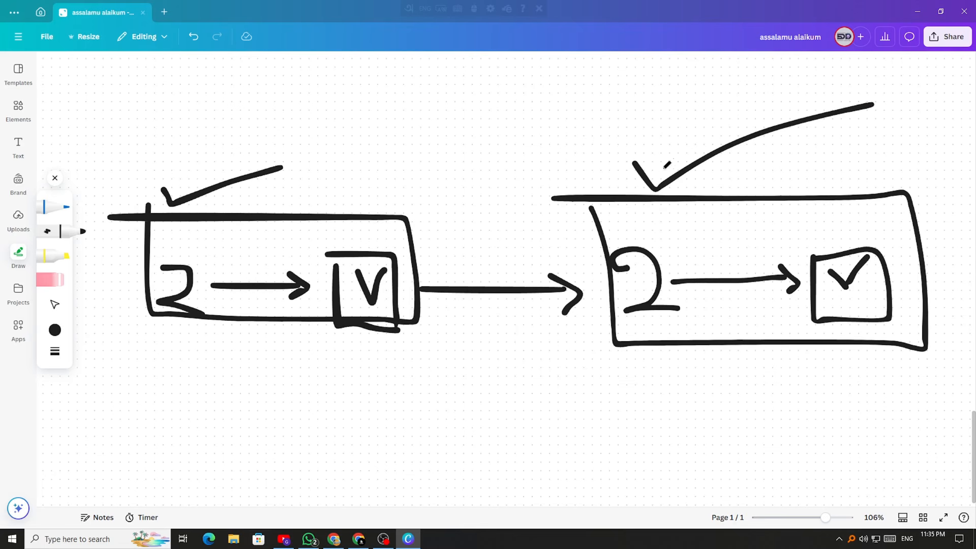
scroll(663, 193, "down", 1)
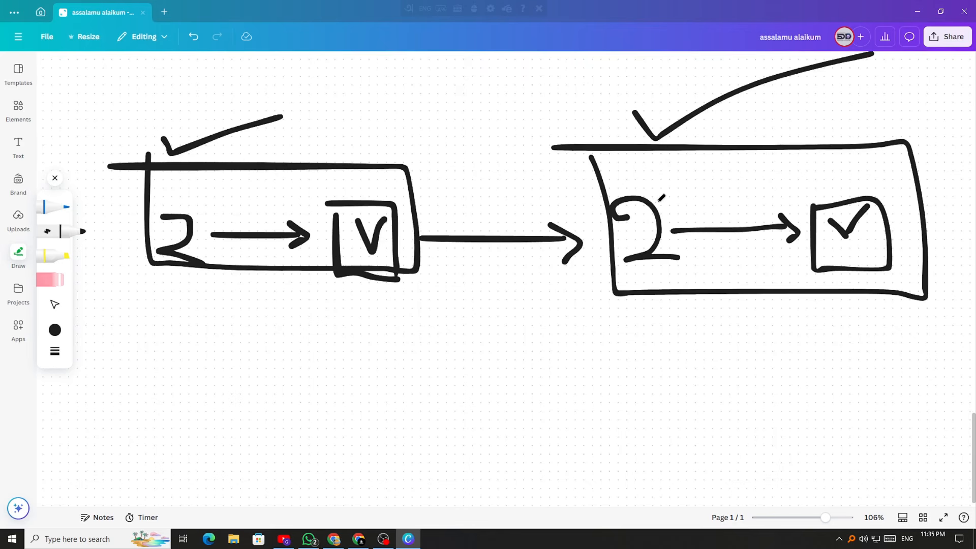
mouse_move(670, 255)
left_mouse_down()
mouse_move(678, 279)
mouse_move(645, 281)
left_mouse_up()
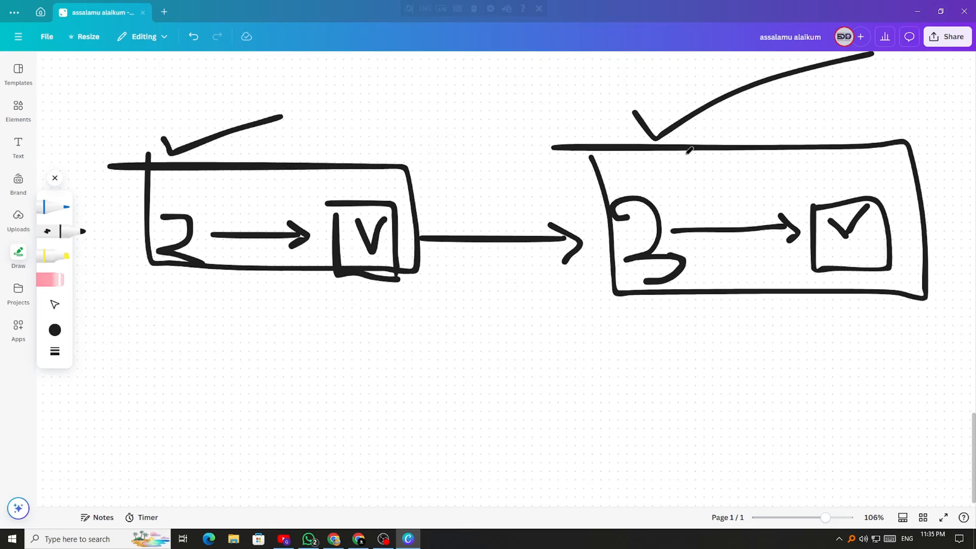
scroll(691, 153, "up", 1)
left_click_drag(664, 224, 806, 183)
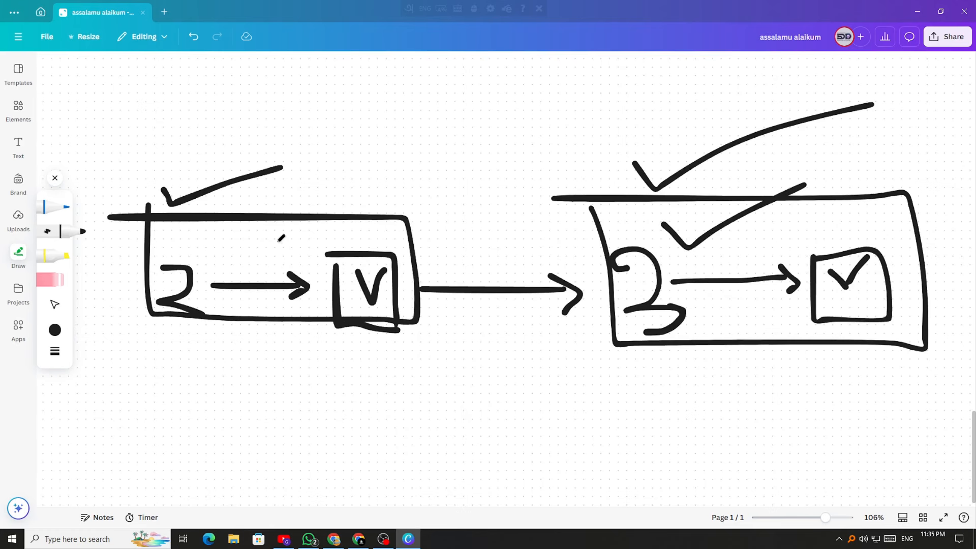
Erase the left group's arrow, reselect the black marker, and switch to YouTube Studio
scroll(385, 324, "down", 3)
scroll(385, 305, "up", 6)
scroll(598, 269, "down", 4)
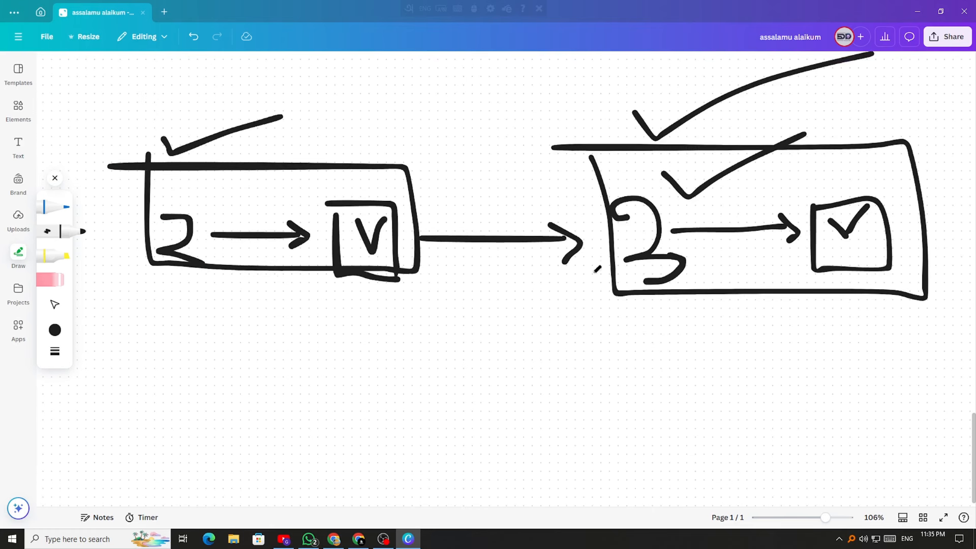
scroll(379, 285, "down", 3)
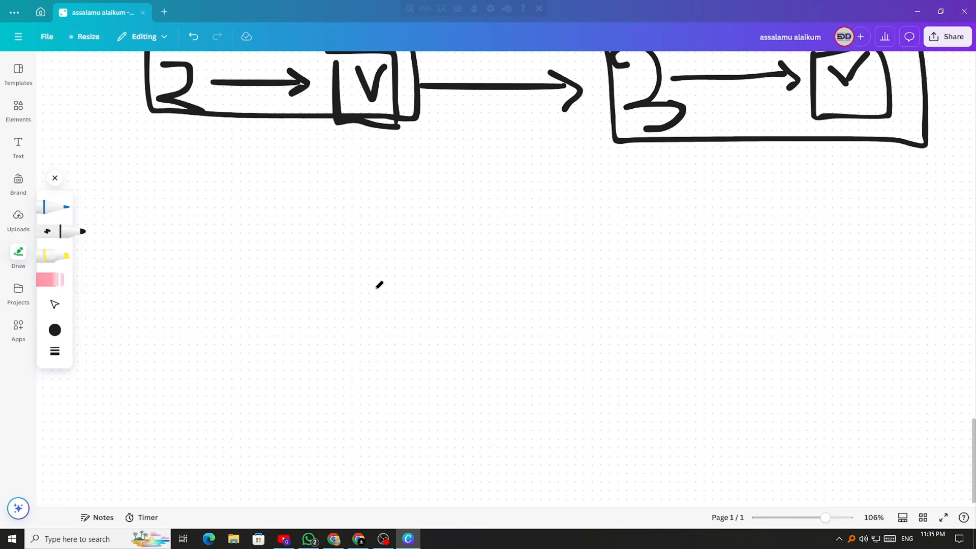
scroll(379, 284, "down", 1)
scroll(379, 284, "up", 7)
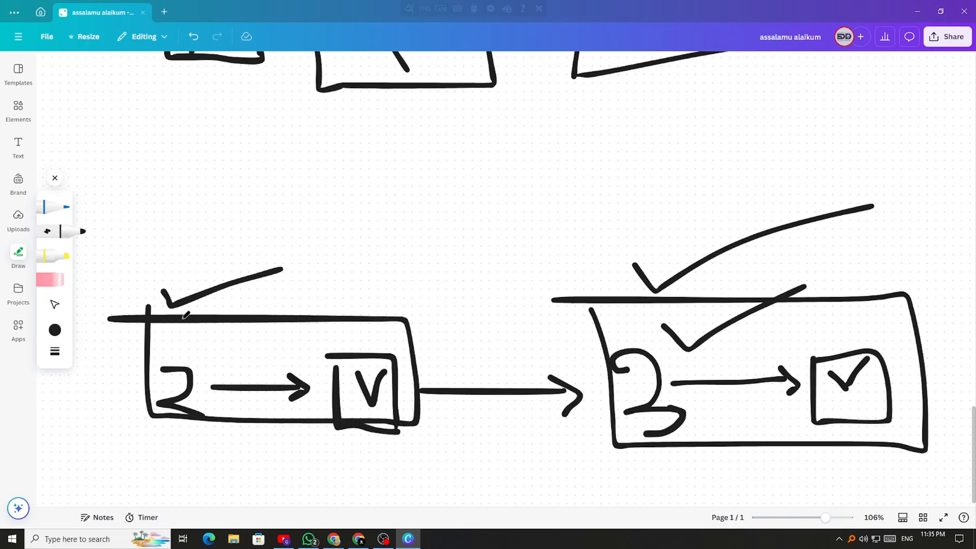
left_click(58, 289)
left_click_drag(257, 387, 298, 383)
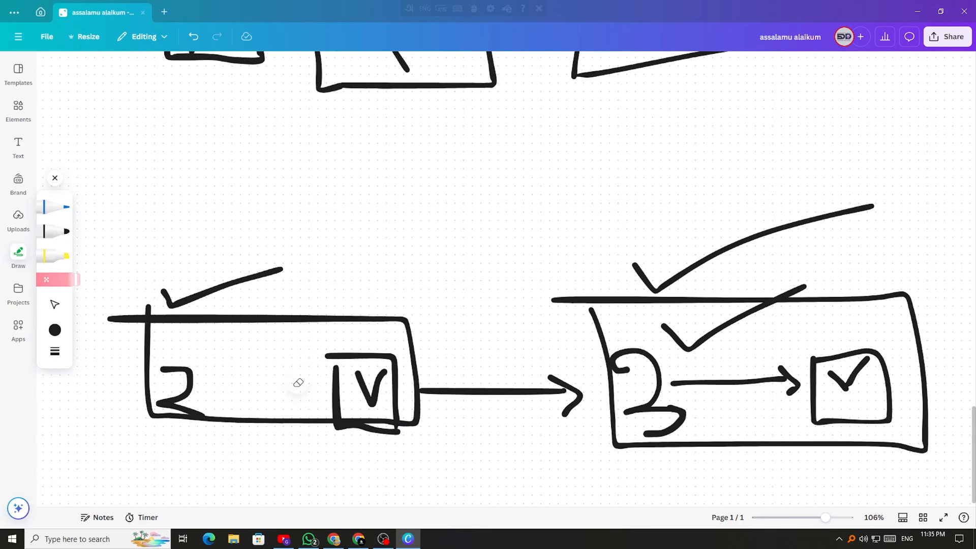
left_click(67, 237)
scroll(365, 449, "down", 9)
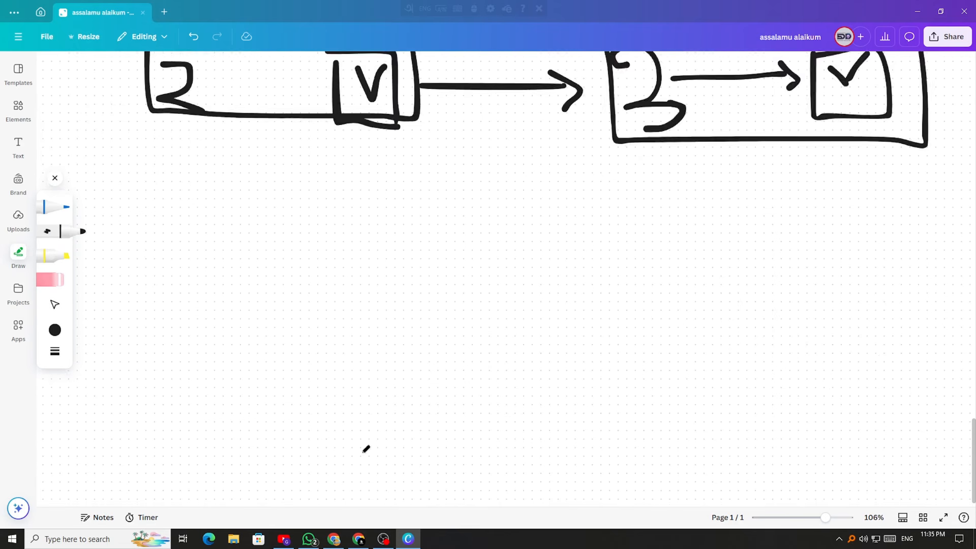
left_click(358, 538)
scroll(433, 361, "down", 3)
Open the channel Settings showing US Dollar as default currency, then return to Canva
scroll(150, 430, "up", 3)
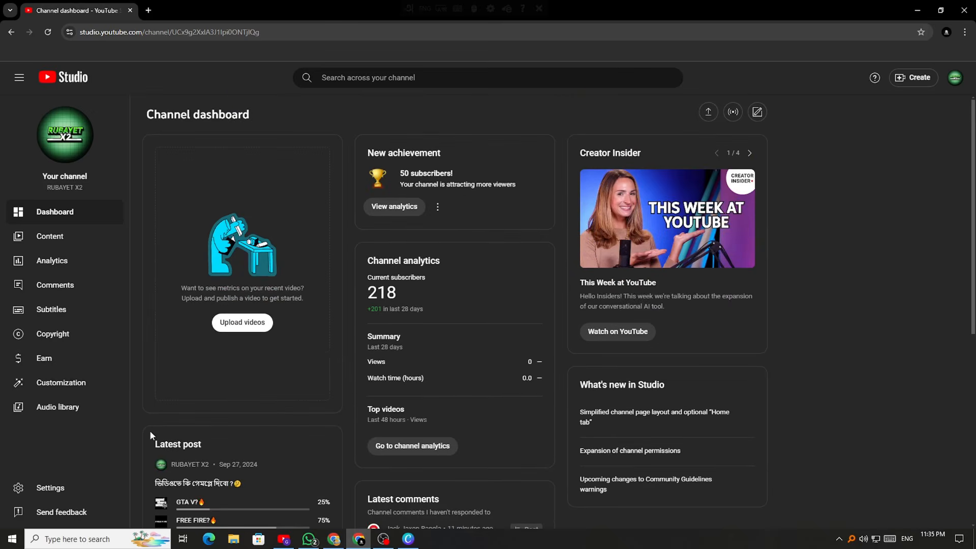
left_click(53, 490)
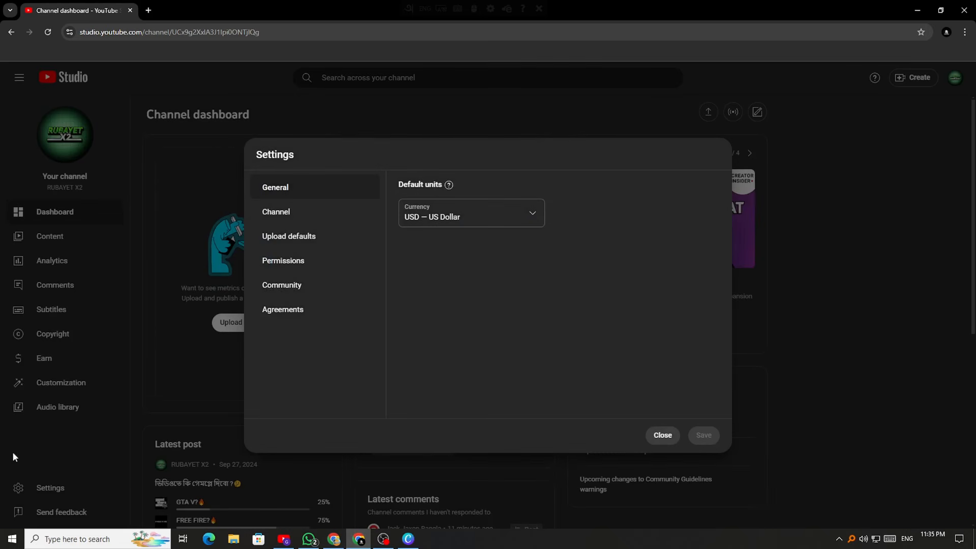
left_click(664, 436)
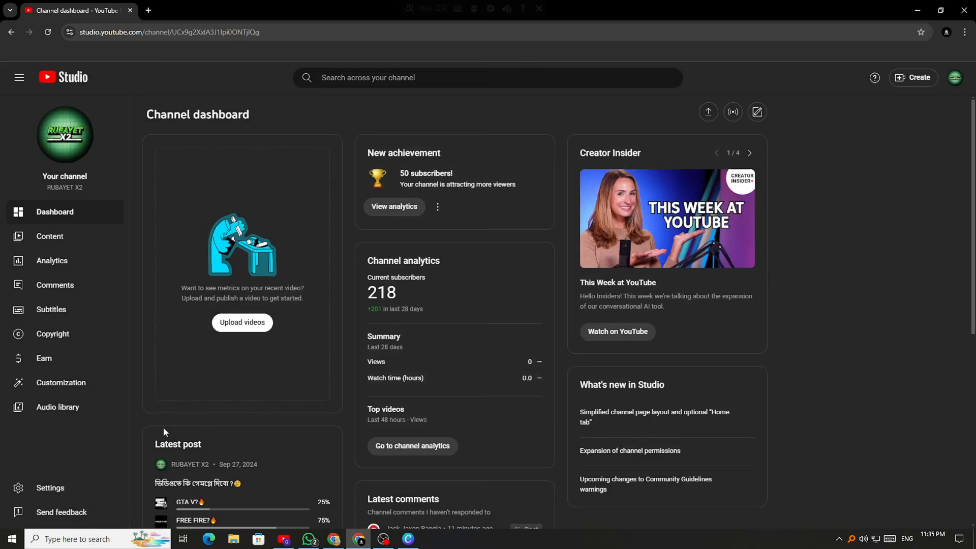
left_click(47, 489)
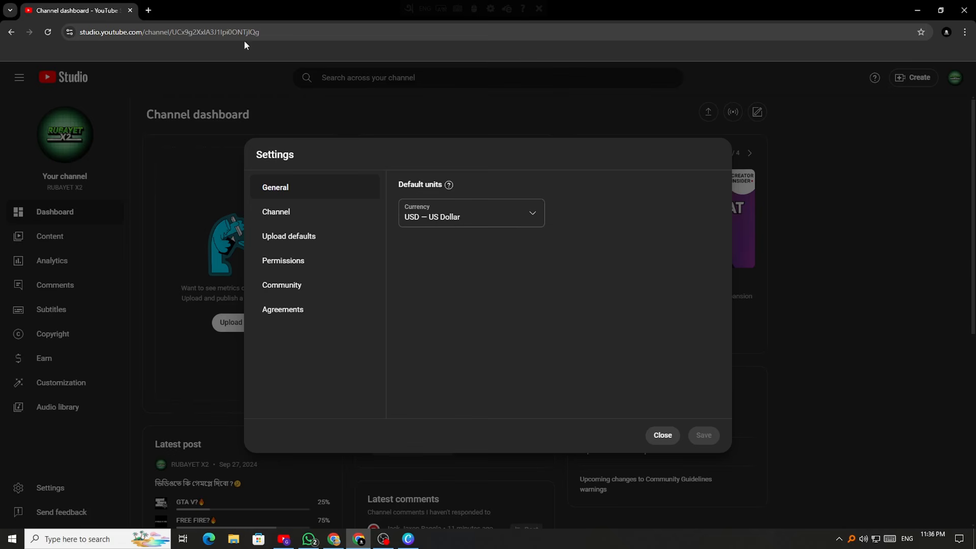
left_click(409, 539)
Draw a D and a dollar sign, erasing a stray J to their right
mouse_move(286, 248)
left_mouse_down()
mouse_move(285, 310)
mouse_move(327, 294)
mouse_move(304, 307)
left_mouse_up()
mouse_move(443, 257)
left_mouse_down()
mouse_move(422, 267)
mouse_move(399, 316)
left_mouse_up()
left_click_drag(447, 237, 395, 355)
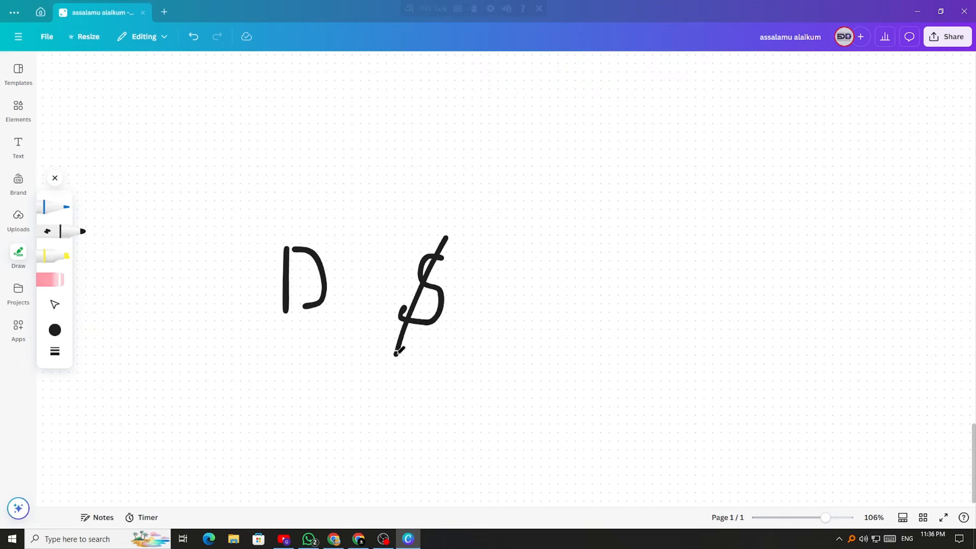
mouse_move(565, 253)
left_mouse_down()
mouse_move(604, 251)
mouse_move(583, 288)
mouse_move(588, 275)
mouse_move(572, 272)
mouse_move(636, 274)
mouse_move(625, 277)
left_mouse_up()
left_click(67, 285)
left_click(76, 233)
Add a currency-like glyph and an arrow from D to $, then return to YouTube Studio
mouse_move(589, 263)
left_mouse_down()
mouse_move(638, 249)
mouse_move(580, 250)
left_mouse_up()
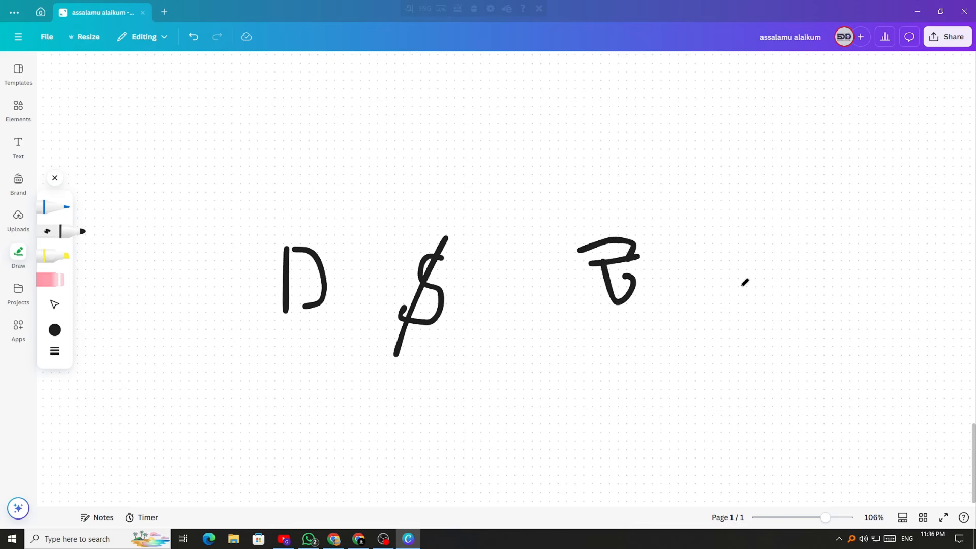
mouse_move(340, 273)
left_mouse_down()
mouse_move(379, 271)
mouse_move(360, 287)
left_mouse_up()
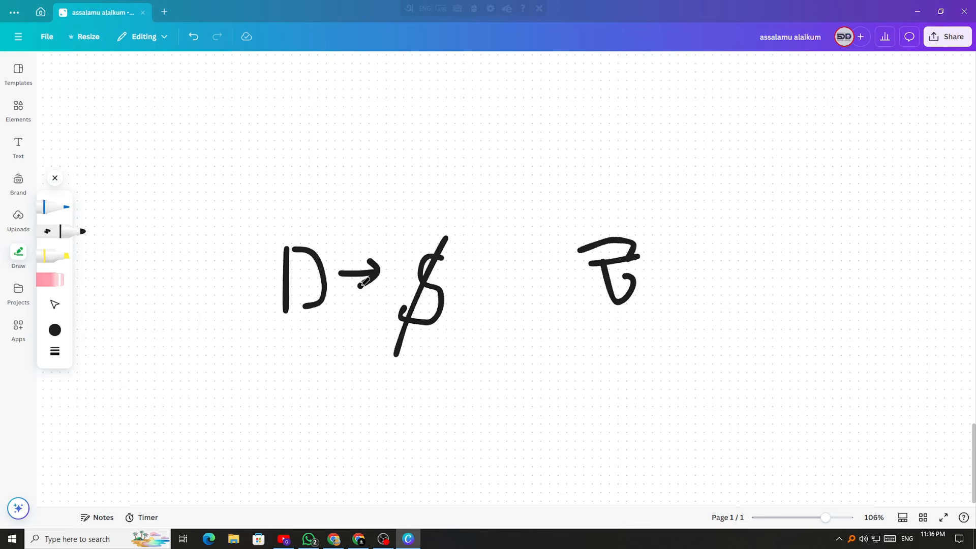
mouse_move(680, 249)
left_mouse_down()
mouse_move(712, 280)
mouse_move(673, 250)
mouse_move(706, 264)
left_mouse_up()
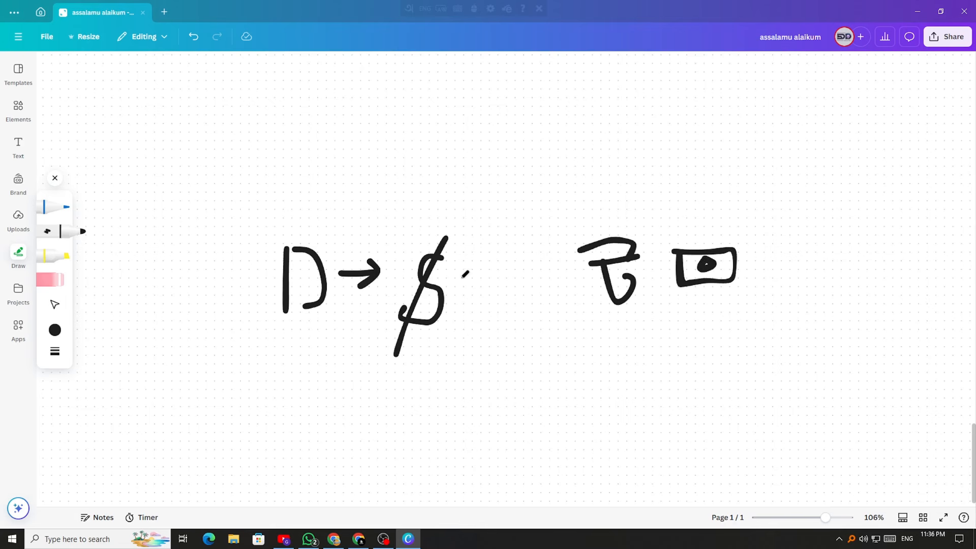
left_click(357, 539)
Browse the default currency list, keep US Dollar, and go to the Channel settings section
left_click(501, 227)
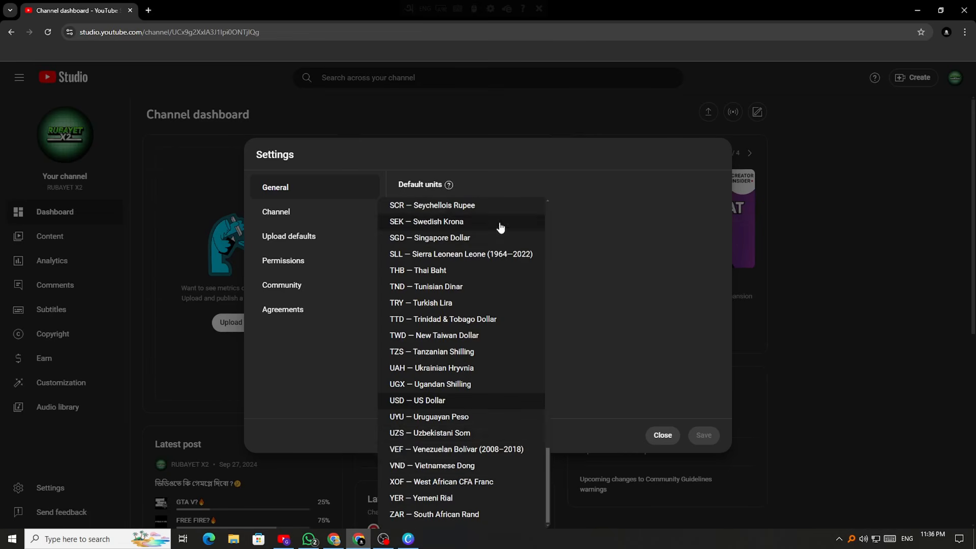
left_click(406, 402)
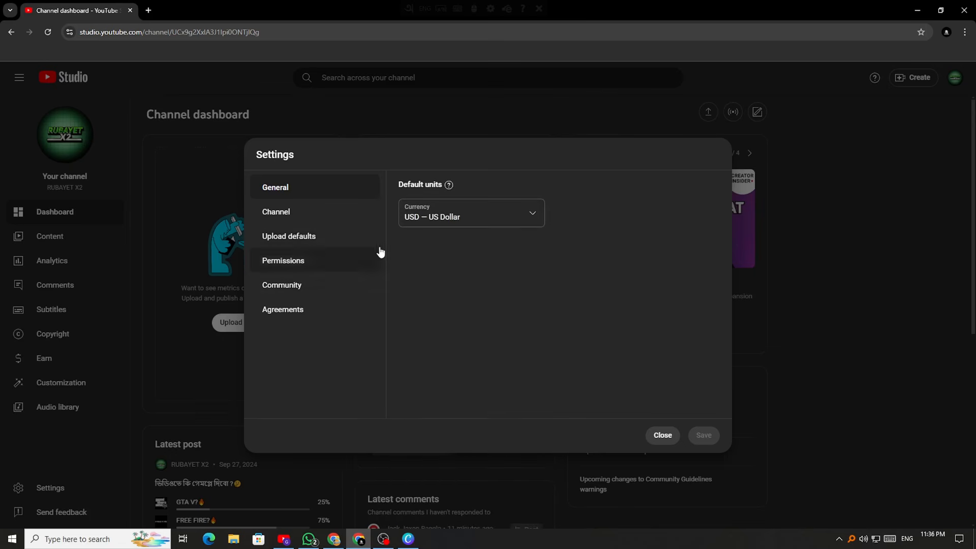
left_click(419, 219)
scroll(442, 320, "up", 20)
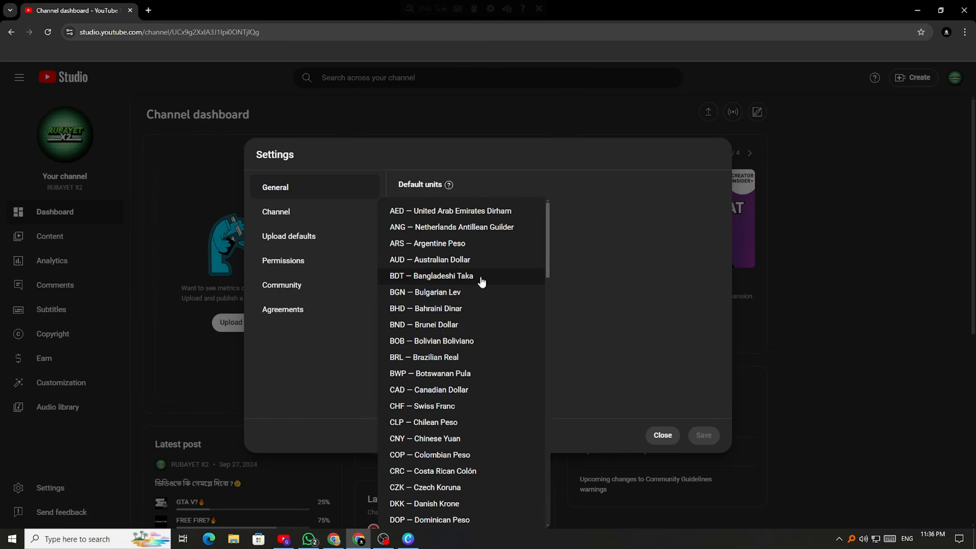
left_click(629, 263)
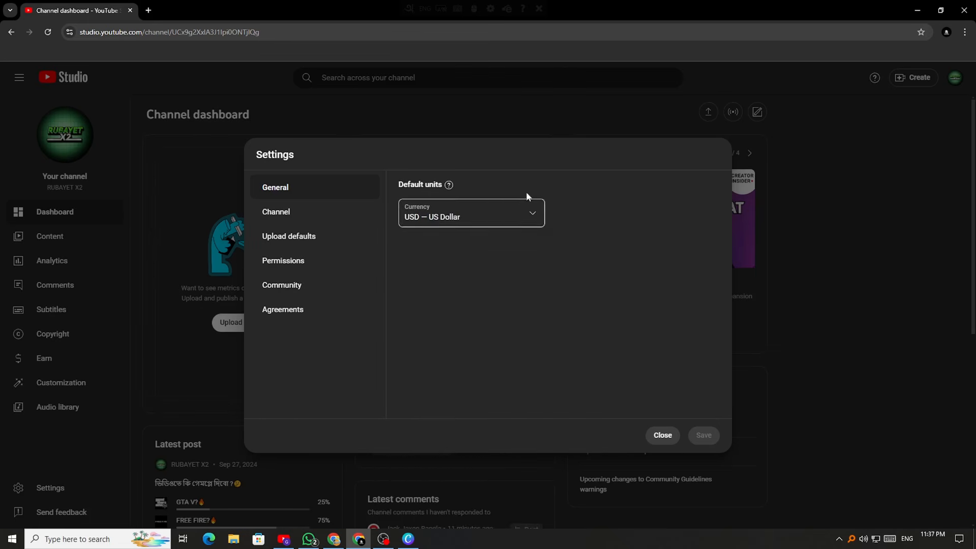
left_click(276, 215)
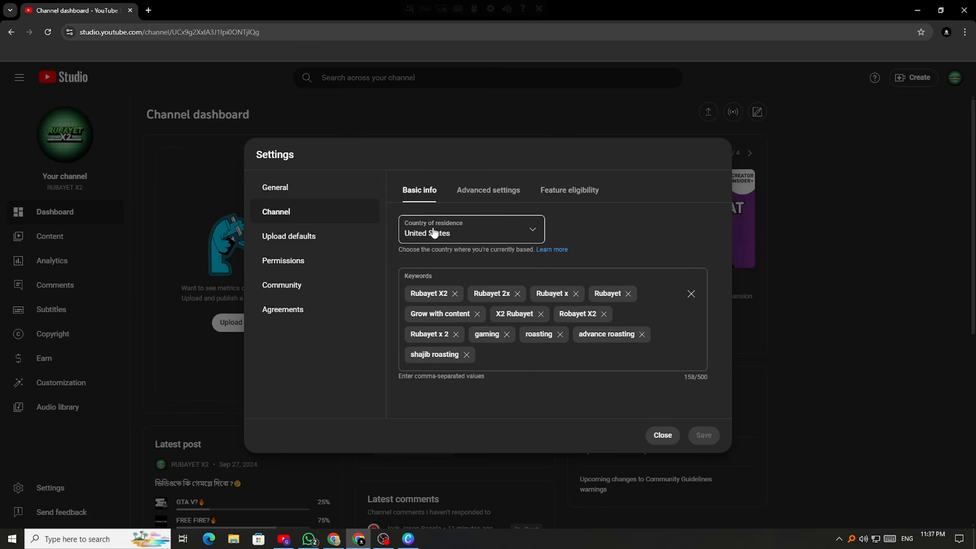
Glance at the country list and General settings, leaving United States in place for now
left_click(522, 233)
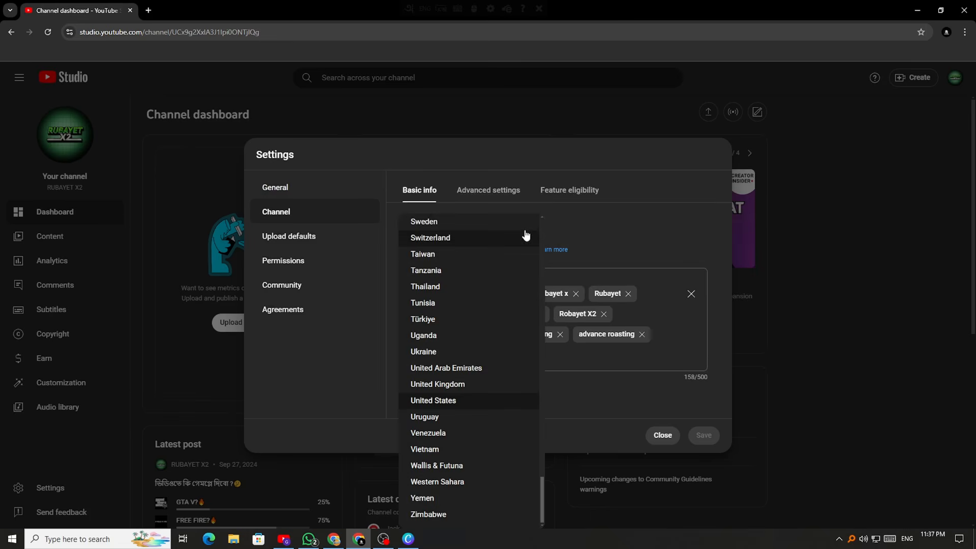
left_click(628, 233)
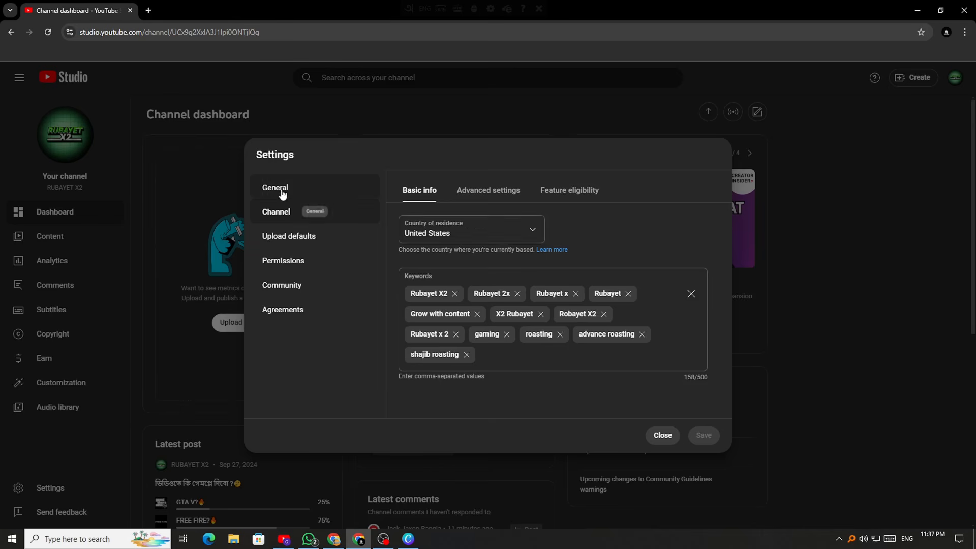
left_click(311, 189)
left_click(319, 214)
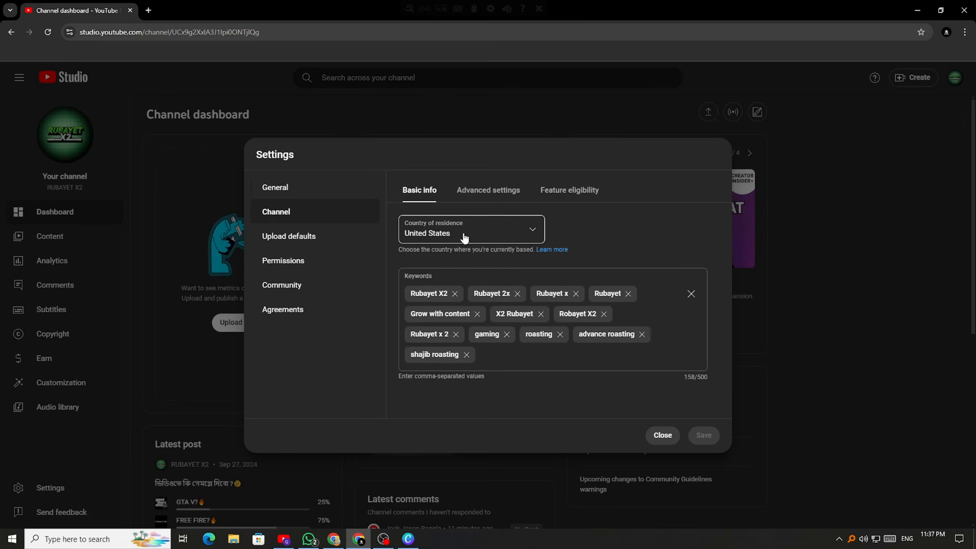
Set the channel's country of residence to Bangladesh, then click into the Keywords field
left_click(472, 245)
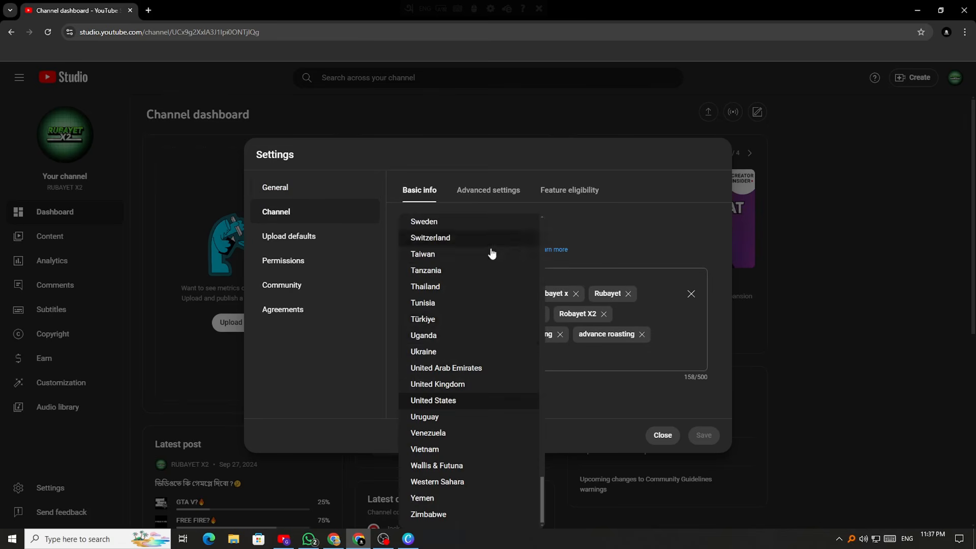
scroll(483, 351, "up", 12)
scroll(488, 407, "down", 6)
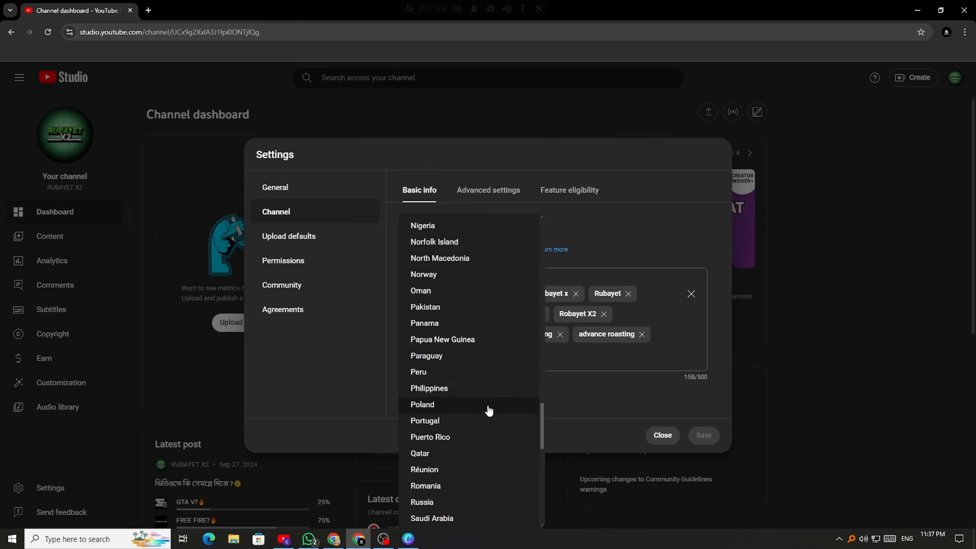
scroll(499, 388, "up", 20)
scroll(498, 387, "down", 1)
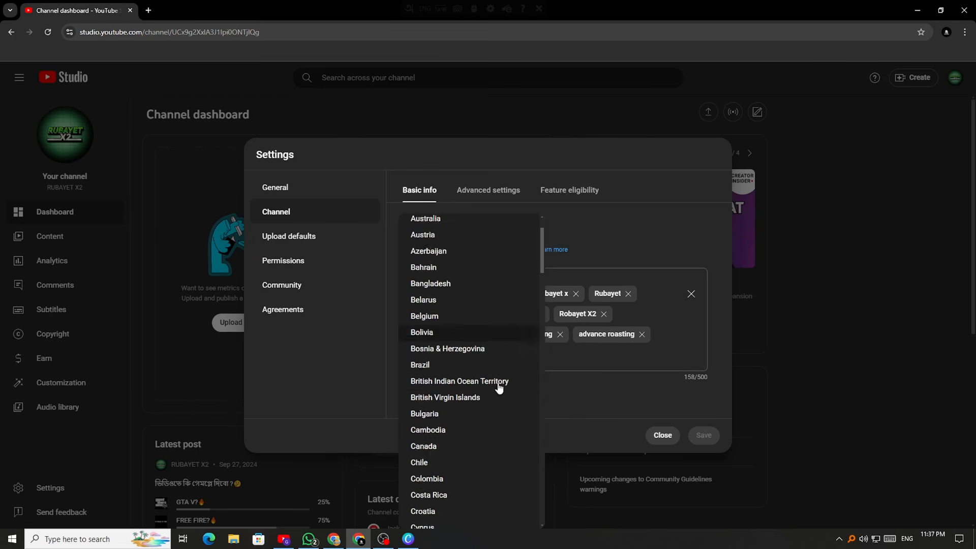
scroll(471, 375, "up", 1)
left_click(456, 340)
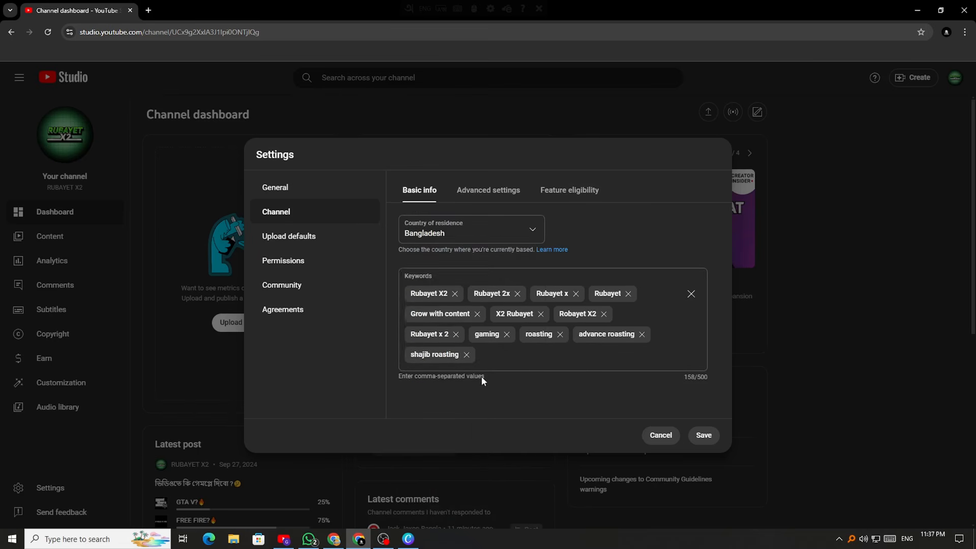
left_click(504, 358)
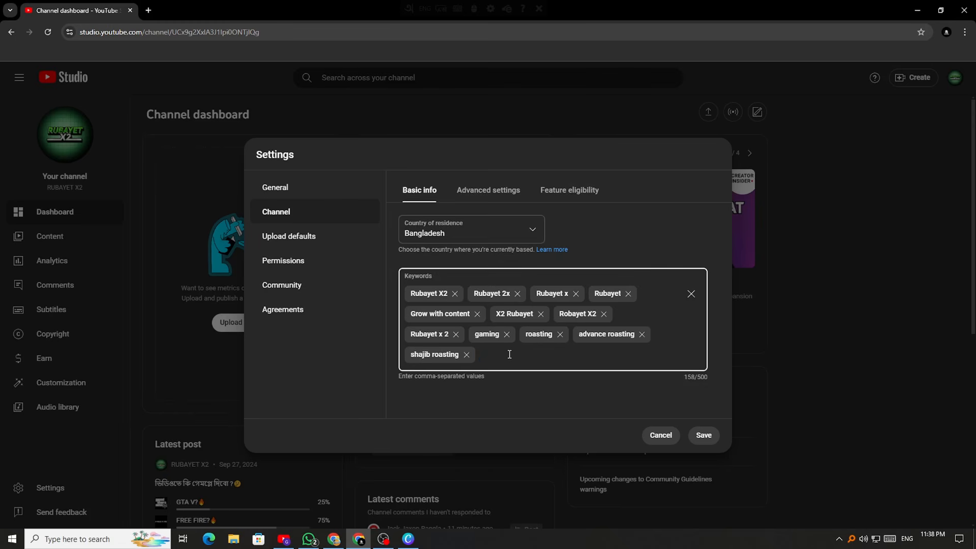
Switch to the browser window showing the Grow With Content channel's Videos page
left_click(293, 535)
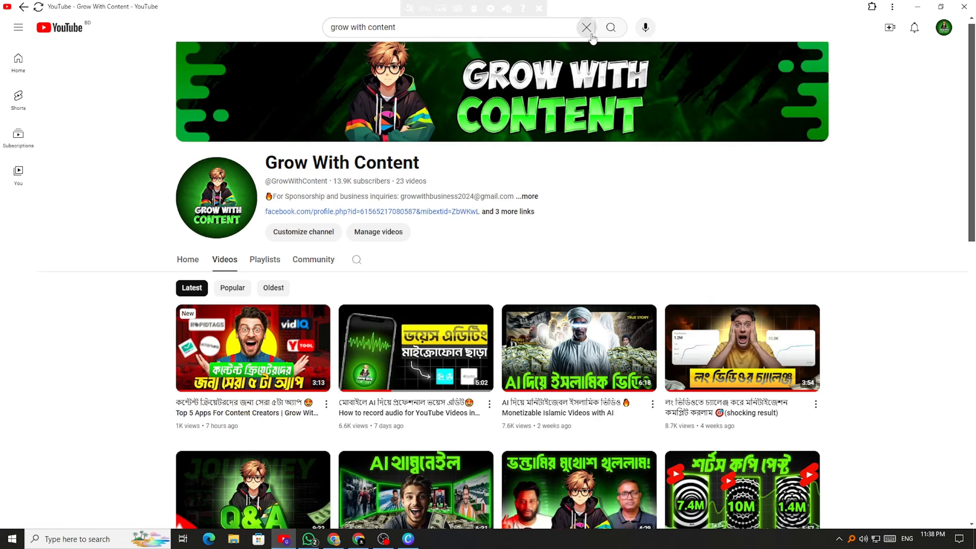
Search YouTube for 'rubayet x2' and open the RUBAYET X2 channel from the results
left_click(583, 31)
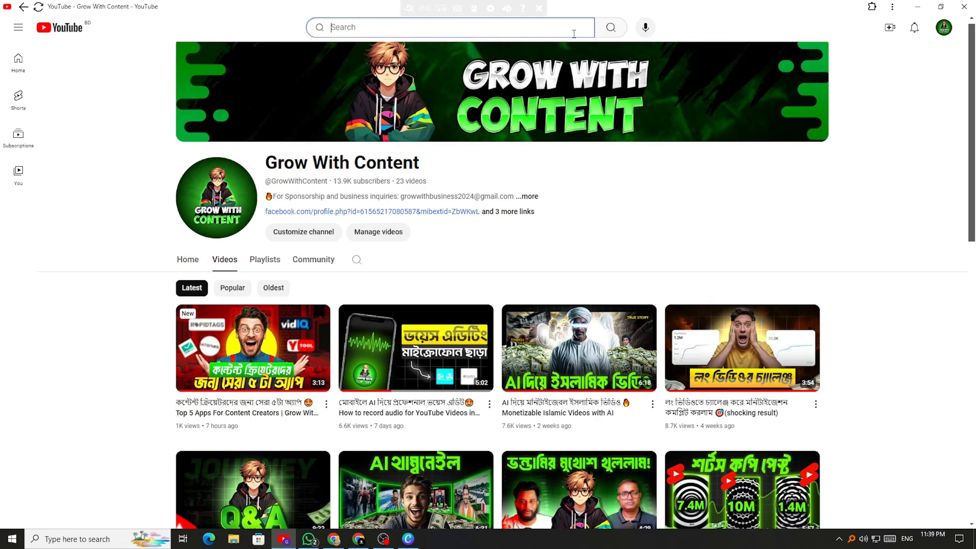
type("rub")
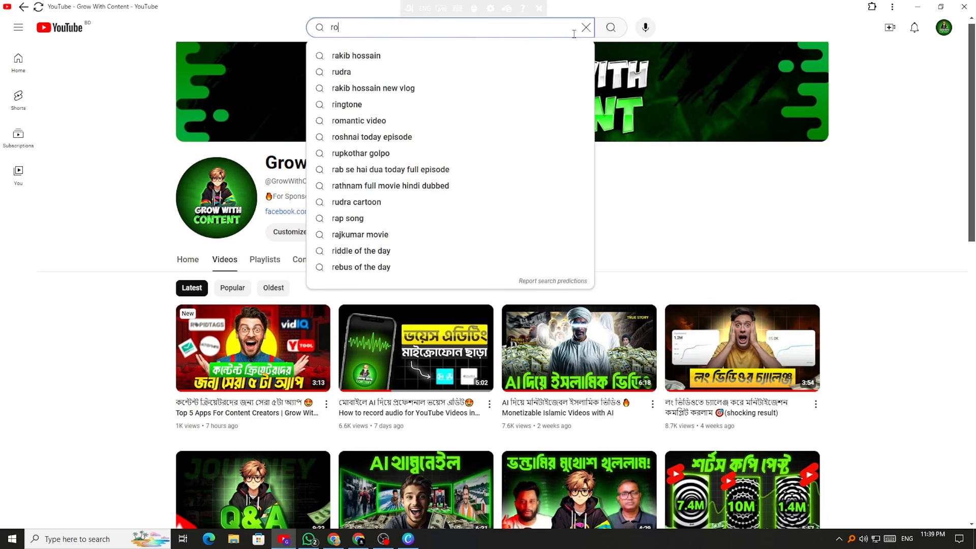
type("ay")
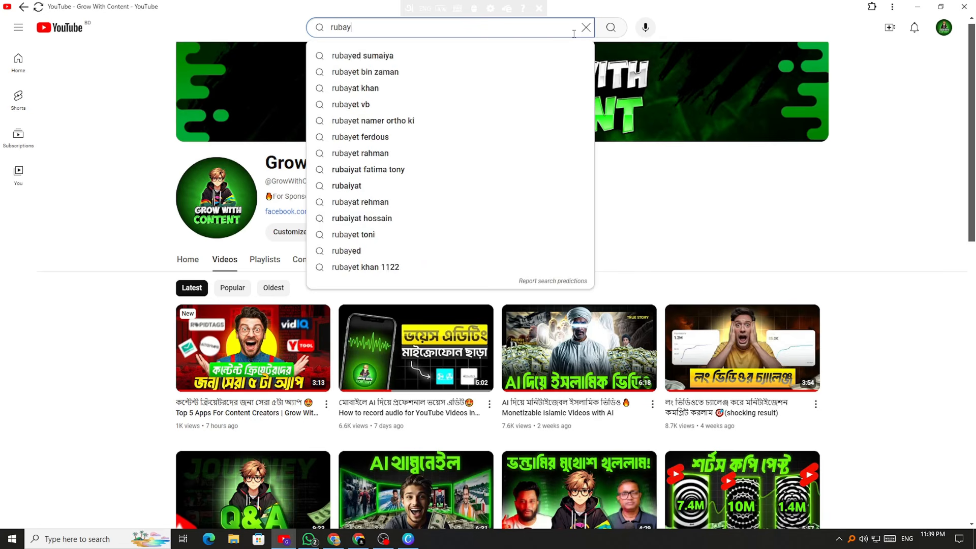
type("et x")
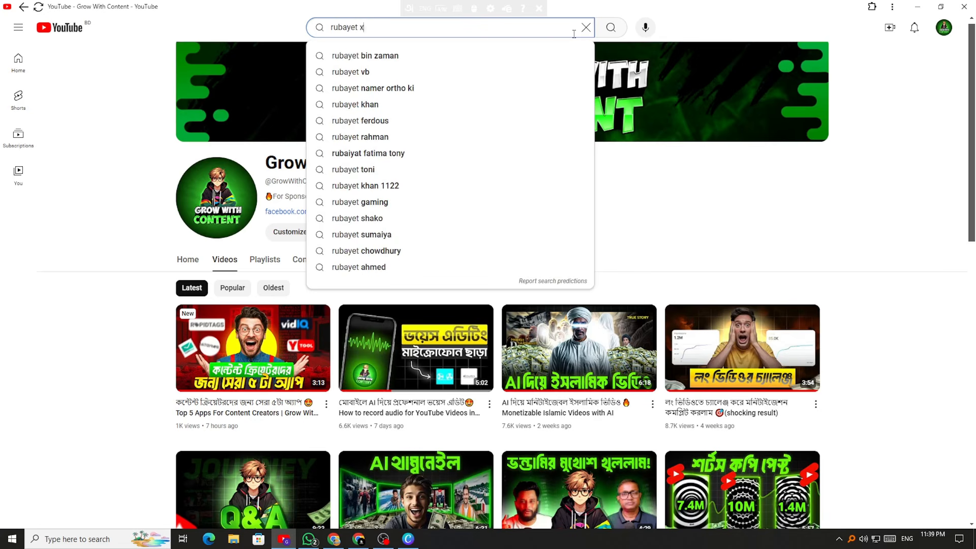
type("32")
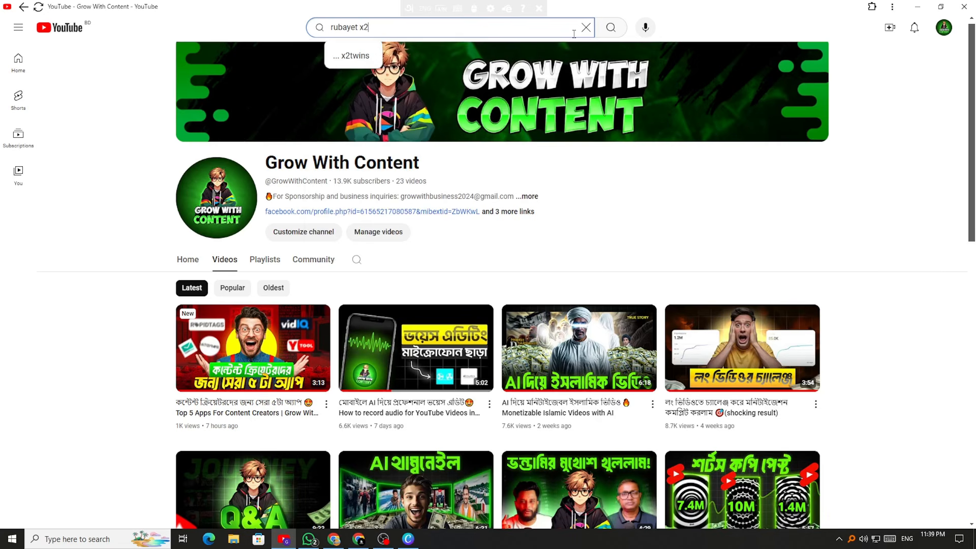
key("Return")
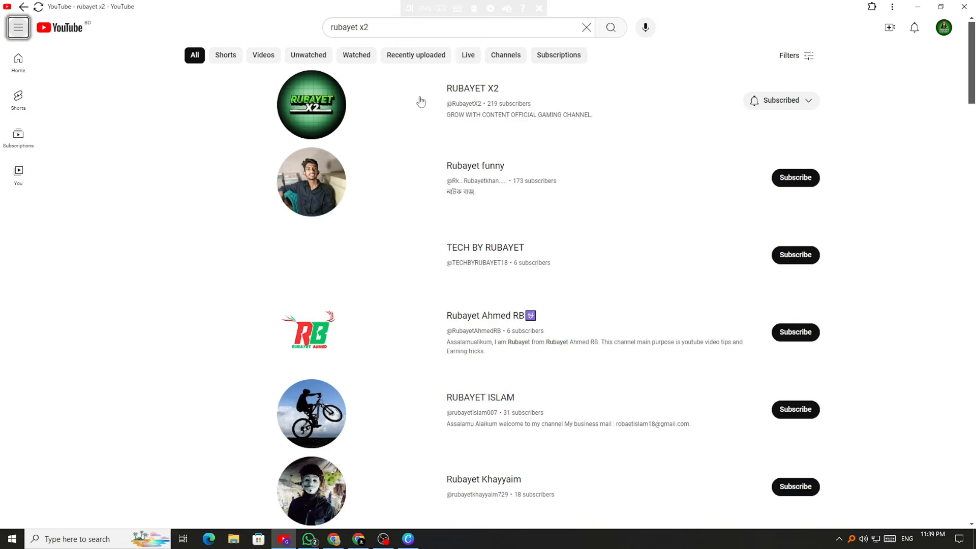
left_click(421, 102)
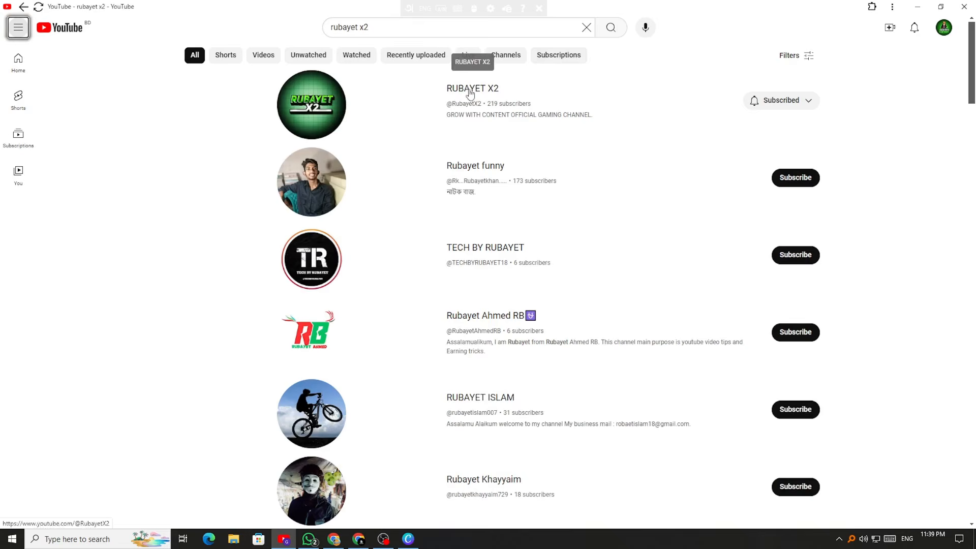
Retry the search with the 'robayet x2' spelling and scroll through the results
left_click(339, 28)
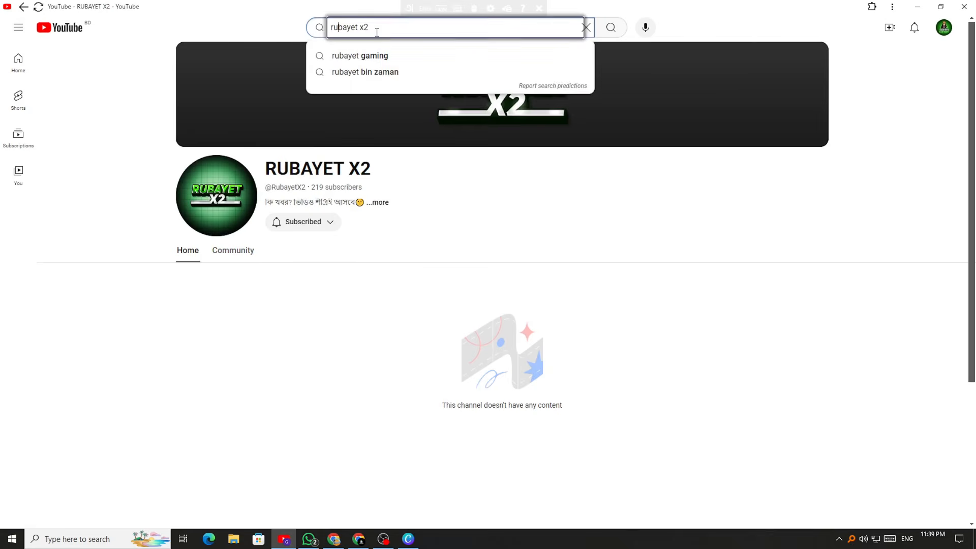
key("BackSpace")
type("o")
key("Return")
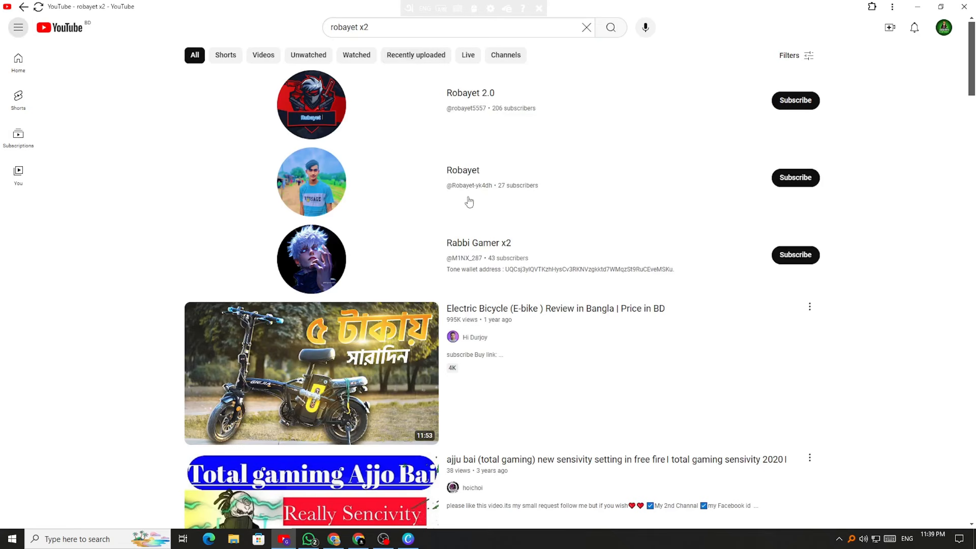
scroll(364, 152, "down", 8)
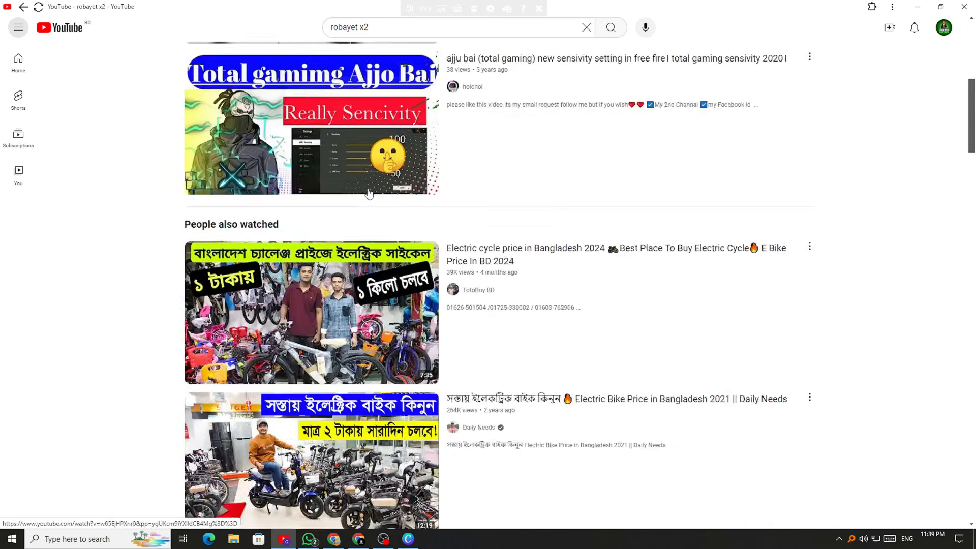
scroll(369, 193, "up", 4)
scroll(369, 193, "up", 4)
Search 'rubayet x2' again, then return to the YouTube Studio settings window
left_click(338, 27)
key("BackSpace")
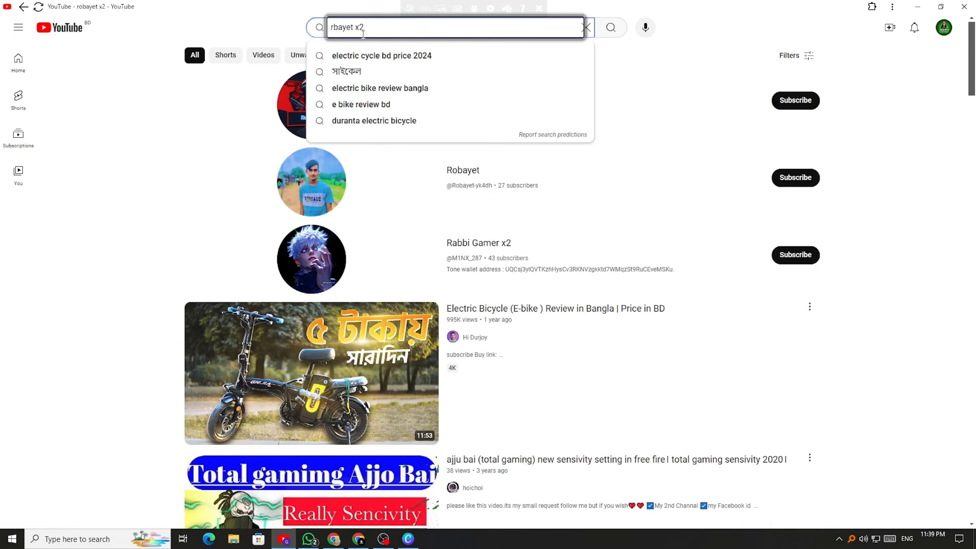
type("u")
key("Return")
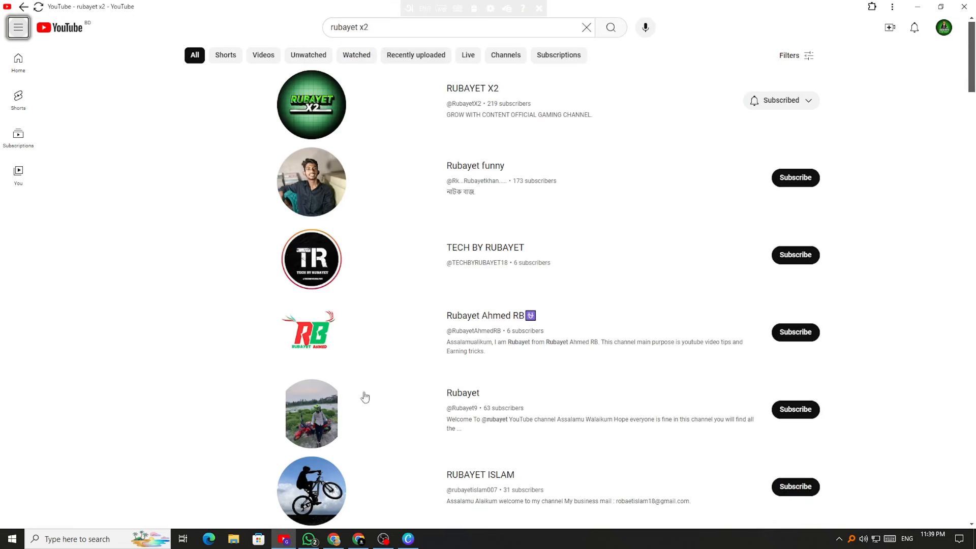
left_click(358, 540)
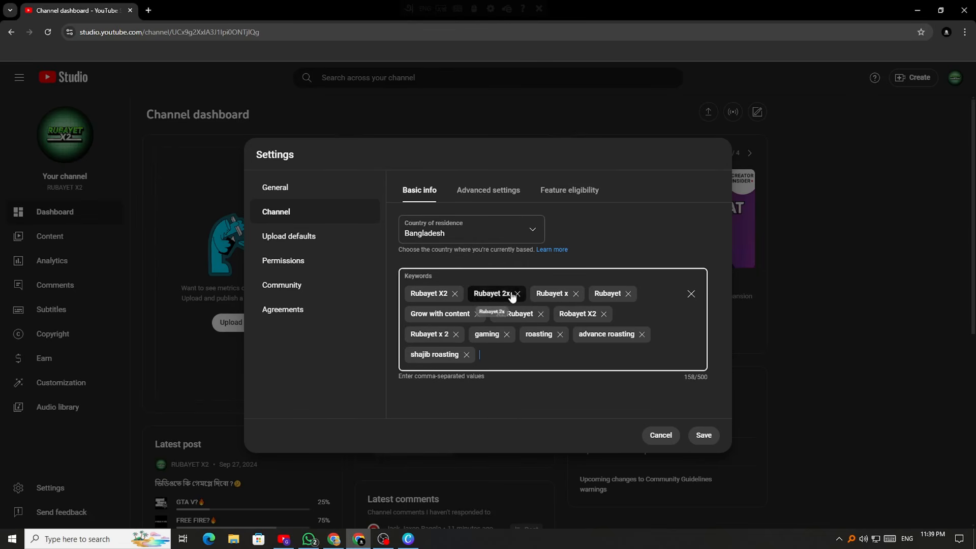
Delete the Rubayet x, Rubayet and Grow with content keyword chips
left_click(548, 294)
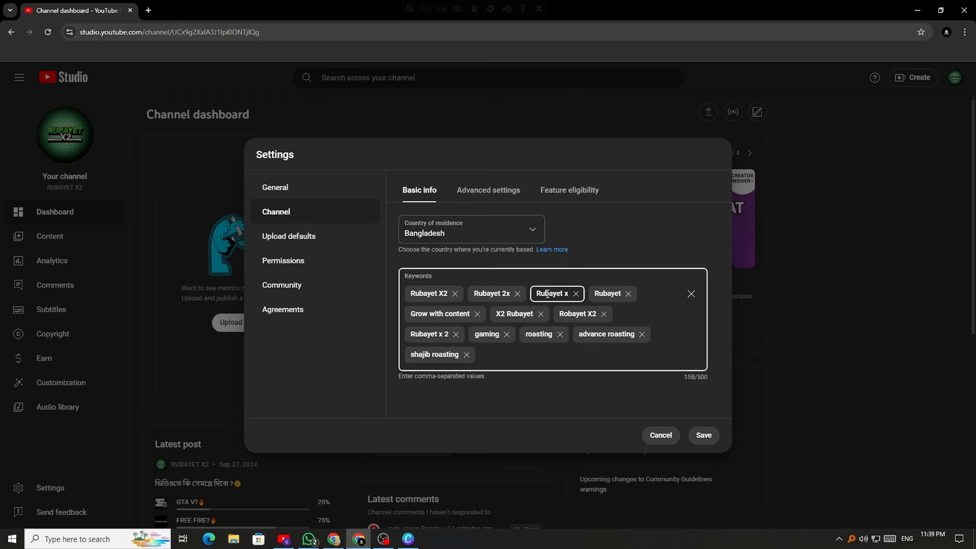
key("BackSpace")
key("BackSpace")
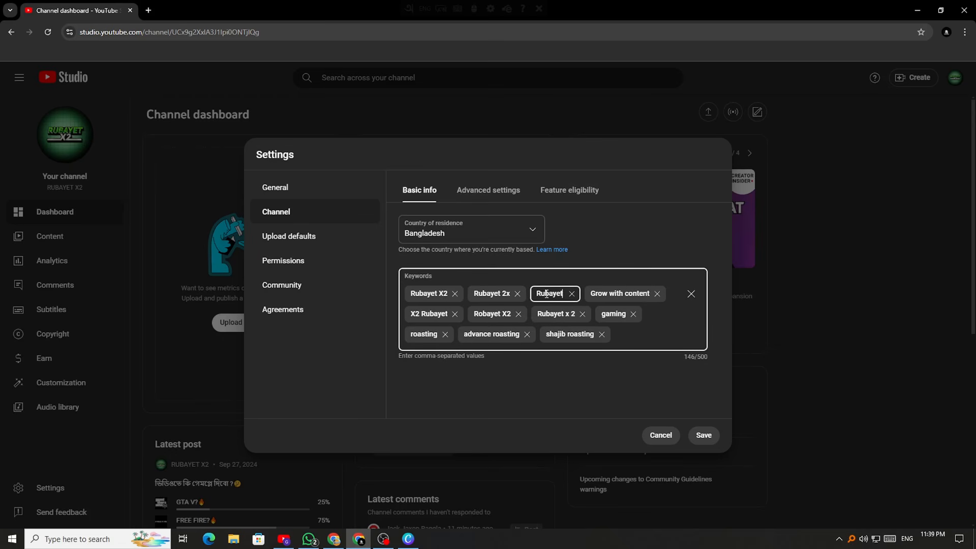
key("BackSpace")
key("BackSpace")
key("BackSpace")
key("BackSpace")
key("BackSpace")
key("BackSpace")
key("BackSpace")
key("BackSpace")
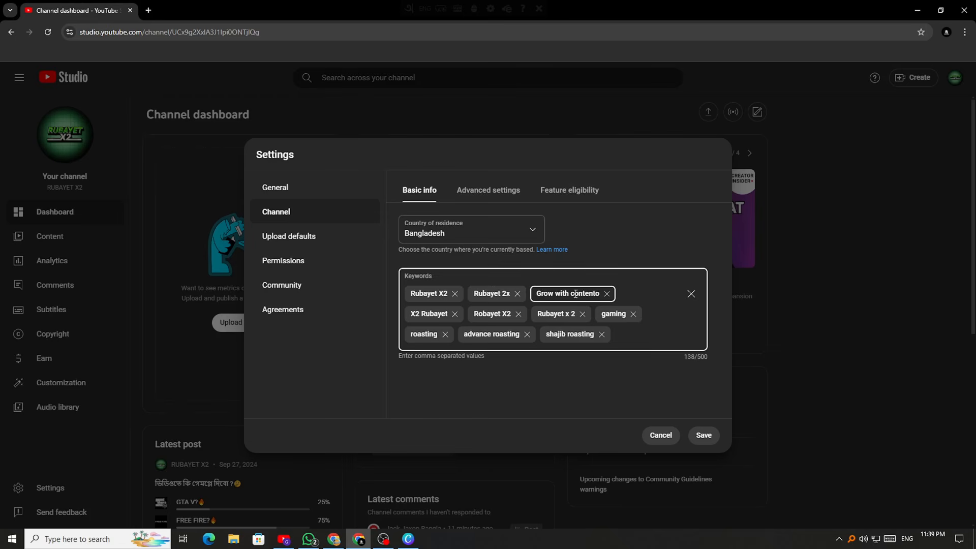
left_click(607, 294)
Add 'robayet' as a new channel keyword and switch to the YouTube results window
left_click(625, 290)
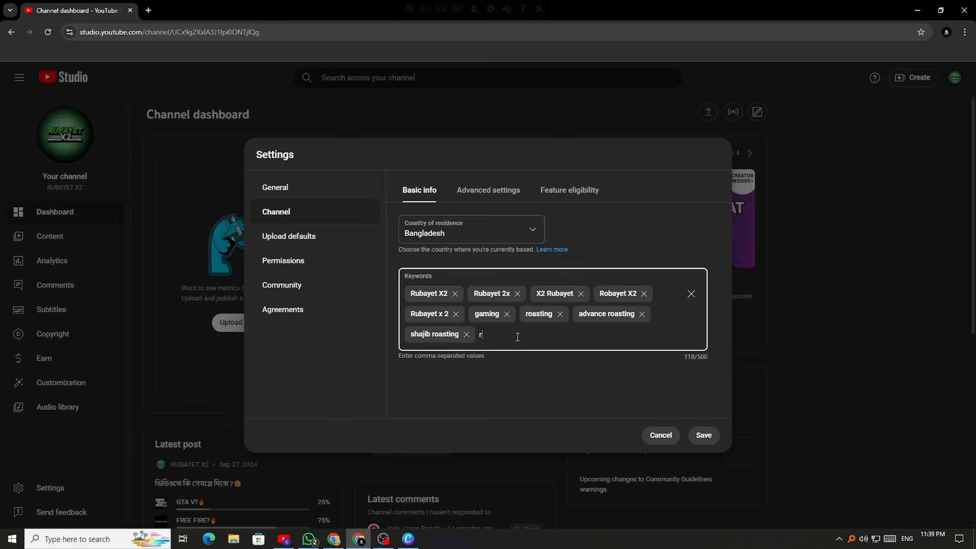
type("robayet")
key("Return")
left_click(285, 544)
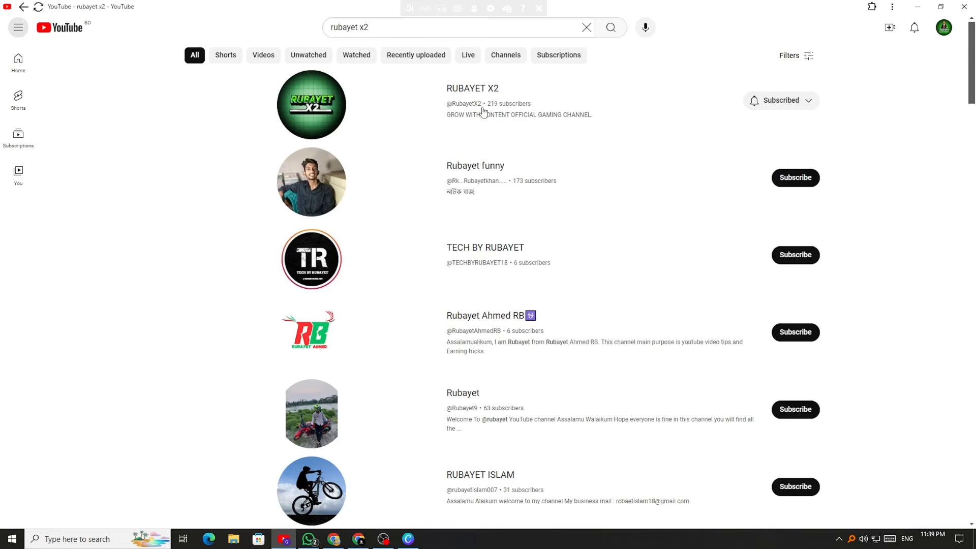
Search YouTube for 'rubayet x', then 'rubayet x2', scan the results, and switch back to Studio
left_click(379, 30)
key("BackSpace")
key("BackSpace")
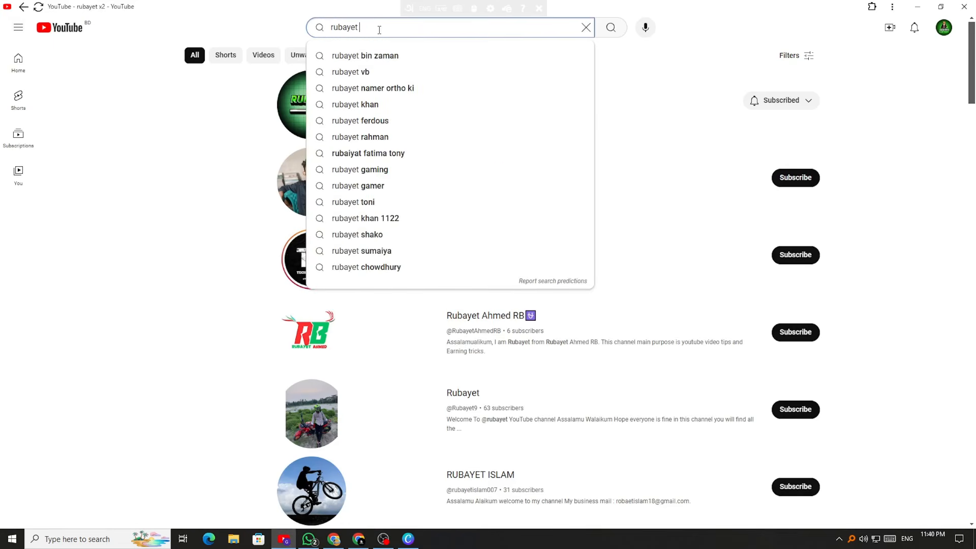
type("x")
key("Return")
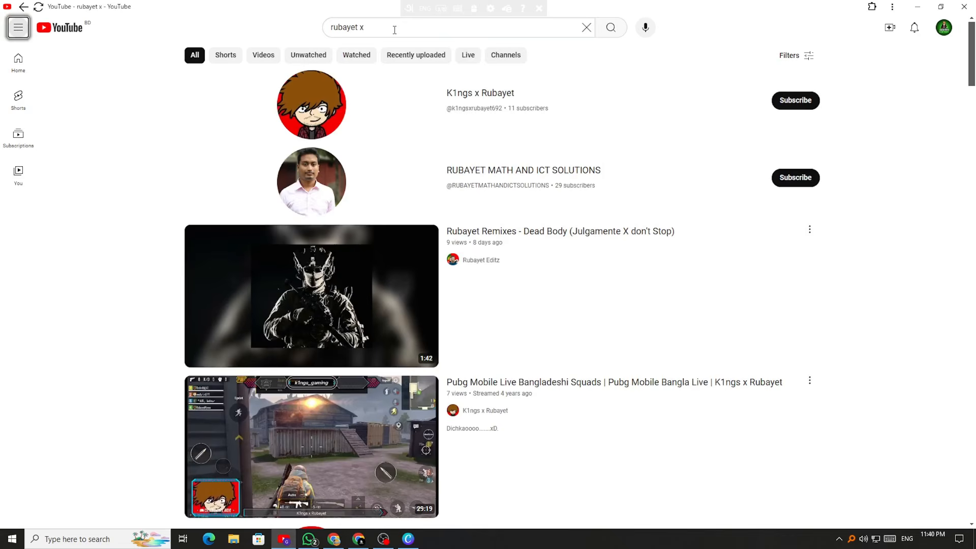
left_click(394, 30)
type("2")
key("Return")
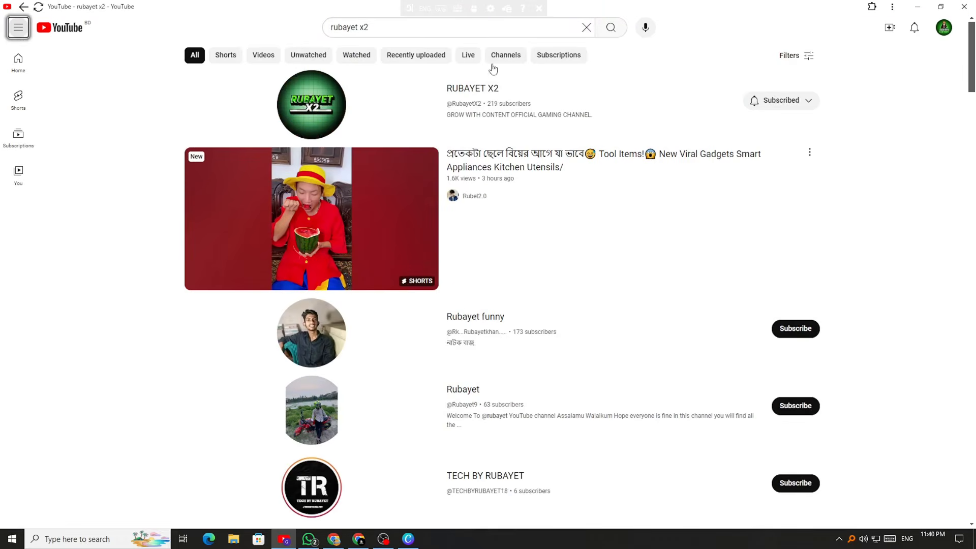
scroll(432, 351, "down", 7)
scroll(436, 359, "up", 2)
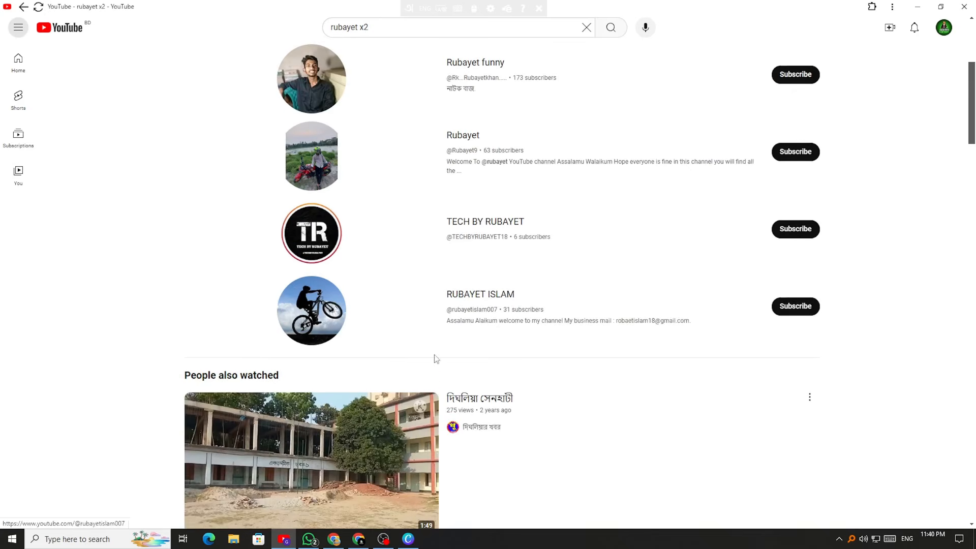
key("alt+Tab")
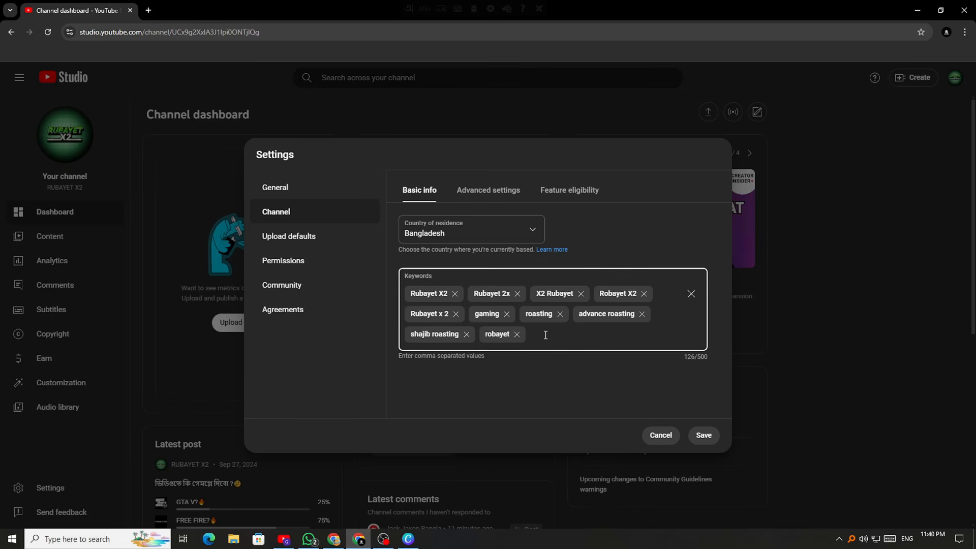
On the Canva whiteboard, handwrite 'Rahim' in black and underline it
left_click(408, 538)
scroll(371, 336, "down", 6)
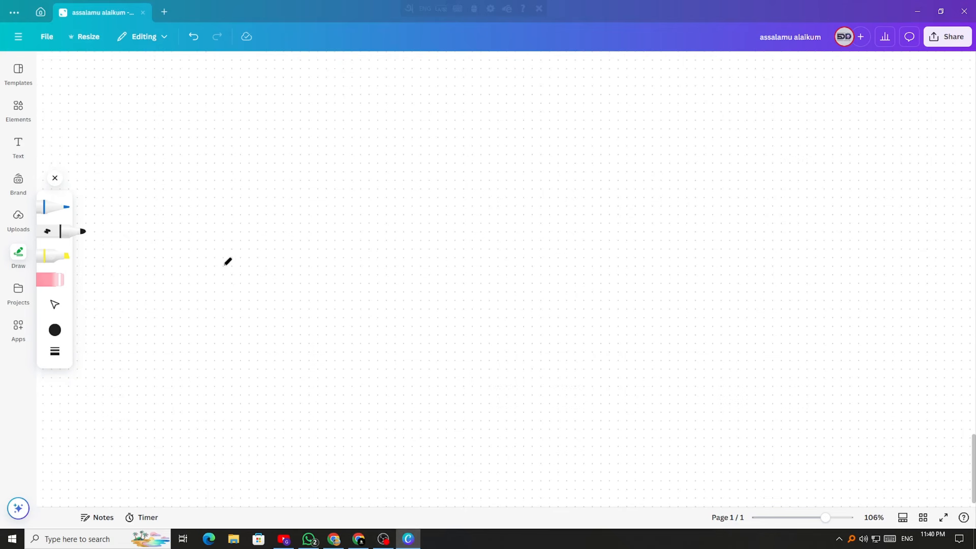
mouse_move(217, 258)
left_mouse_down()
mouse_move(218, 341)
mouse_move(256, 297)
mouse_move(260, 338)
left_mouse_up()
mouse_move(294, 302)
left_mouse_down()
mouse_move(282, 330)
mouse_move(307, 322)
left_mouse_up()
mouse_move(300, 262)
left_mouse_down()
mouse_move(305, 353)
mouse_move(336, 350)
left_mouse_up()
left_click_drag(357, 300, 358, 347)
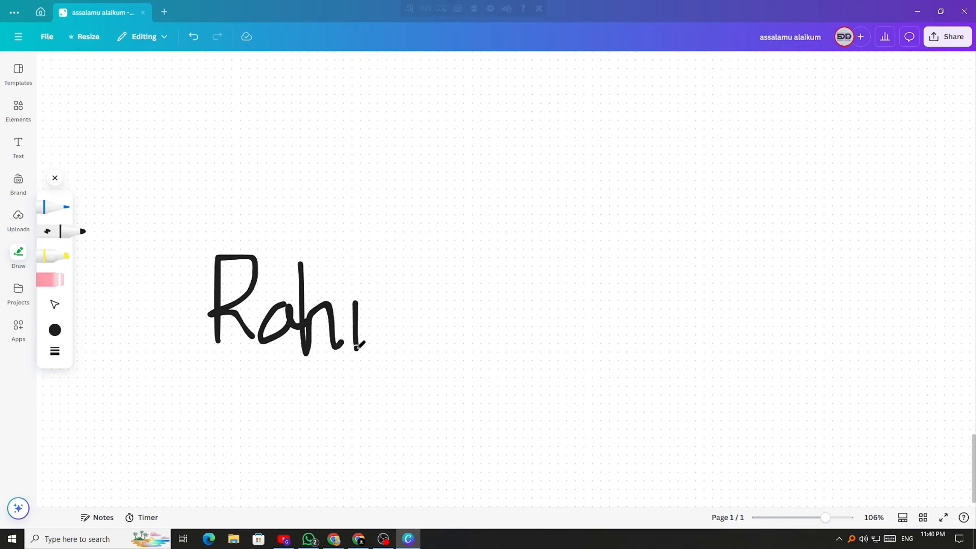
left_click(352, 280)
mouse_move(377, 302)
left_mouse_down()
mouse_move(407, 297)
mouse_move(416, 323)
left_mouse_up()
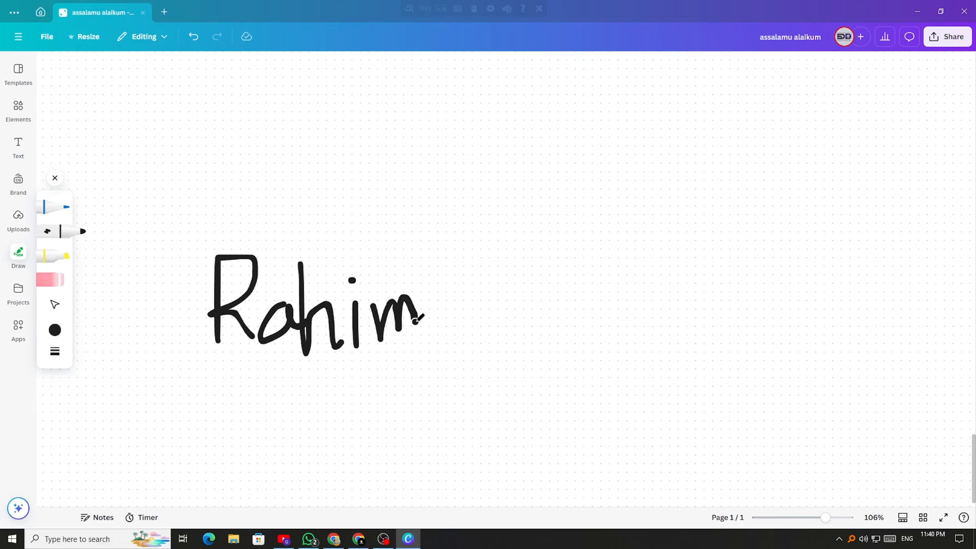
left_click_drag(179, 354, 439, 362)
Erase the stray h drawn right of the word and return to the black marker
mouse_move(506, 224)
left_mouse_down()
mouse_move(547, 255)
mouse_move(559, 304)
left_mouse_up()
left_click(50, 279)
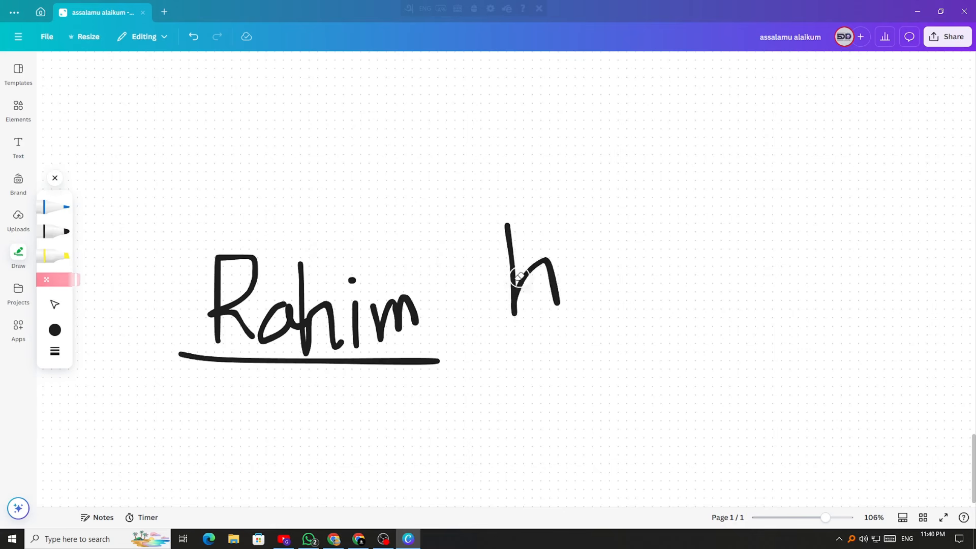
left_click(514, 277)
left_click(55, 231)
Handwrite 'Rohim' to the right of the first word and underline it
mouse_move(518, 239)
left_mouse_down()
mouse_move(518, 337)
mouse_move(488, 308)
mouse_move(561, 319)
left_mouse_up()
mouse_move(587, 279)
left_mouse_down()
mouse_move(595, 261)
mouse_move(584, 285)
left_mouse_up()
mouse_move(614, 221)
left_mouse_down()
mouse_move(625, 306)
mouse_move(658, 293)
left_mouse_up()
left_click_drag(656, 246, 665, 294)
left_click(651, 216)
mouse_move(674, 246)
left_mouse_down()
mouse_move(684, 294)
mouse_move(741, 279)
left_mouse_up()
left_click_drag(486, 365, 801, 324)
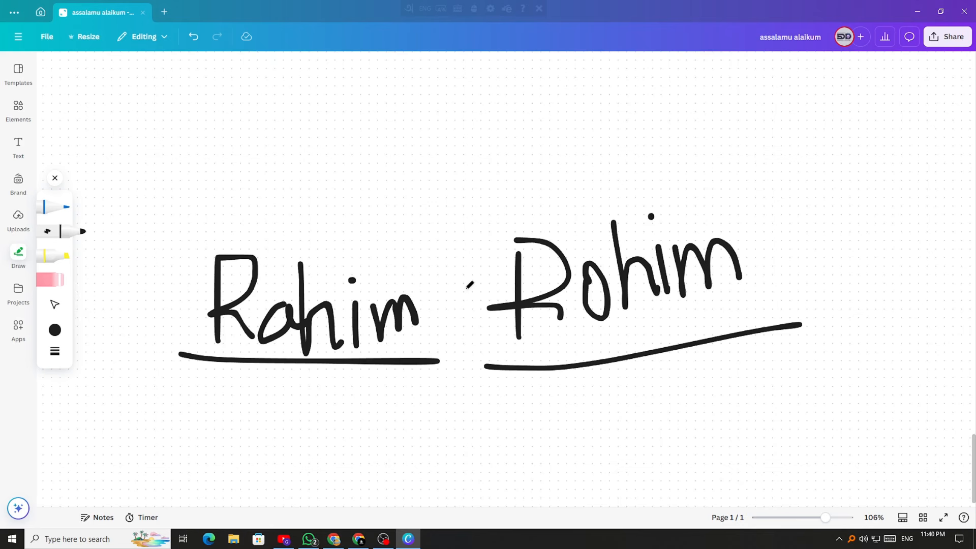
Draw check marks above both words, then switch back to the YouTube Studio settings
mouse_move(273, 222)
left_mouse_down()
mouse_move(327, 257)
mouse_move(466, 187)
left_mouse_up()
mouse_move(549, 189)
left_mouse_down()
mouse_move(566, 195)
mouse_move(696, 163)
left_mouse_up()
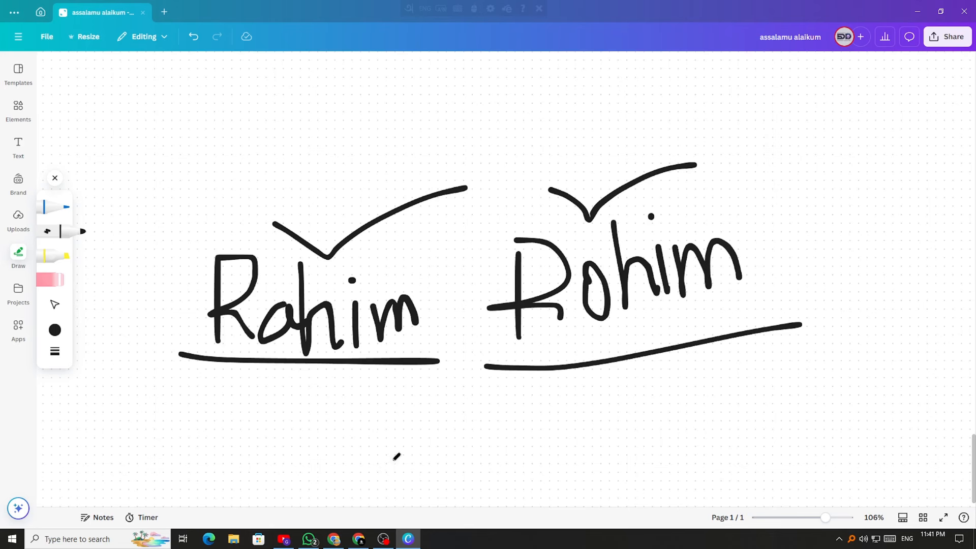
left_click(358, 538)
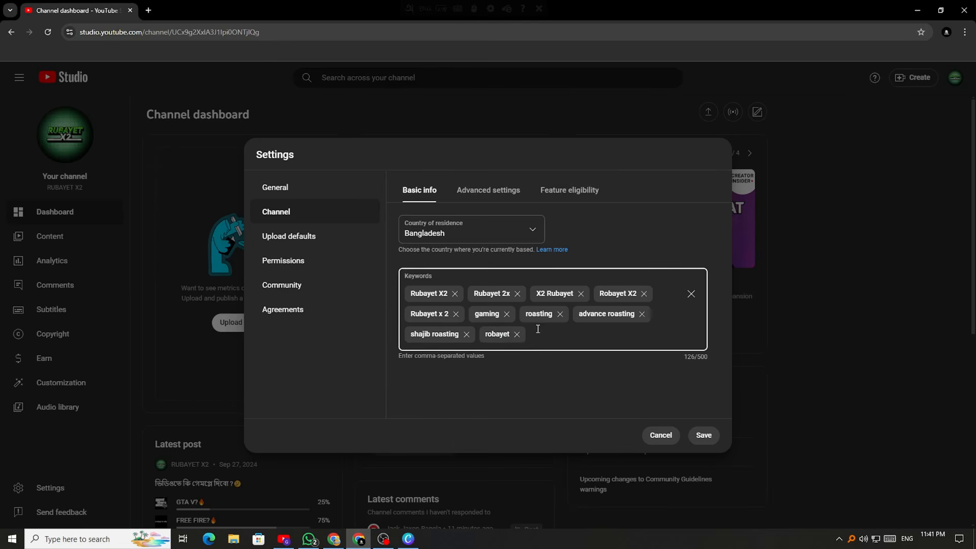
left_click(408, 540)
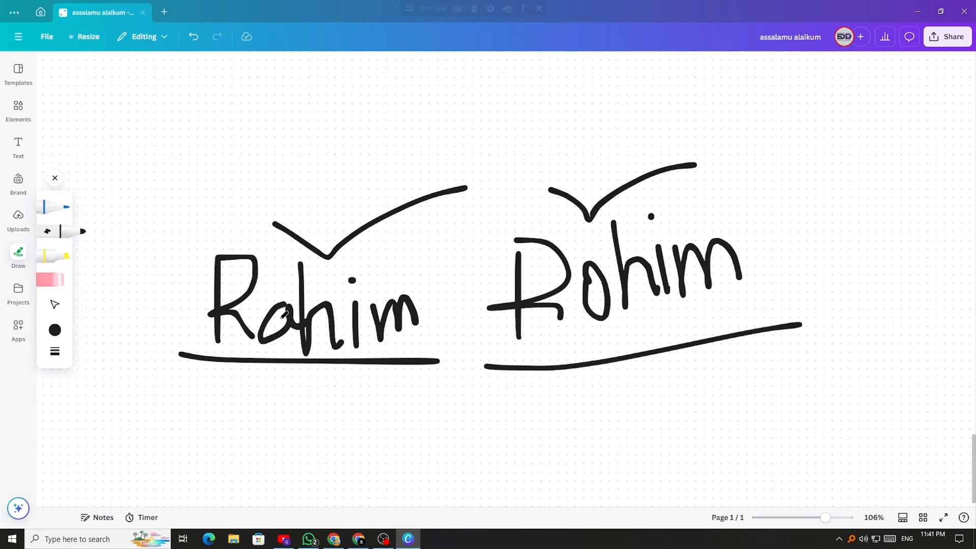
left_click(359, 538)
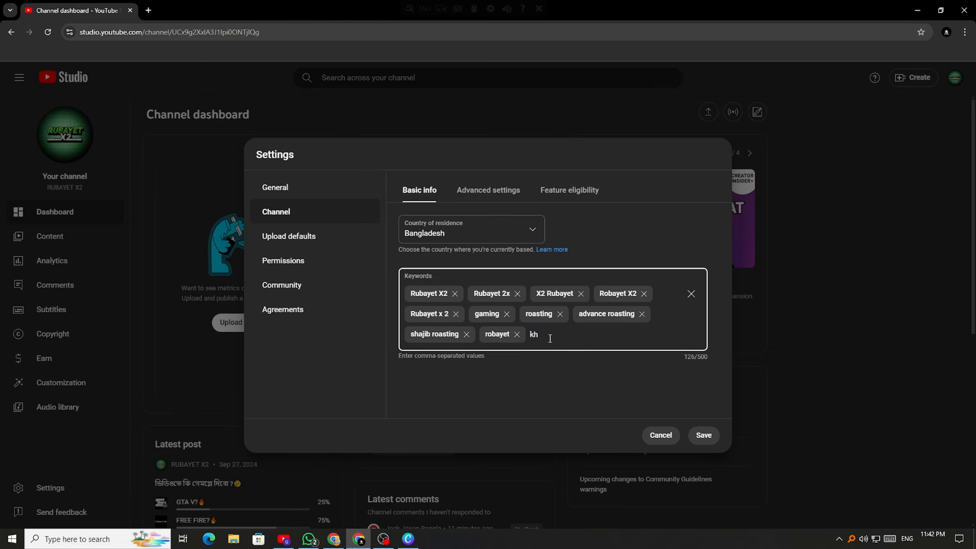
Add the mar and roasting channel keywords and save the keyword changes
type(",mar,")
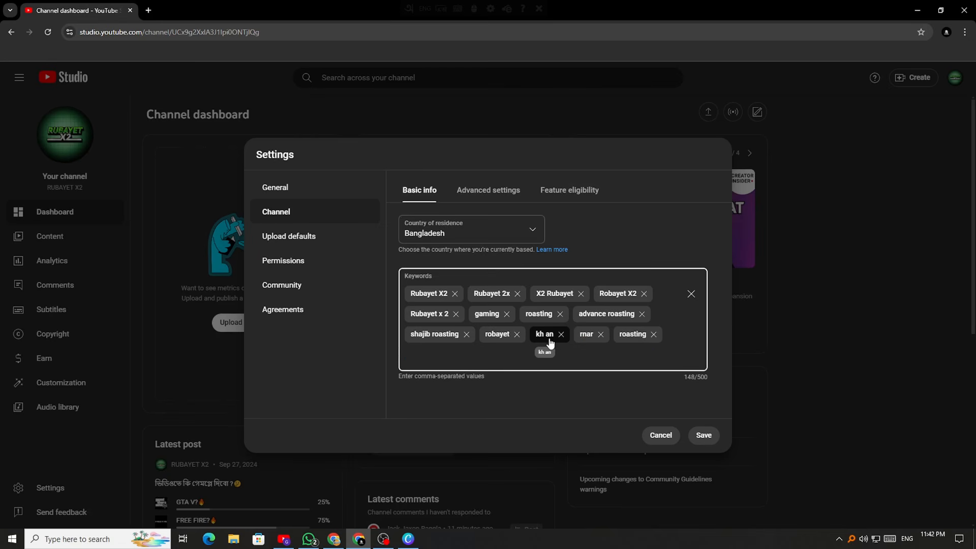
type("roasting, rosting")
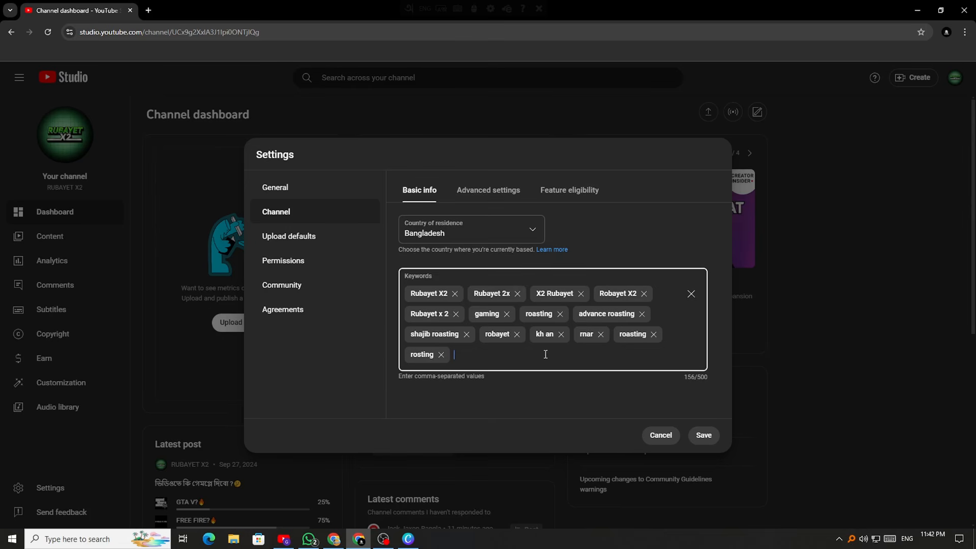
left_click(709, 435)
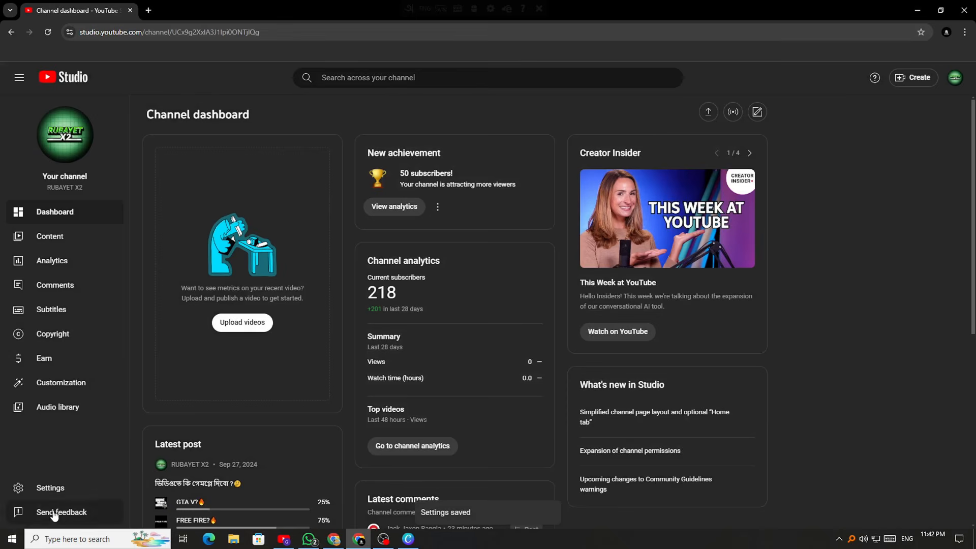
Reopen Settings and go to the channel's Advanced settings
left_click(32, 491)
left_click(292, 223)
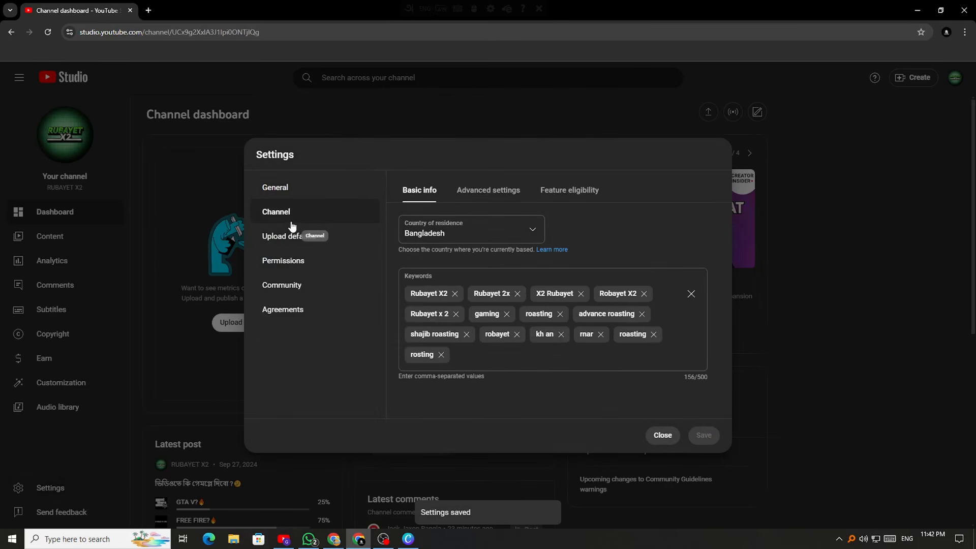
left_click(498, 194)
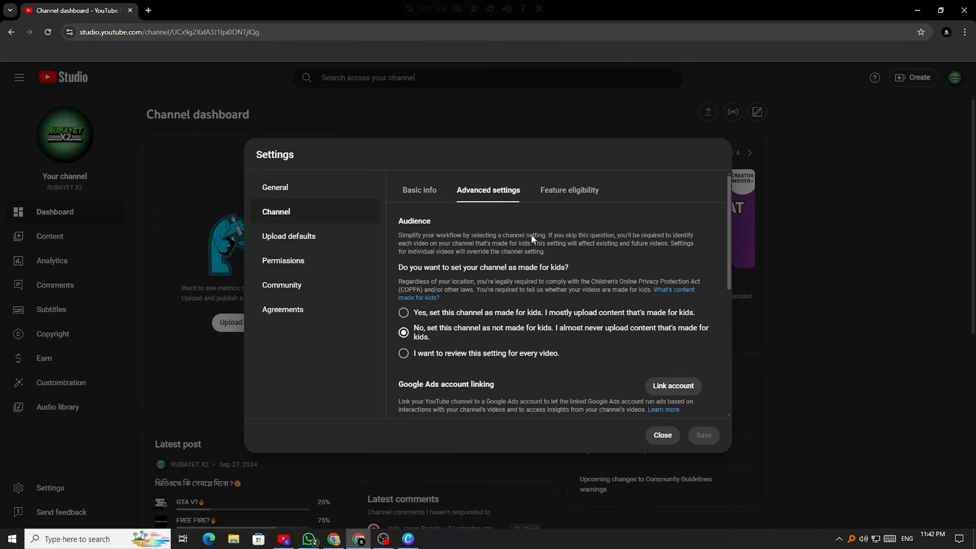
scroll(478, 351, "down", 3)
scroll(478, 354, "down", 2)
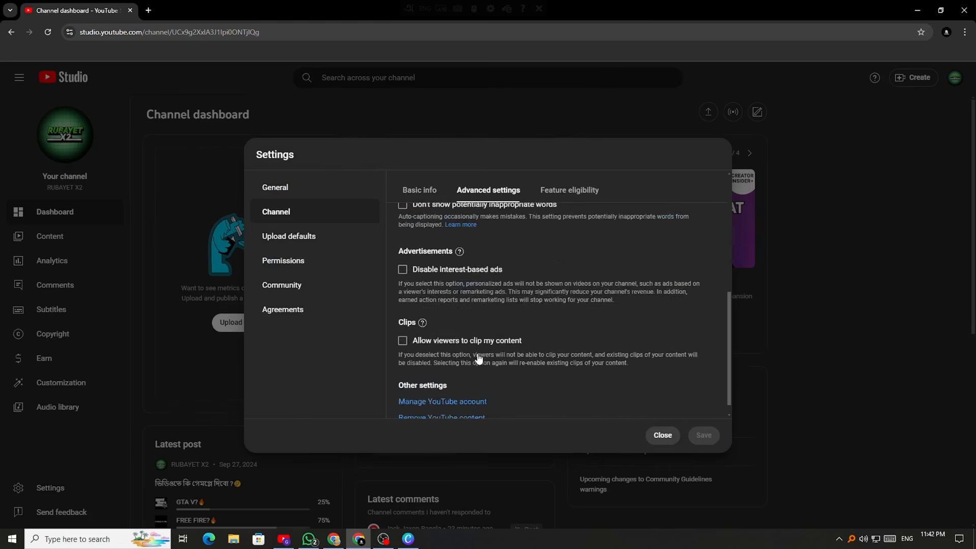
scroll(478, 354, "up", 5)
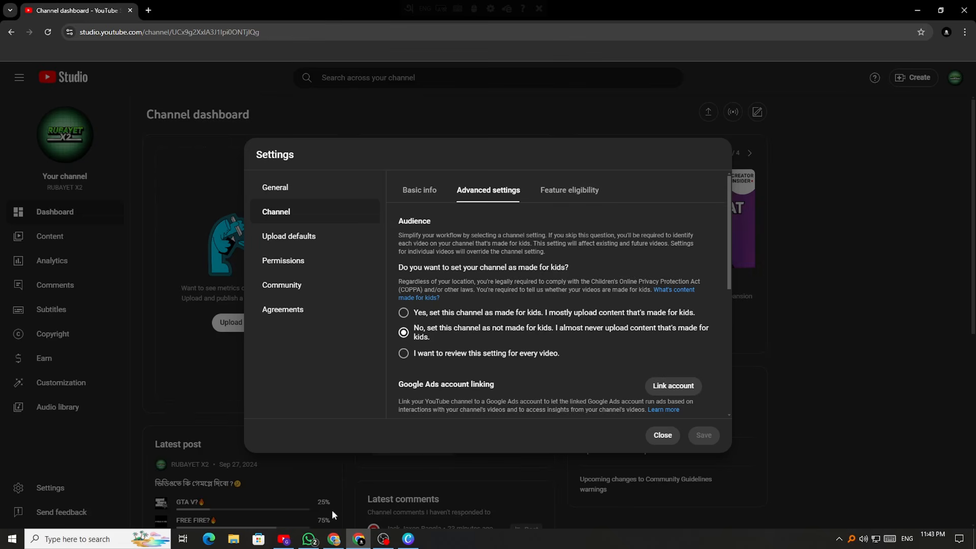
Search YouTube for 'ai ai chad mama' and browse the Bengali rhyme video results
left_click(283, 539)
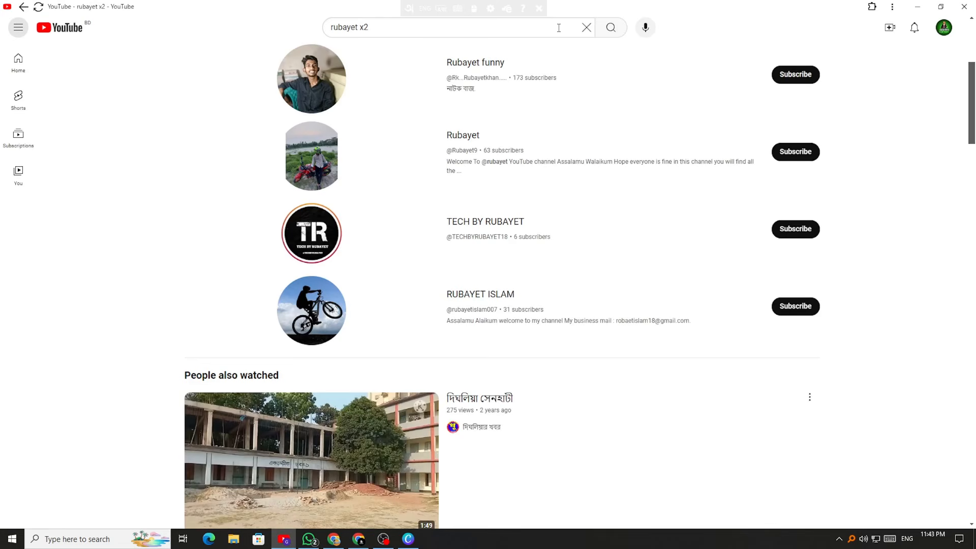
left_click(585, 28)
type("ai")
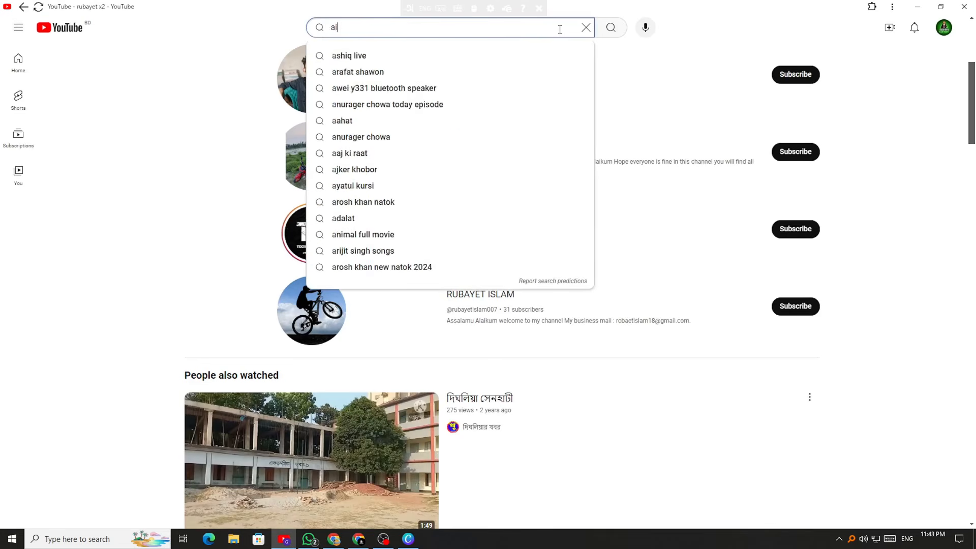
type(" ai chad mama")
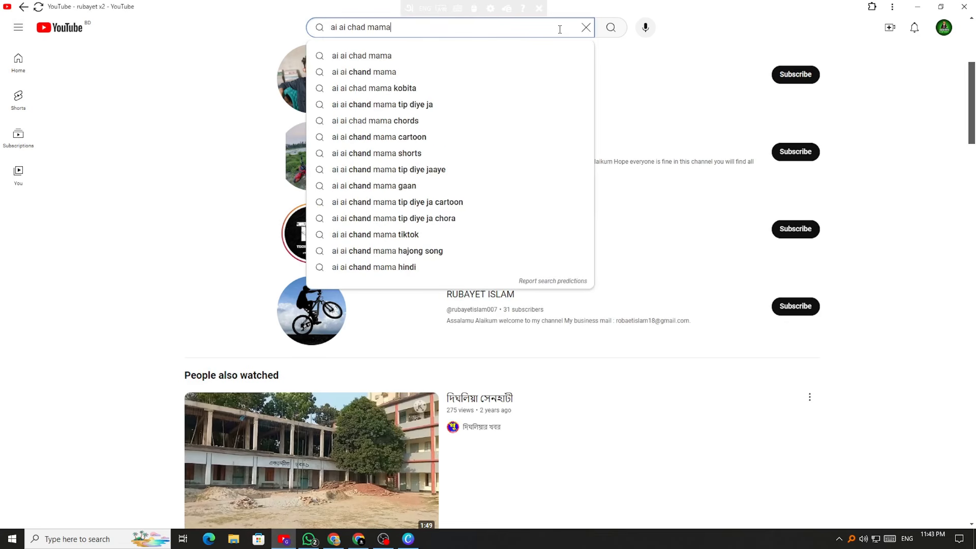
key("Return")
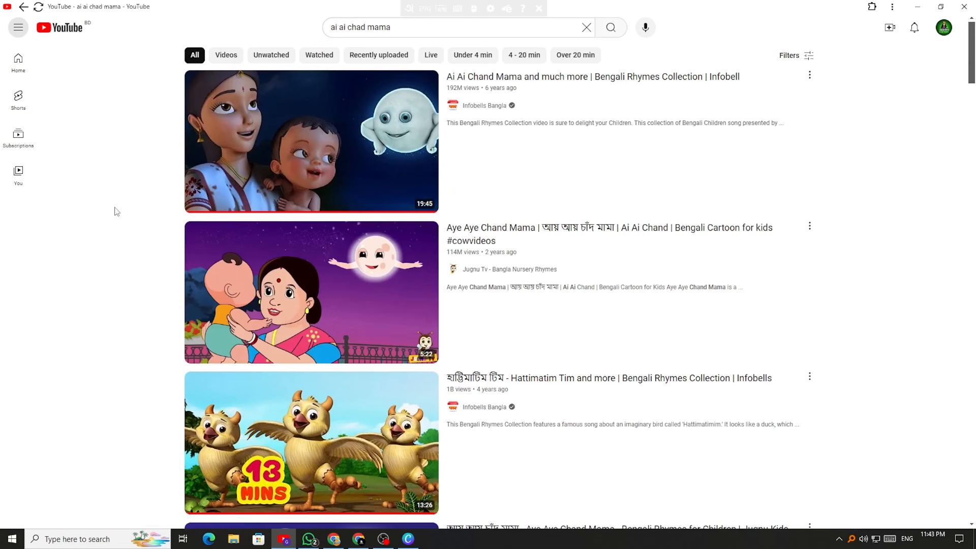
mouse_move(194, 217)
mouse_move(371, 487)
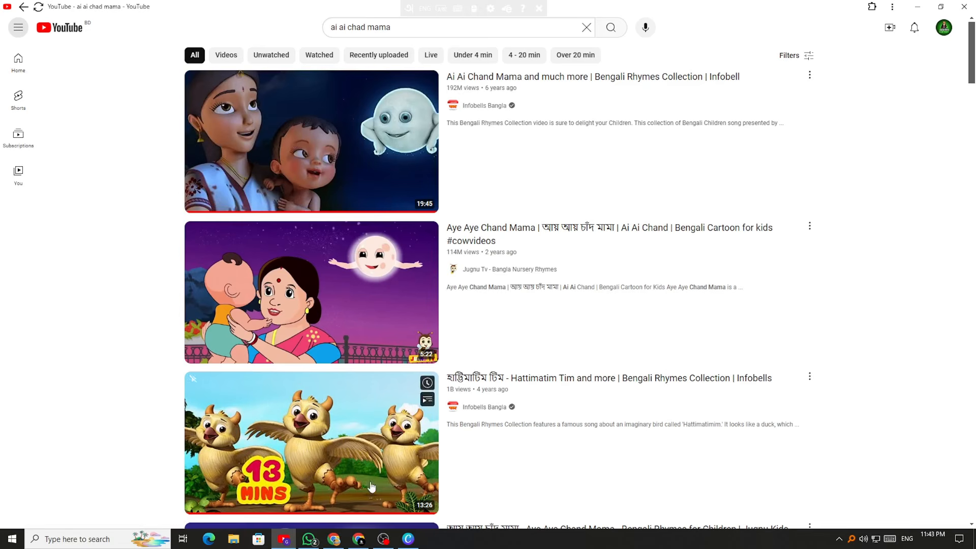
scroll(240, 250, "down", 8)
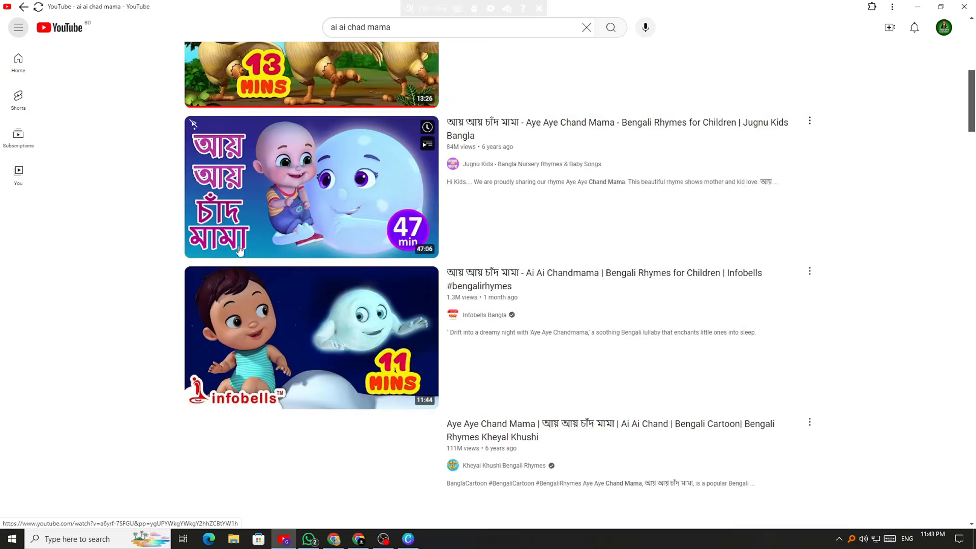
scroll(240, 250, "down", 3)
scroll(240, 250, "up", 12)
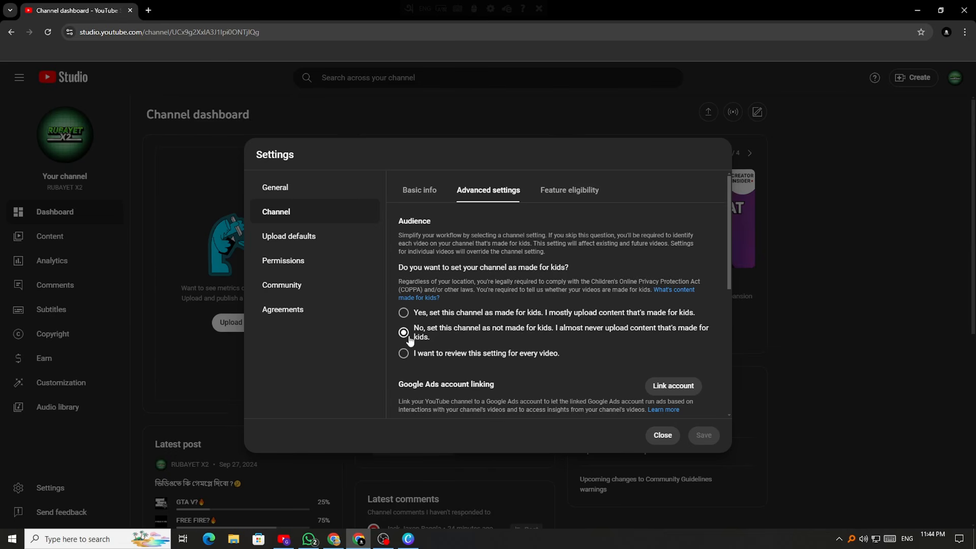
Scroll through Advanced settings, turning Allow viewers to clip on and back off
scroll(413, 335, "down", 3)
scroll(460, 329, "up", 3)
scroll(468, 330, "down", 4)
scroll(480, 304, "up", 3)
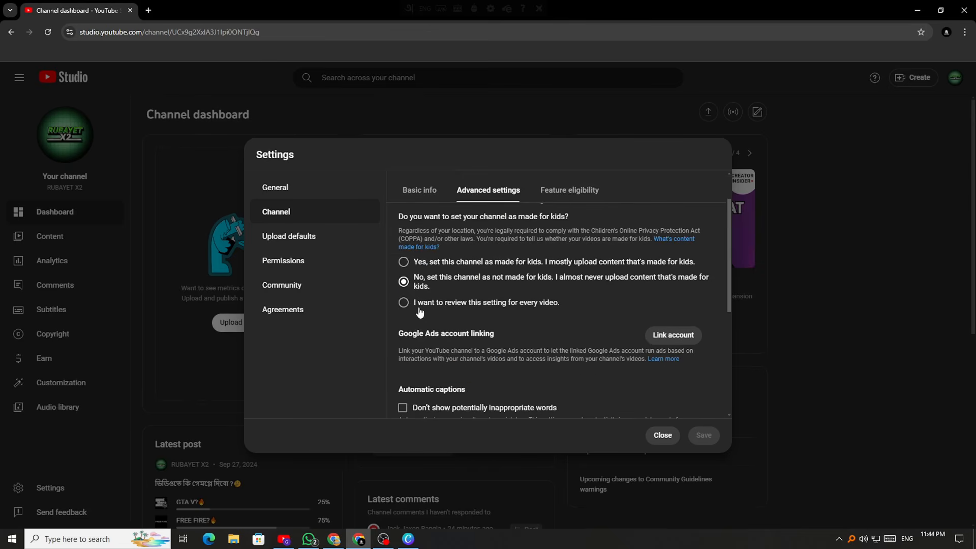
scroll(415, 326, "up", 1)
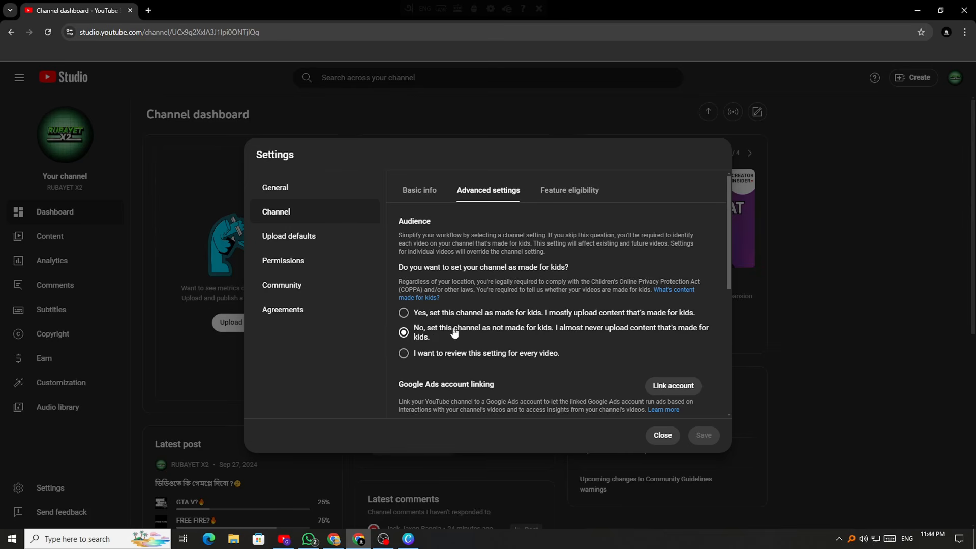
scroll(524, 331, "down", 10)
scroll(524, 331, "up", 10)
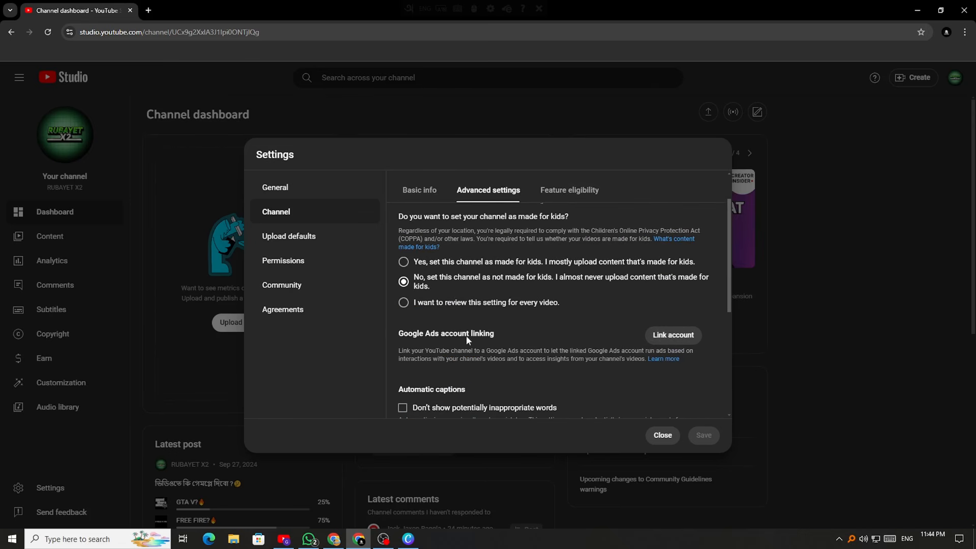
scroll(506, 335, "down", 3)
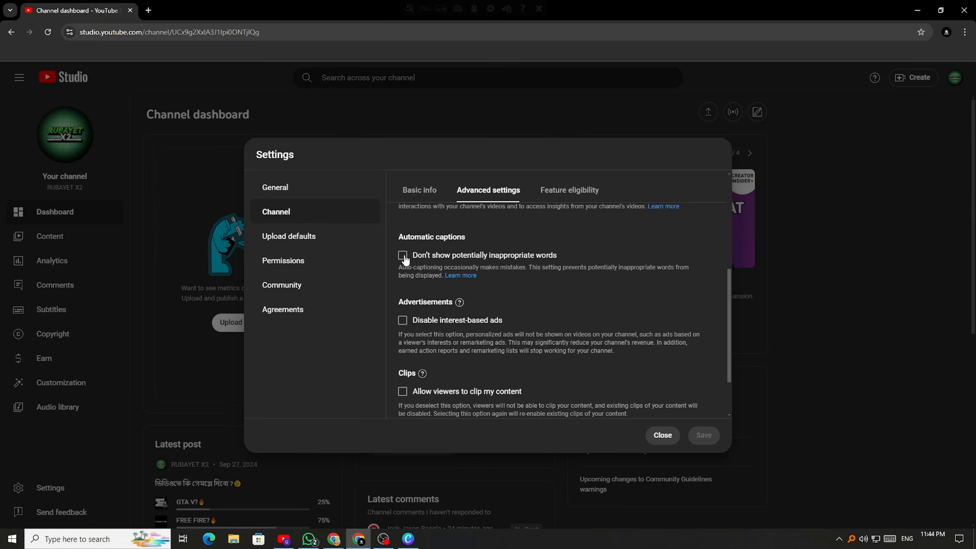
scroll(410, 258, "down", 1)
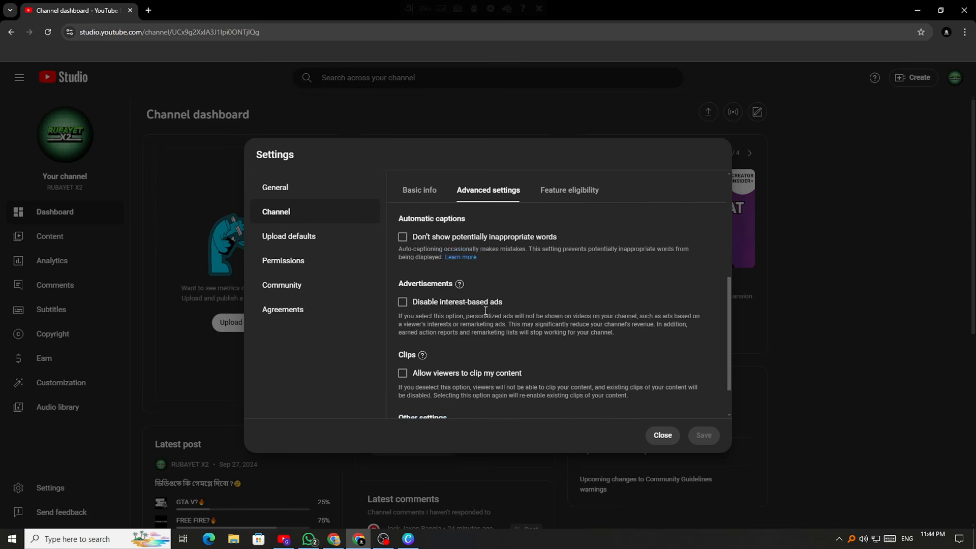
scroll(488, 325, "down", 1)
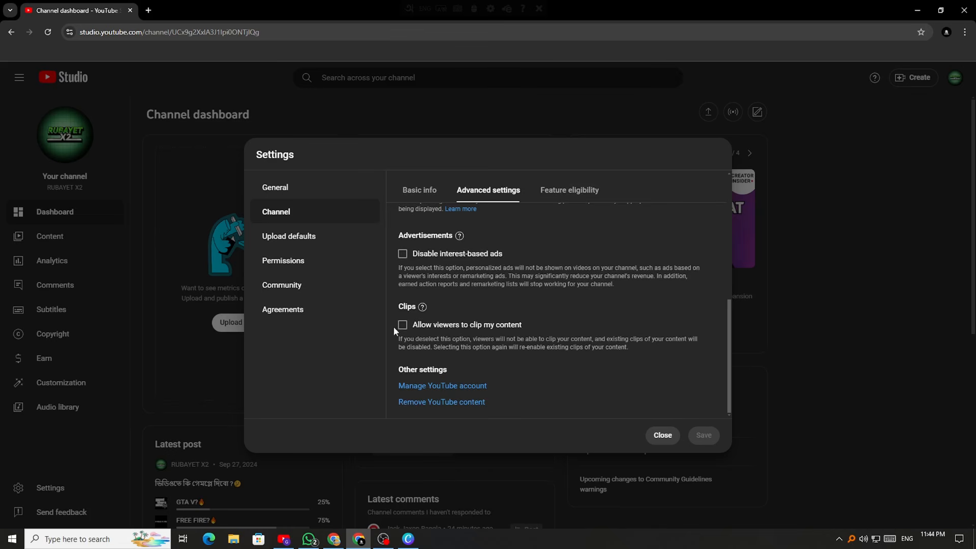
left_click(403, 325)
left_click(402, 325)
Go to the Feature eligibility tab to see the channel's feature levels
scroll(519, 295, "up", 5)
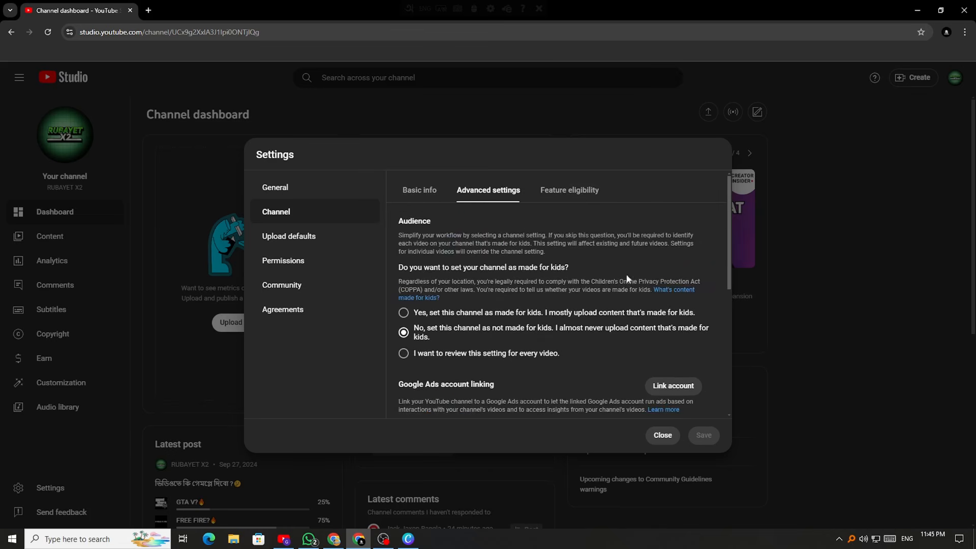
scroll(553, 319, "down", 5)
scroll(541, 402, "up", 5)
left_click_drag(729, 289, 706, 262)
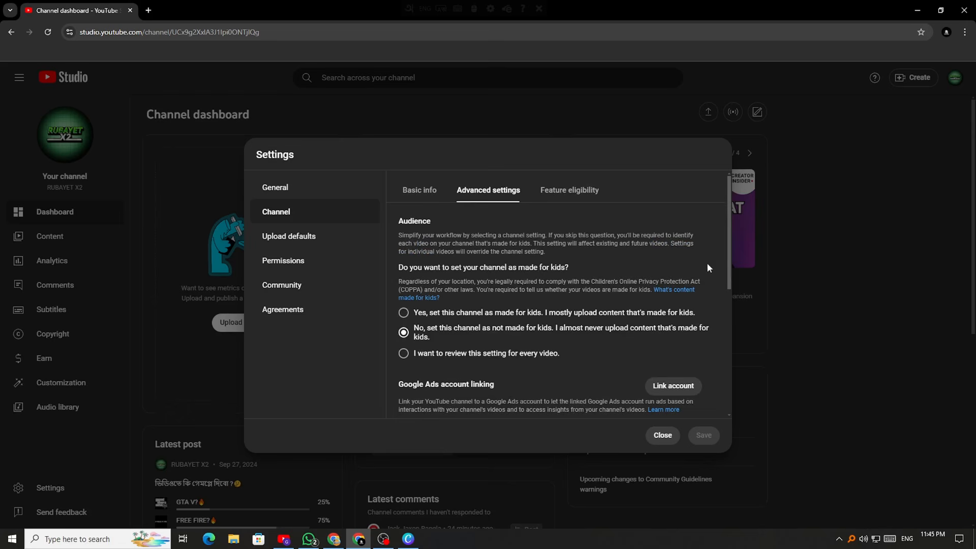
left_click(557, 196)
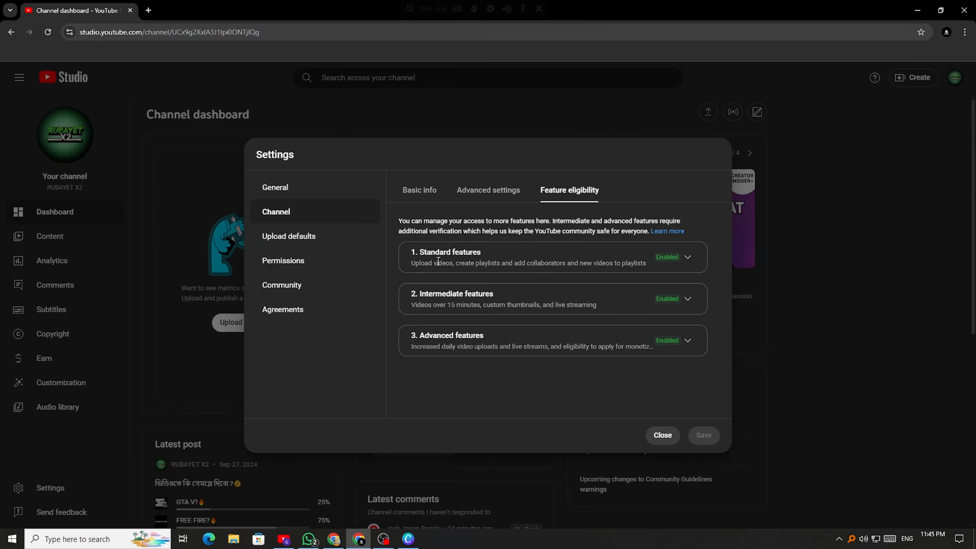
Expand Standard features, review its feature list, then collapse it
left_click(686, 257)
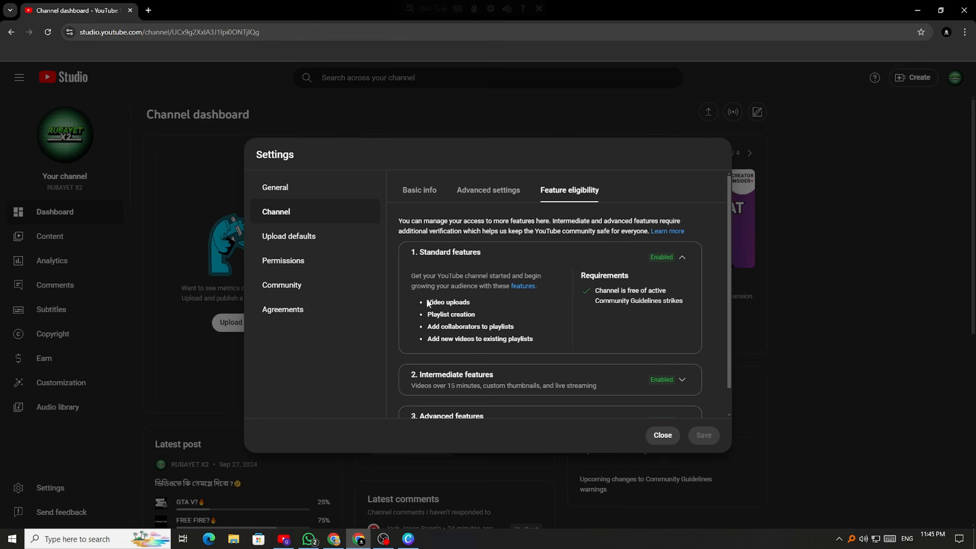
left_click_drag(428, 302, 535, 328)
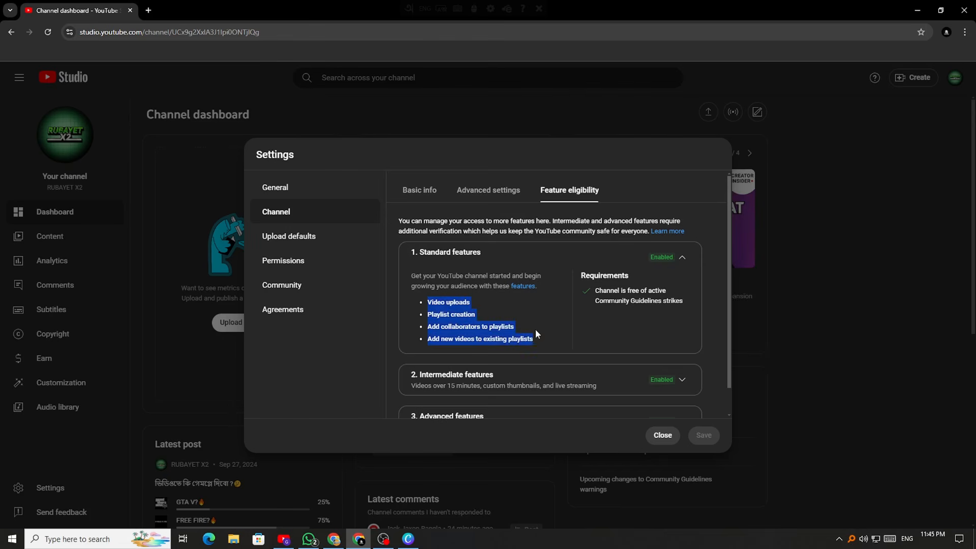
left_click(682, 257)
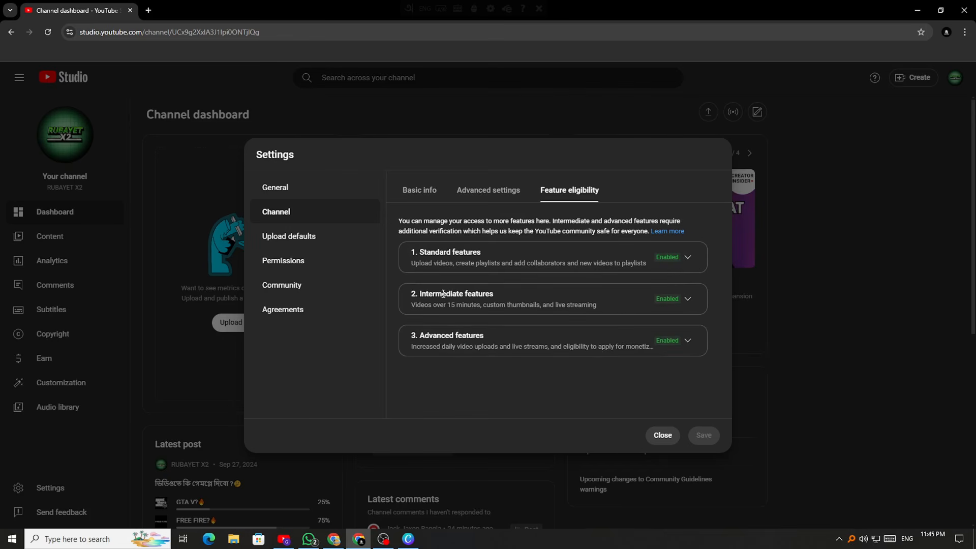
Expand Intermediate features and review long videos, custom thumbnails and live streaming
left_click(687, 299)
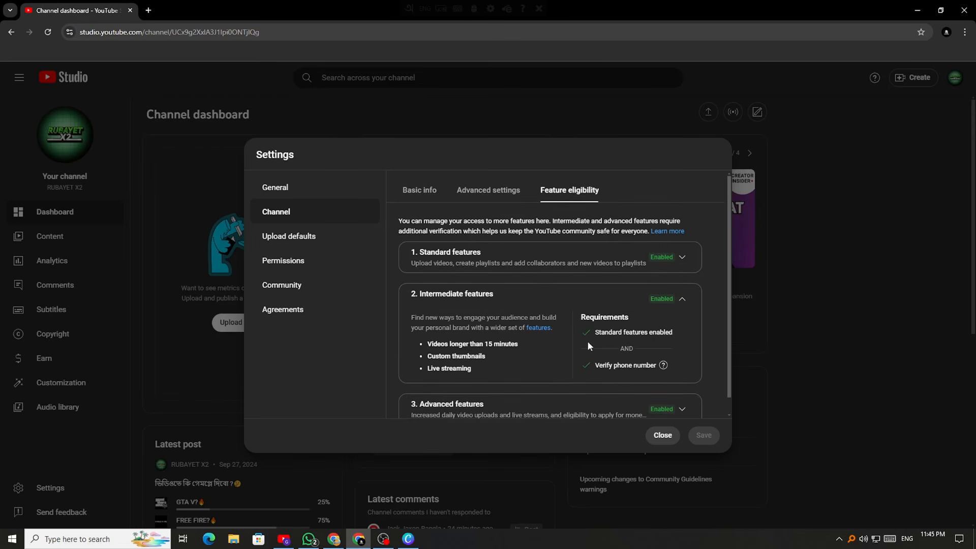
left_click_drag(428, 344, 519, 344)
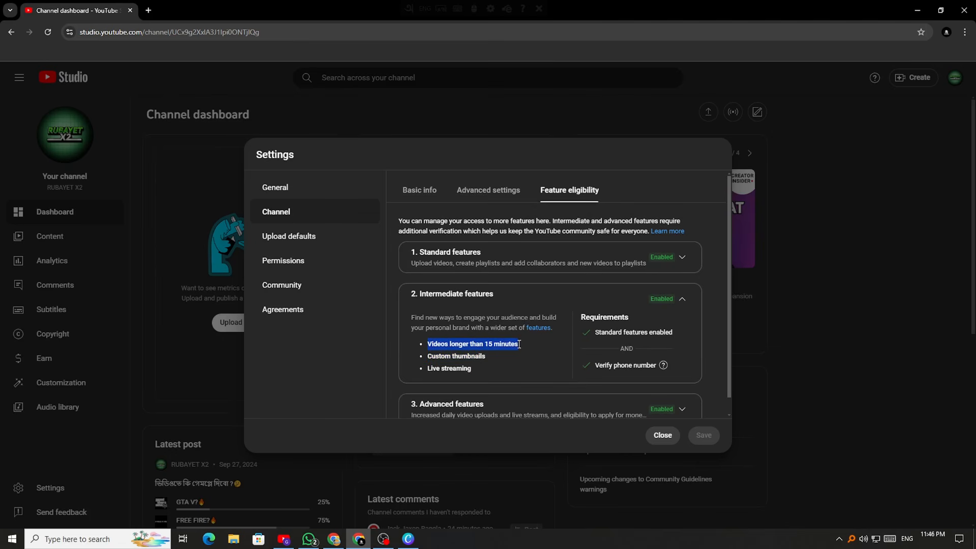
left_click_drag(428, 356, 474, 367)
left_click(430, 369)
left_click(487, 359)
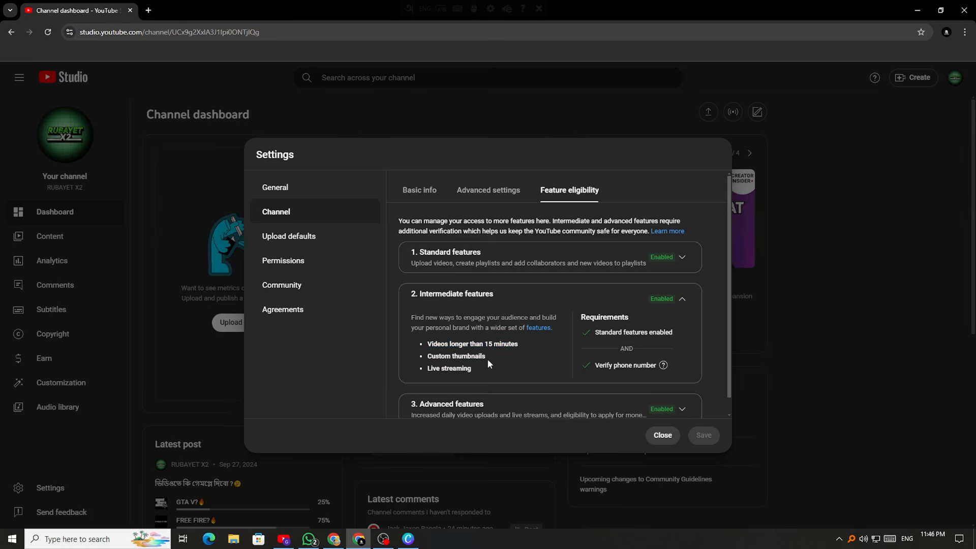
scroll(597, 326, "down", 1)
left_click(682, 282)
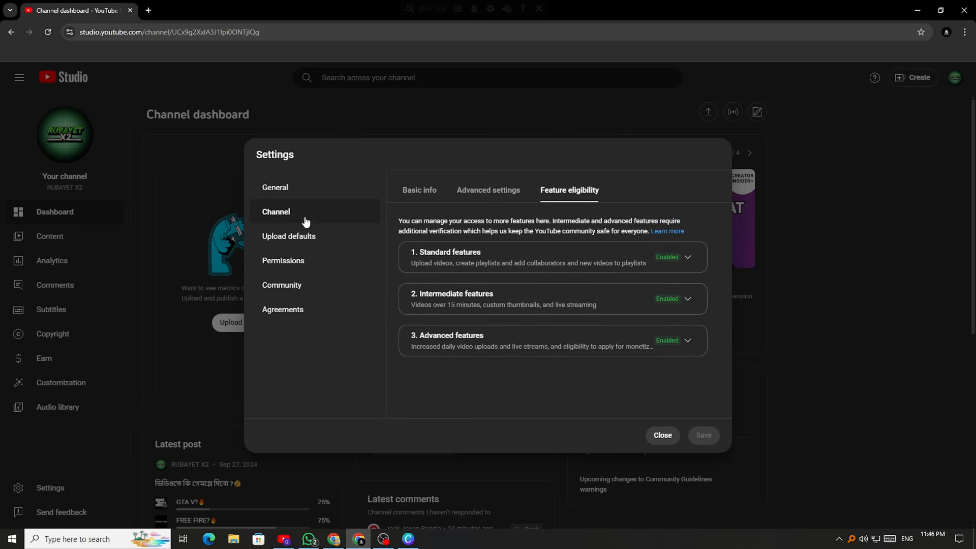
left_click(685, 299)
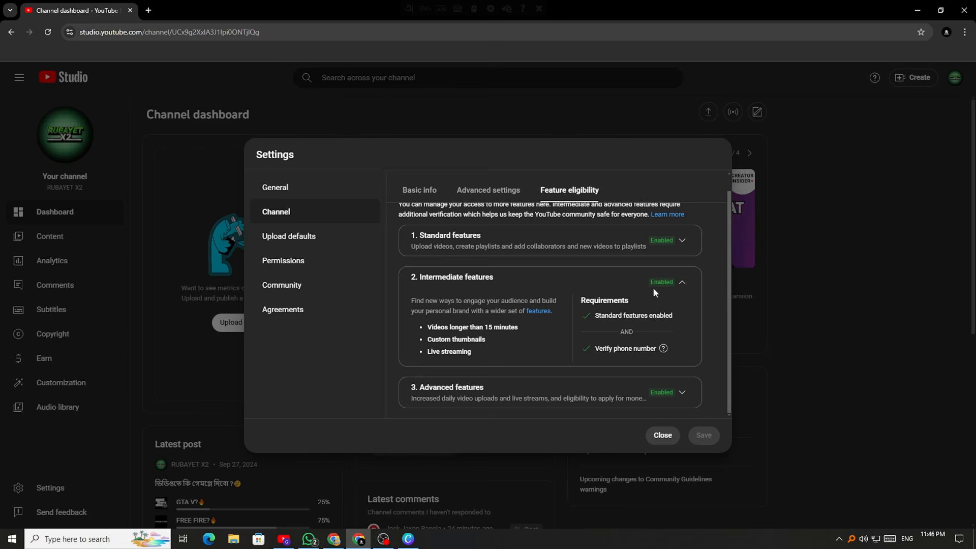
Collapse Intermediate features and expand Advanced features to read its video verification requirements
left_click(682, 283)
left_click(682, 343)
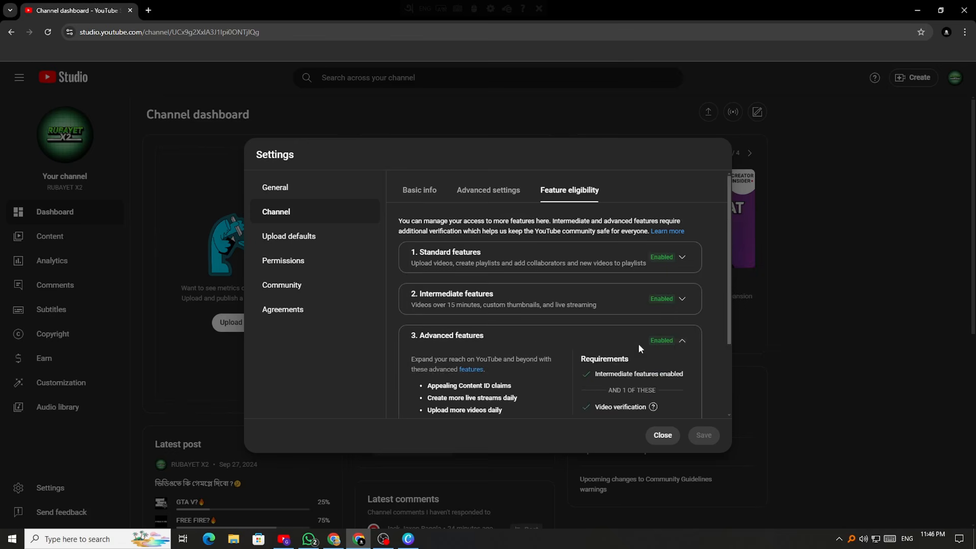
scroll(475, 353, "down", 3)
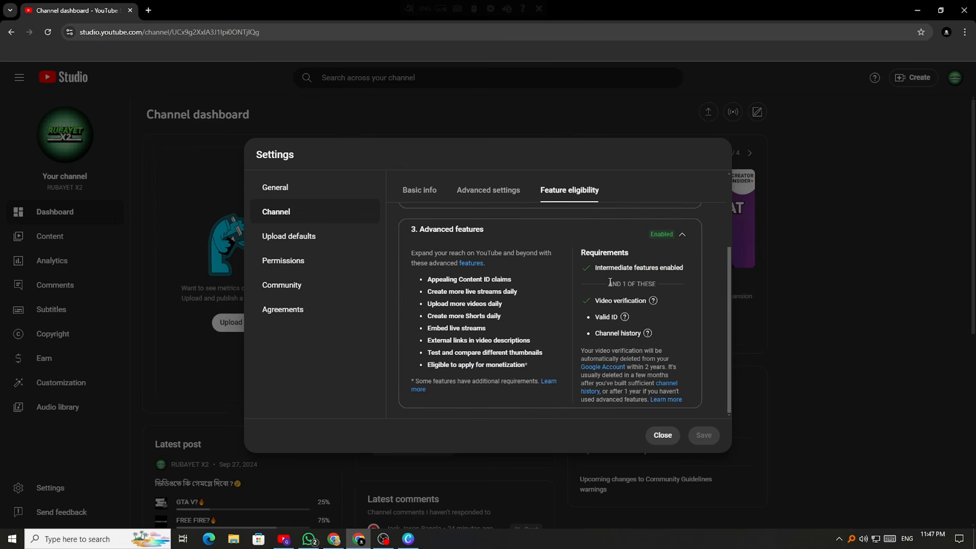
mouse_move(624, 334)
Collapse Advanced features and look over the three Enabled feature-level summaries
mouse_move(620, 300)
left_click(681, 234)
left_click_drag(413, 251, 535, 351)
left_click_drag(406, 251, 516, 305)
left_click(629, 300)
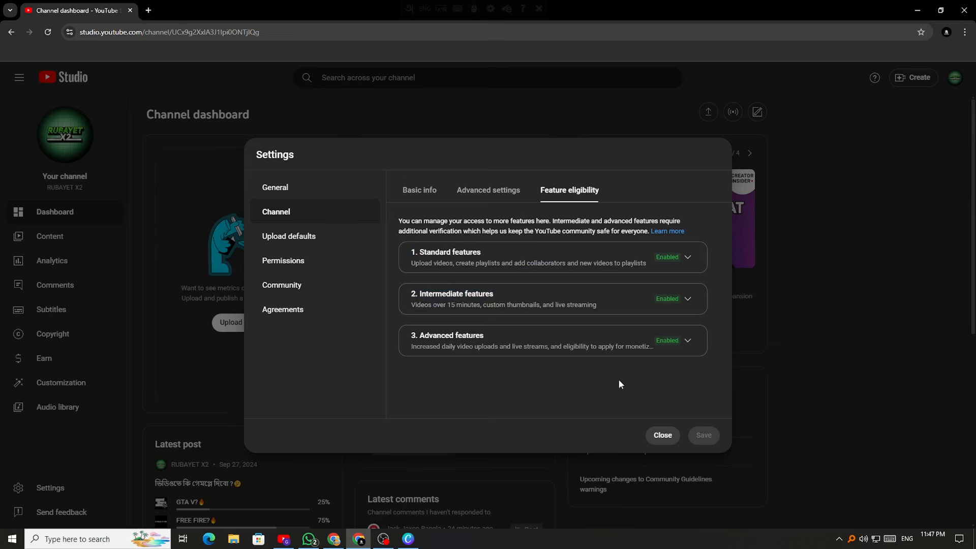
In Upload defaults, type test text into the default description, then erase it so it stays empty
left_click(262, 248)
left_click(459, 320)
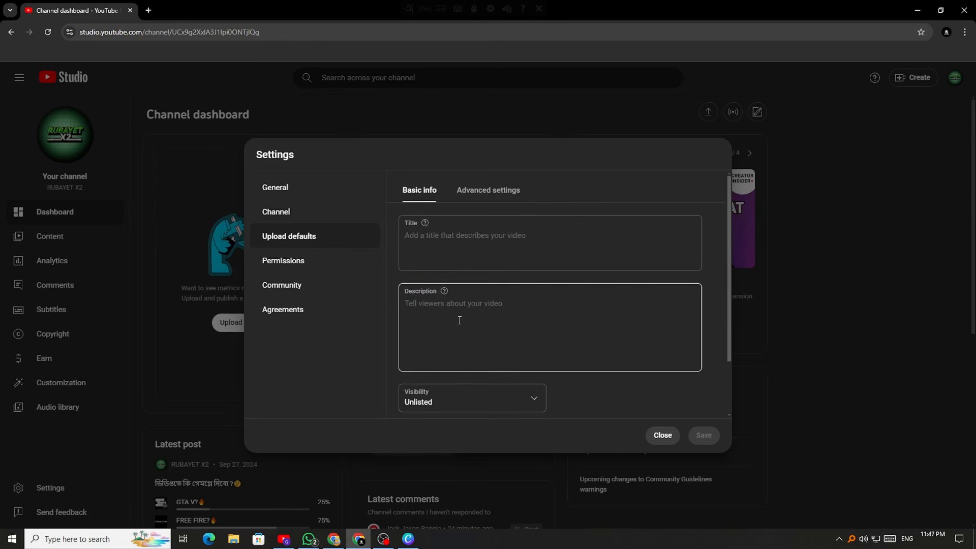
scroll(509, 341, "down", 1)
scroll(457, 330, "up", 1)
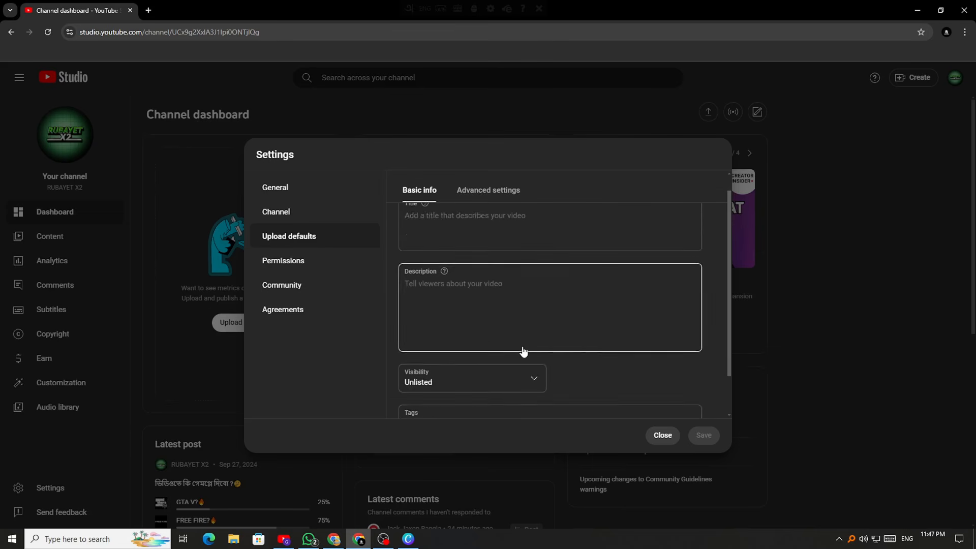
scroll(523, 349, "down", 1)
scroll(498, 346, "up", 1)
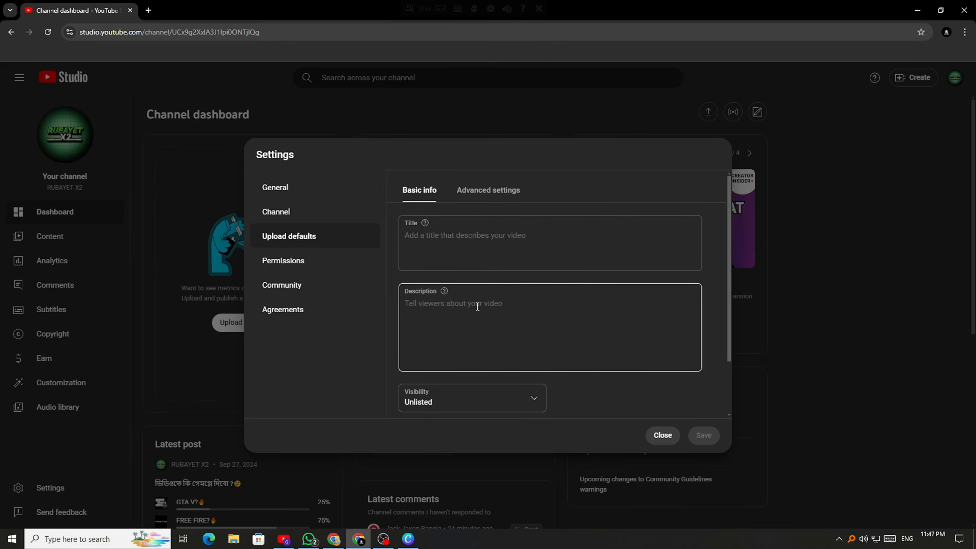
left_click(477, 306)
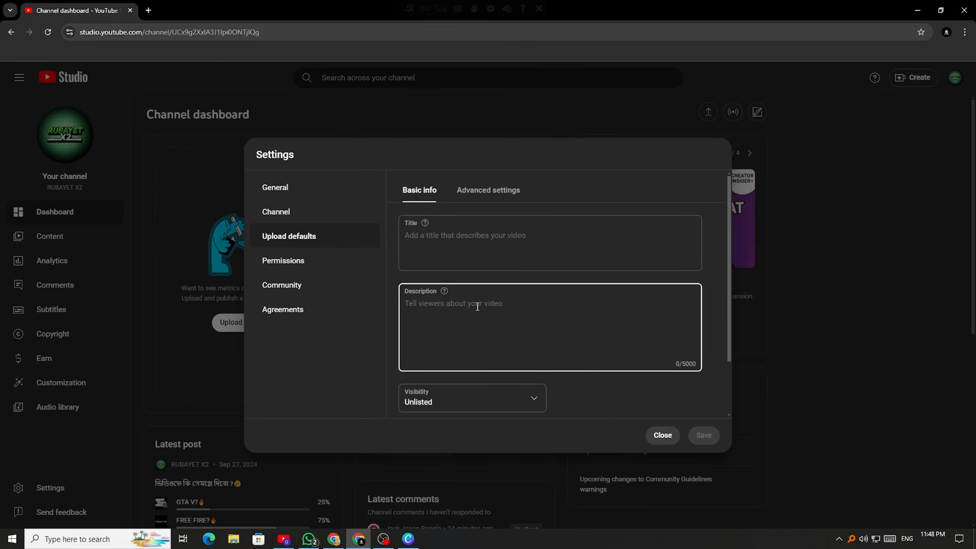
scroll(477, 307, "down", 1)
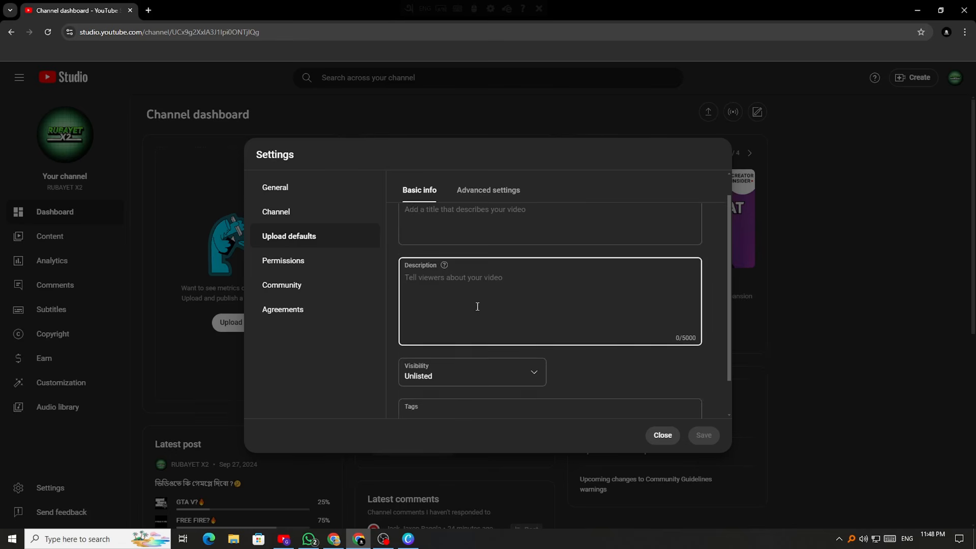
scroll(443, 297, "up", 1)
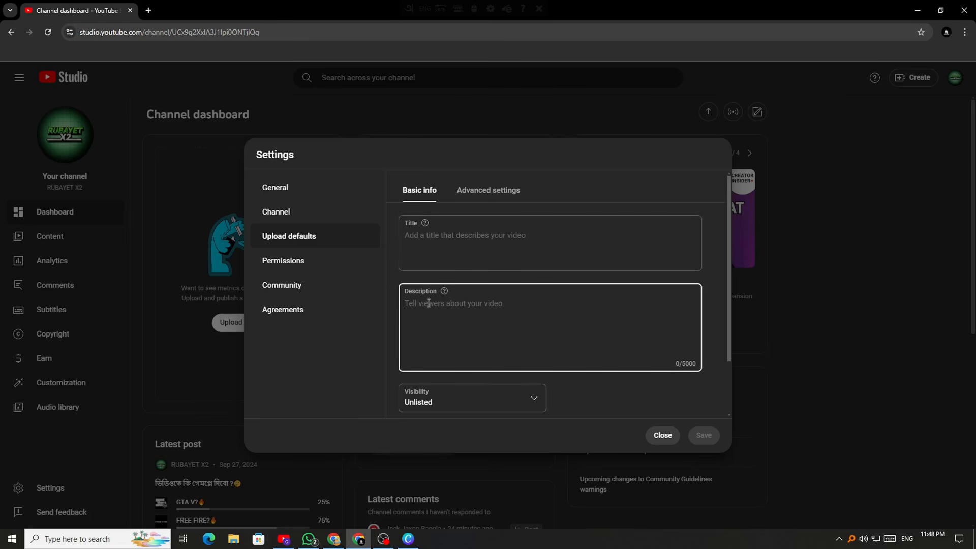
type("fgsdfvsdgdghsdcv jhr")
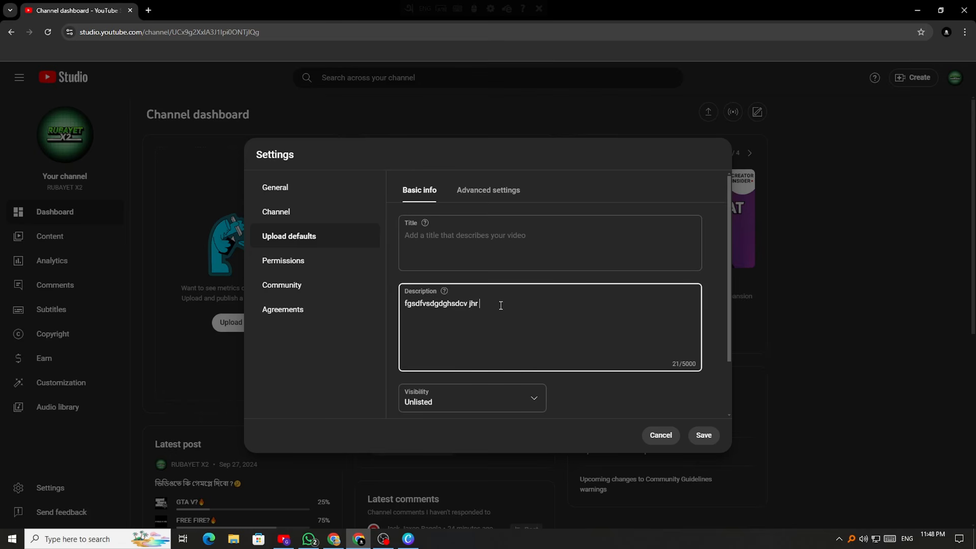
key("BackSpace")
key("BackSpace")
key("BackSpace")
key("BackSpace")
key("BackSpace")
key("BackSpace")
key("BackSpace")
key("BackSpace")
key("BackSpace")
key("BackSpace")
key("BackSpace")
key("BackSpace")
key("BackSpace")
key("BackSpace")
key("BackSpace")
key("BackSpace")
key("BackSpace")
key("BackSpace")
key("BackSpace")
key("BackSpace")
left_click(607, 393)
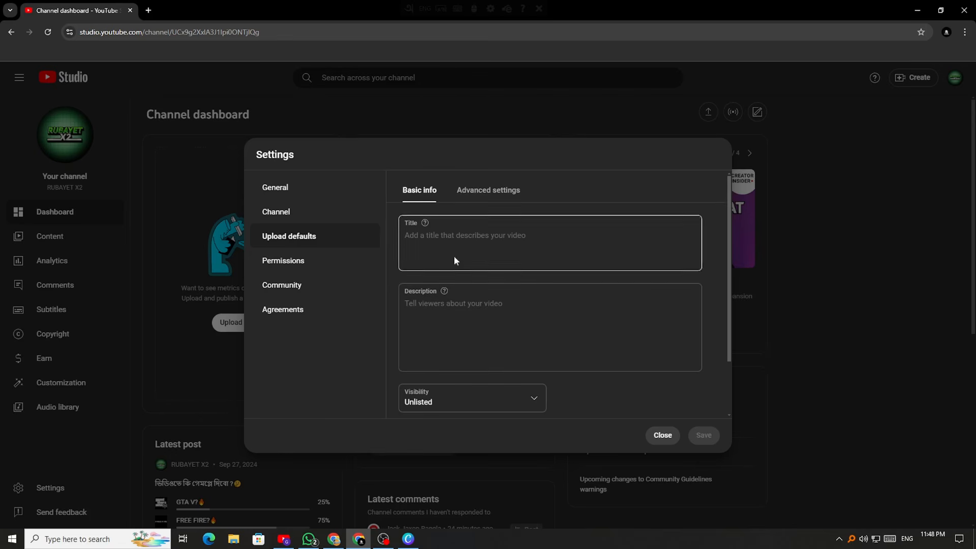
Keep the default visibility set to Unlisted
scroll(497, 291, "down", 2)
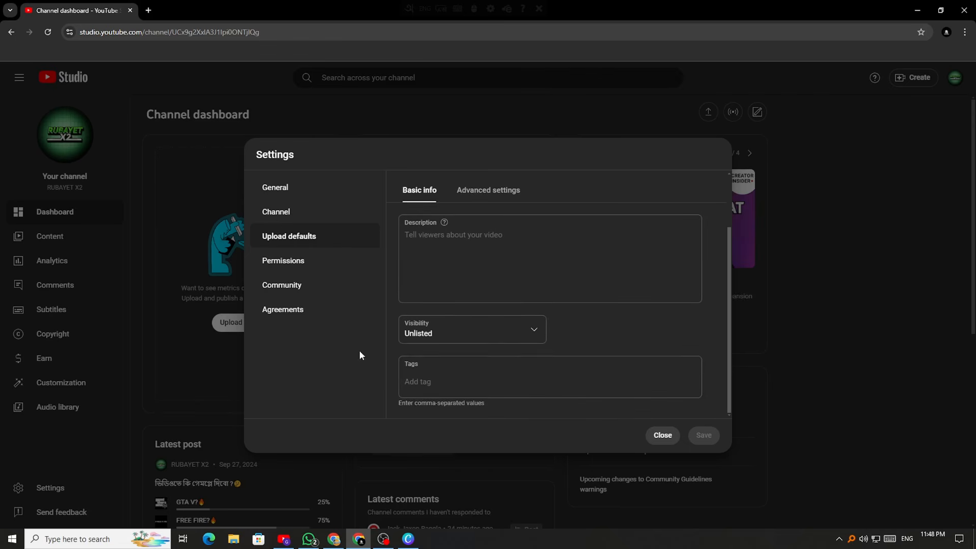
scroll(485, 381, "up", 2)
scroll(438, 366, "down", 2)
scroll(503, 305, "up", 2)
scroll(523, 338, "down", 2)
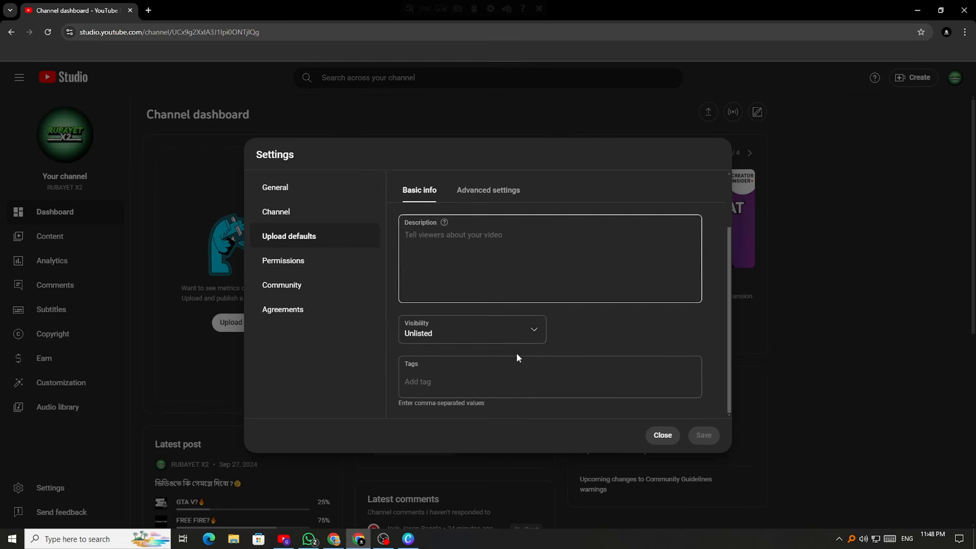
left_click(529, 340)
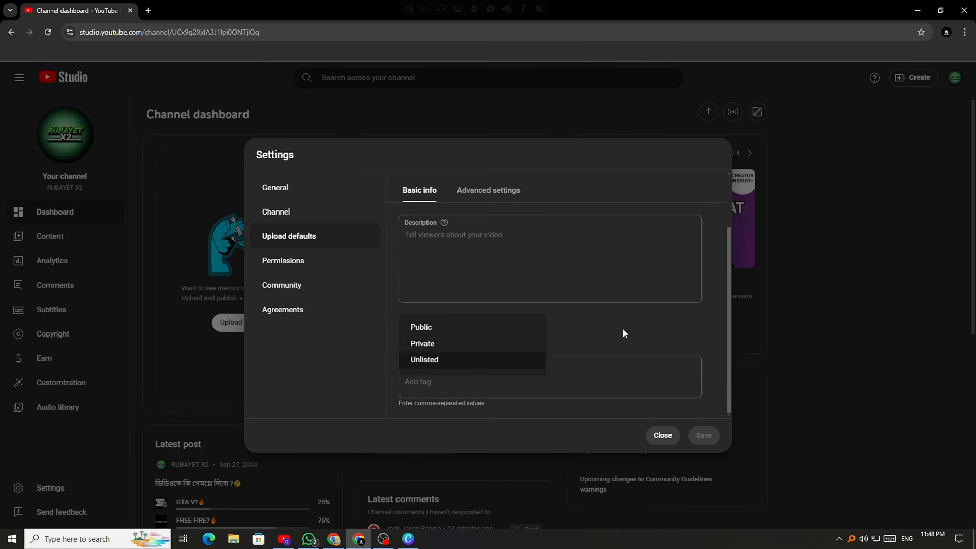
left_click(488, 359)
left_click(480, 334)
left_click(467, 360)
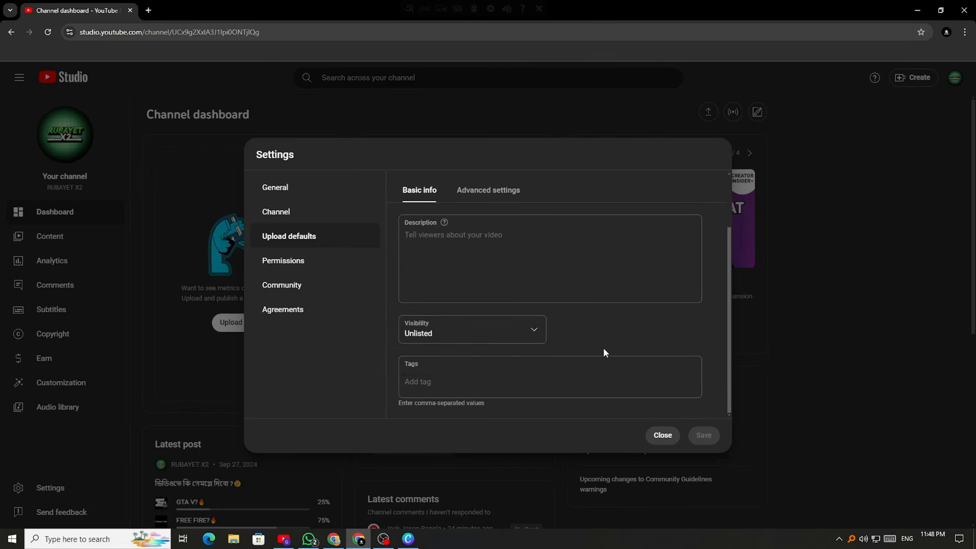
scroll(481, 331, "up", 2)
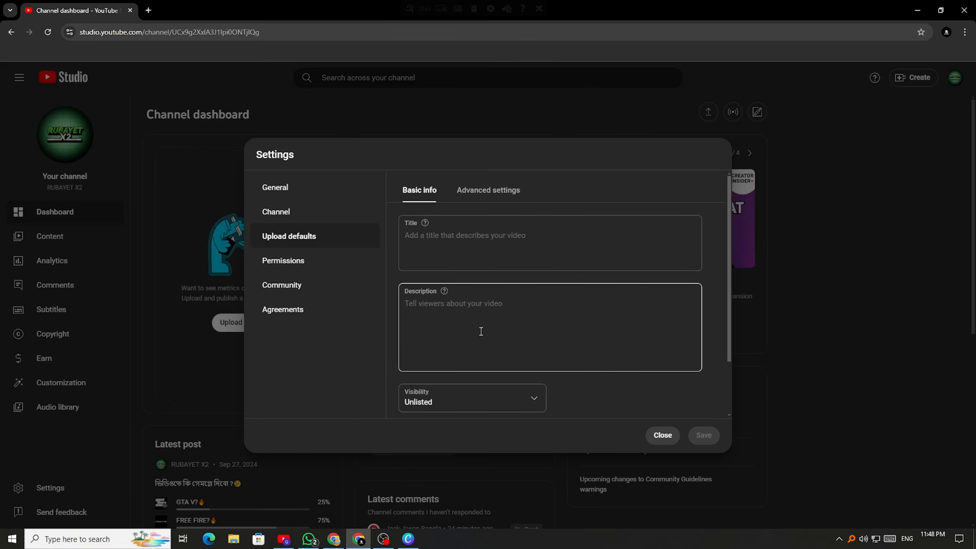
scroll(480, 331, "down", 3)
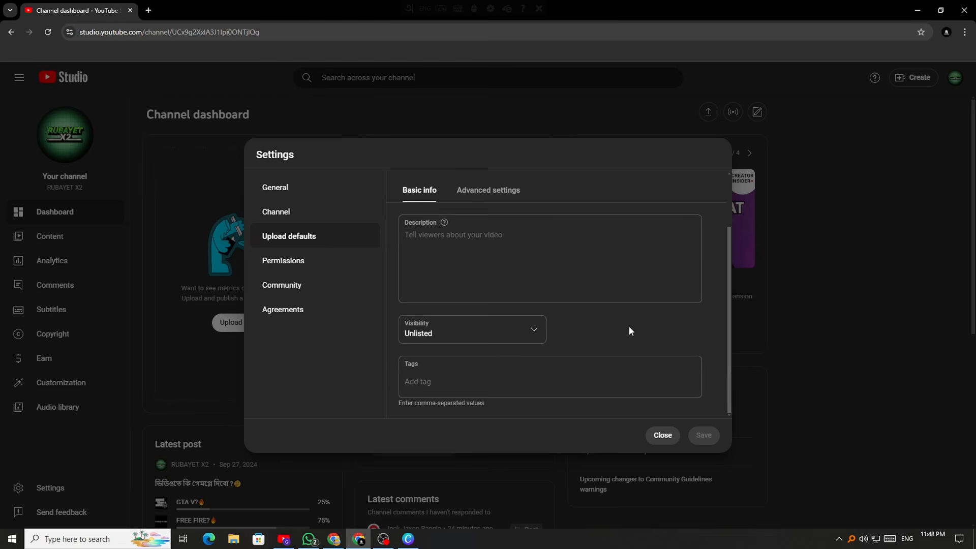
In the advanced upload defaults, set the video language to Bangla
left_click(500, 190)
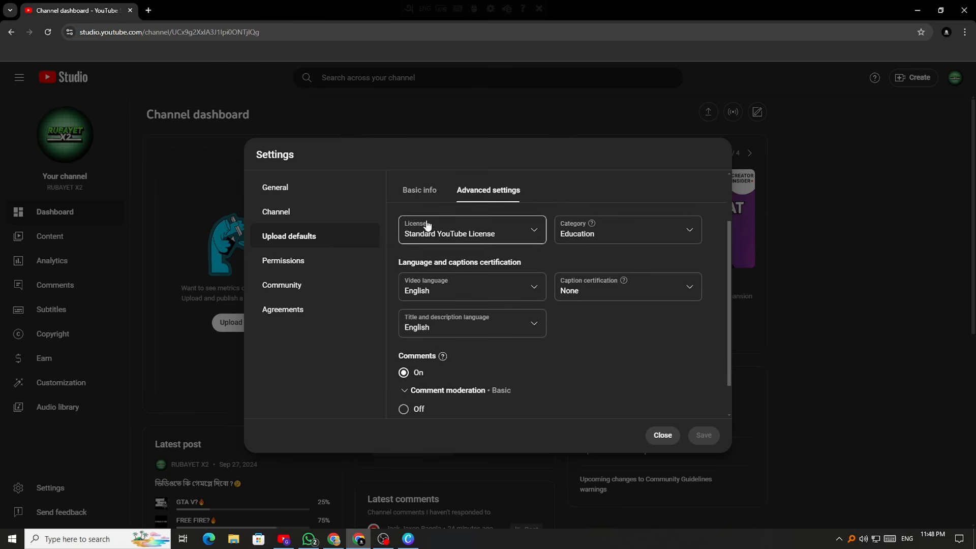
scroll(543, 253, "down", 1)
scroll(478, 400, "up", 3)
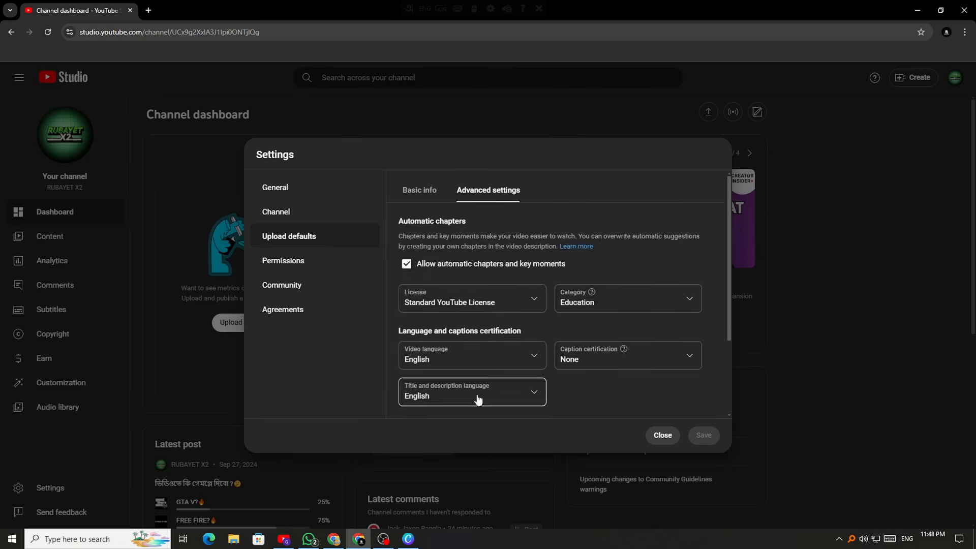
scroll(478, 400, "down", 2)
scroll(508, 358, "up", 2)
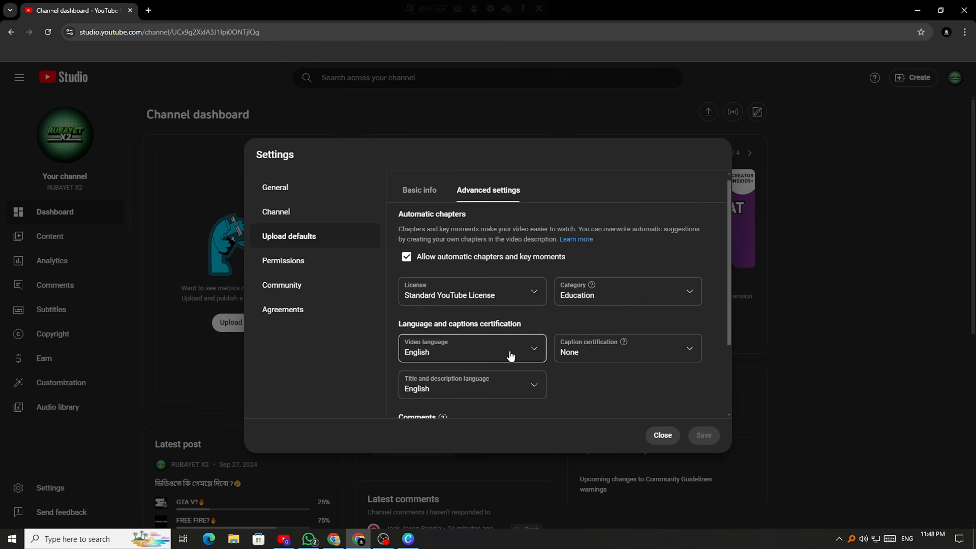
left_click(510, 354)
scroll(446, 300, "up", 8)
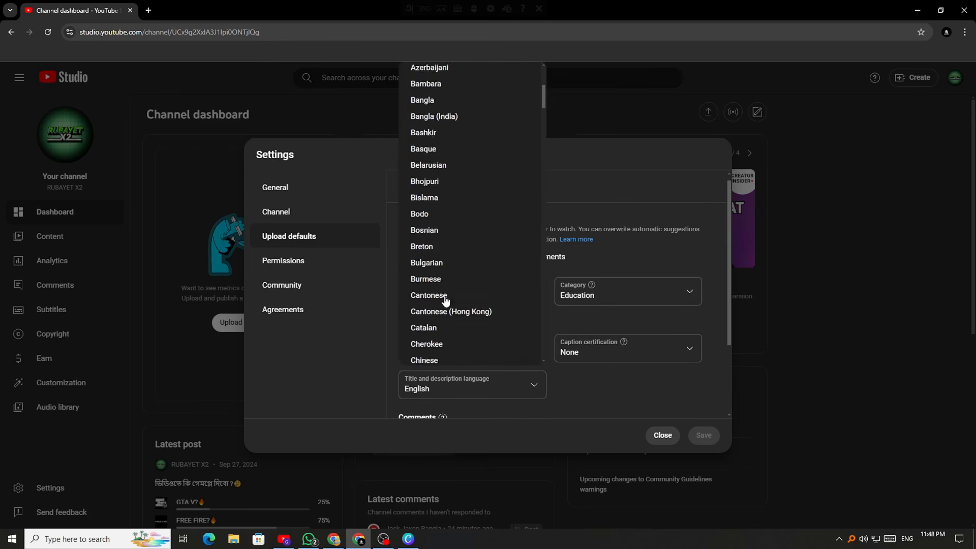
scroll(445, 301, "up", 3)
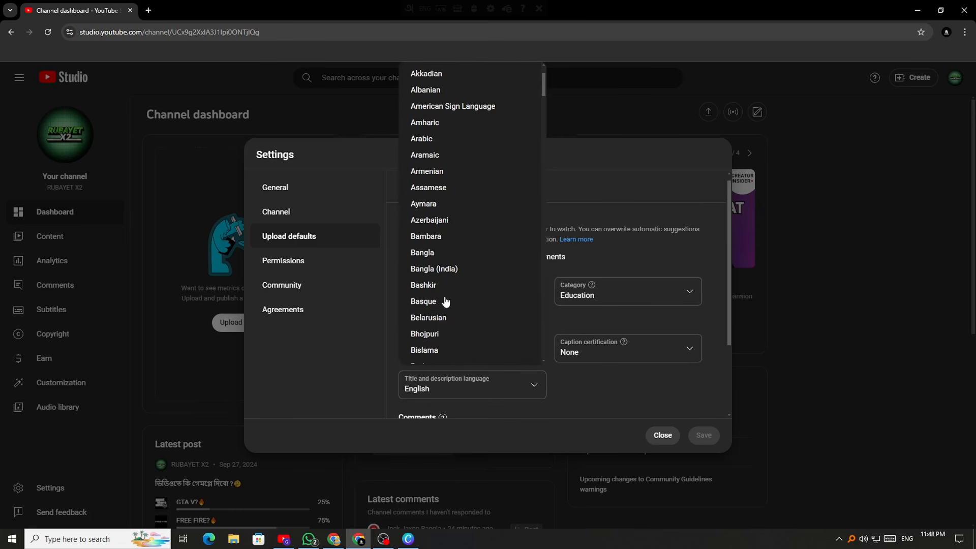
left_click(457, 253)
Set the default video category to Entertainment
left_click(627, 303)
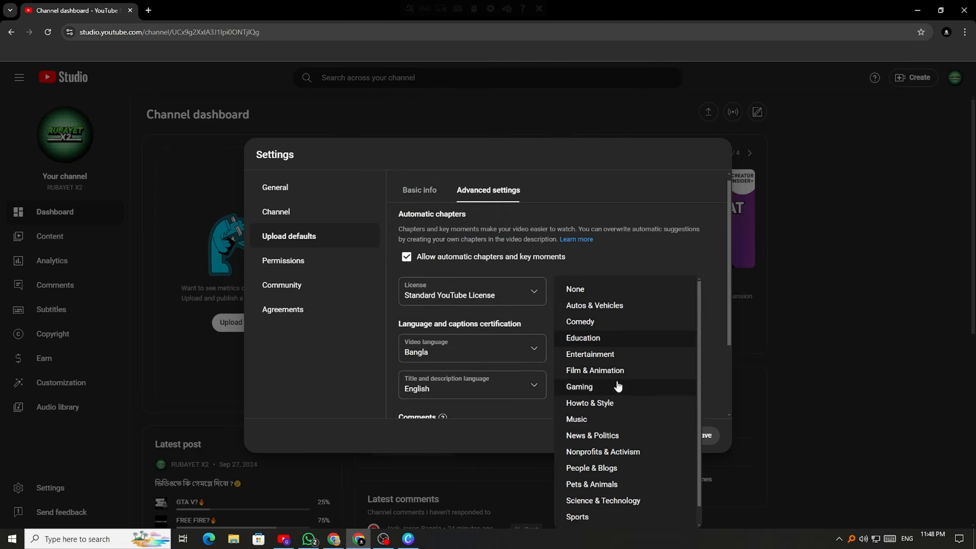
scroll(618, 386, "down", 1)
scroll(595, 505, "up", 1)
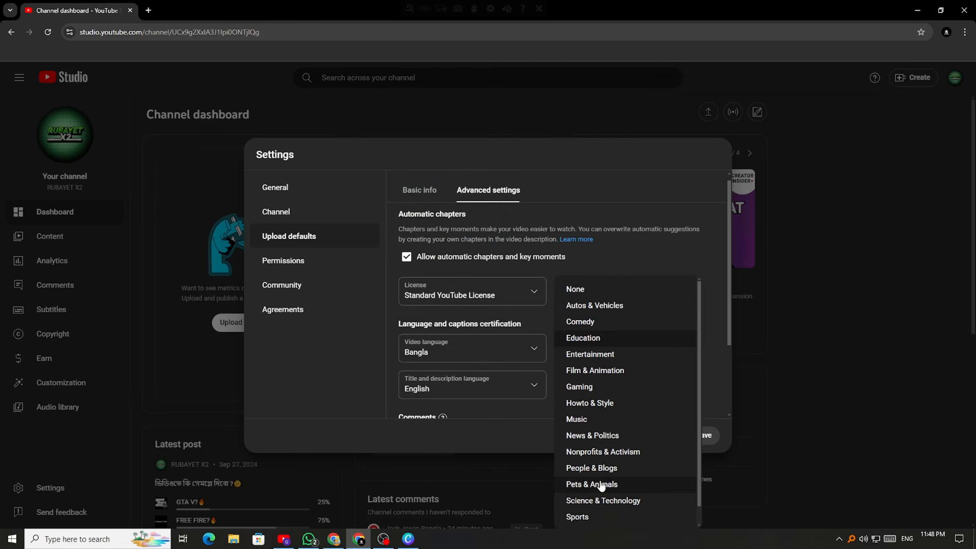
left_click(602, 354)
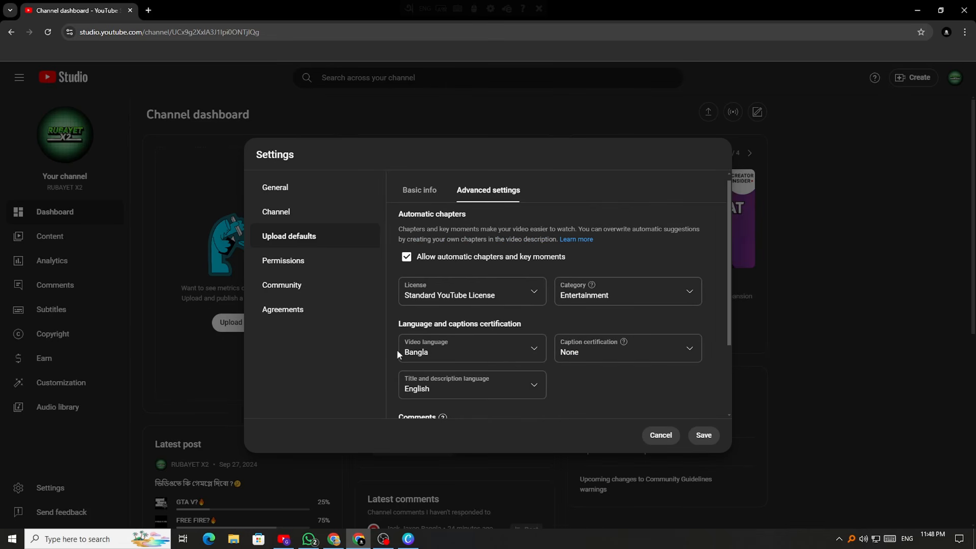
left_click(533, 296)
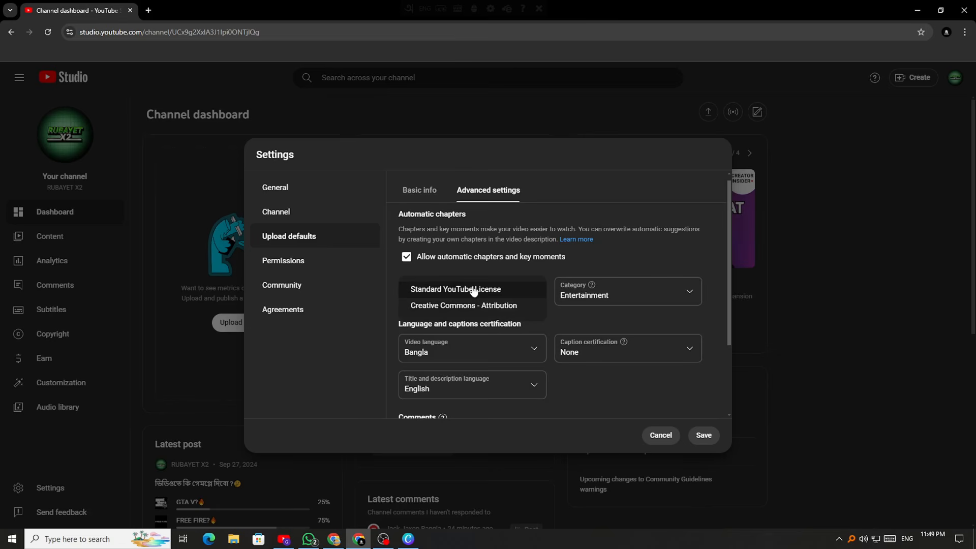
Keep Standard YouTube License, caption certification None, and the title and description language unchanged
left_click(473, 290)
left_click(636, 352)
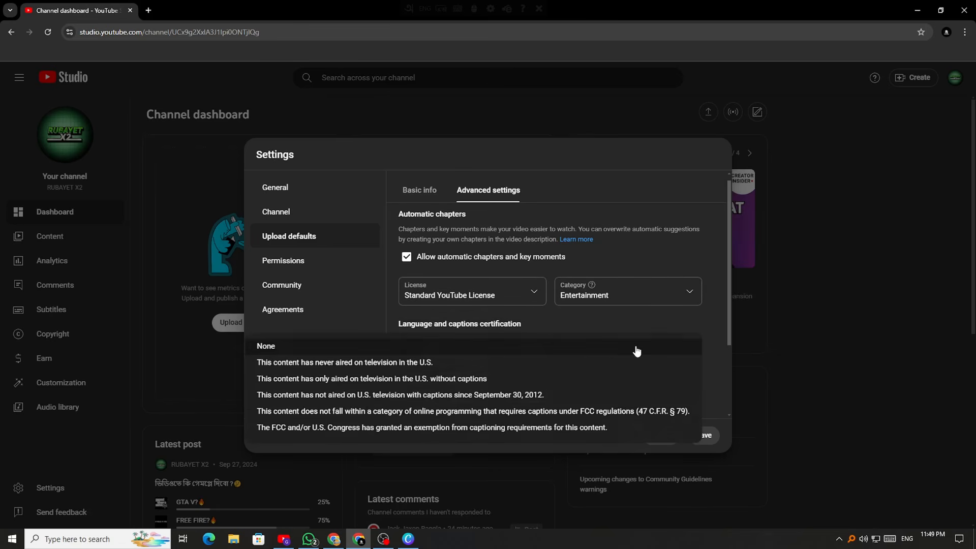
left_click(361, 349)
scroll(486, 371, "down", 2)
left_click(495, 285)
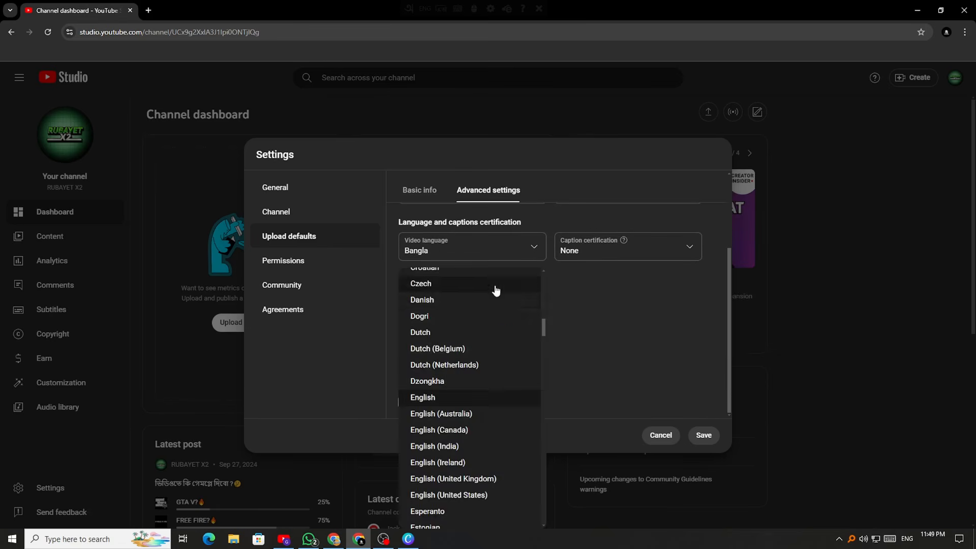
scroll(444, 309, "up", 12)
scroll(481, 347, "down", 4)
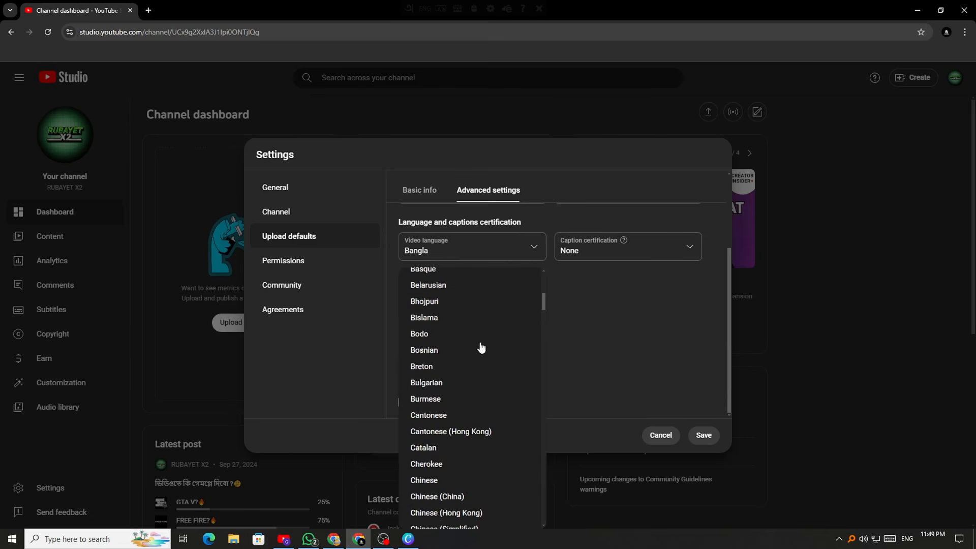
scroll(481, 347, "down", 20)
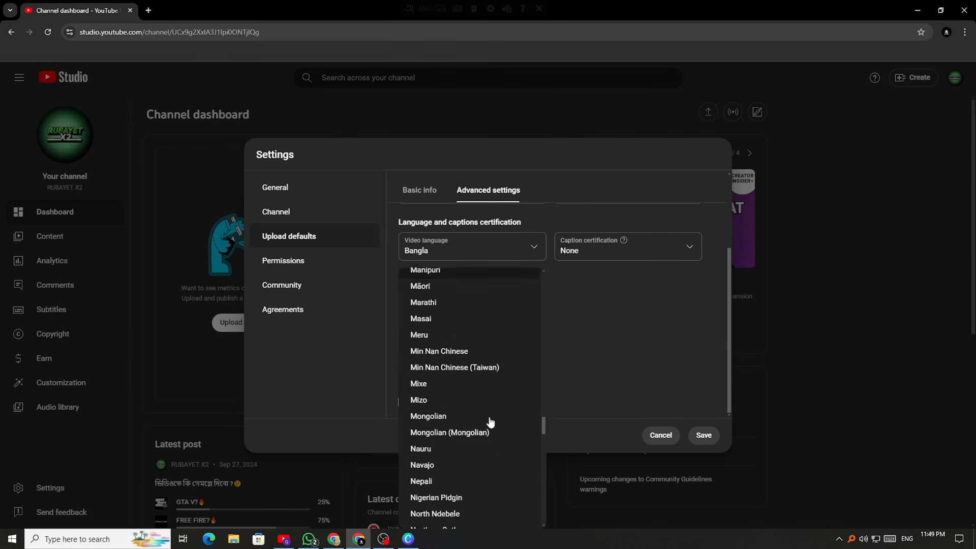
scroll(490, 422, "down", 20)
scroll(495, 420, "up", 12)
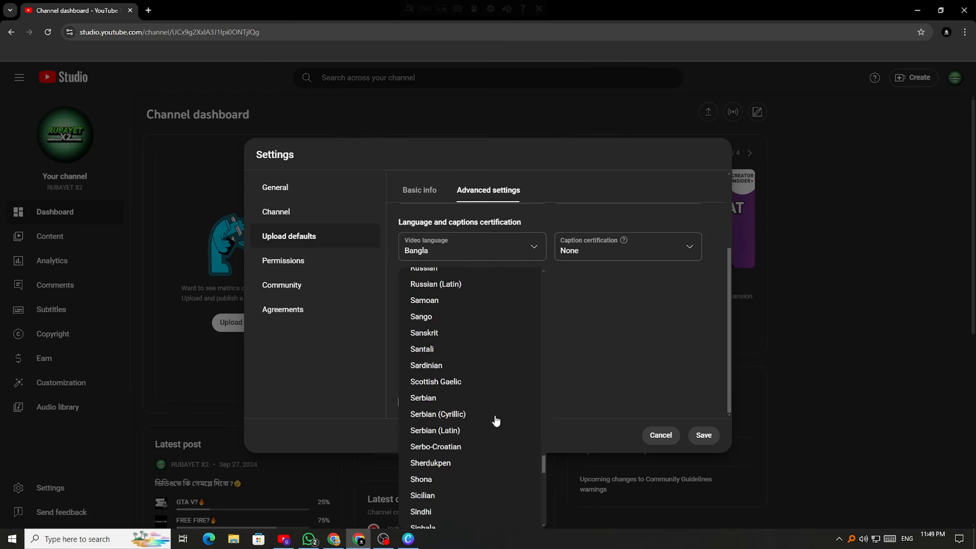
left_click(684, 350)
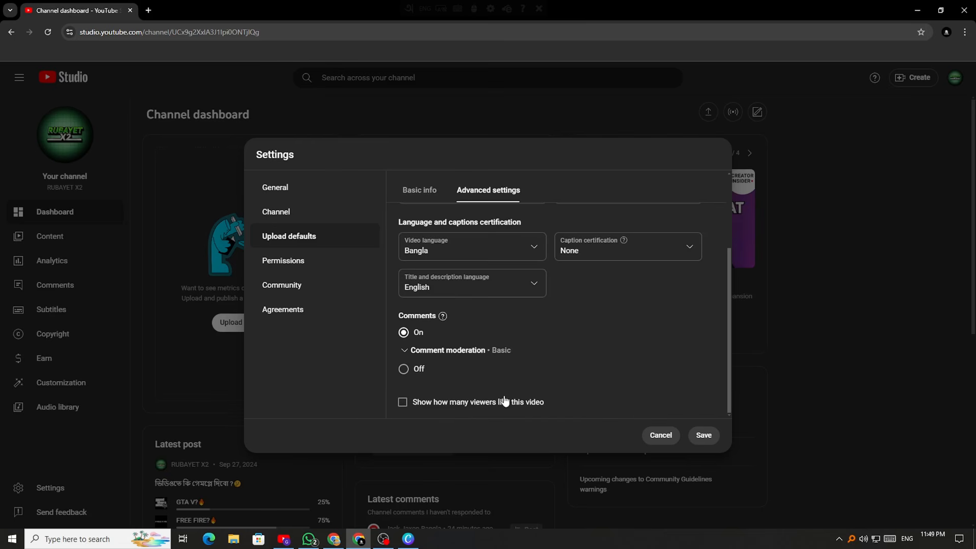
Leave the option to show how many viewers like the video unticked
left_click(406, 403)
left_click(404, 402)
scroll(517, 376, "up", 2)
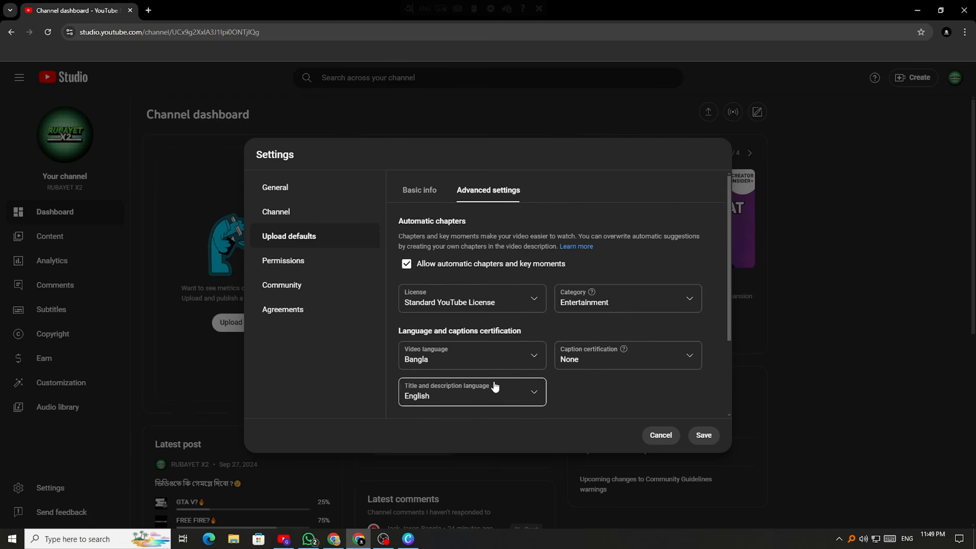
scroll(503, 392, "down", 2)
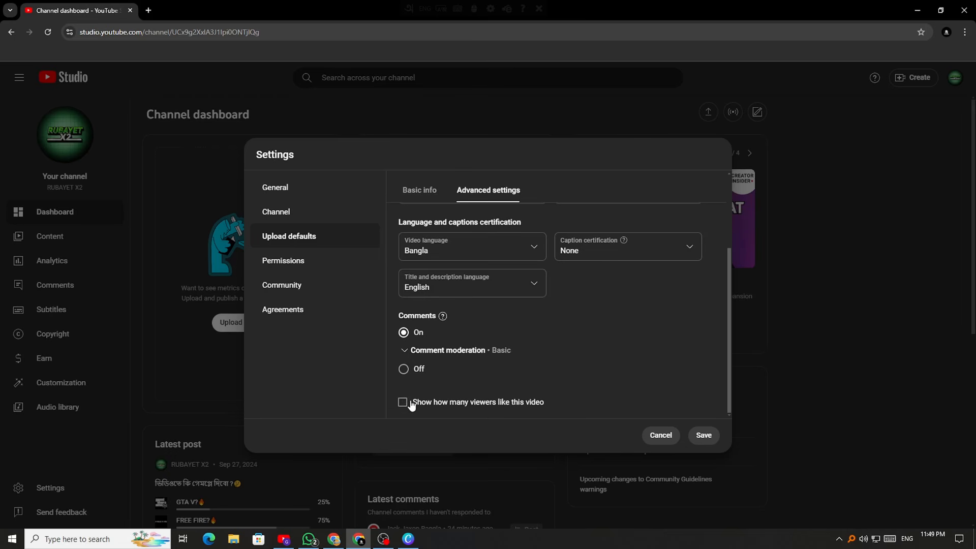
left_click(404, 405)
left_click(403, 405)
left_click(703, 436)
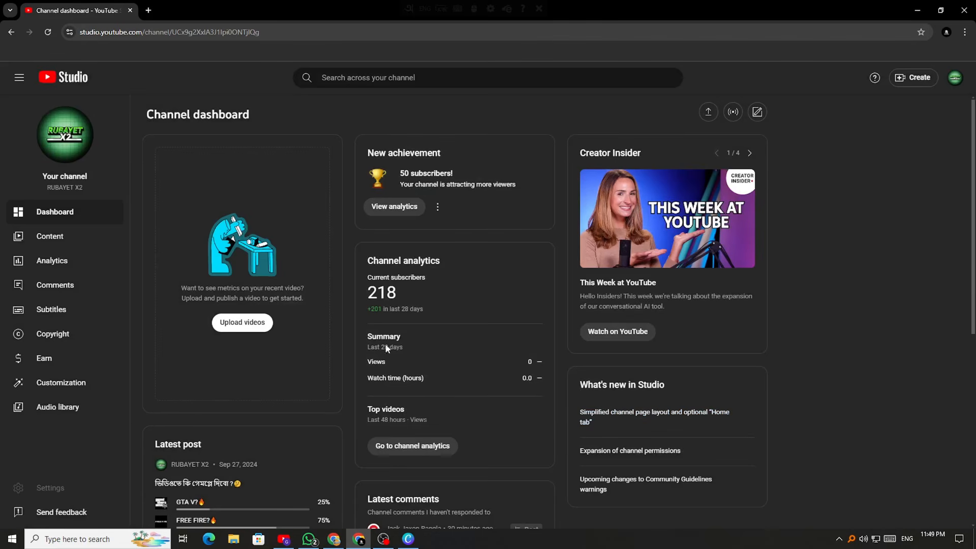
left_click(34, 488)
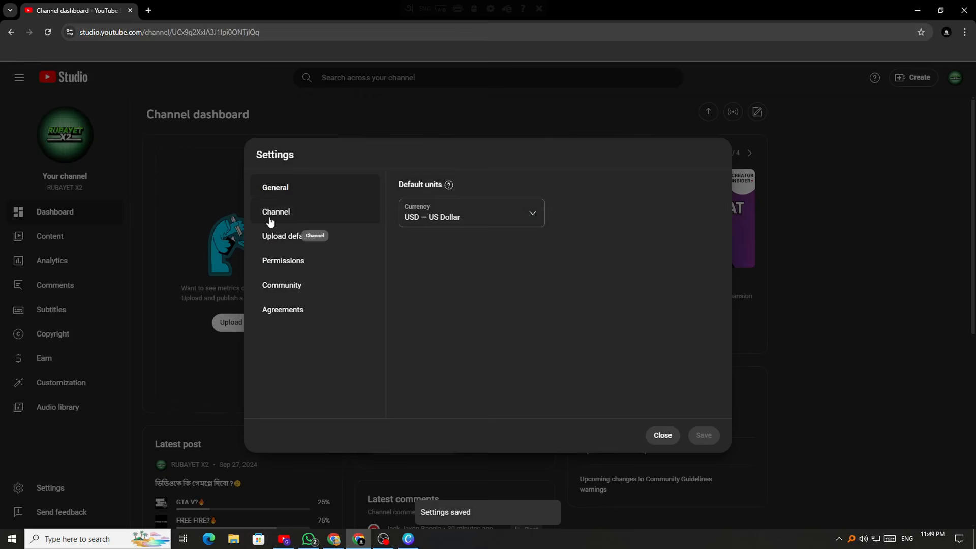
left_click(270, 220)
left_click(489, 197)
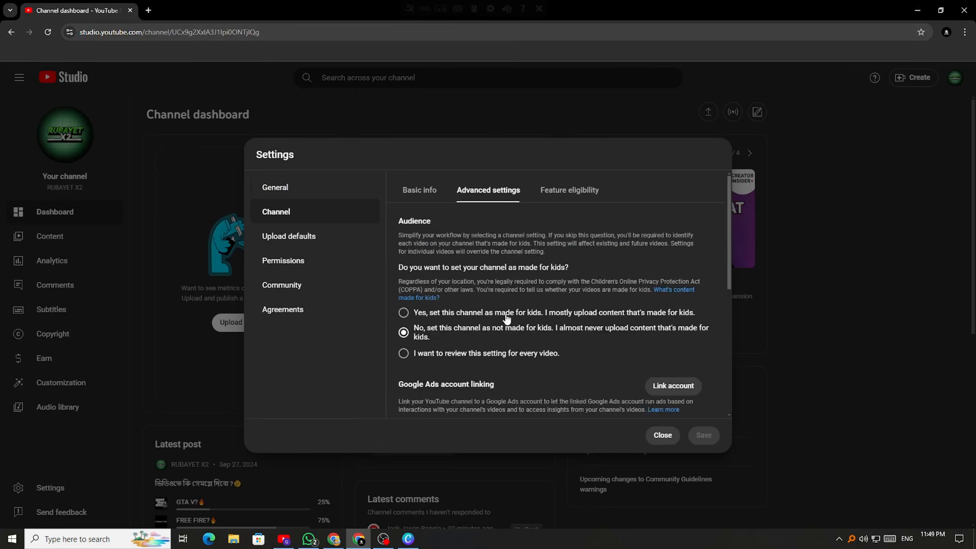
scroll(506, 319, "down", 5)
left_click(569, 190)
left_click(289, 236)
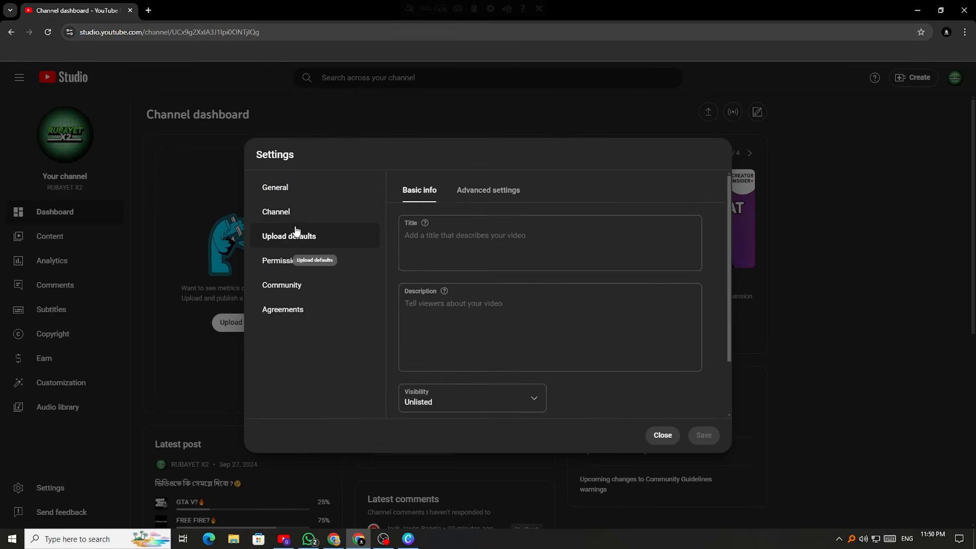
scroll(457, 191, "down", 2)
left_click(464, 190)
scroll(478, 274, "down", 2)
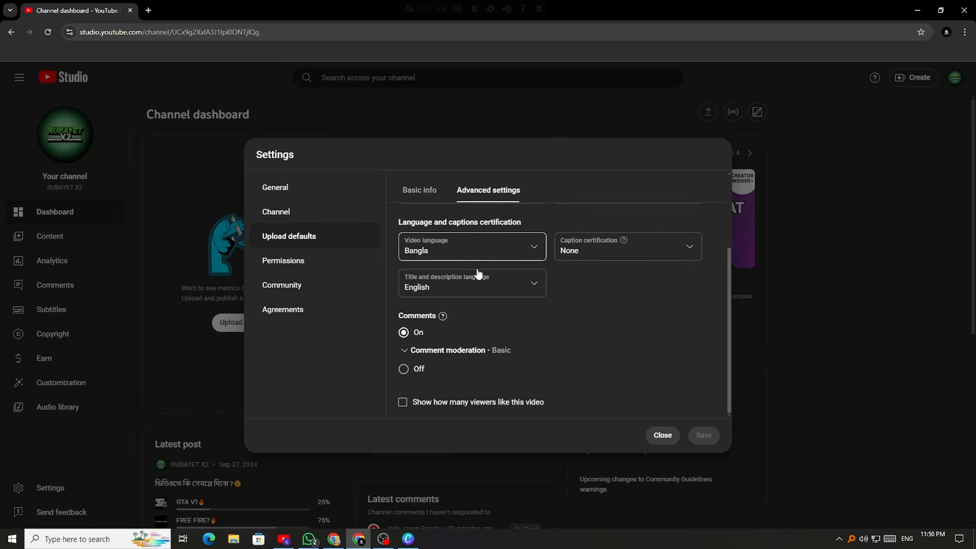
left_click(297, 261)
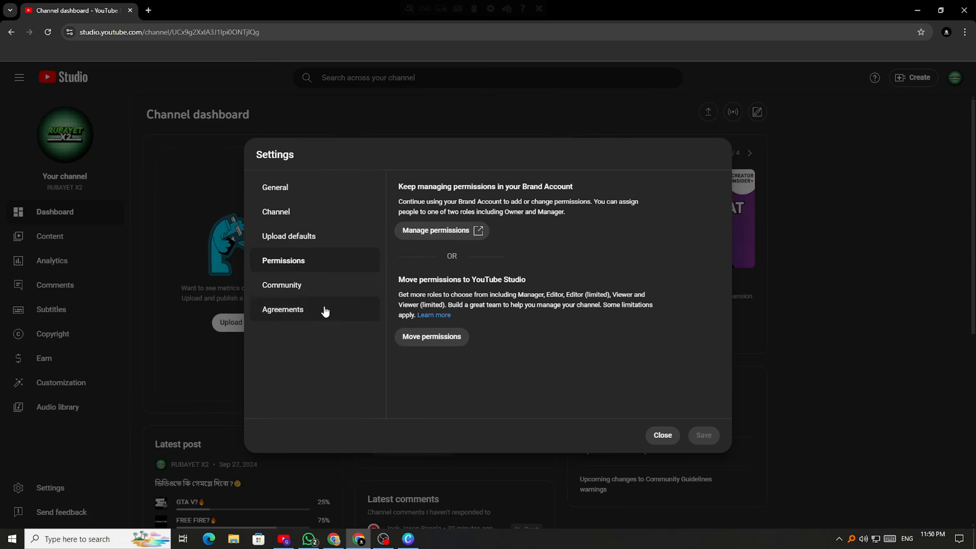
left_click(309, 283)
scroll(546, 276, "down", 5)
scroll(533, 308, "down", 3)
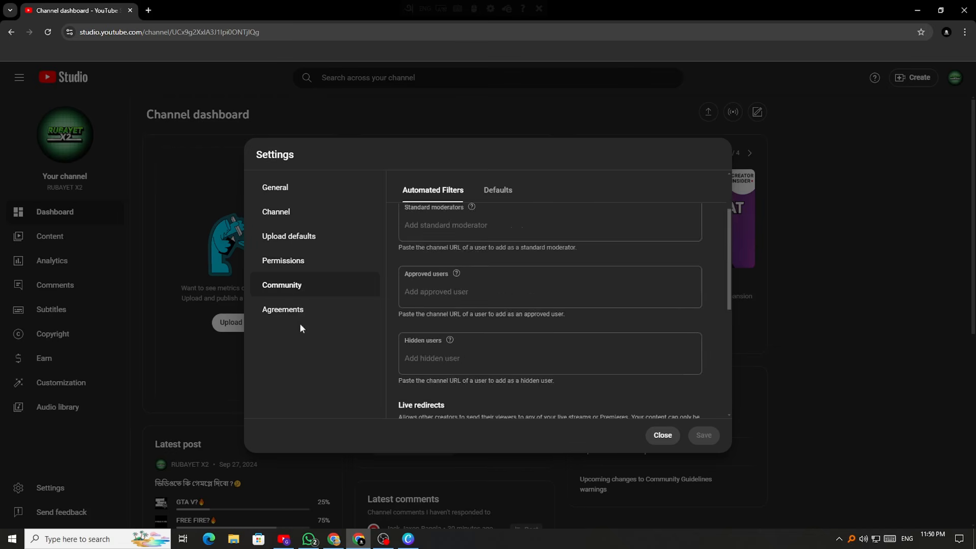
left_click(303, 309)
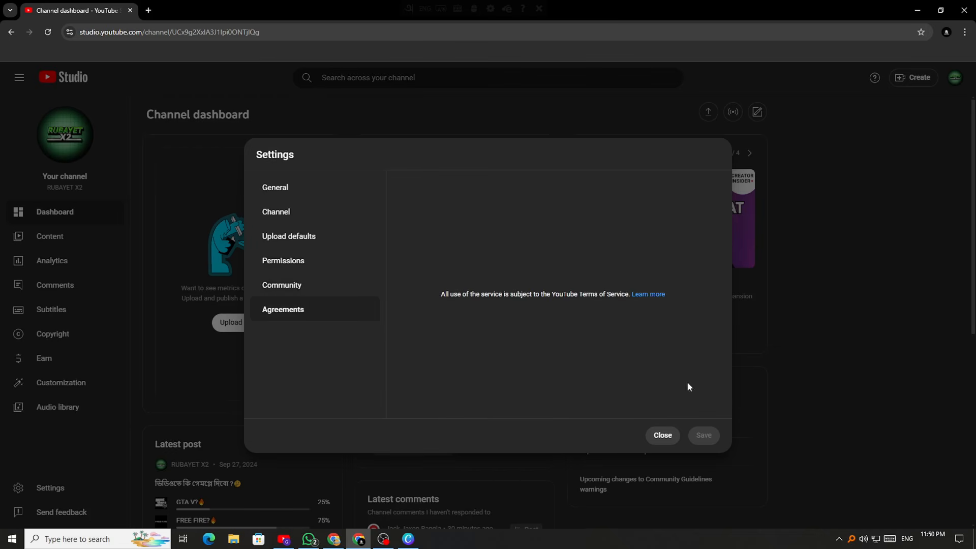
left_click(661, 435)
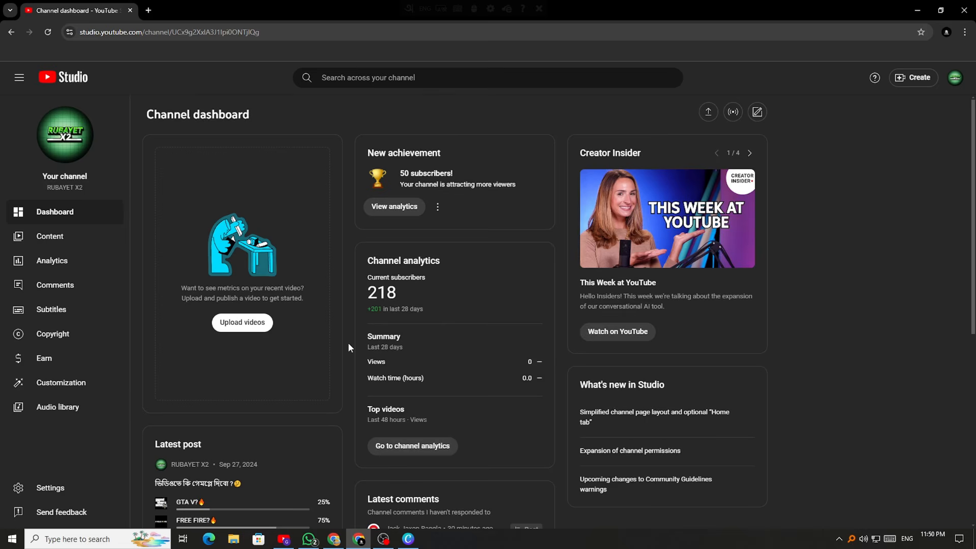
Reload the channel dashboard from the page's right-click menu
scroll(343, 347, "down", 6)
scroll(475, 412, "up", 5)
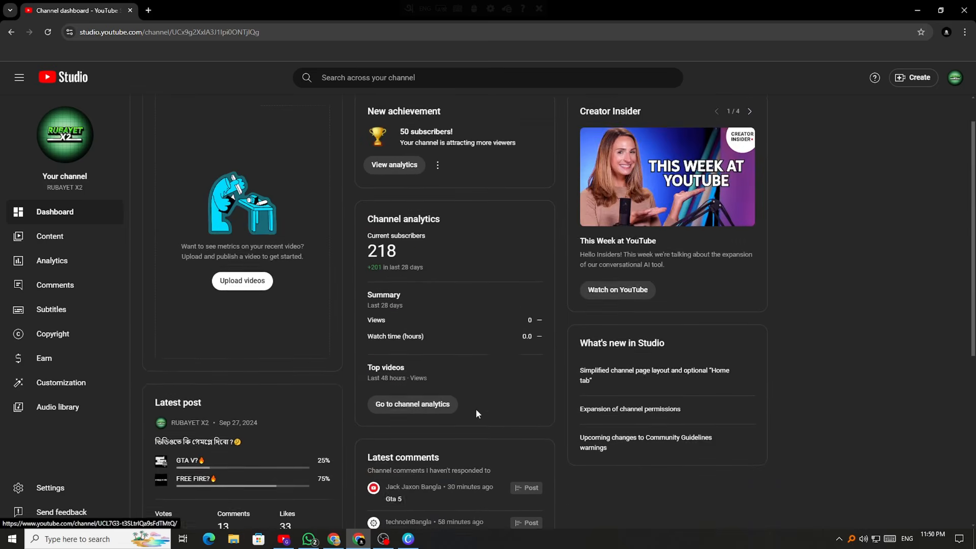
scroll(475, 412, "down", 4)
scroll(476, 414, "up", 5)
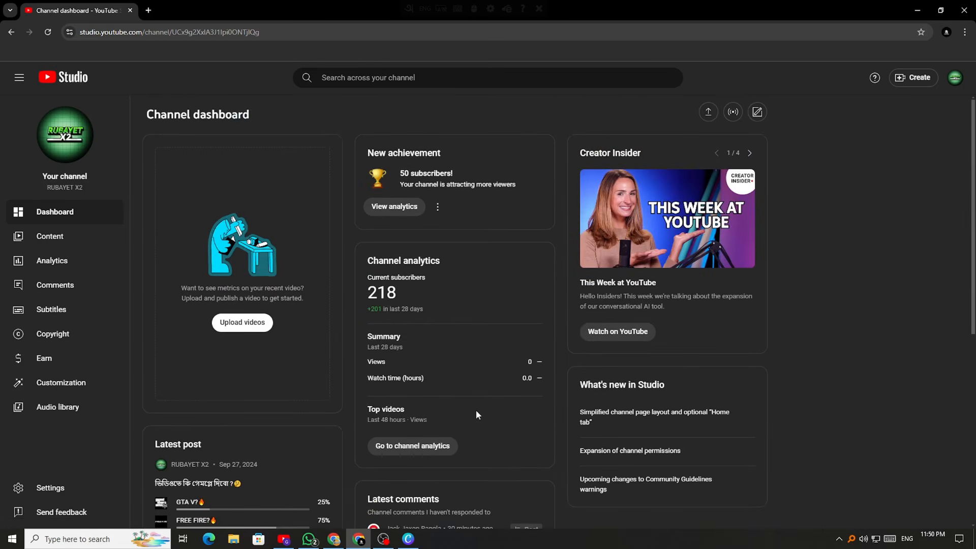
right_click(453, 297)
left_click(475, 338)
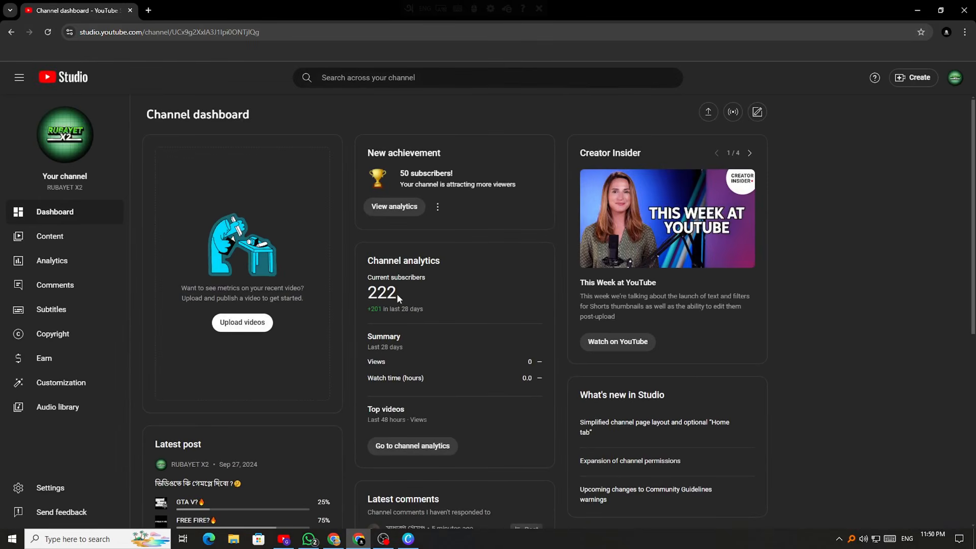
Check the updated 222 subscriber count and look over the refreshed dashboard
left_click_drag(394, 294, 381, 296)
left_click(468, 292)
scroll(409, 292, "down", 7)
scroll(409, 295, "up", 7)
scroll(535, 339, "down", 10)
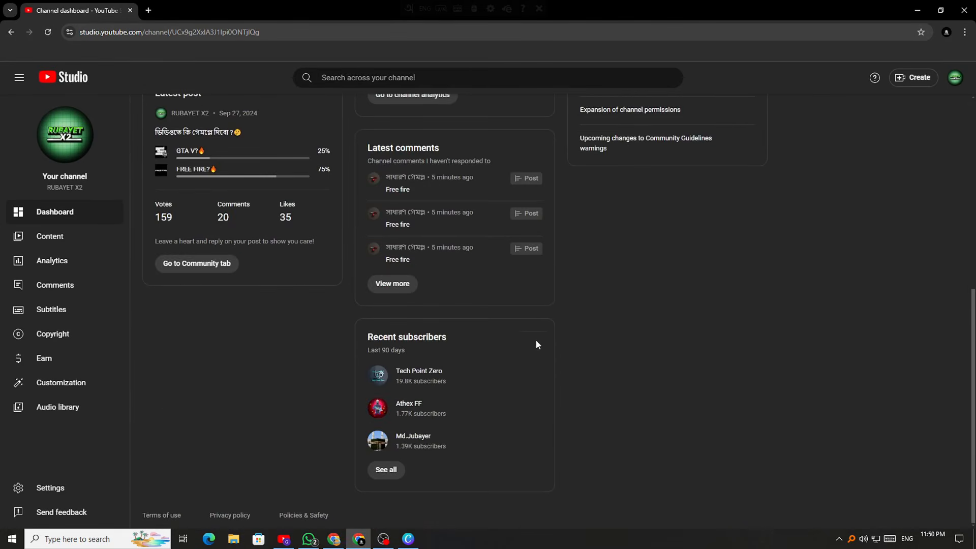
scroll(531, 358, "up", 9)
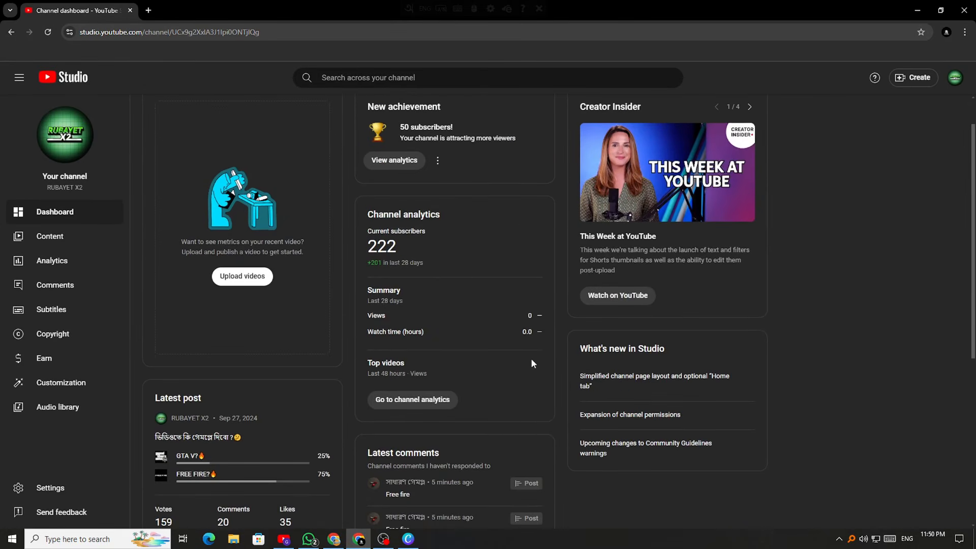